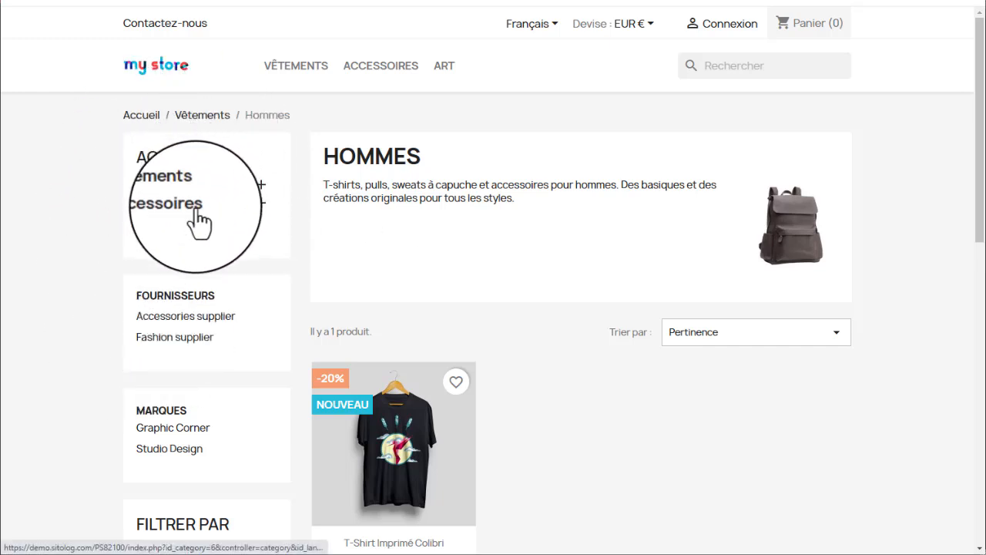
Step: Reveal the subcategories of Accessoires in the Accueil category block
{"action": "left_click", "coordinate": [261, 204]}
{"action": "left_click", "coordinate": [261, 204]}
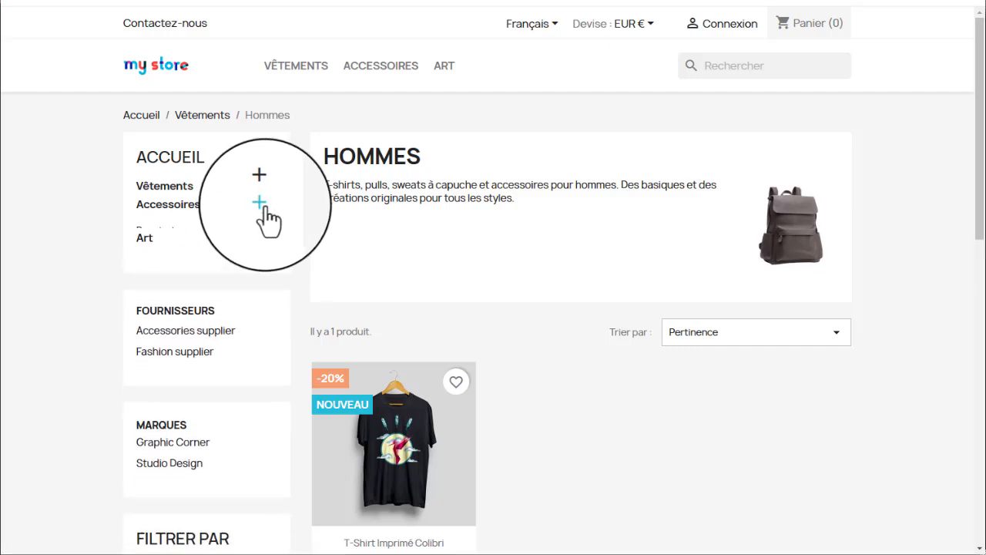
Step: Highlight the "hommes" segment in the URL of T-shirt imprimé colibri and go back to the Hommes category page
{"action": "mouse_move", "coordinate": [361, 448]}
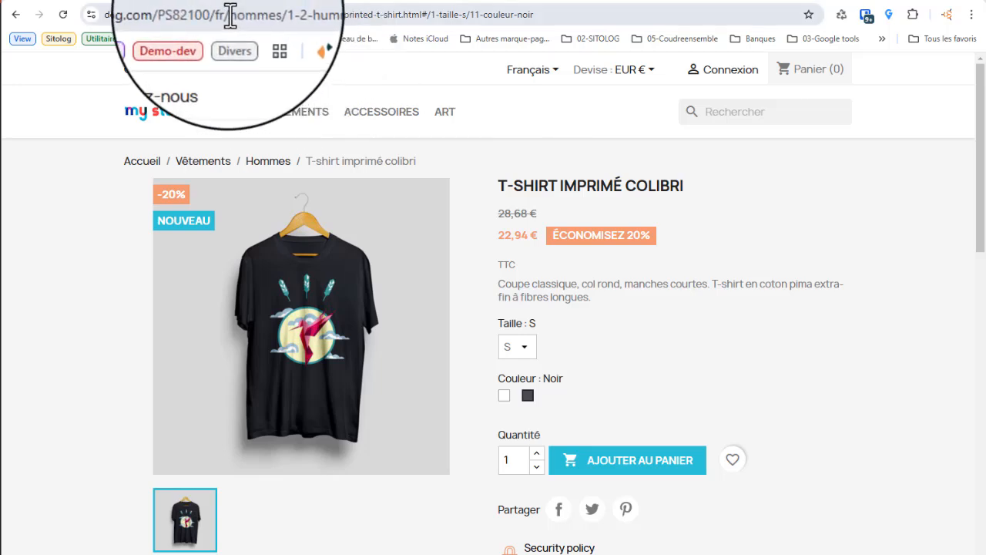
{"action": "left_click_drag", "start_coordinate": [229, 17], "coordinate": [264, 15]}
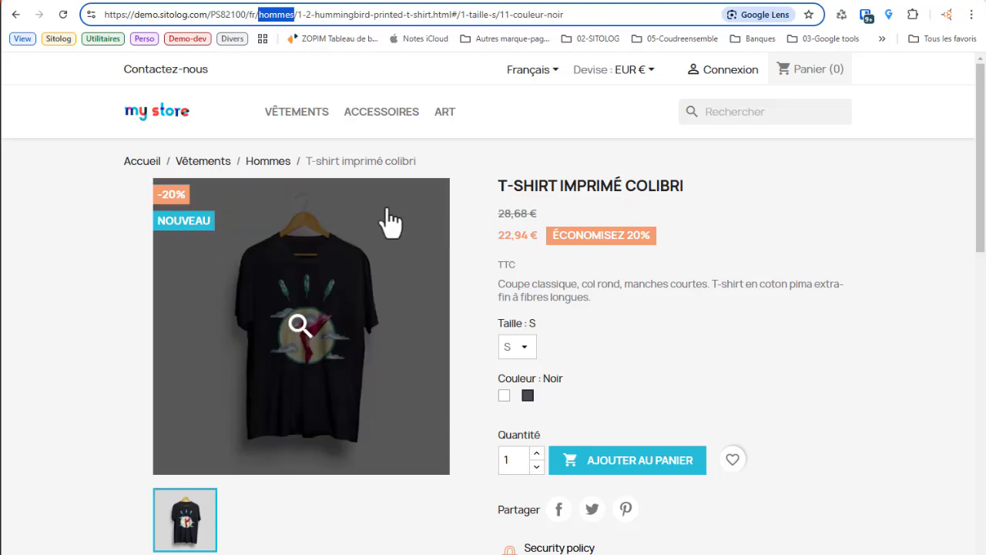
{"action": "left_click", "coordinate": [263, 164]}
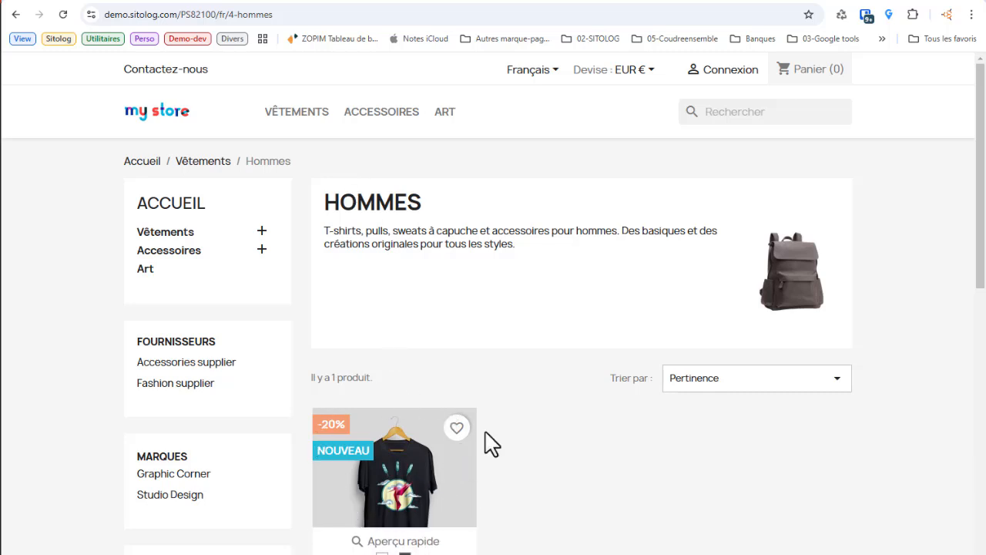
Step: Look at the T-shirt listed in Hommes, and open the Femmes subcategory of Vêtements
{"action": "mouse_move", "coordinate": [385, 533]}
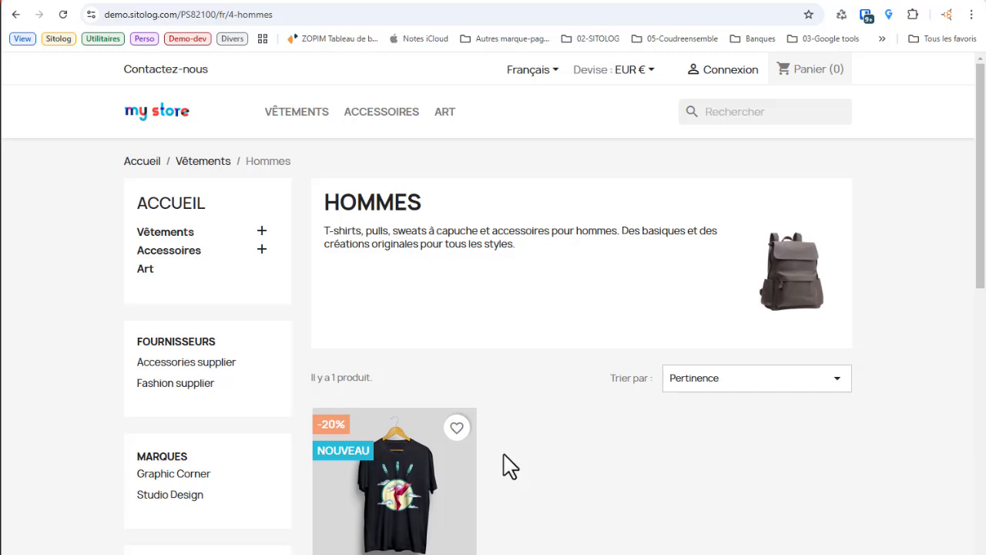
{"action": "mouse_move", "coordinate": [430, 456]}
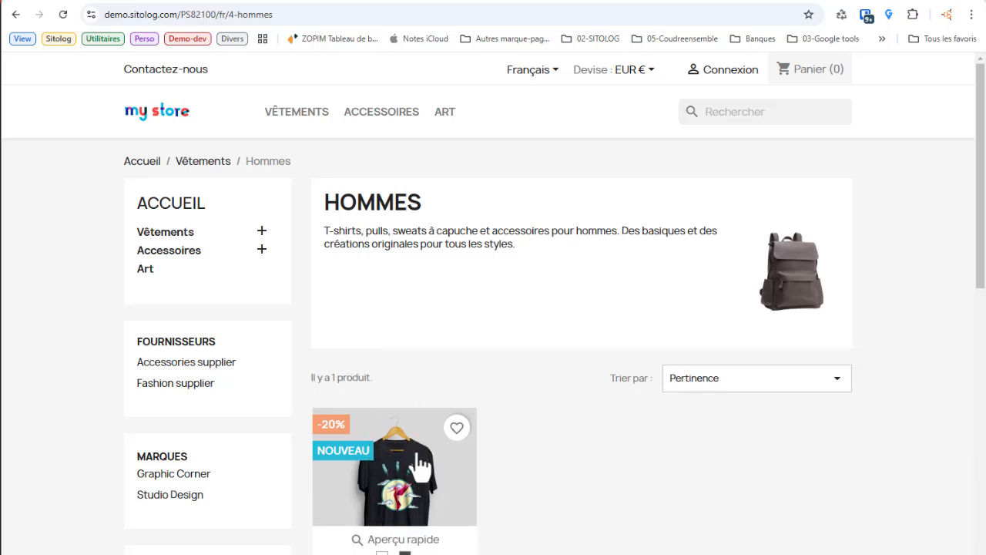
{"action": "left_click", "coordinate": [260, 232]}
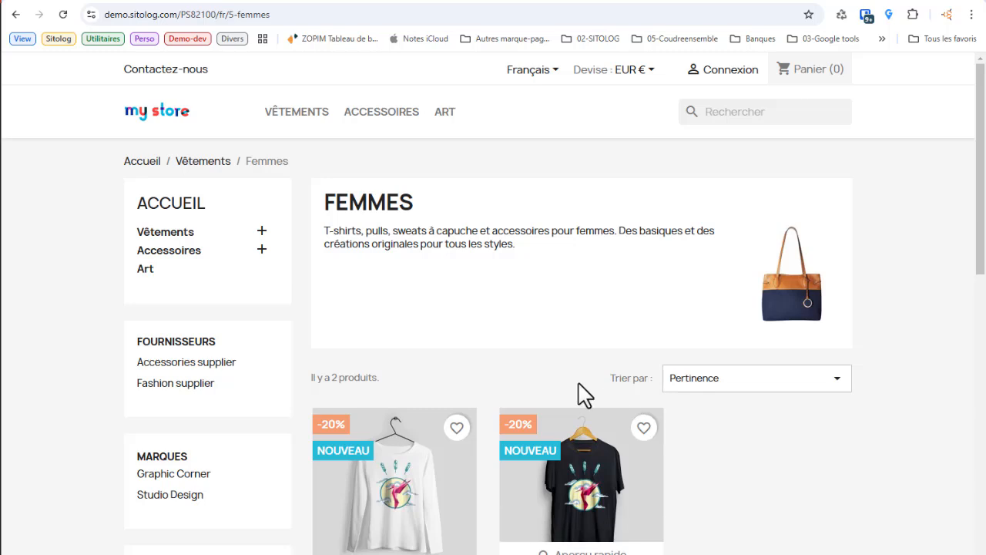
Step: Open T-shirt imprimé colibri from the Femmes category and choose the Noir colour to check its category path
{"action": "mouse_move", "coordinate": [634, 543]}
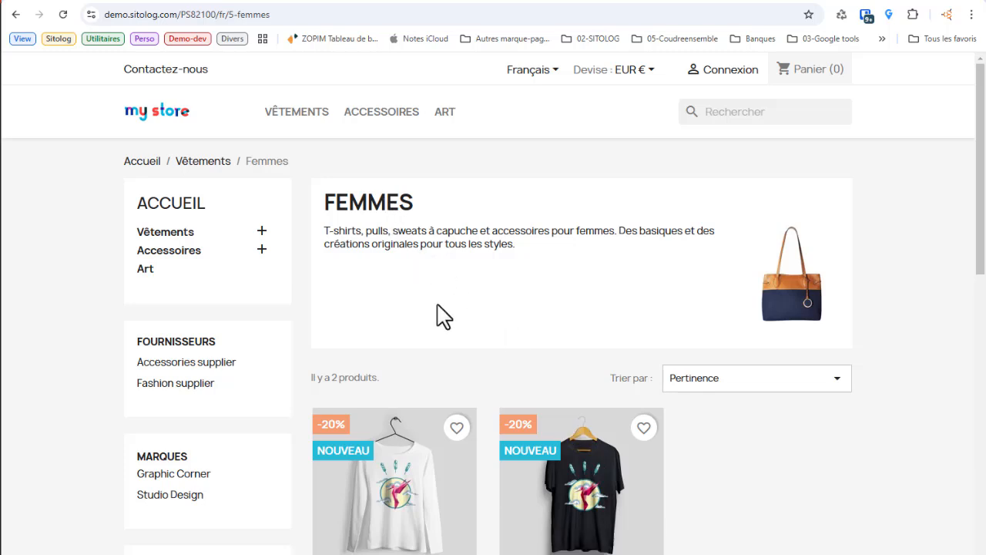
{"action": "mouse_move", "coordinate": [541, 443]}
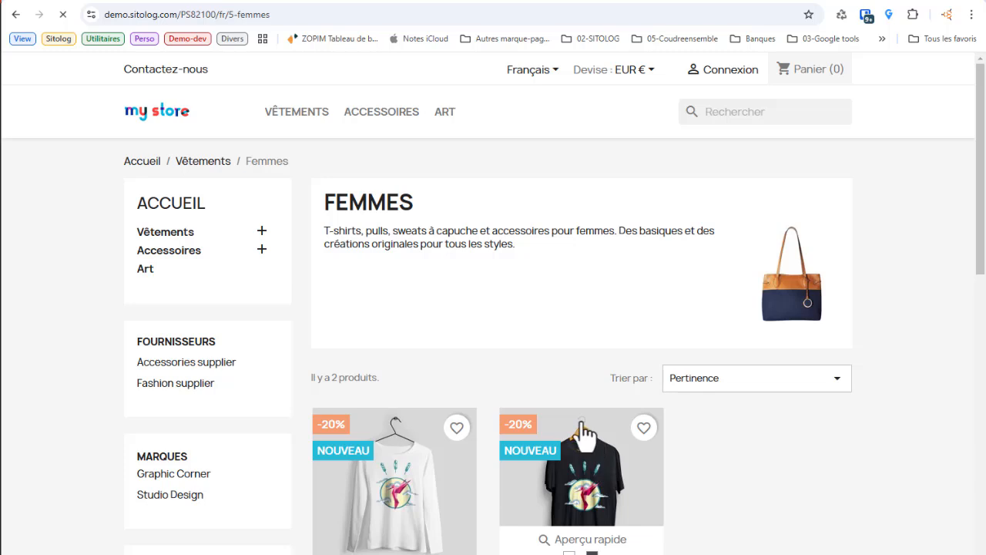
{"action": "left_click", "coordinate": [582, 431]}
{"action": "mouse_move", "coordinate": [358, 132]}
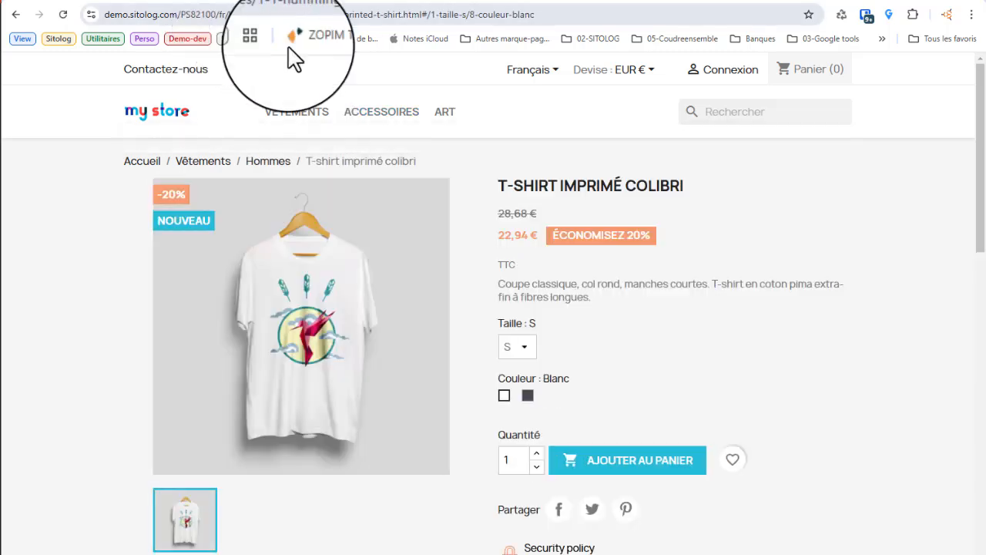
{"action": "left_click", "coordinate": [527, 396]}
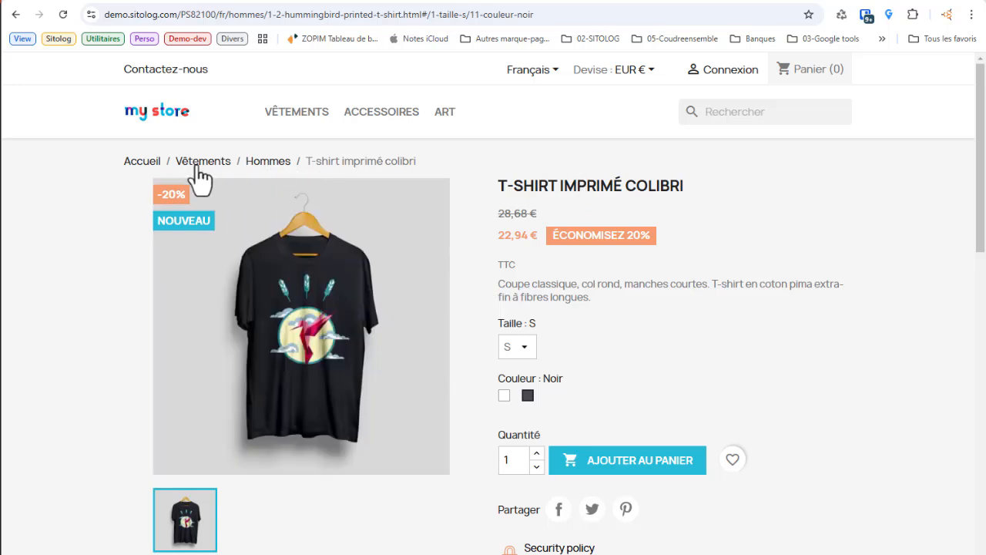
Step: Examine the products listed in the parent category Vêtements and in the Accueil category
{"action": "left_click", "coordinate": [198, 164]}
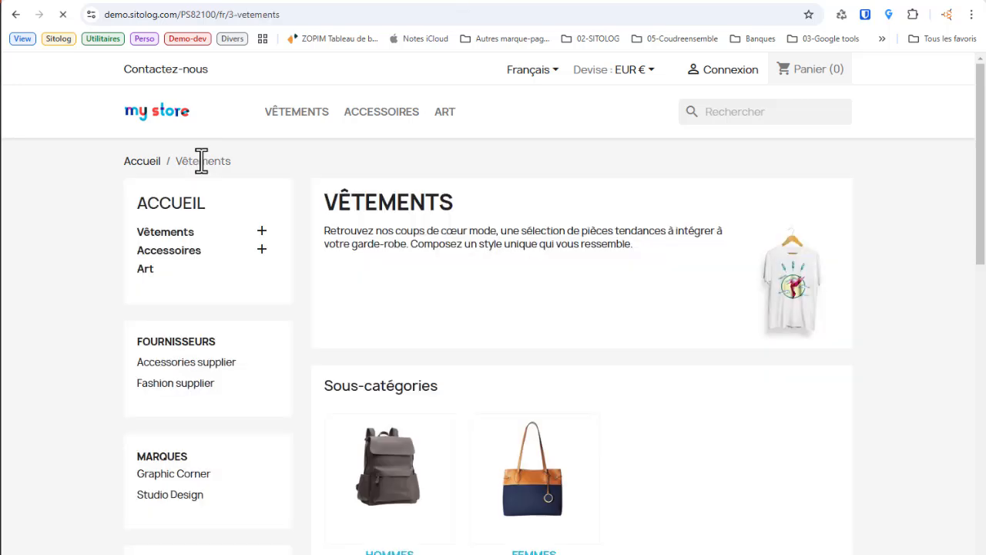
{"action": "left_click_drag", "start_coordinate": [982, 251], "coordinate": [981, 359]}
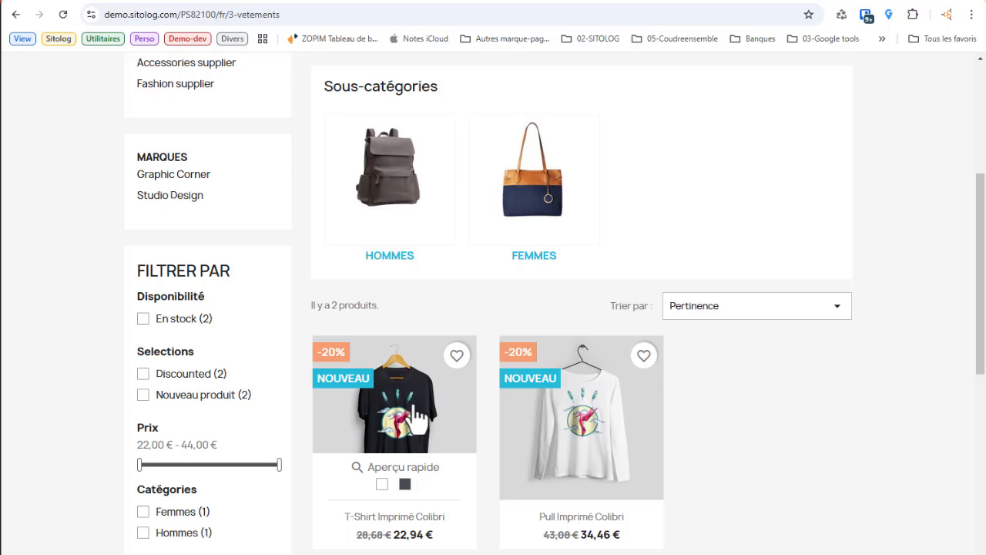
{"action": "left_click_drag", "start_coordinate": [980, 248], "coordinate": [984, 137]}
{"action": "left_click", "coordinate": [161, 208]}
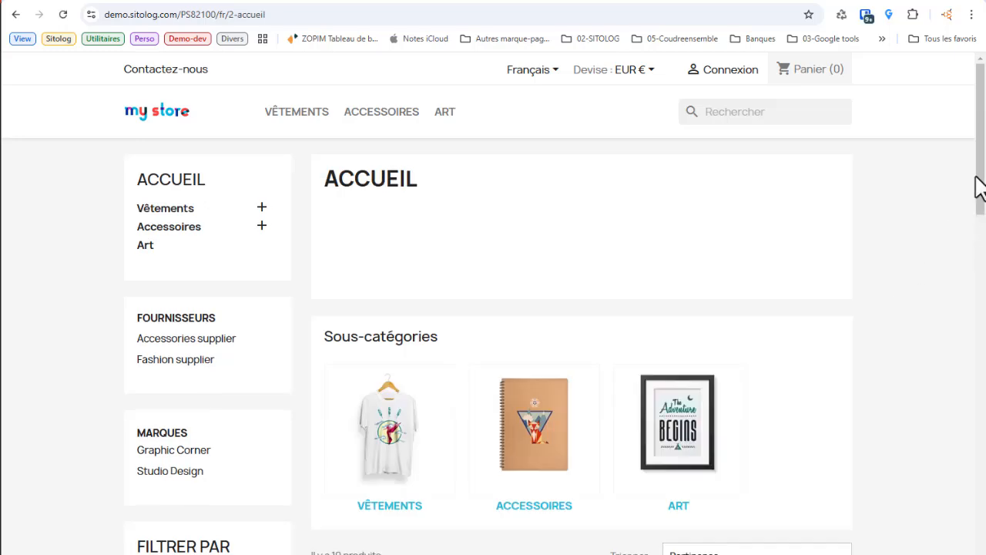
{"action": "left_click_drag", "start_coordinate": [979, 187], "coordinate": [982, 270]}
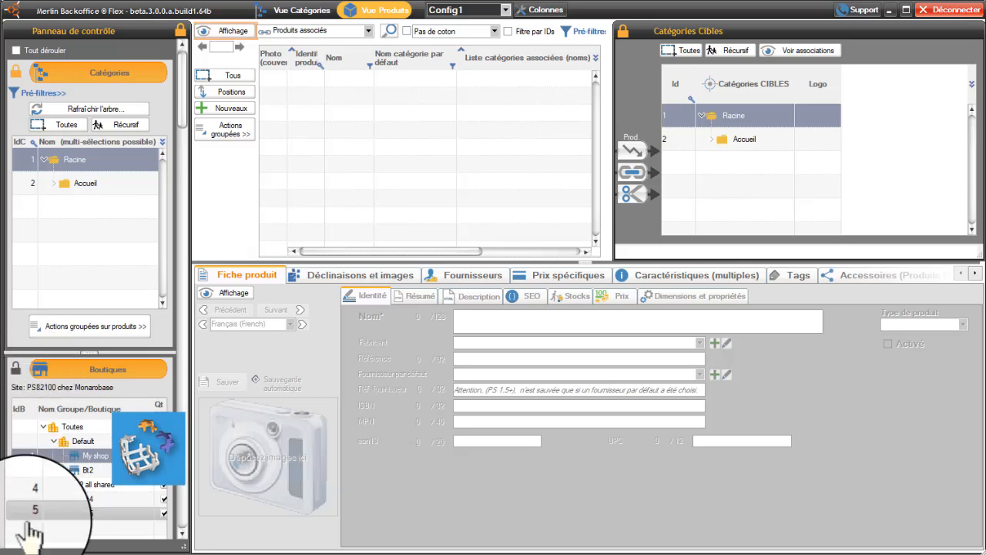
Step: In Merlin Backoffice, go through the shop groups Default and Gr2 all shared, and select only My shop
{"action": "left_click", "coordinate": [108, 371]}
{"action": "left_click", "coordinate": [106, 372]}
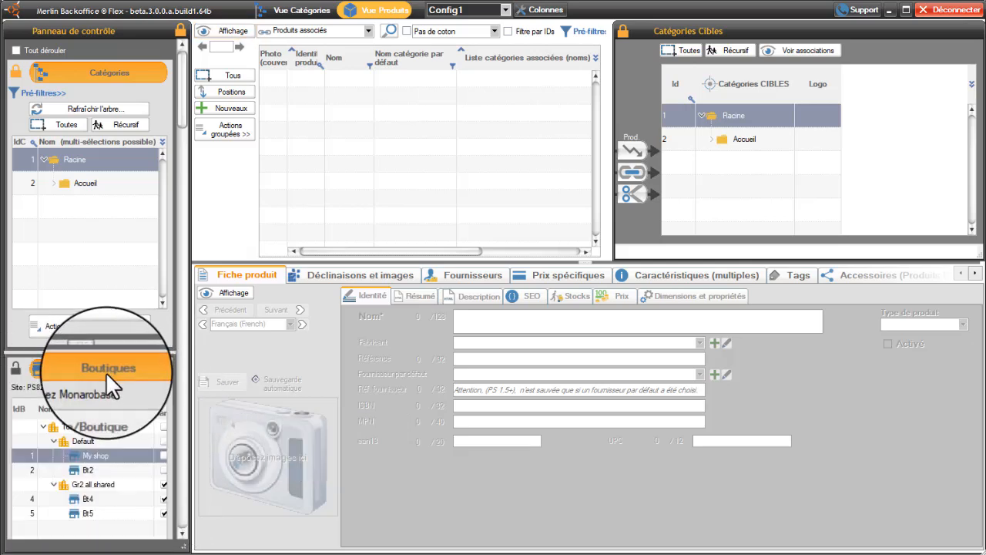
{"action": "left_click", "coordinate": [86, 441]}
{"action": "left_click", "coordinate": [100, 497]}
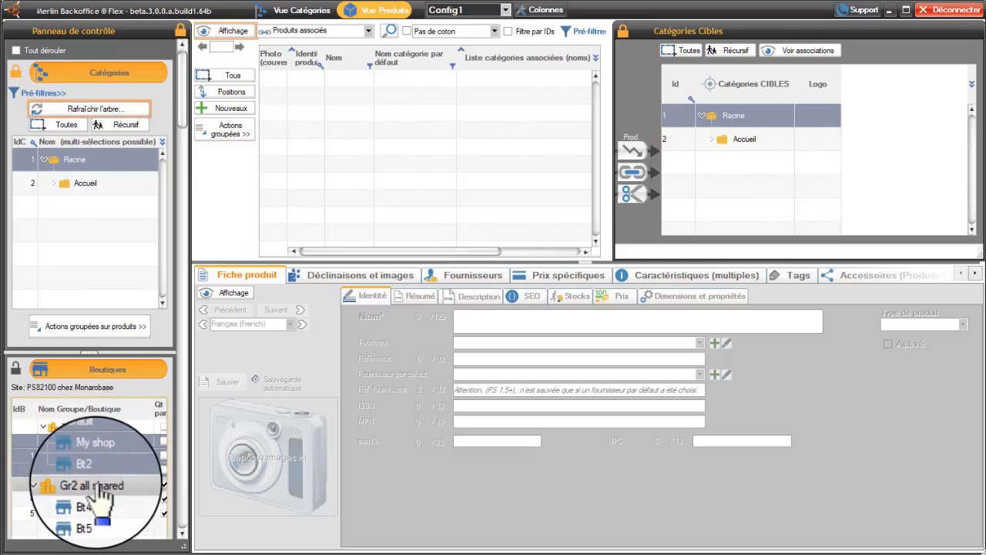
{"action": "left_click", "coordinate": [102, 456]}
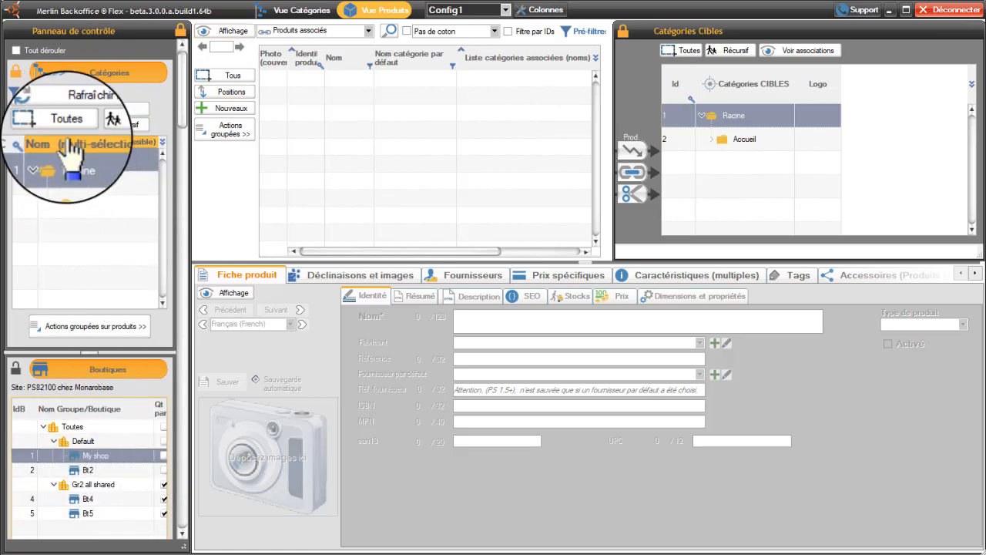
Step: Refresh the category tree and select Hommes under Accueil > Vêtements
{"action": "left_click", "coordinate": [123, 111]}
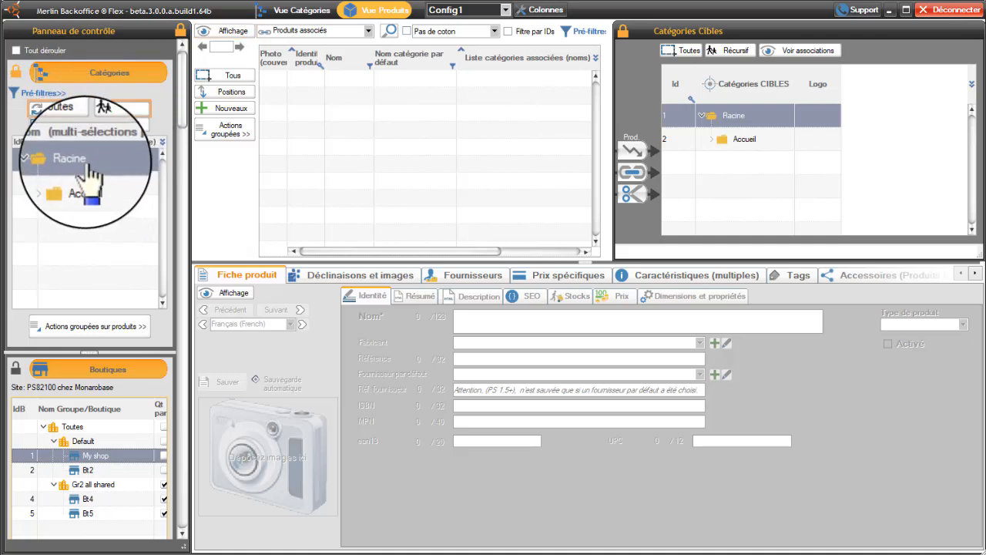
{"action": "left_click", "coordinate": [55, 184]}
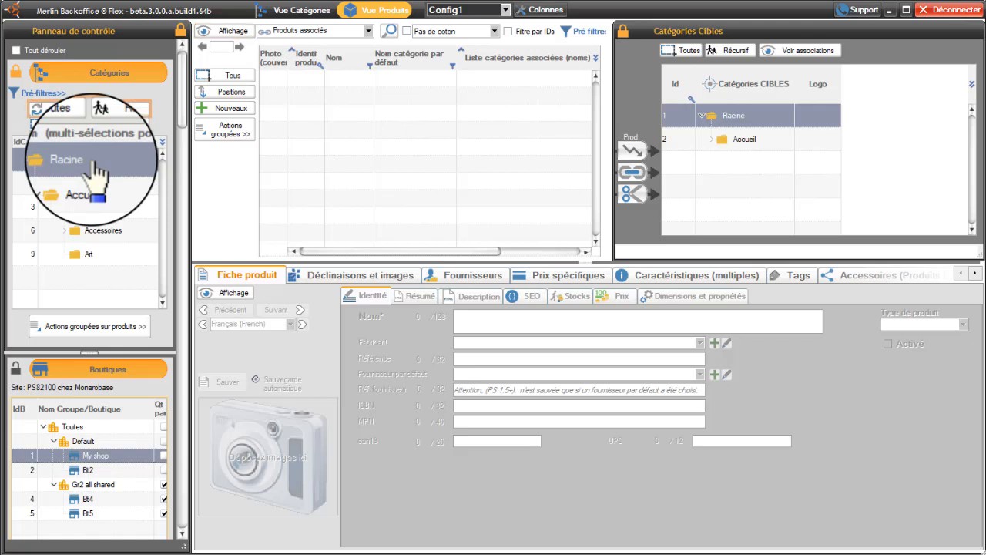
{"action": "left_click", "coordinate": [64, 206]}
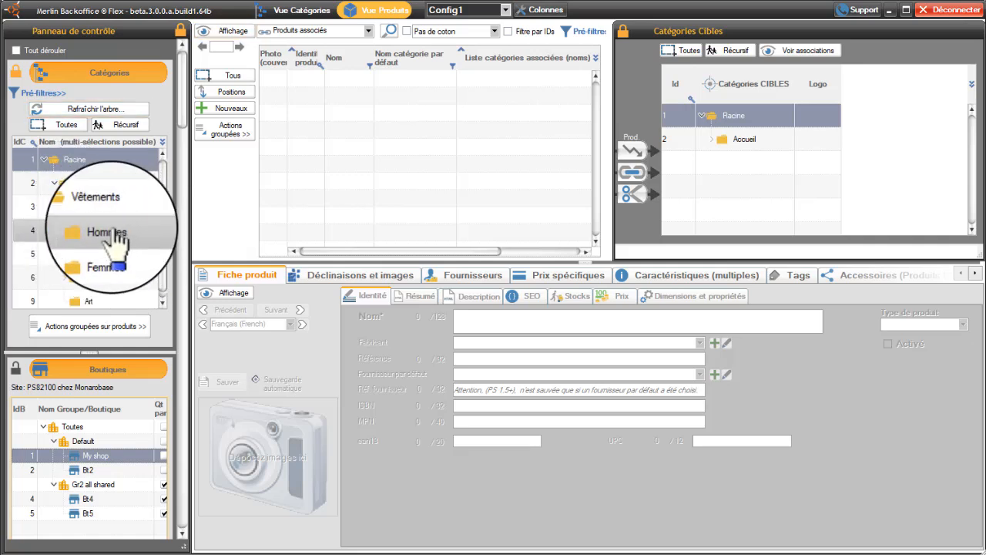
{"action": "left_click", "coordinate": [123, 230]}
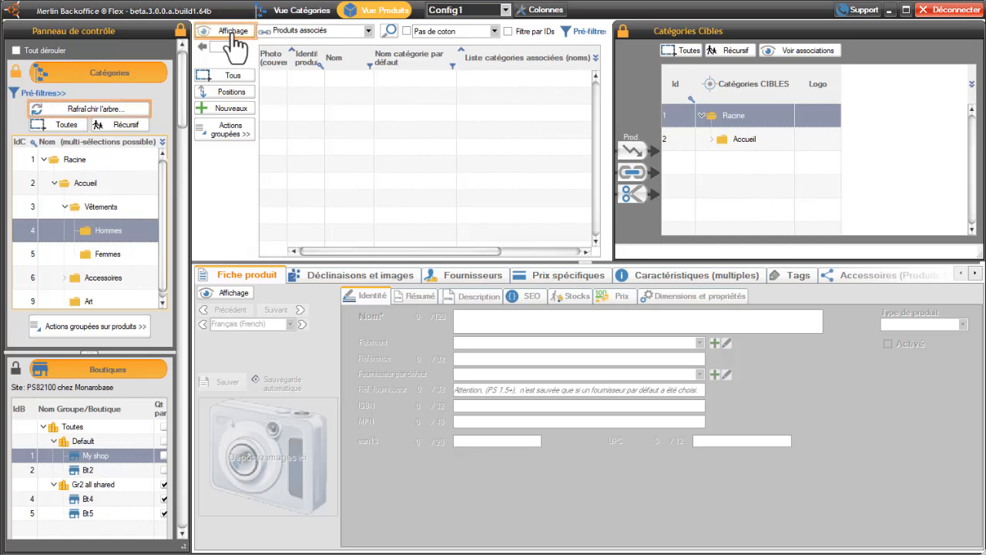
Step: Try the product display filters Produits enfants, Produits associés and Produits enfants ou associés
{"action": "left_click", "coordinate": [368, 31]}
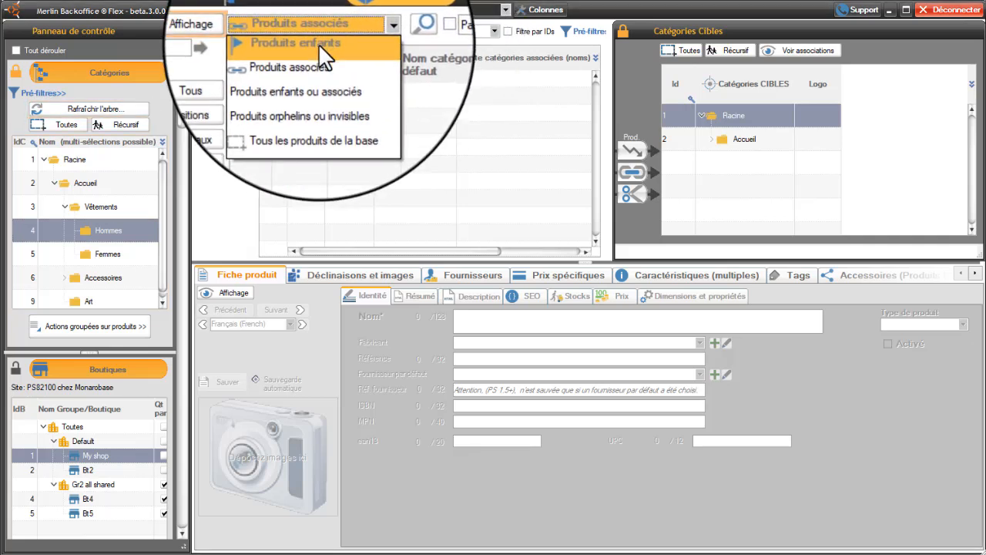
{"action": "left_click", "coordinate": [318, 43]}
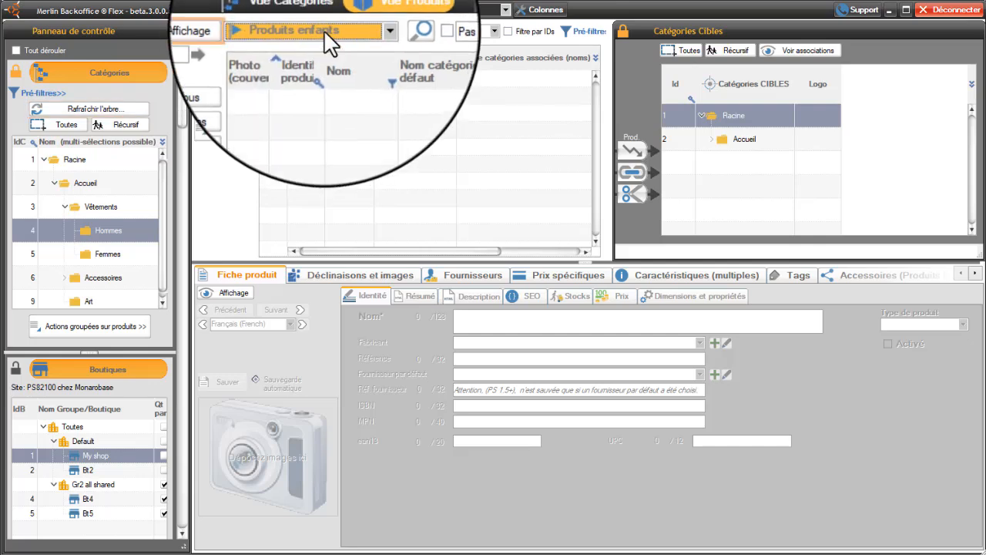
{"action": "left_click", "coordinate": [324, 34]}
{"action": "left_click", "coordinate": [324, 65]}
{"action": "left_click", "coordinate": [312, 37]}
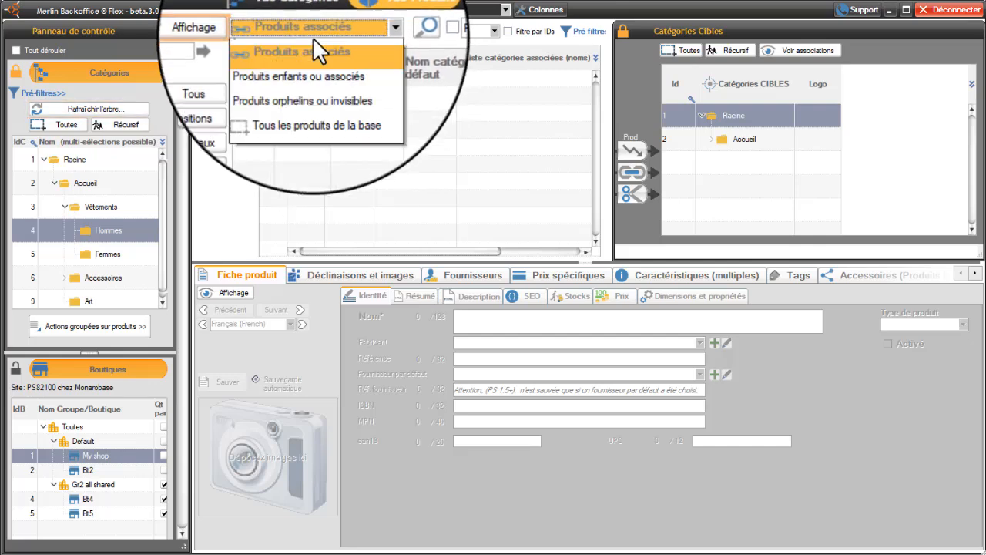
{"action": "left_click", "coordinate": [300, 77]}
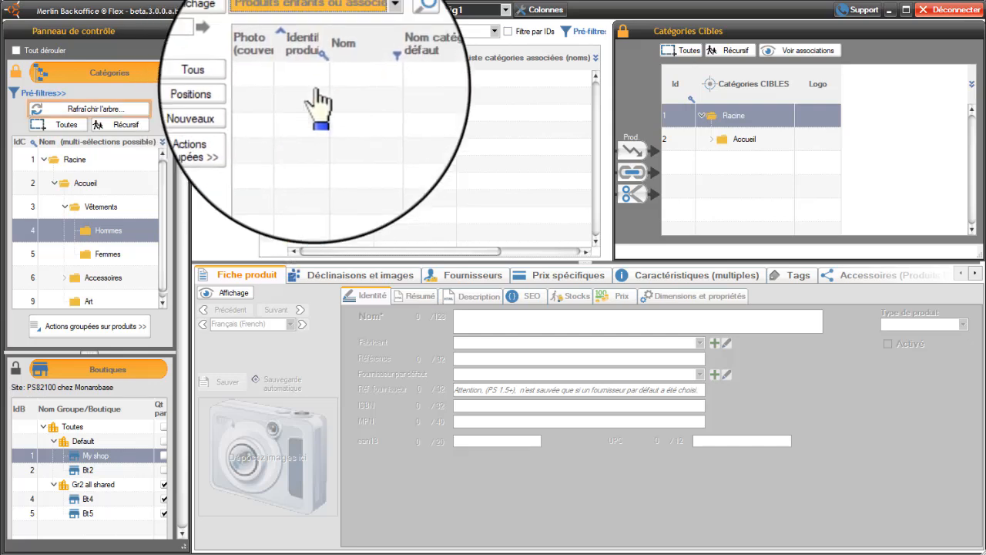
Step: Display the Hommes category's products with the Produits enfants filter and slightly increase the product row height
{"action": "left_click", "coordinate": [316, 35]}
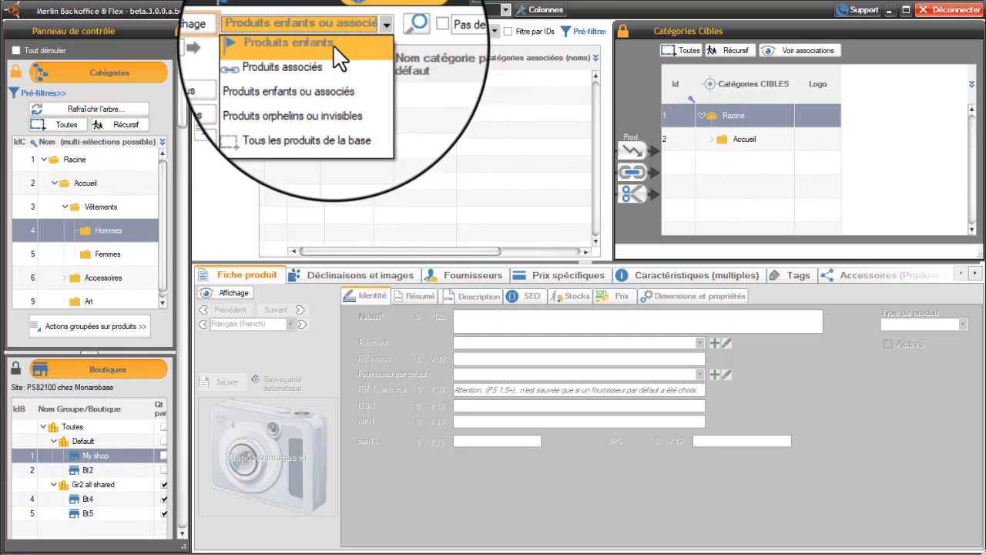
{"action": "left_click", "coordinate": [338, 59]}
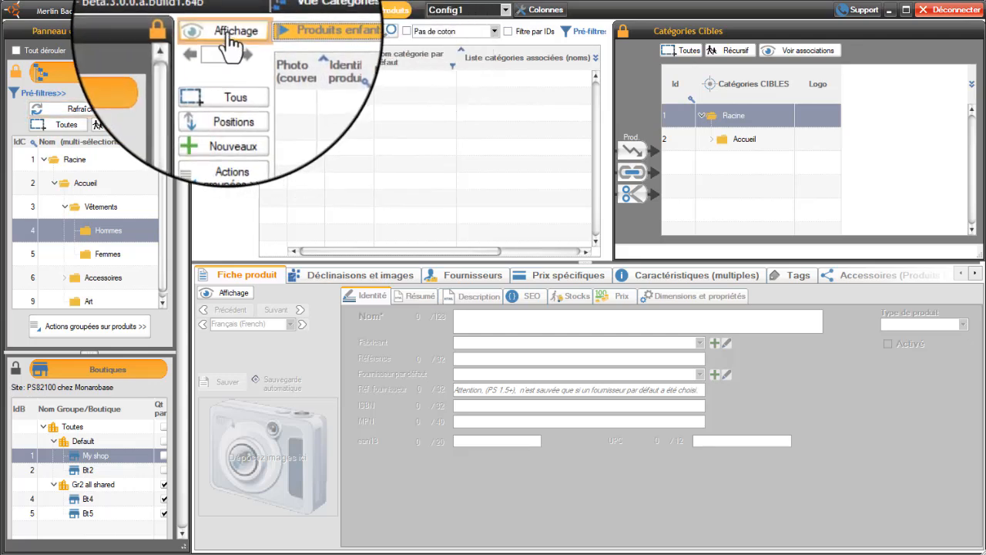
{"action": "left_click", "coordinate": [227, 33]}
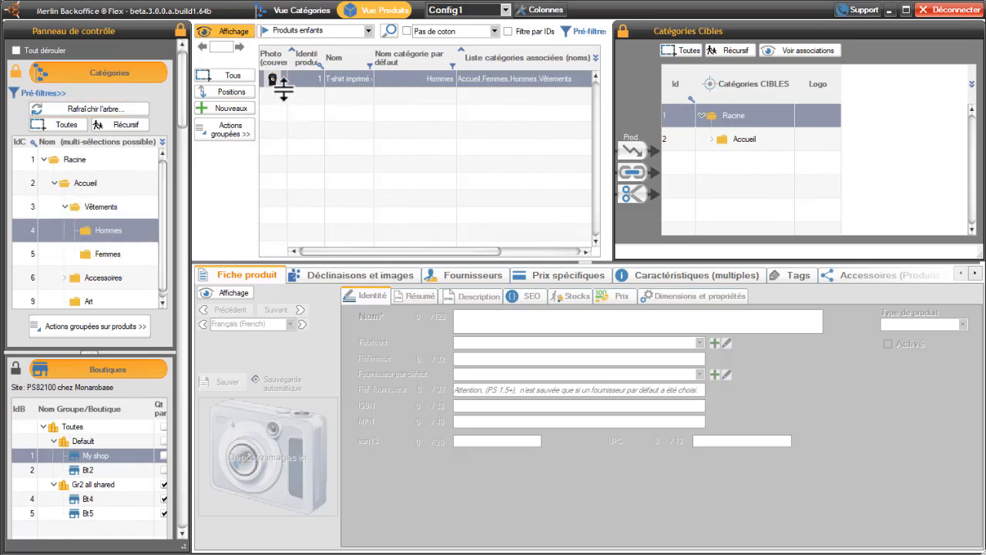
{"action": "mouse_move", "coordinate": [282, 86]}
{"action": "left_mouse_down"}
{"action": "mouse_move", "coordinate": [288, 101]}
{"action": "mouse_move", "coordinate": [289, 88]}
{"action": "left_mouse_up"}
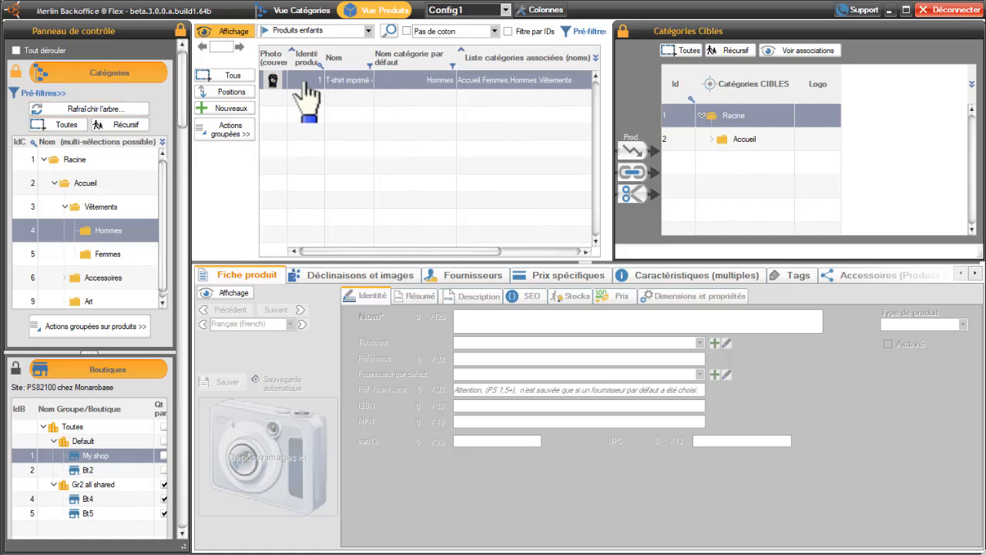
Step: Compare the child products of Femmes and Hommes, and widen the Nom column to fit the full product name
{"action": "left_click", "coordinate": [108, 258]}
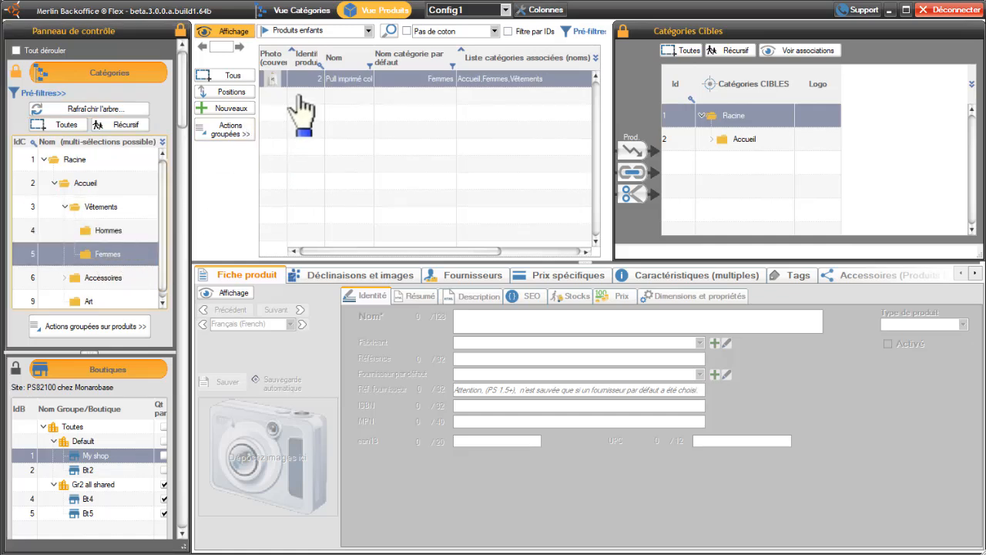
{"action": "left_click", "coordinate": [120, 231]}
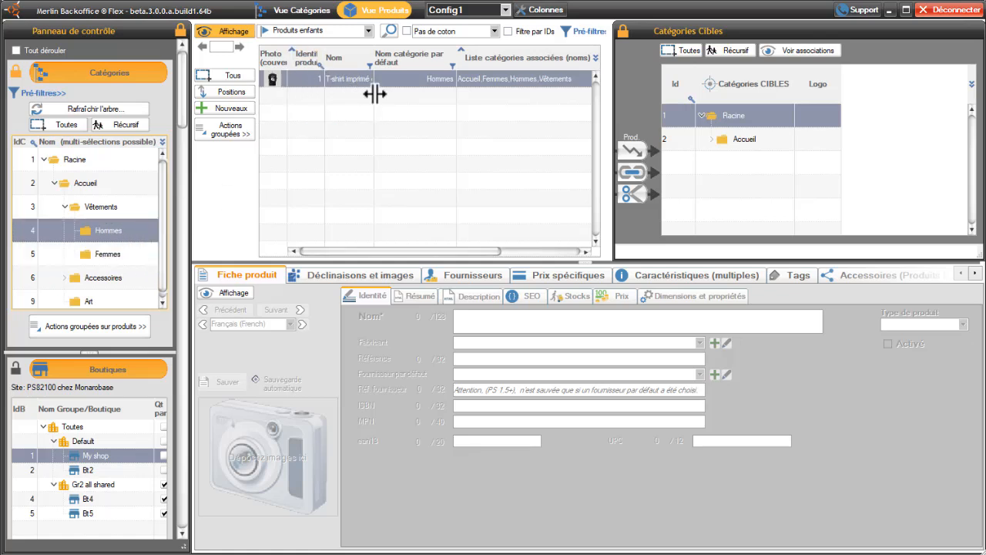
{"action": "left_click_drag", "start_coordinate": [374, 93], "coordinate": [405, 93]}
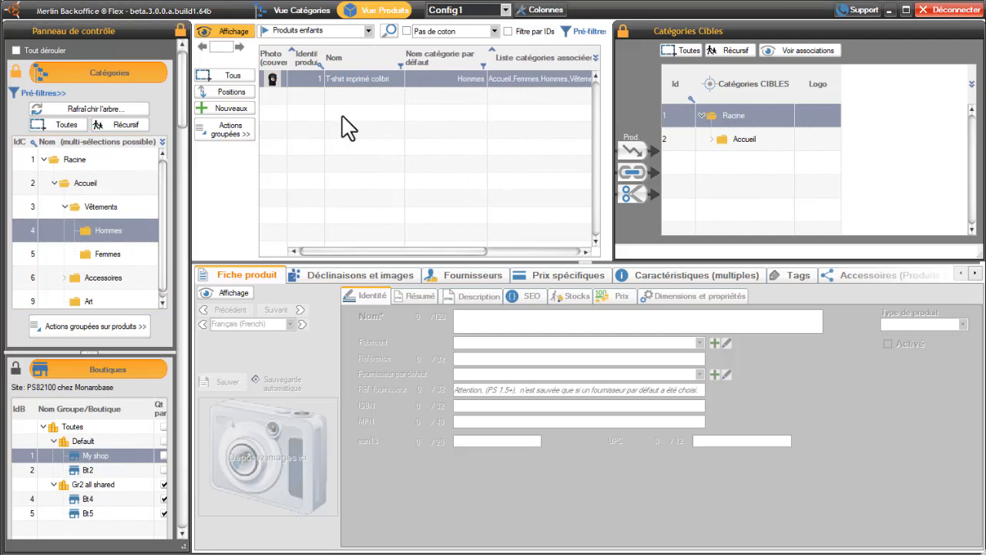
Step: Display the Femmes category's products with the Produits associés filter and open Vêtements > Femmes in the storefront for comparison
{"action": "left_click", "coordinate": [128, 254]}
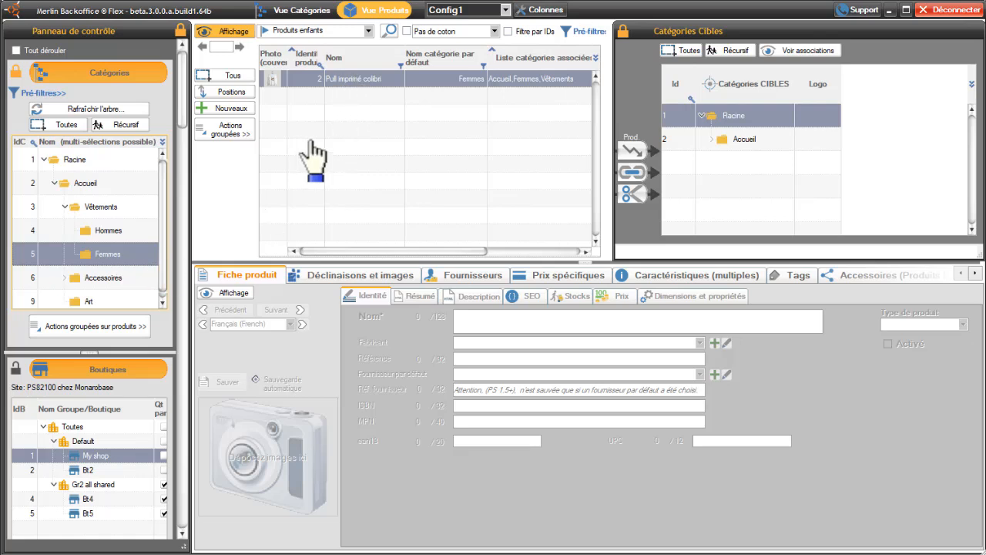
{"action": "left_click", "coordinate": [367, 32]}
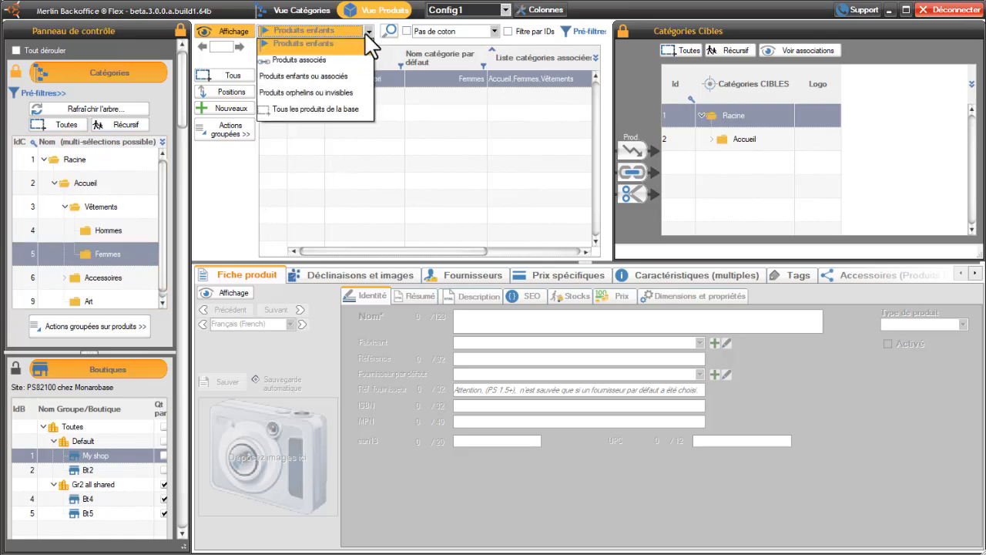
{"action": "left_click", "coordinate": [315, 62]}
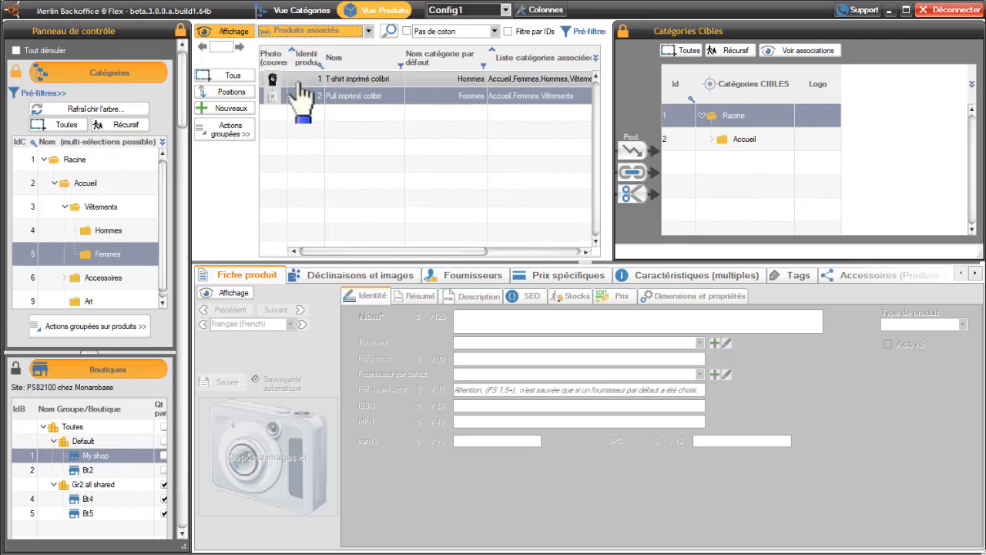
{"action": "left_click_drag", "start_coordinate": [315, 89], "coordinate": [315, 96]}
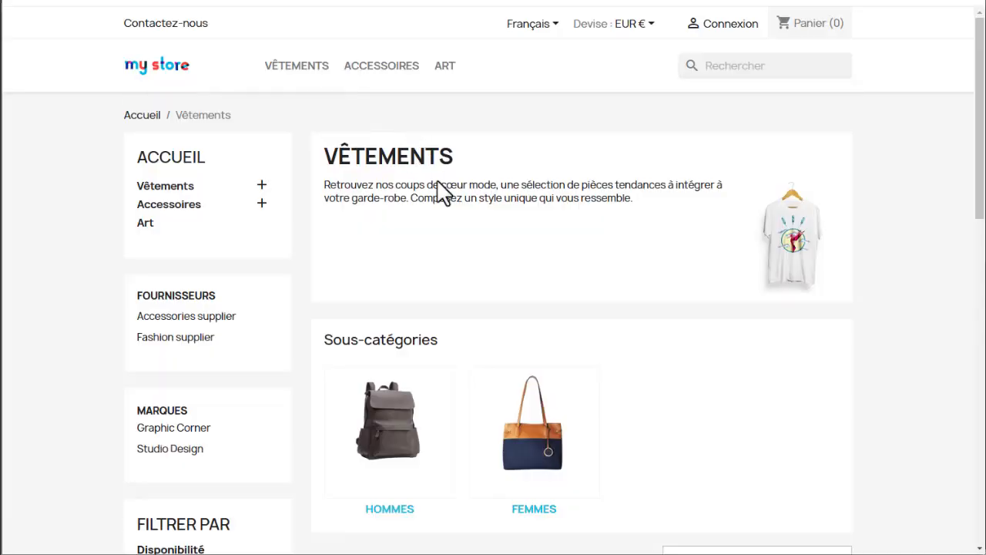
{"action": "left_click", "coordinate": [261, 188]}
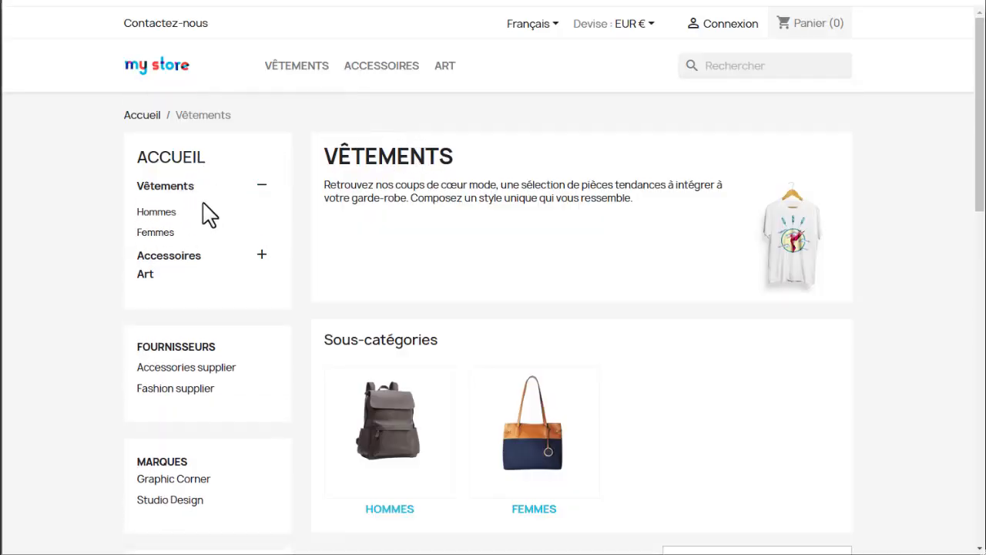
{"action": "left_click", "coordinate": [164, 234]}
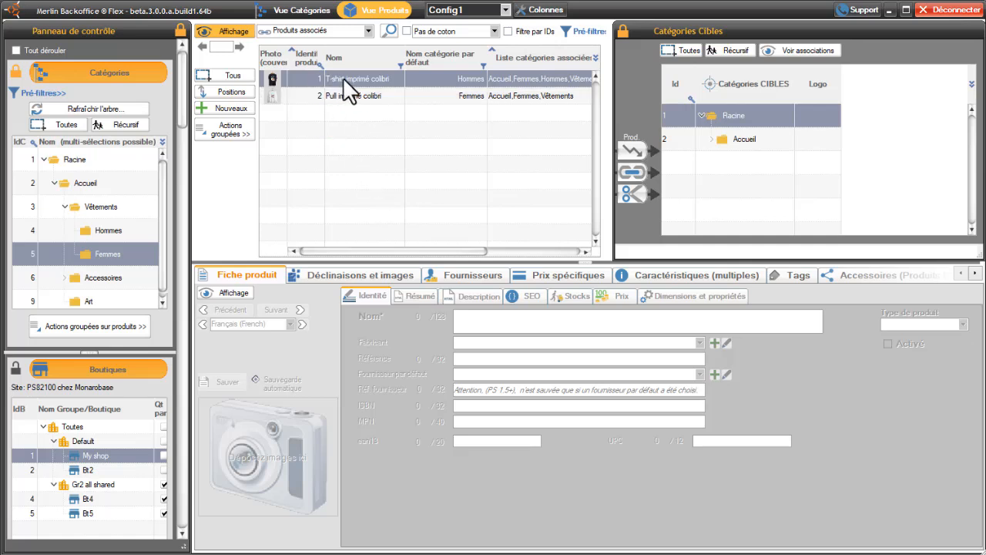
Step: Compare the associated products of Vêtements and Accueil, finishing with Vêtements selected
{"action": "left_click", "coordinate": [98, 208]}
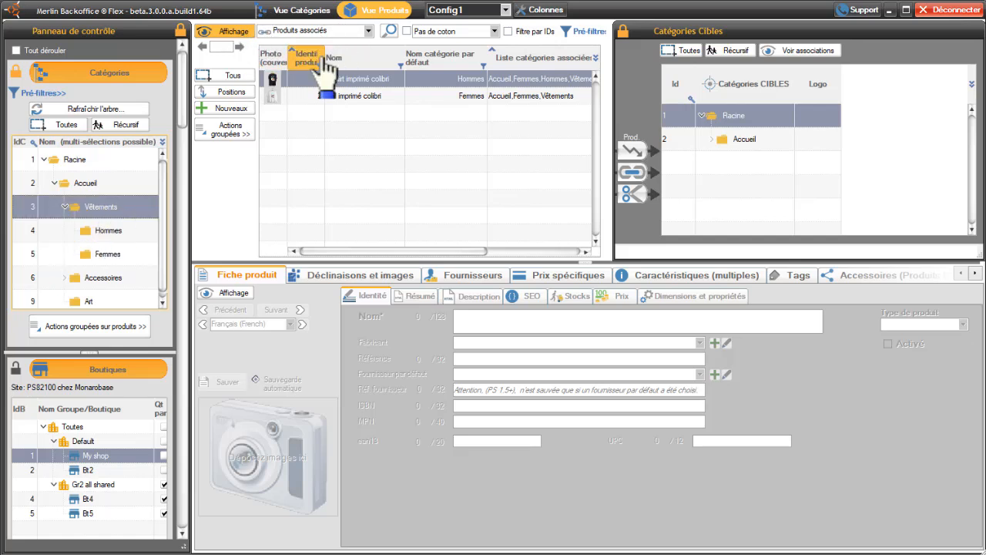
{"action": "left_click_drag", "start_coordinate": [273, 80], "coordinate": [276, 98]}
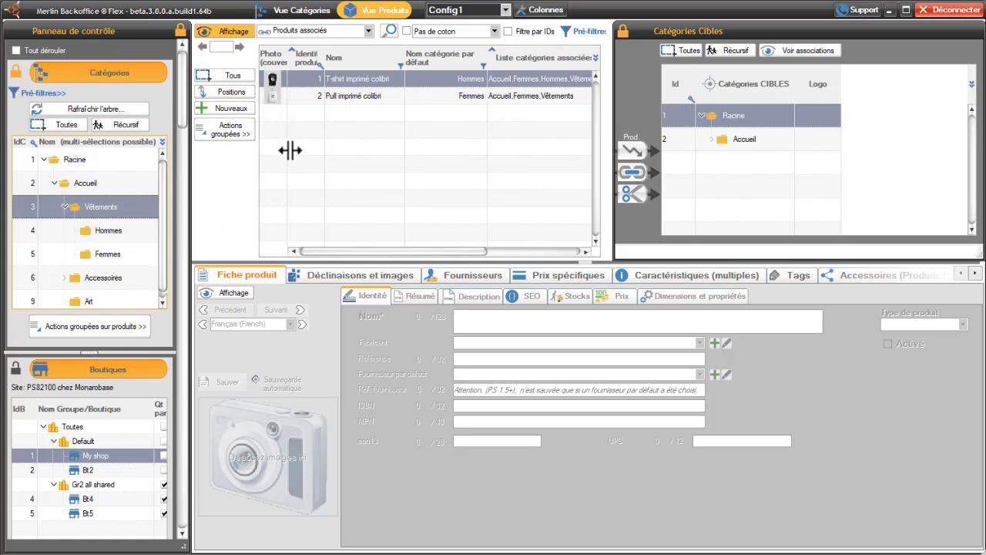
{"action": "left_click_drag", "start_coordinate": [344, 77], "coordinate": [98, 184]}
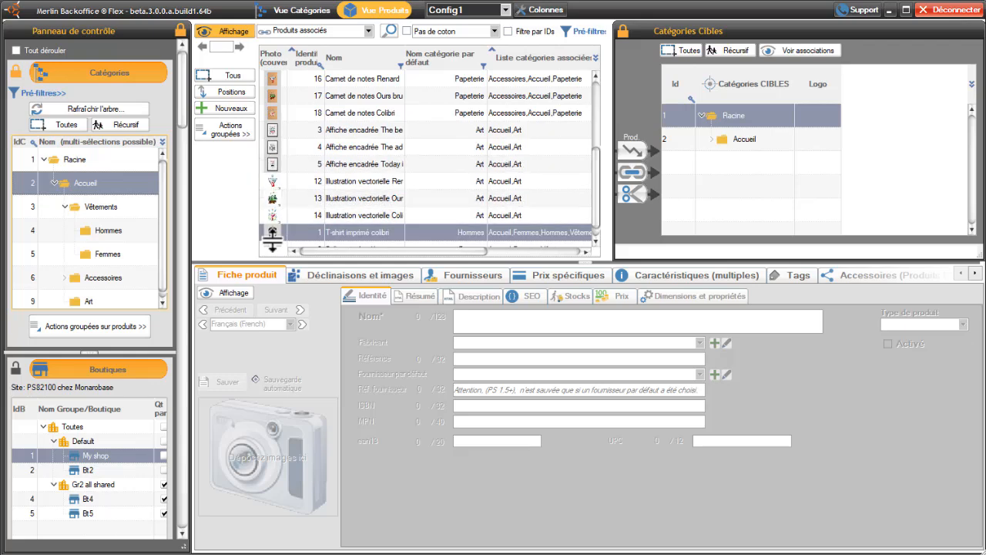
{"action": "left_click_drag", "start_coordinate": [594, 190], "coordinate": [596, 212]}
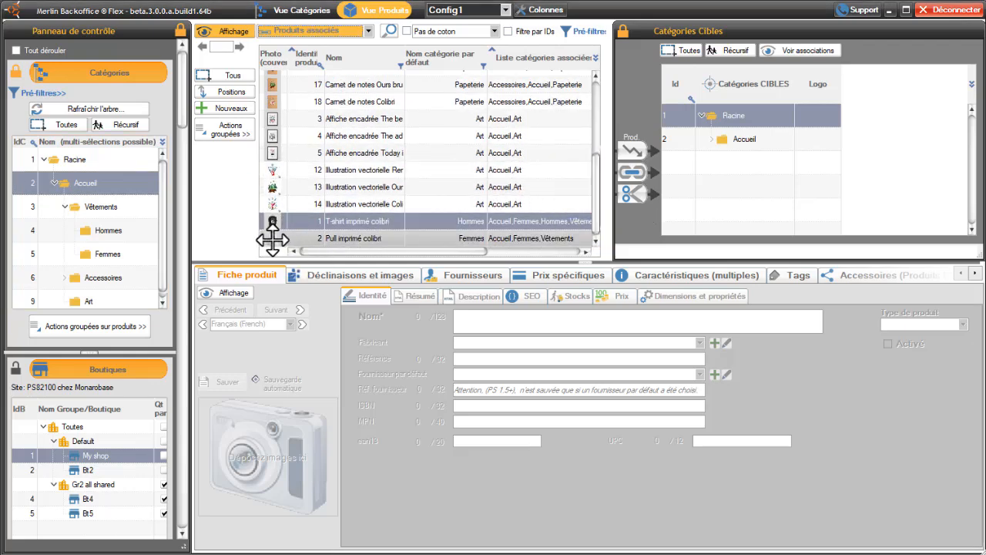
{"action": "left_click", "coordinate": [125, 208]}
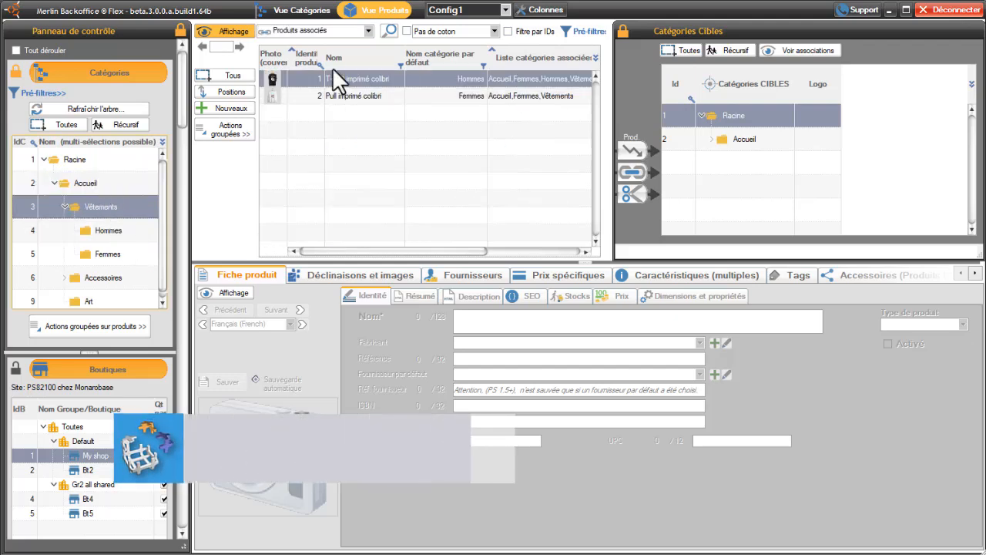
Step: Switch the product filter to Produits enfants and turn on recursive category selection for the collapsed Vêtements category
{"action": "left_click", "coordinate": [368, 31]}
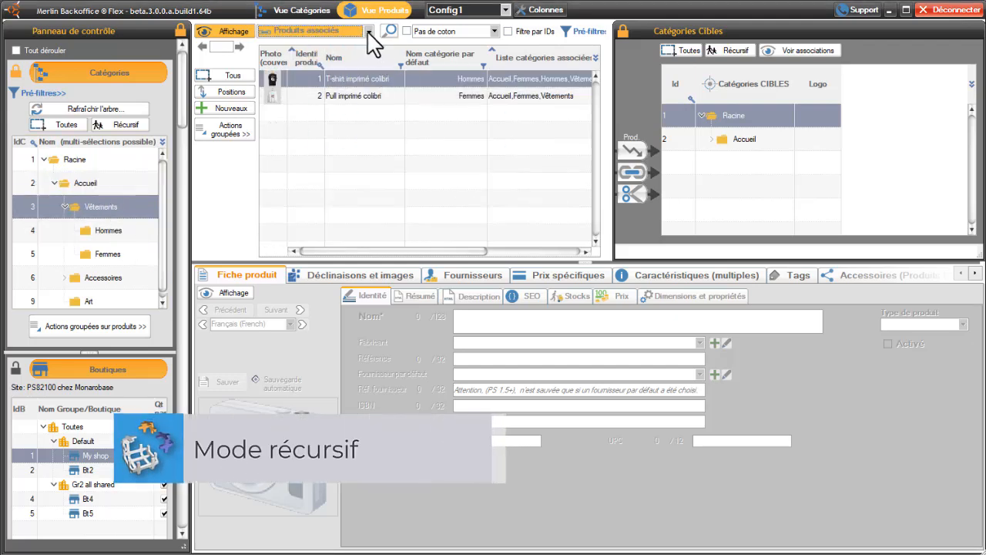
{"action": "left_click", "coordinate": [314, 45]}
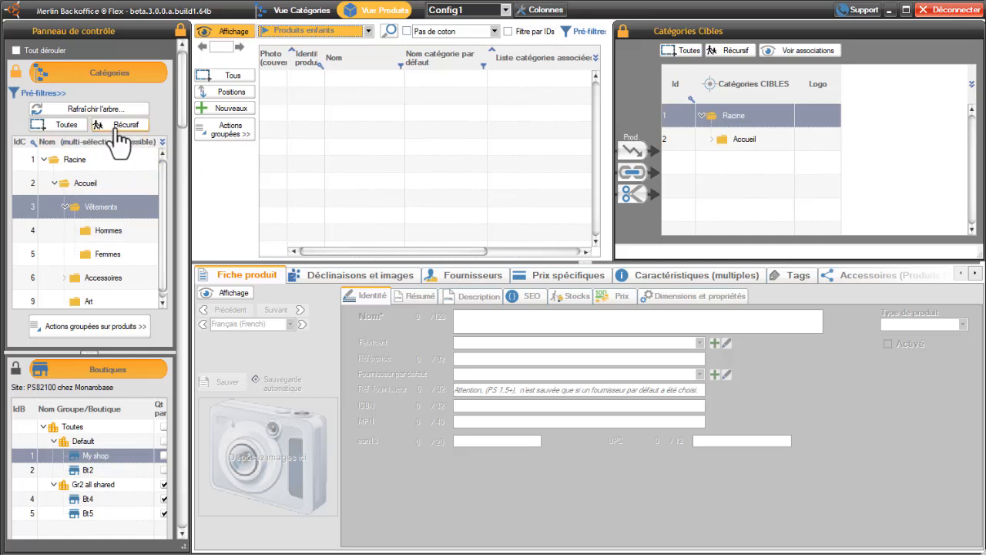
{"action": "left_click", "coordinate": [64, 206]}
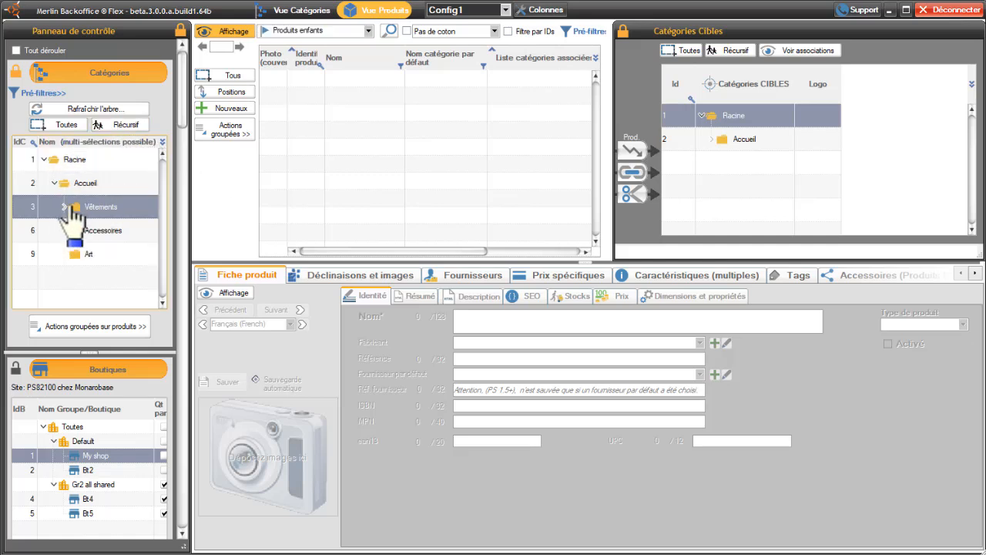
{"action": "left_click", "coordinate": [124, 133]}
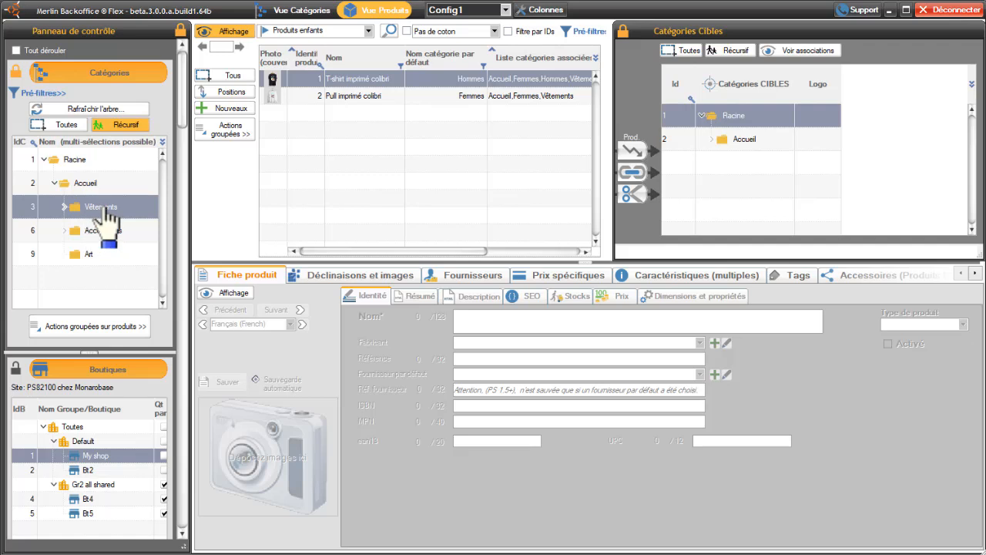
Step: Expand and collapse Vêtements to check the recursive selection of Hommes and Femmes, leaving the category expanded
{"action": "left_click", "coordinate": [65, 206]}
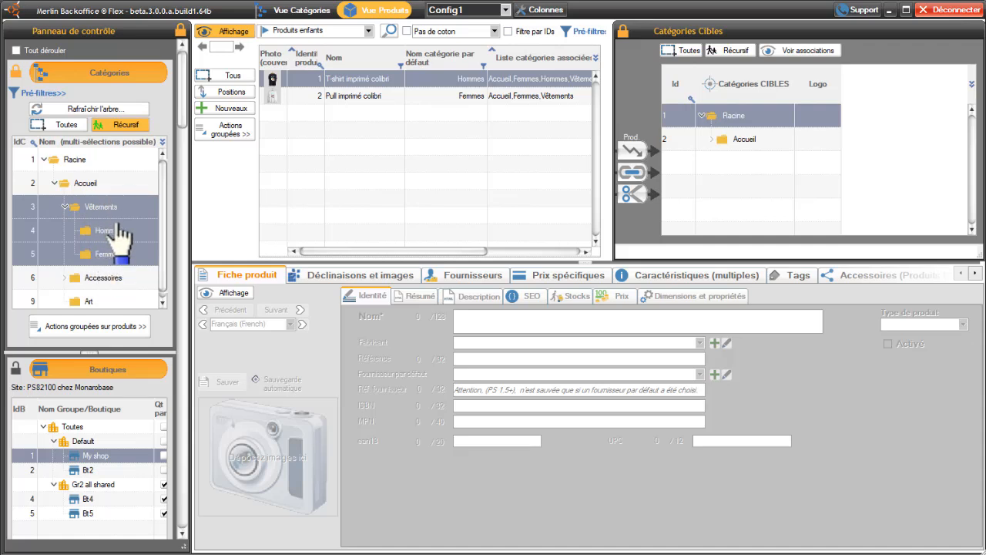
{"action": "left_click", "coordinate": [65, 206]}
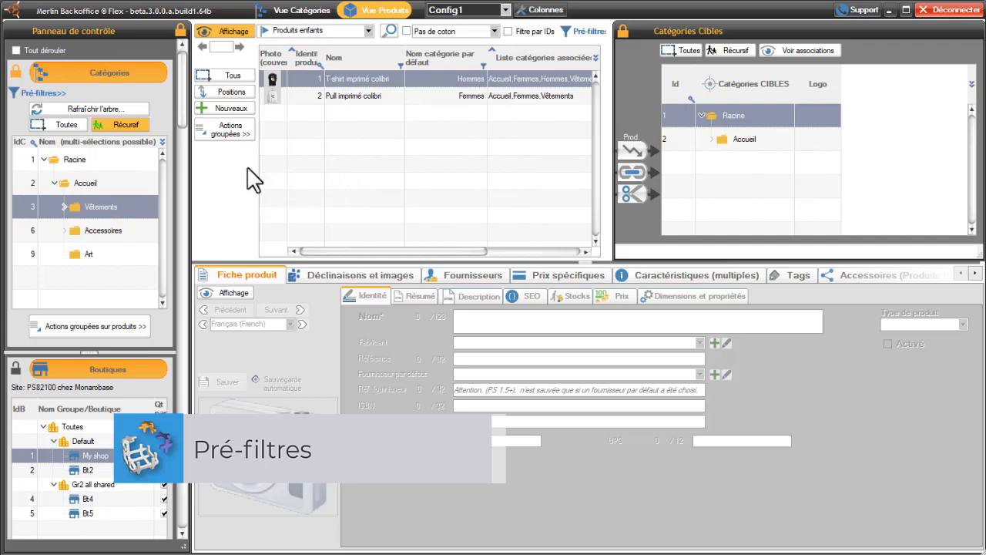
{"action": "left_click", "coordinate": [65, 206]}
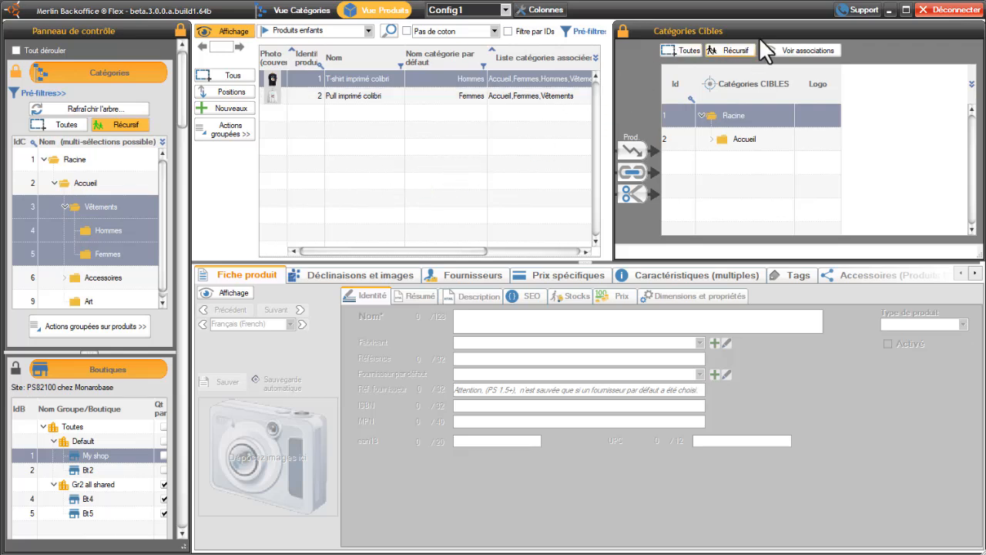
Step: Collapse the Catégories Cibles pane and show the product pre-filters
{"action": "left_click", "coordinate": [621, 32]}
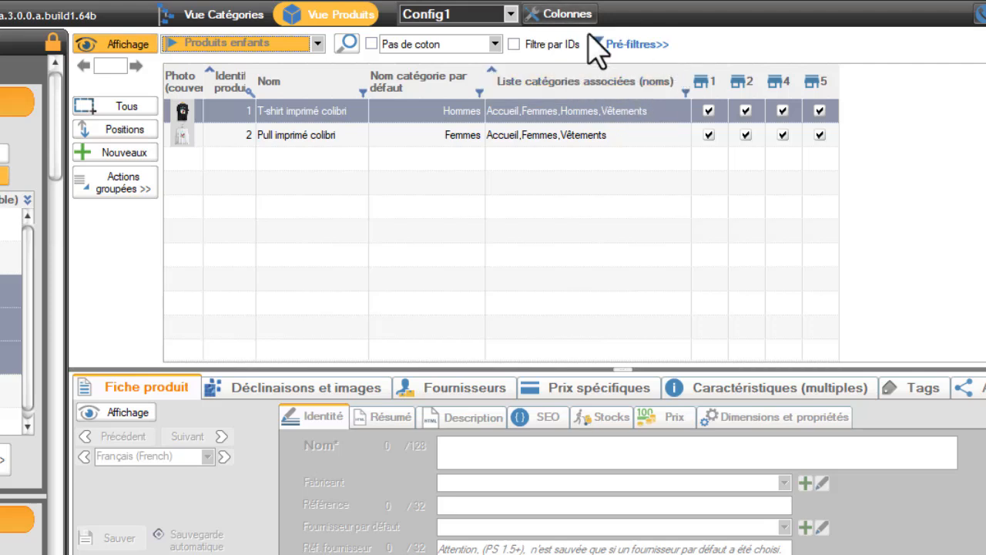
{"action": "left_click", "coordinate": [637, 45]}
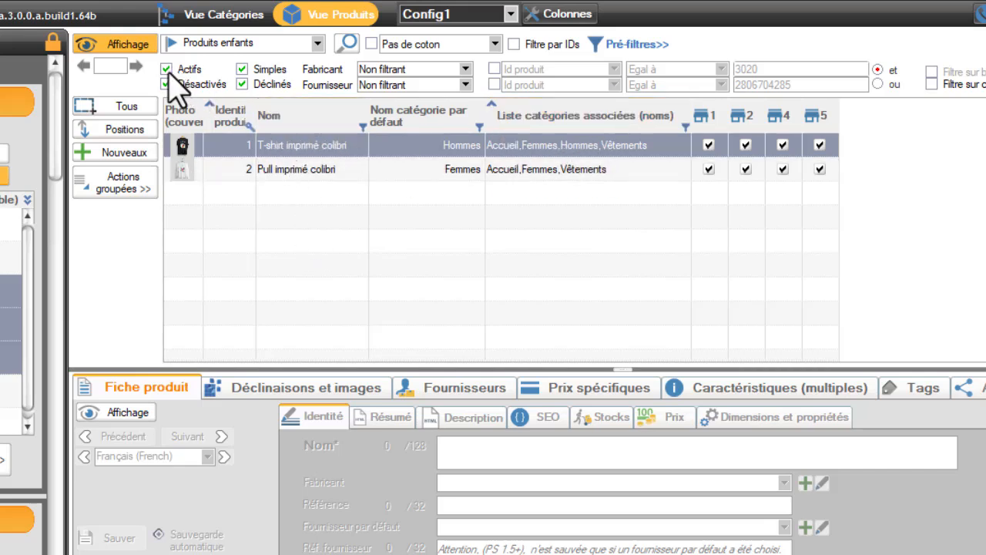
Step: Examine the Fabricant and Fournisseur pre-filter choices, leaving both on Non filtrant
{"action": "left_click", "coordinate": [466, 69]}
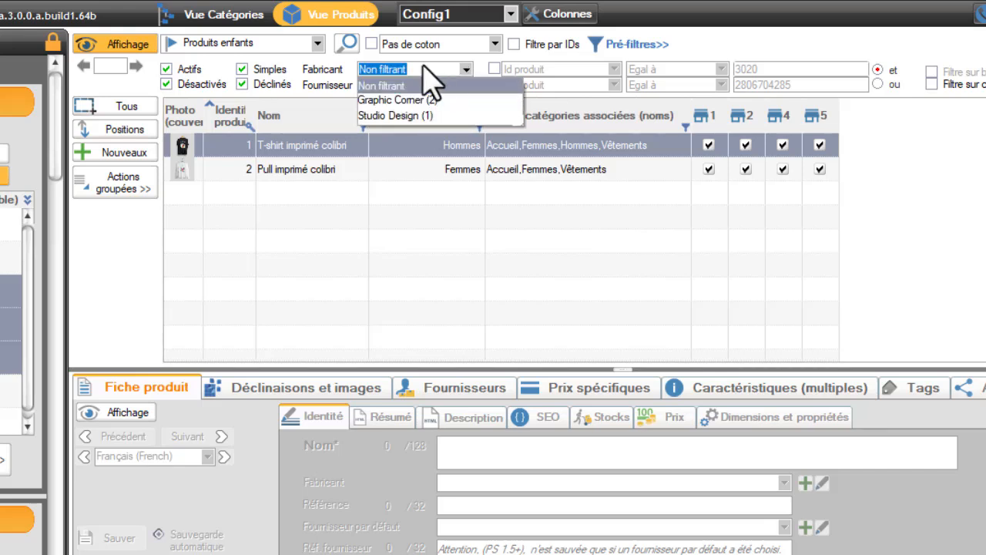
{"action": "left_click", "coordinate": [465, 63]}
{"action": "left_click", "coordinate": [466, 84]}
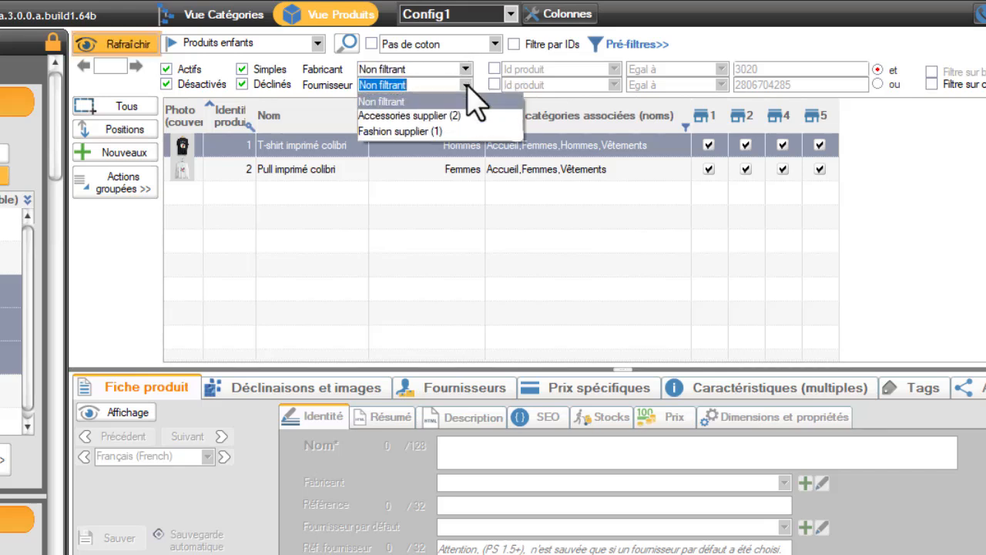
{"action": "left_click", "coordinate": [558, 54]}
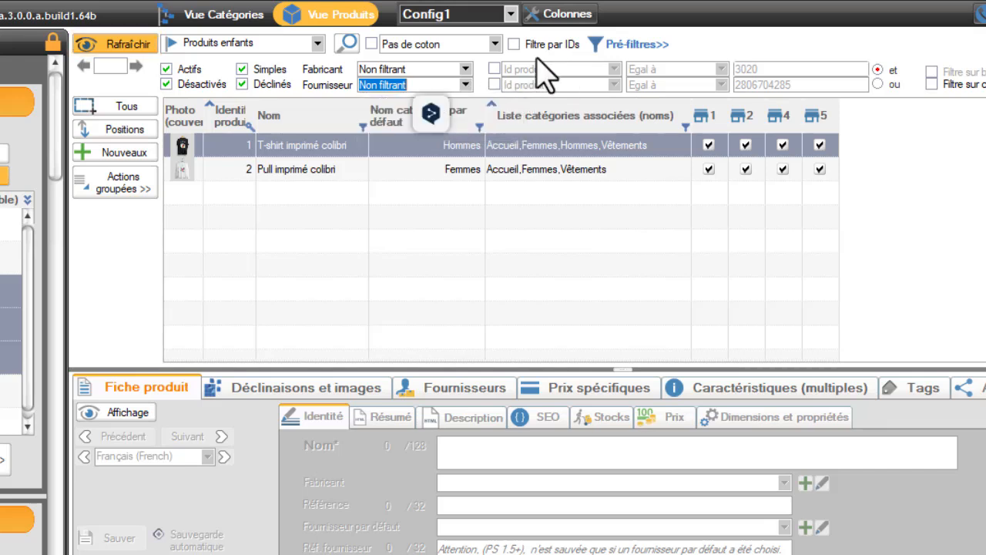
Step: Enable the first custom pre-filter criterion and examine its available product fields and comparison operators
{"action": "left_click", "coordinate": [492, 71]}
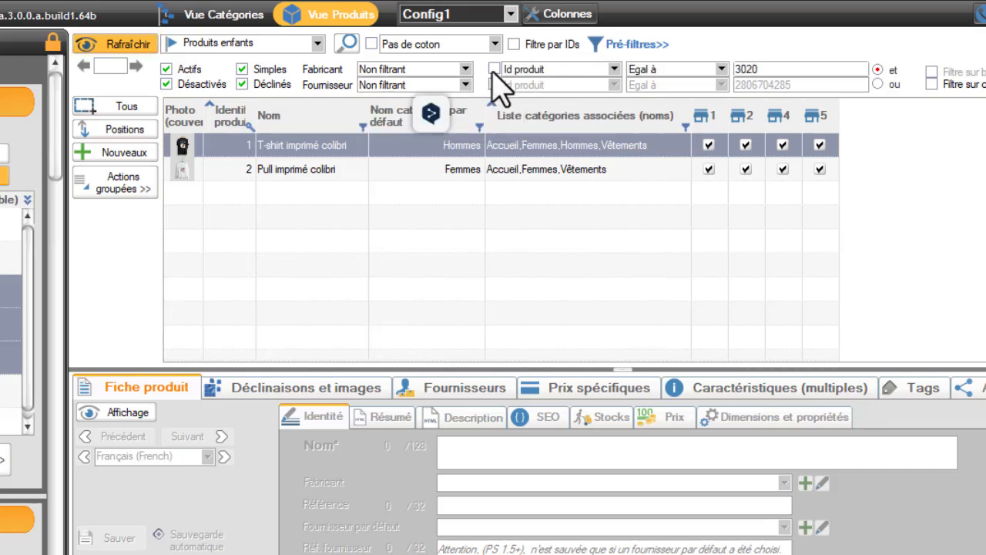
{"action": "left_click", "coordinate": [614, 69]}
{"action": "left_click_drag", "start_coordinate": [527, 141], "coordinate": [769, 143]}
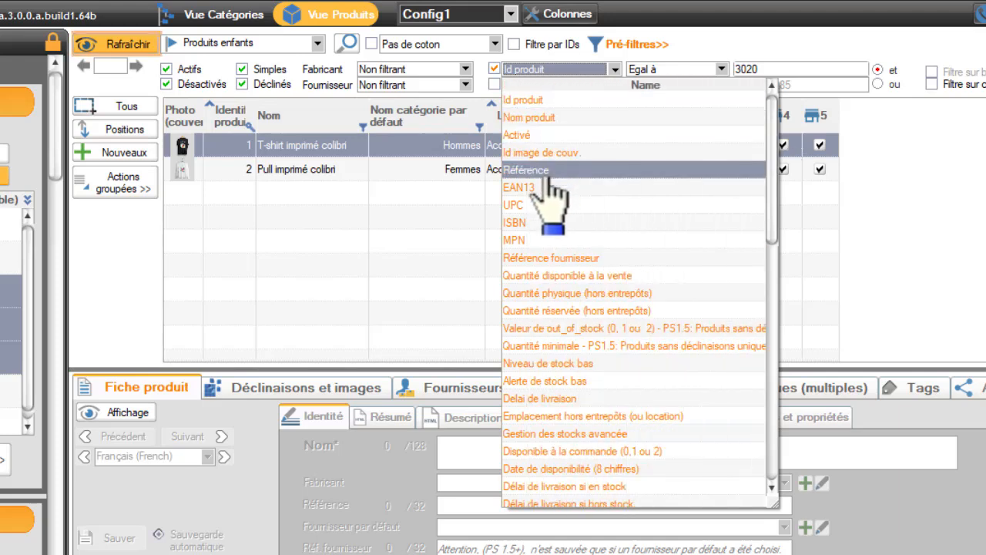
{"action": "left_click", "coordinate": [723, 72]}
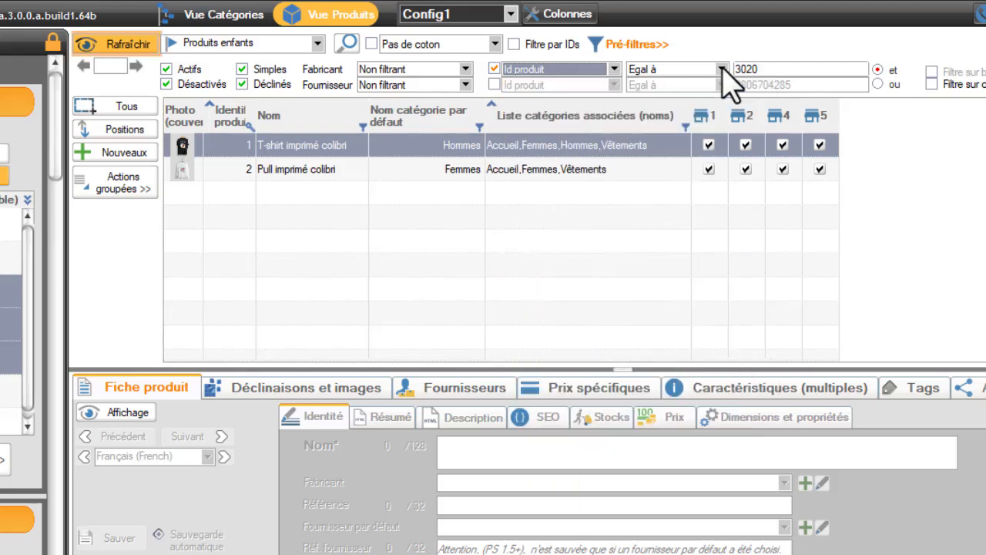
{"action": "left_click", "coordinate": [723, 69]}
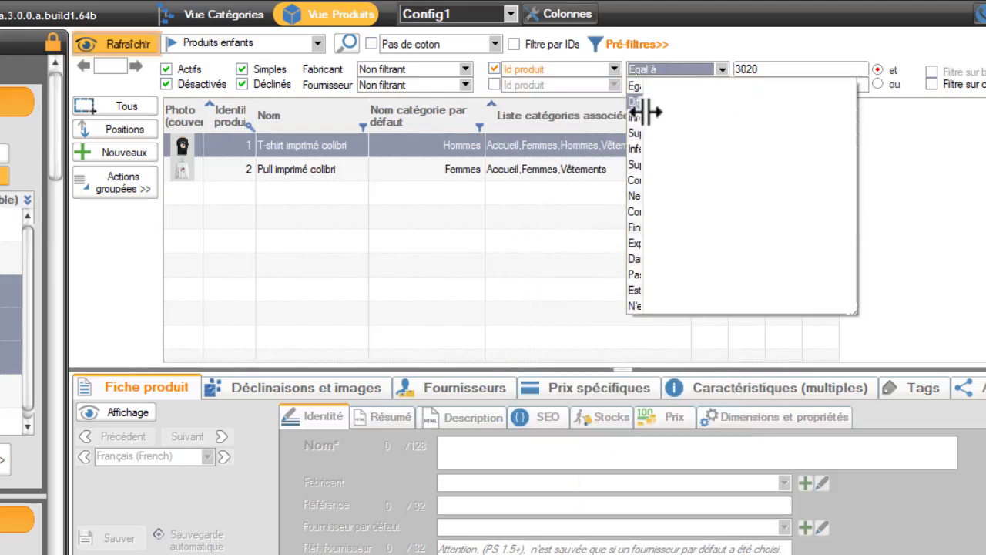
{"action": "left_click_drag", "start_coordinate": [645, 112], "coordinate": [857, 106]}
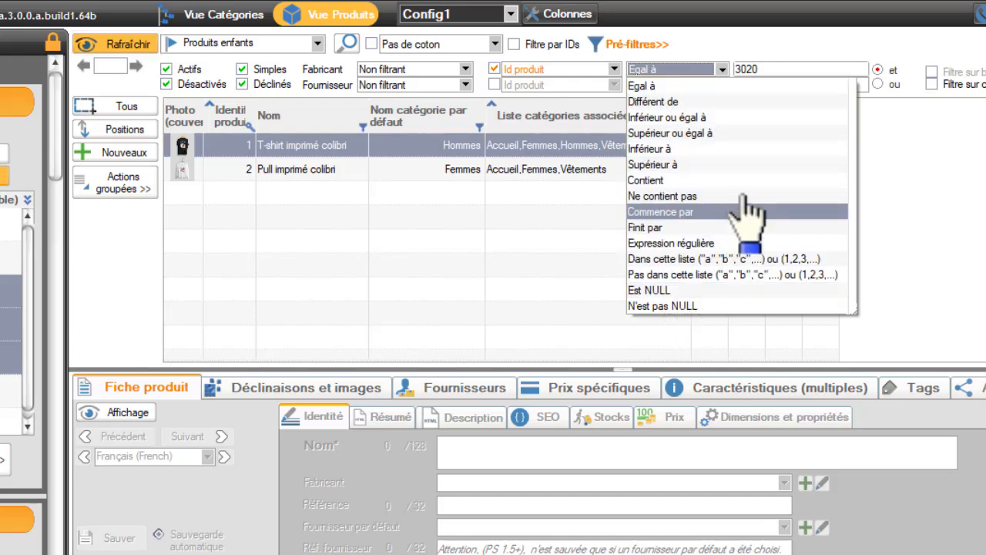
{"action": "left_click", "coordinate": [770, 68]}
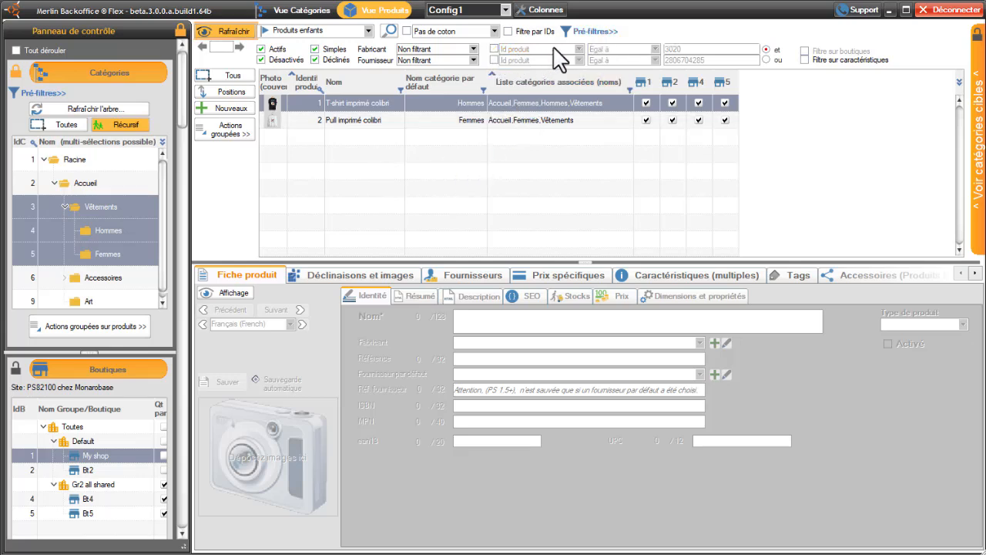
Step: Hide the product pre-filters and slightly widen the Nom catégorie par défaut column
{"action": "left_click", "coordinate": [587, 34]}
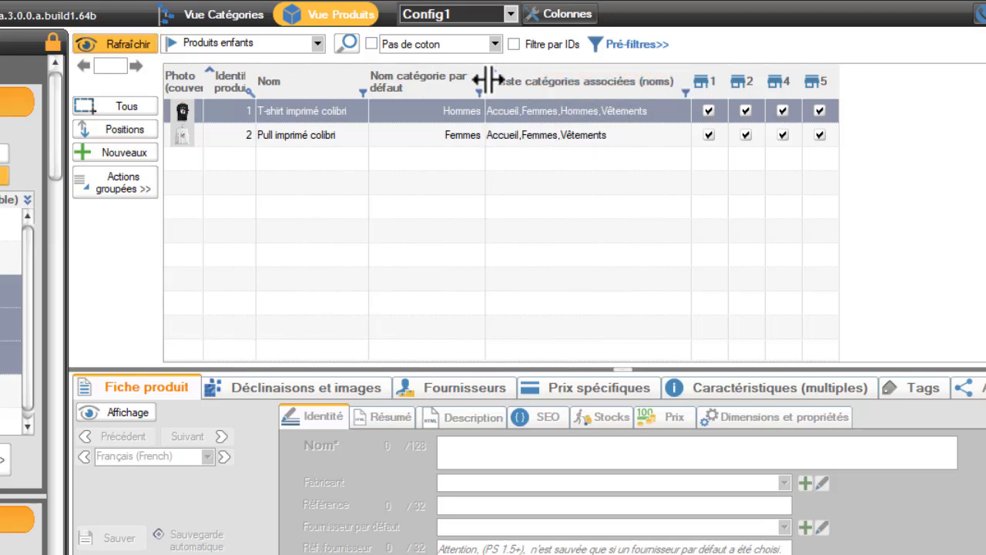
{"action": "mouse_move", "coordinate": [487, 80]}
{"action": "left_mouse_down"}
{"action": "mouse_move", "coordinate": [521, 82]}
{"action": "mouse_move", "coordinate": [501, 82]}
{"action": "left_mouse_up"}
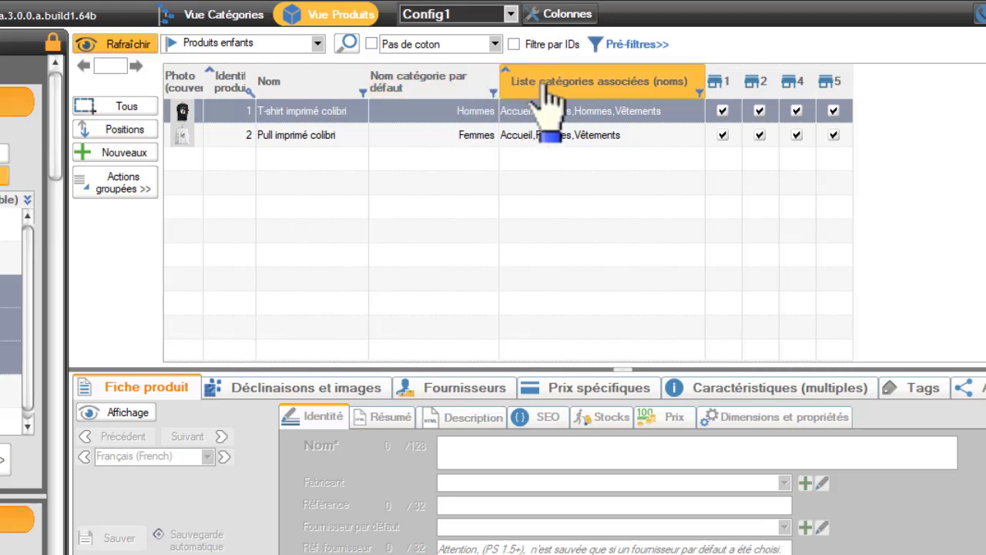
Step: Open the table configuration for Config1 and remove Liste catégories associées (noms) from the displayed product columns
{"action": "left_click", "coordinate": [569, 17]}
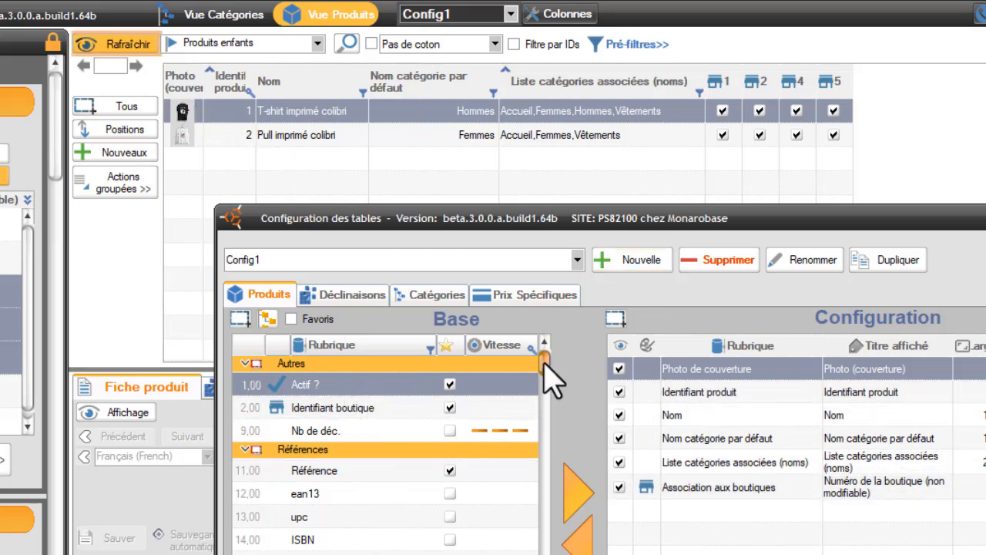
{"action": "mouse_move", "coordinate": [544, 367]}
{"action": "left_mouse_down"}
{"action": "mouse_move", "coordinate": [545, 464]}
{"action": "mouse_move", "coordinate": [544, 359]}
{"action": "left_mouse_up"}
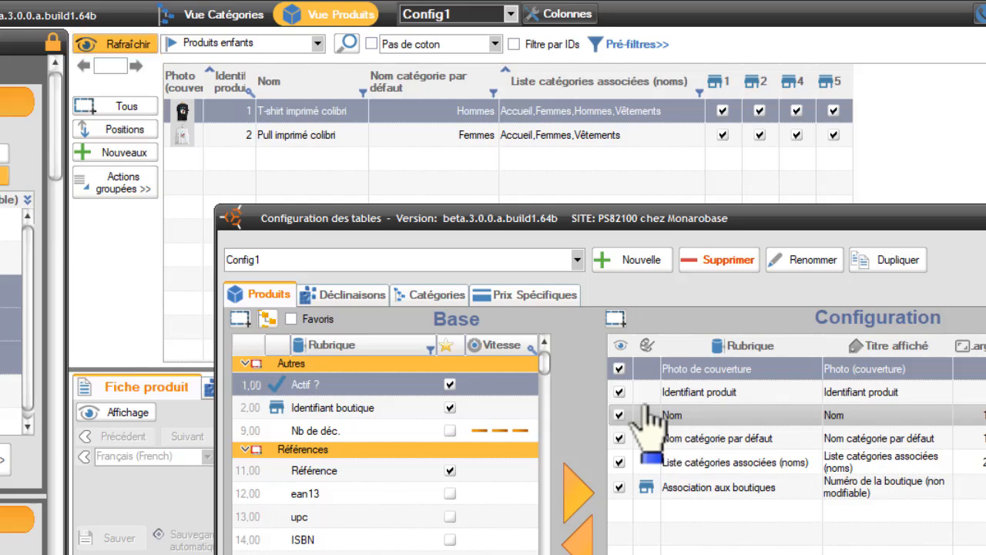
{"action": "left_click", "coordinate": [718, 464]}
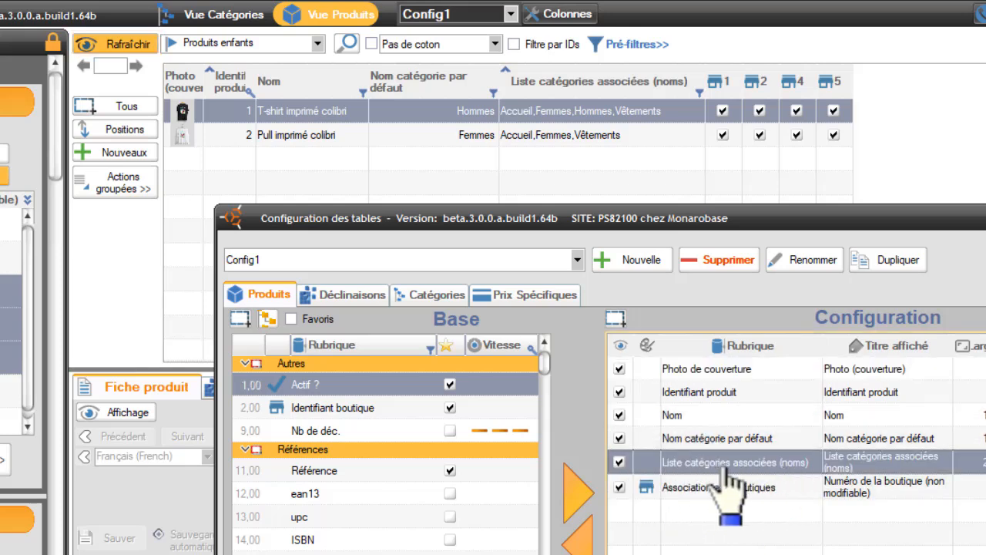
{"action": "left_click_drag", "start_coordinate": [778, 481], "coordinate": [434, 498]}
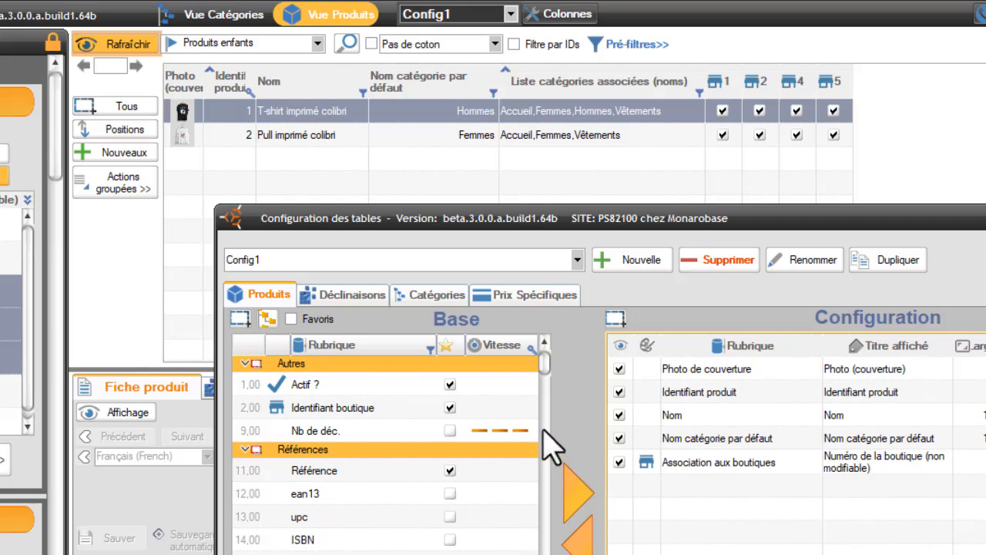
Step: Add Liste catégories associées (IDs) below Nom catégorie par défaut in Config1's product columns, and widen the added column in the product table
{"action": "left_click_drag", "start_coordinate": [545, 362], "coordinate": [546, 385]}
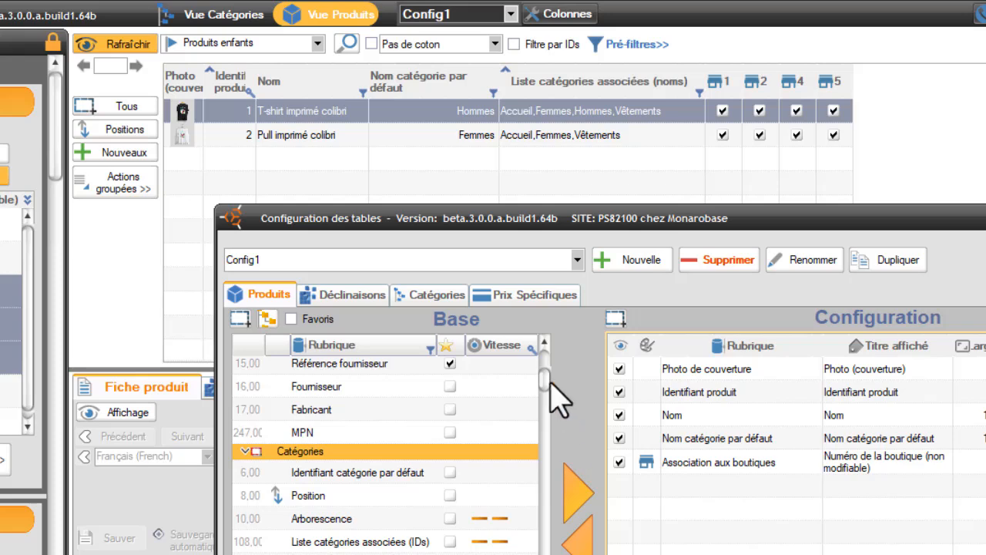
{"action": "left_click_drag", "start_coordinate": [549, 384], "coordinate": [547, 339]}
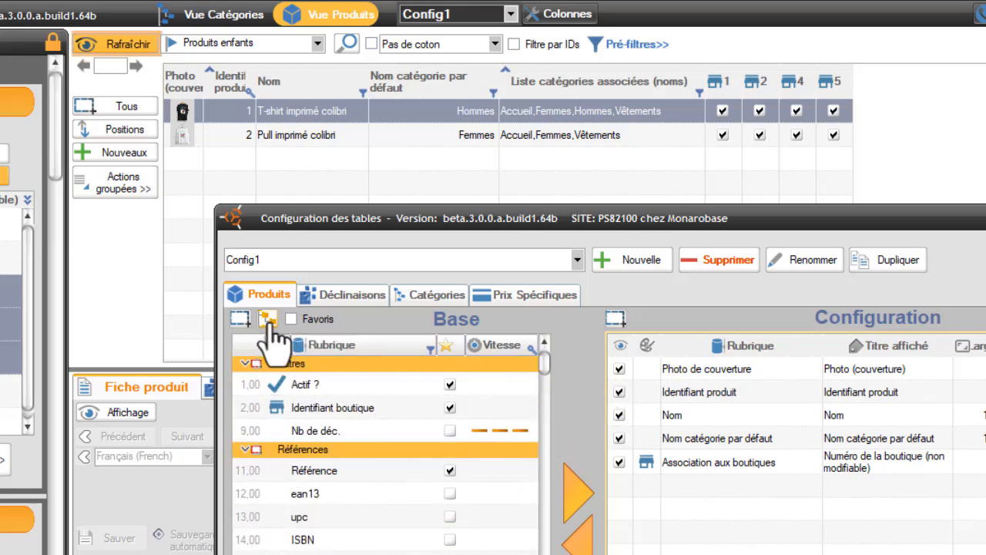
{"action": "left_click", "coordinate": [266, 318]}
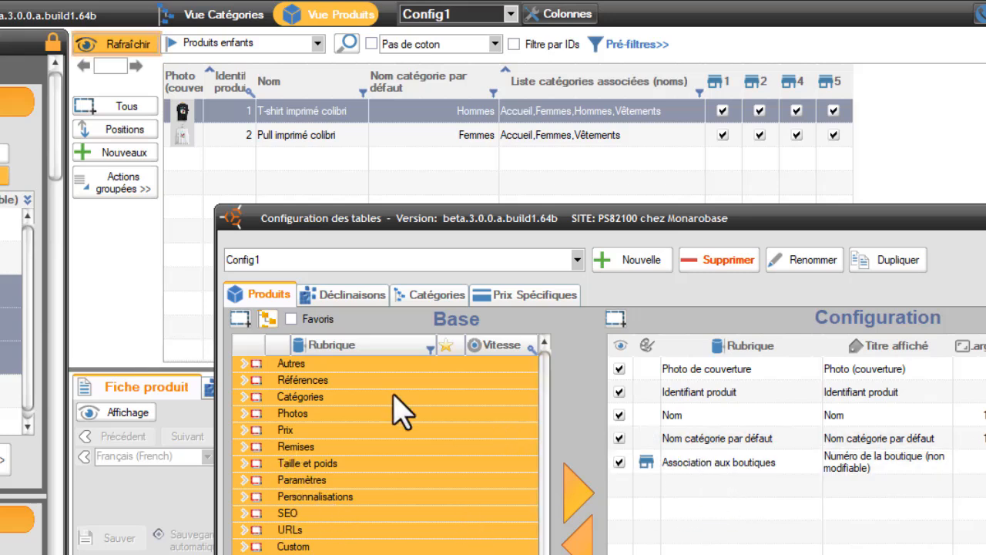
{"action": "left_click", "coordinate": [245, 396]}
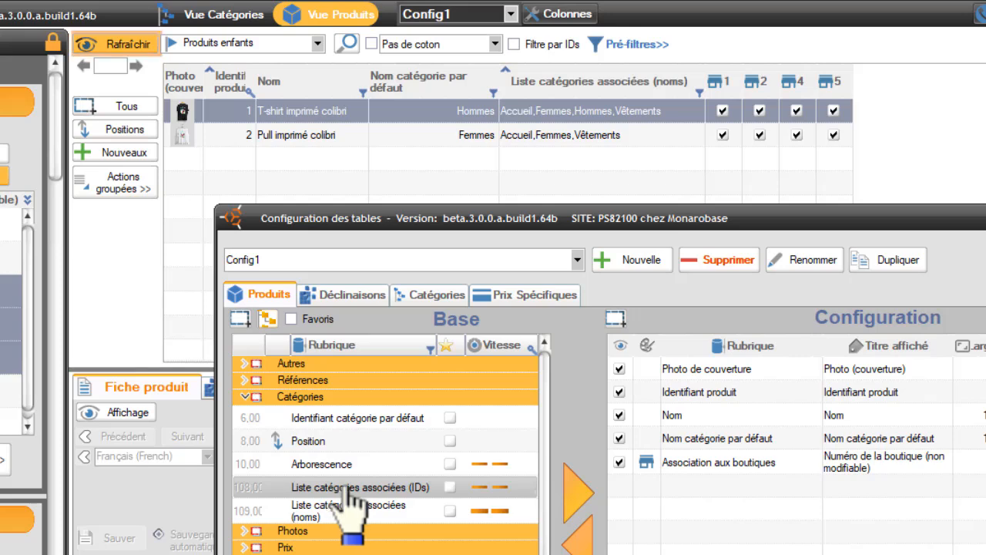
{"action": "left_click_drag", "start_coordinate": [348, 491], "coordinate": [721, 485]}
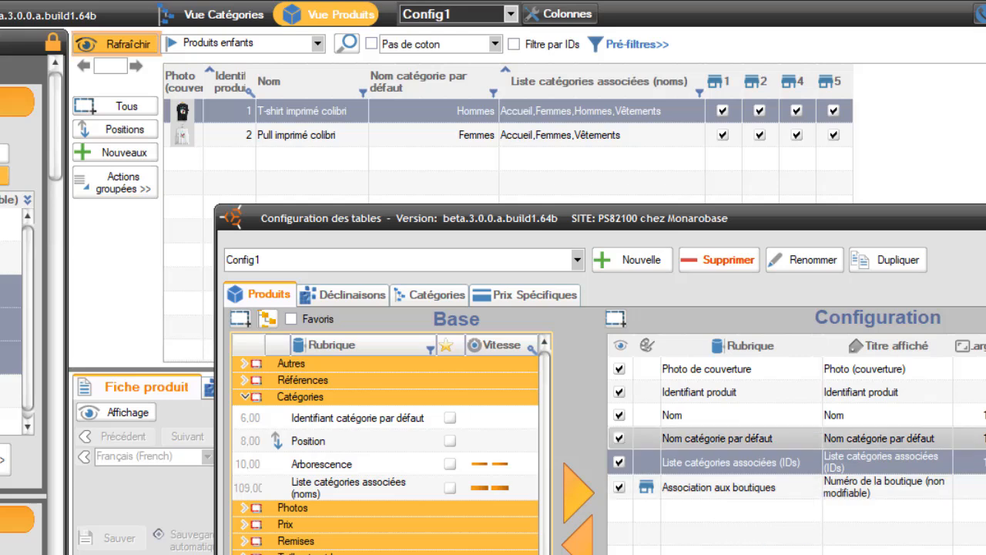
{"action": "key", "text": "Escape"}
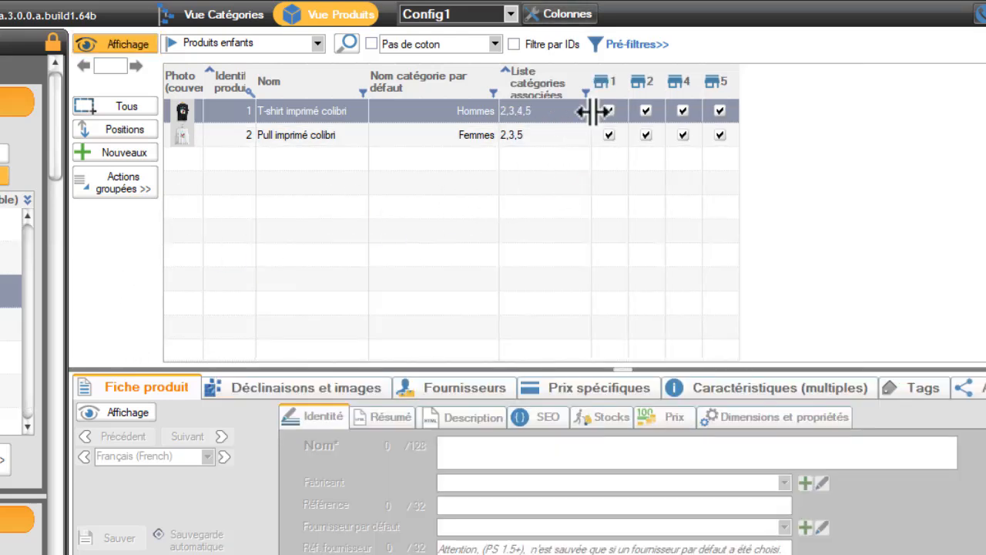
{"action": "left_click_drag", "start_coordinate": [592, 108], "coordinate": [624, 115]}
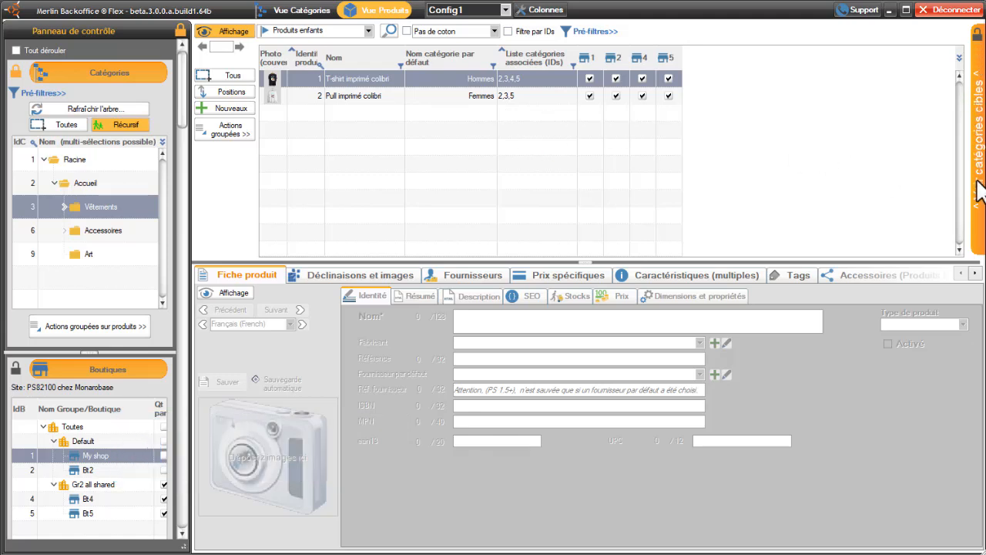
Step: Open the target categories tree down to the Vêtements subcategories and display its product associations with a wider Ass. column
{"action": "left_click", "coordinate": [976, 43]}
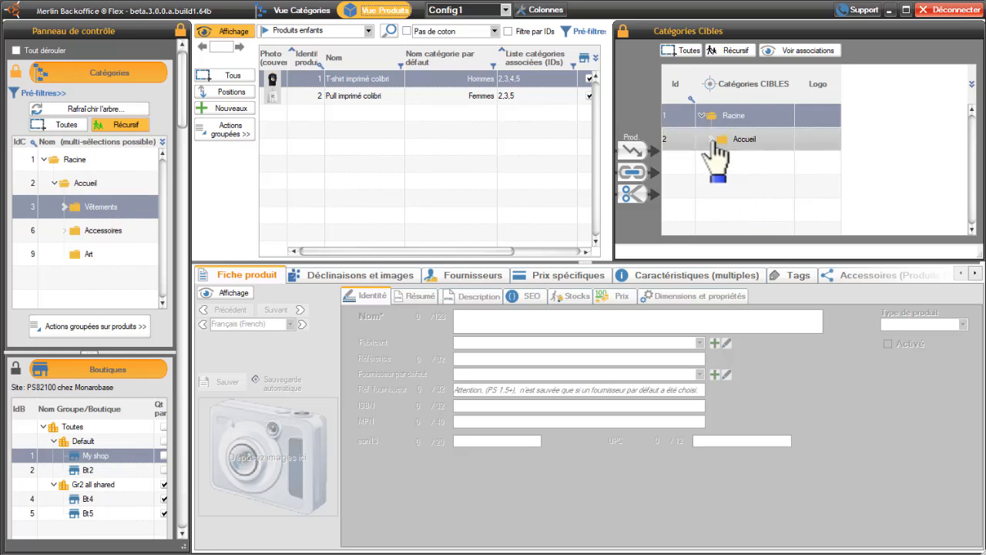
{"action": "left_click", "coordinate": [711, 139]}
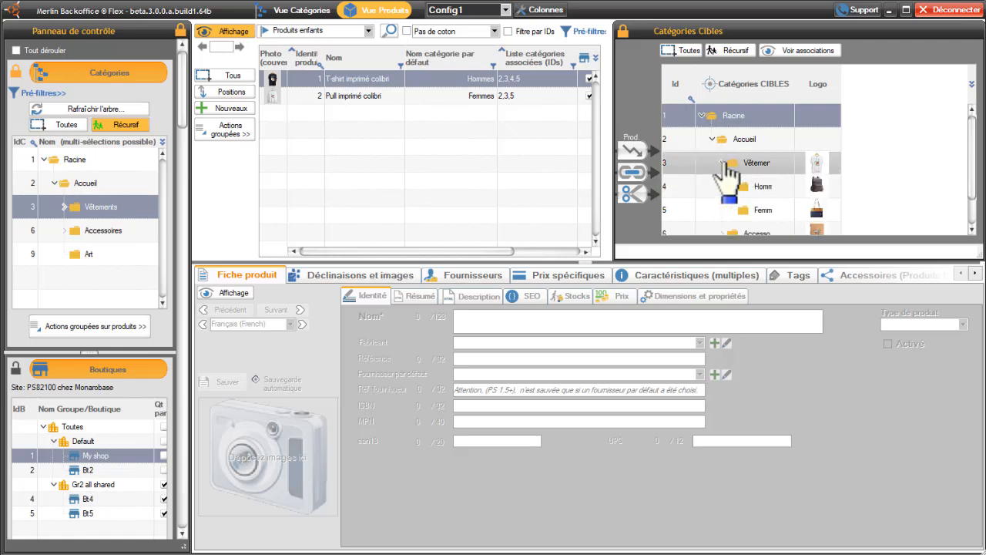
{"action": "left_click", "coordinate": [725, 163]}
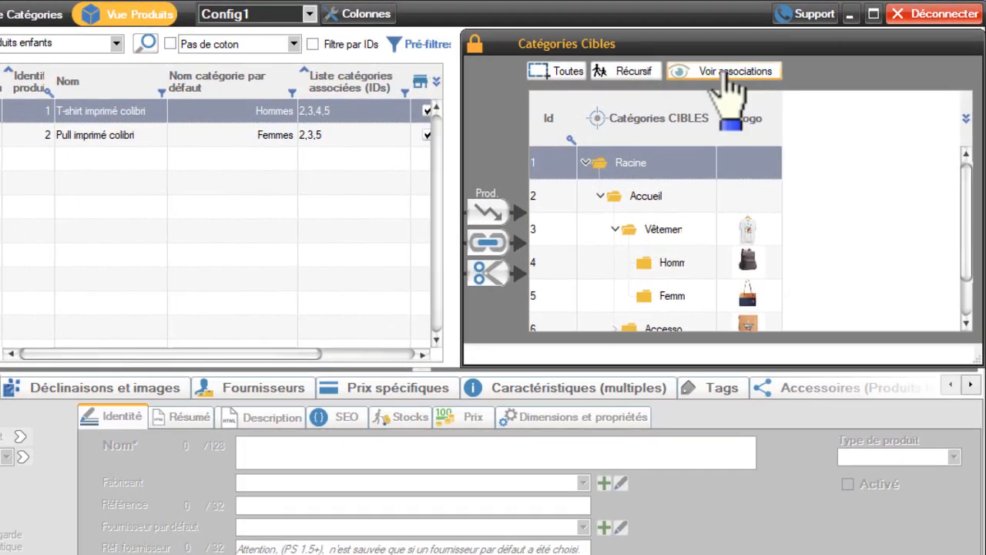
{"action": "left_click", "coordinate": [798, 51]}
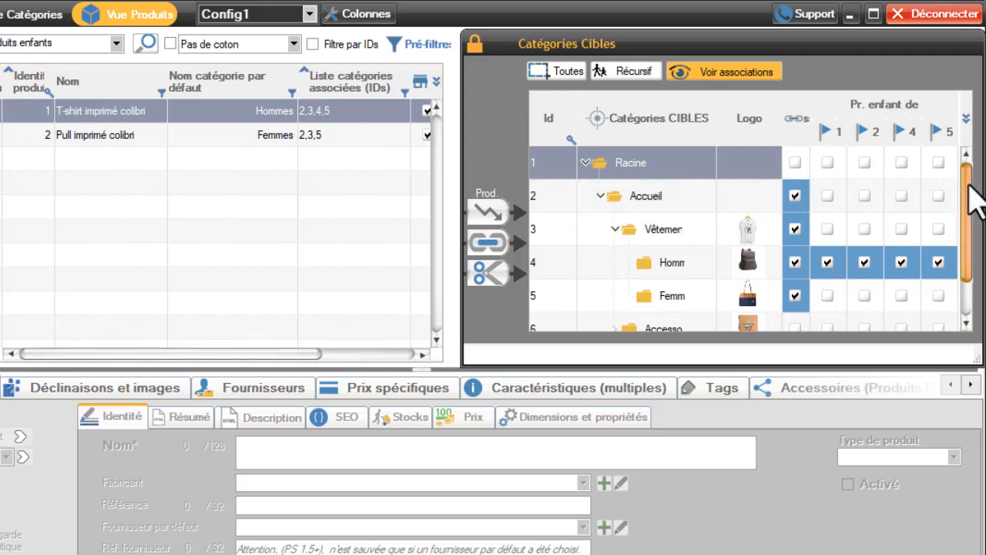
{"action": "mouse_move", "coordinate": [968, 198]}
{"action": "left_mouse_down"}
{"action": "mouse_move", "coordinate": [973, 242]}
{"action": "mouse_move", "coordinate": [968, 185]}
{"action": "left_mouse_up"}
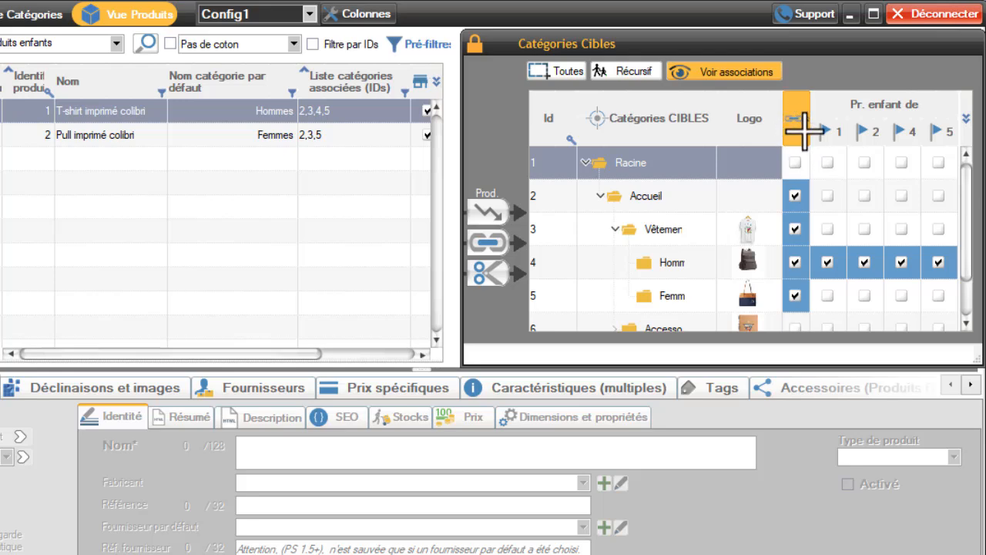
{"action": "left_click_drag", "start_coordinate": [802, 131], "coordinate": [829, 131]}
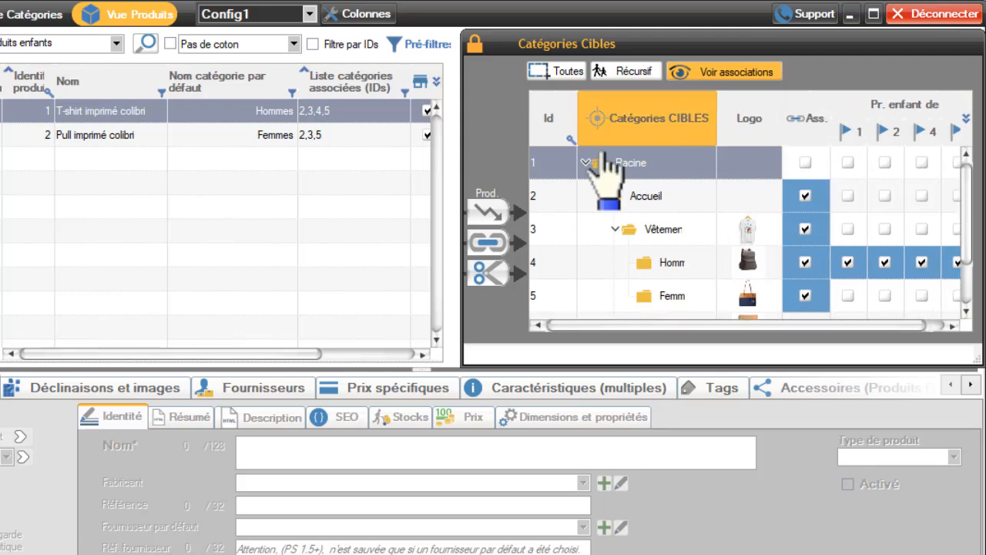
Step: Compare the target category associations of Pull imprimé colibri, both products together, and T-shirt imprimé colibri alone
{"action": "left_click", "coordinate": [116, 137]}
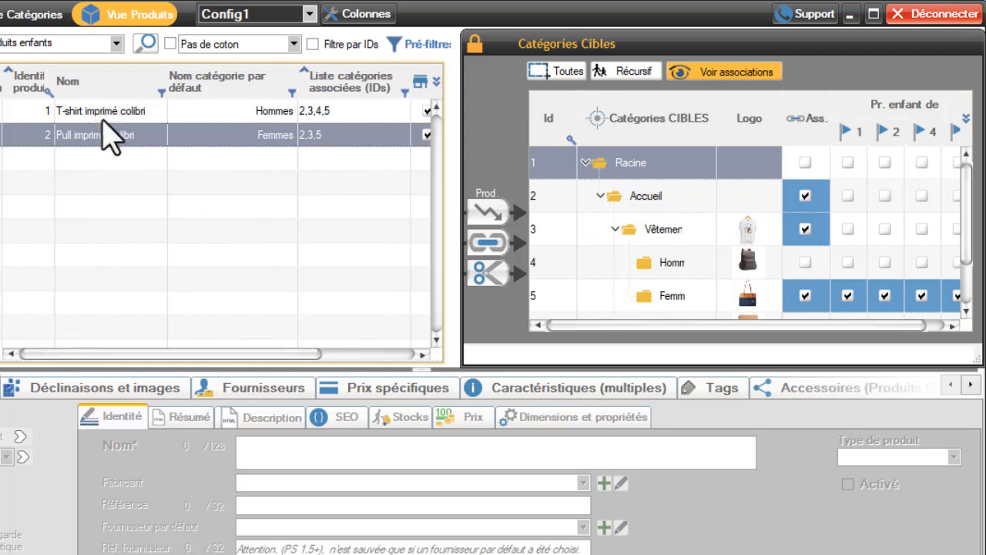
{"action": "left_click", "coordinate": [101, 117], "text": "ctrl"}
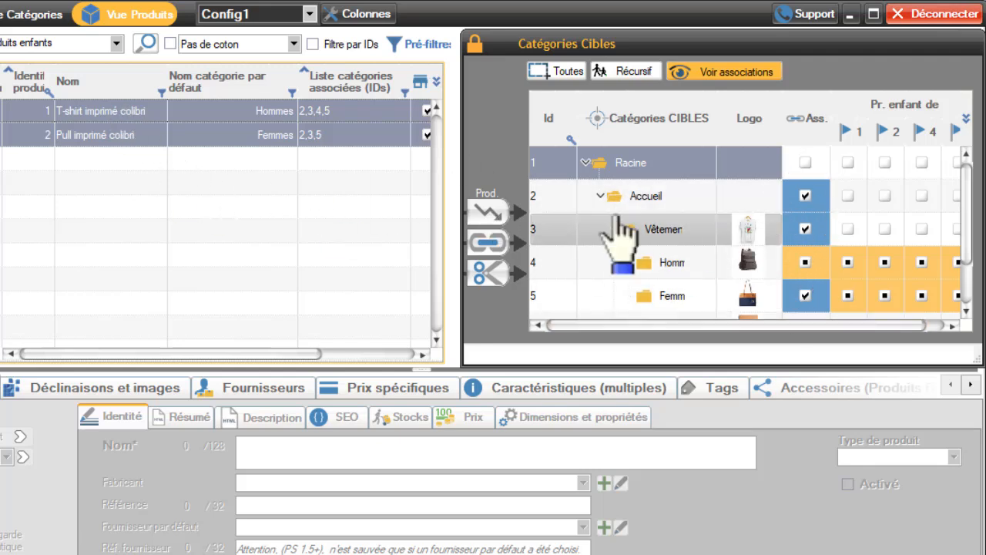
{"action": "left_click", "coordinate": [109, 112]}
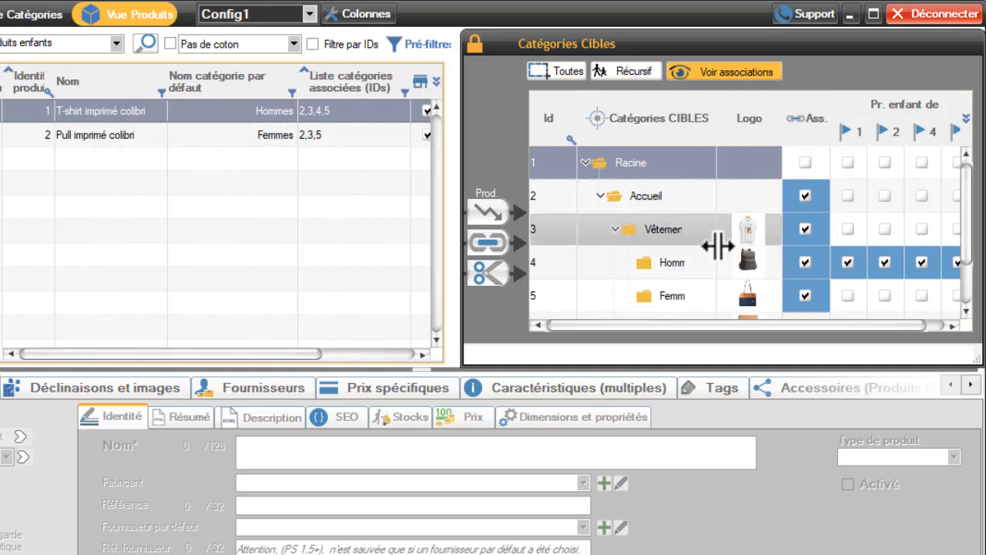
Step: Widen the Catégories CIBLES column to fit the full names and examine the category associations of Pull imprimé colibri
{"action": "left_click_drag", "start_coordinate": [745, 244], "coordinate": [747, 242]}
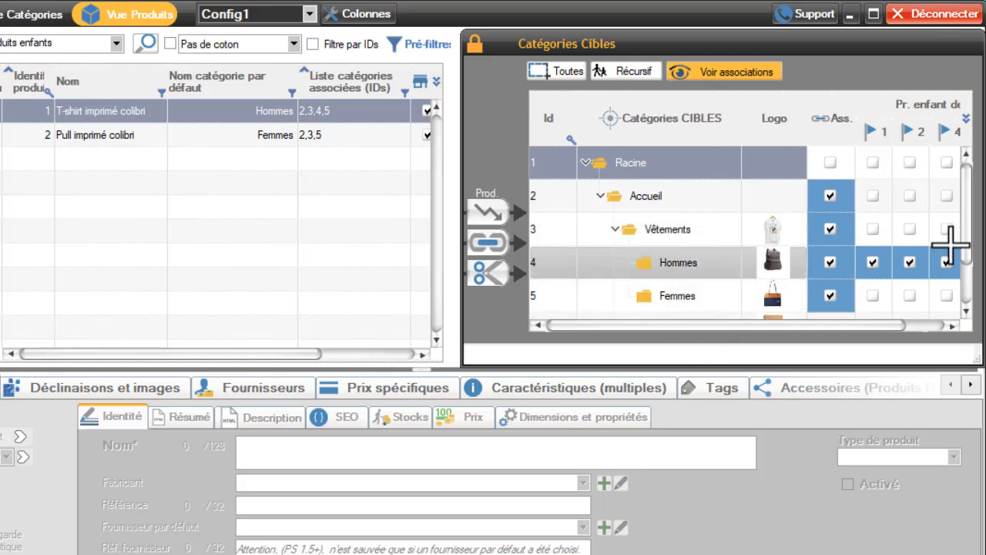
{"action": "left_click_drag", "start_coordinate": [965, 239], "coordinate": [969, 215]}
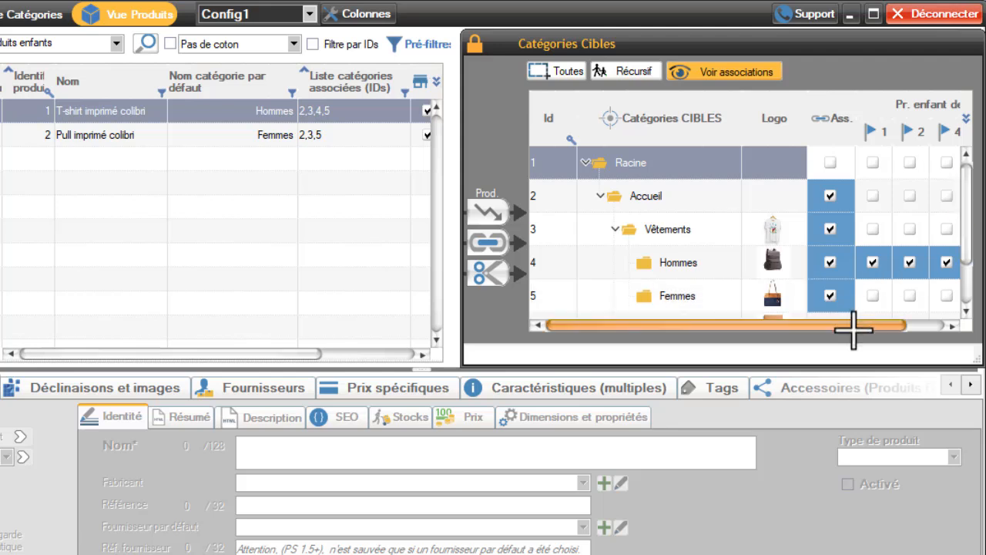
{"action": "left_click_drag", "start_coordinate": [854, 326], "coordinate": [891, 326]}
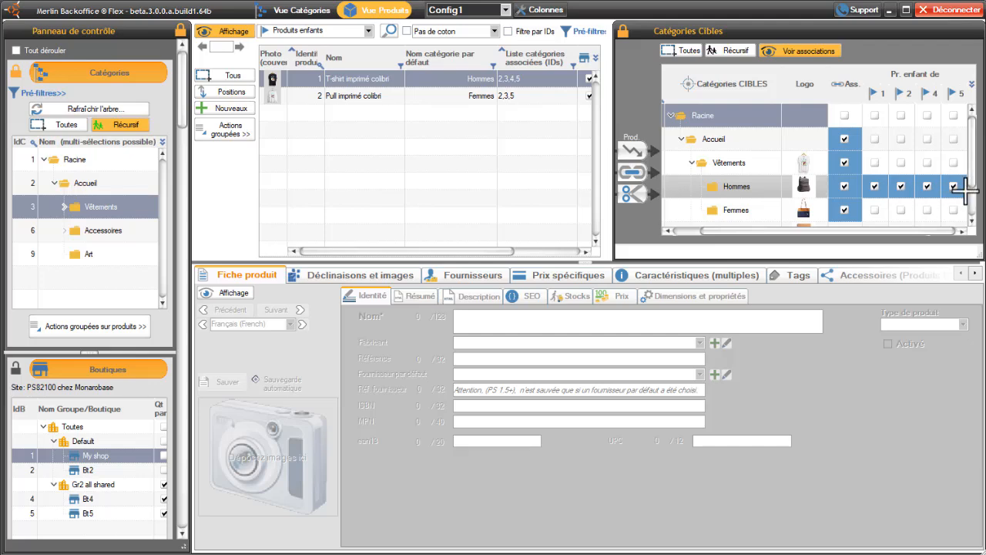
{"action": "left_click", "coordinate": [357, 96]}
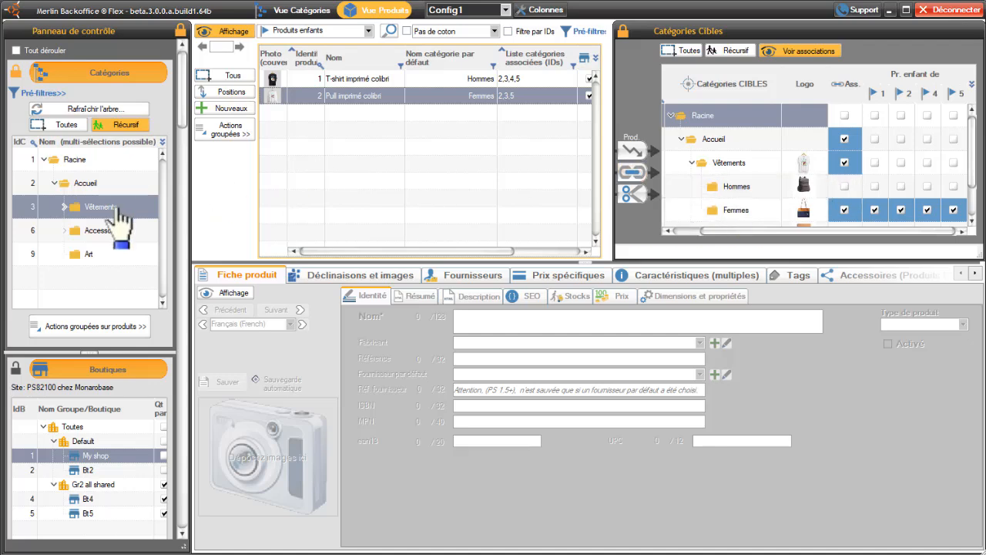
Step: Switch the product list to Produits associés and display the products of the Hommes subcategory with recursive mode off
{"action": "left_click", "coordinate": [368, 31]}
{"action": "left_click", "coordinate": [315, 59]}
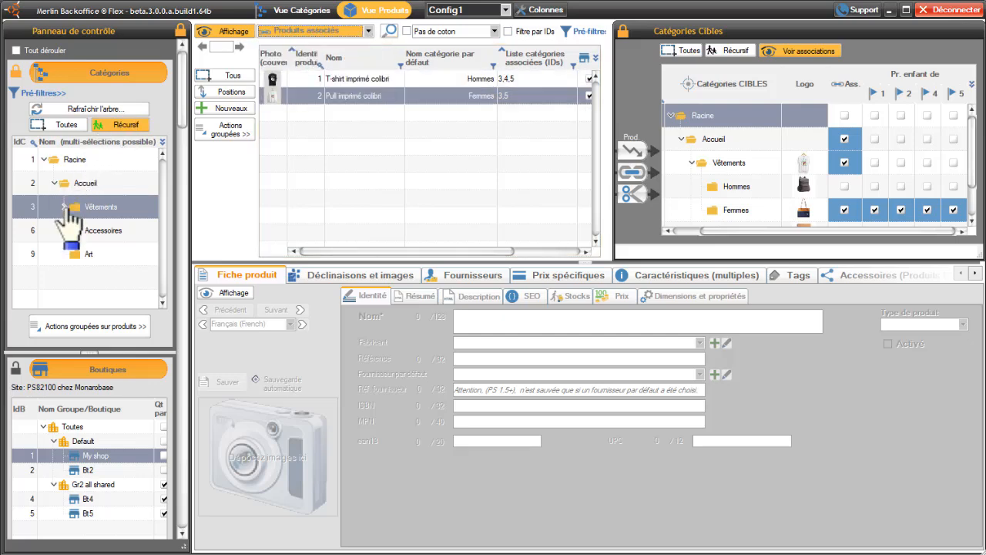
{"action": "left_click", "coordinate": [65, 206]}
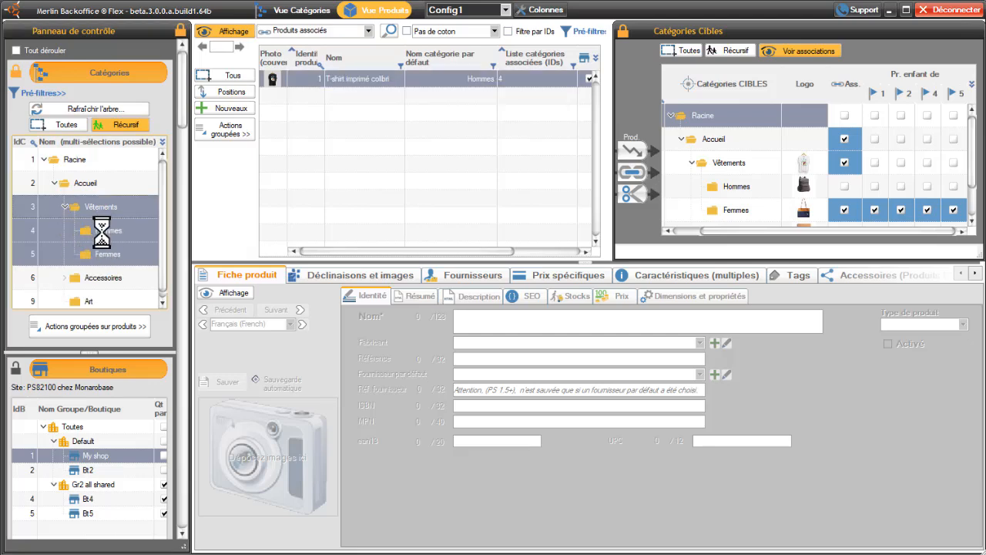
{"action": "left_click", "coordinate": [101, 231]}
{"action": "left_click", "coordinate": [139, 124]}
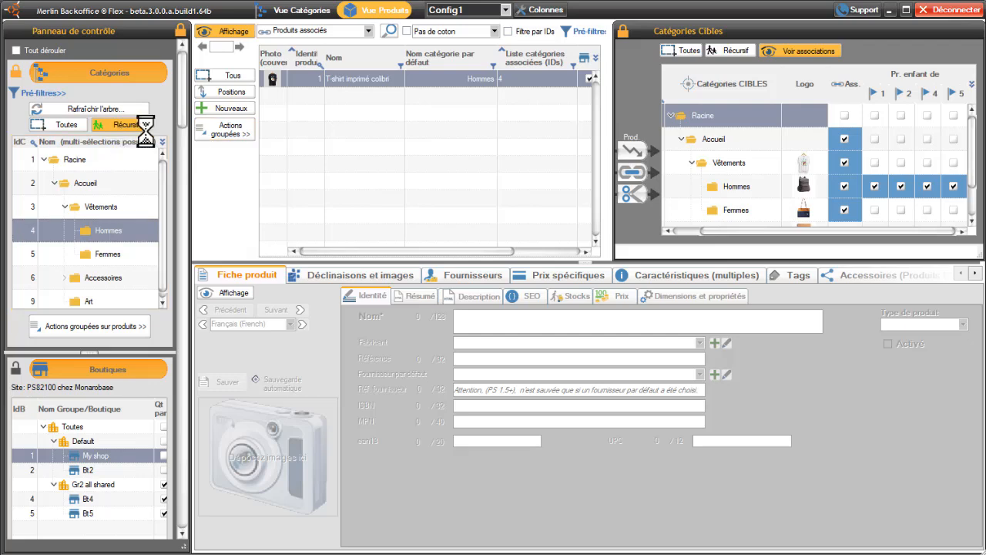
{"action": "left_click", "coordinate": [230, 32]}
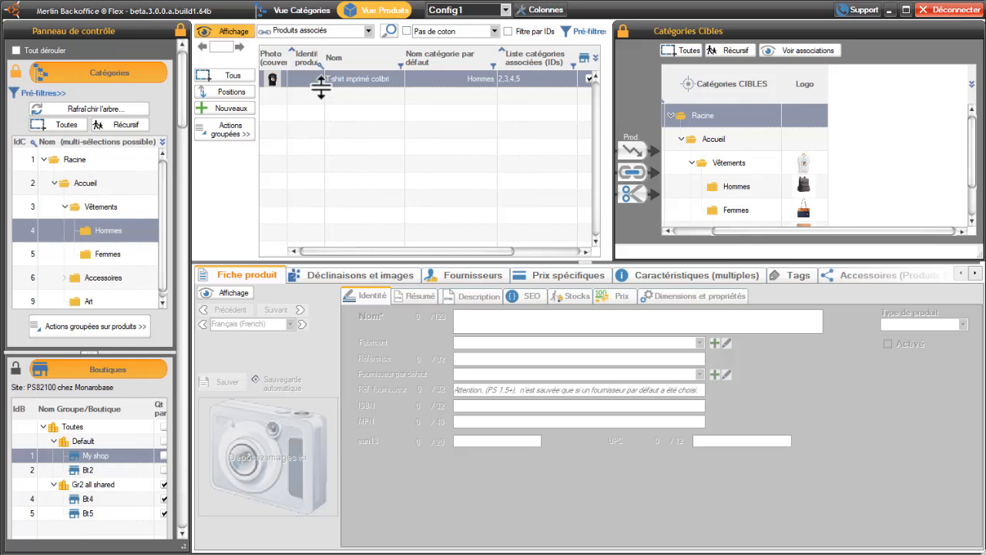
Step: Display the products of Femmes and, in recursive mode, of Vêtements, and show the category associations of Pull imprimé colibri
{"action": "left_click", "coordinate": [117, 254]}
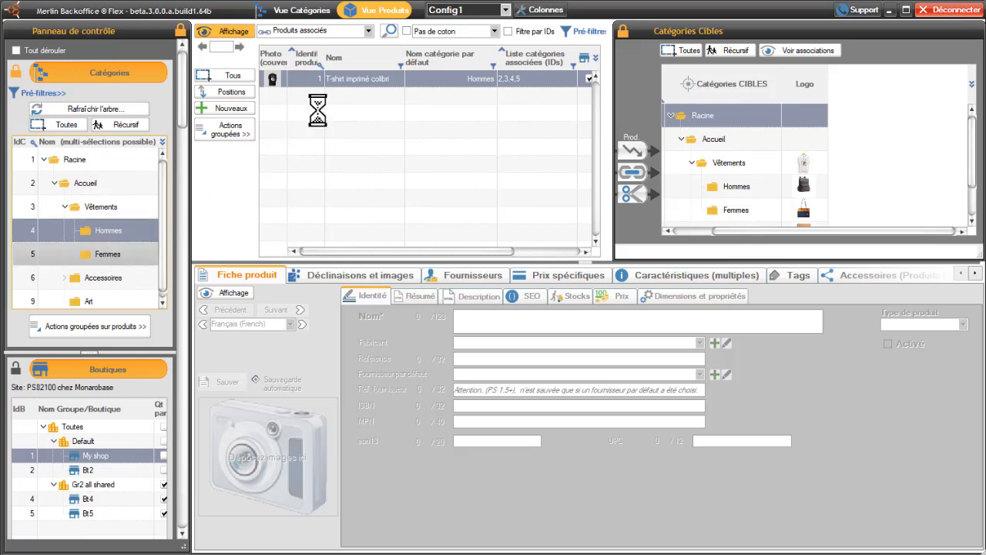
{"action": "left_click_drag", "start_coordinate": [276, 97], "coordinate": [108, 219]}
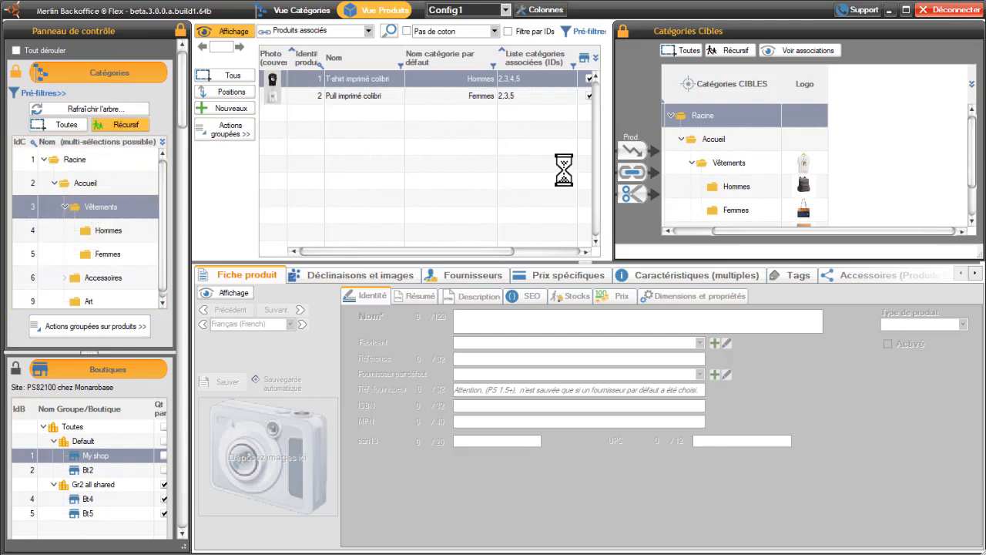
{"action": "left_click", "coordinate": [360, 97]}
{"action": "left_click", "coordinate": [818, 52]}
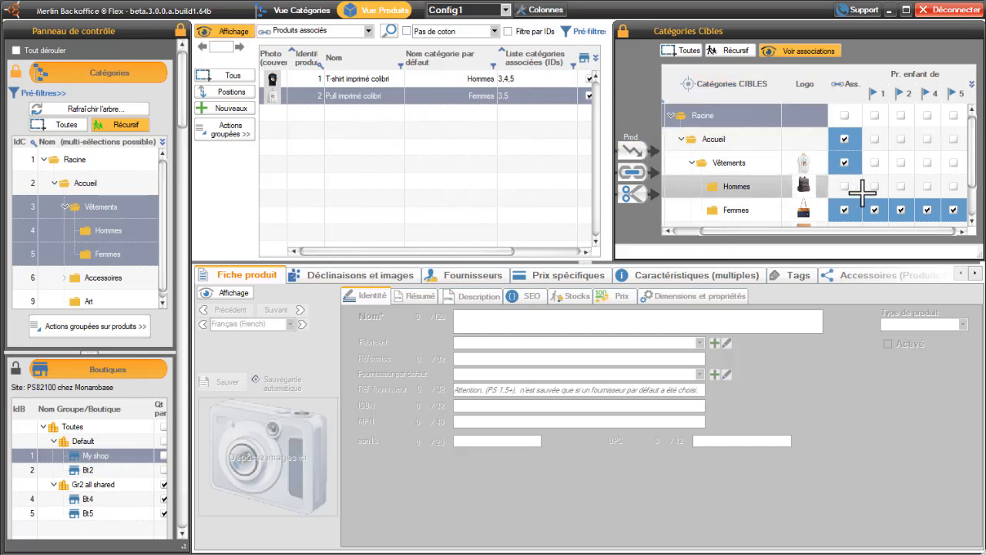
{"action": "left_click_drag", "start_coordinate": [973, 149], "coordinate": [967, 131]}
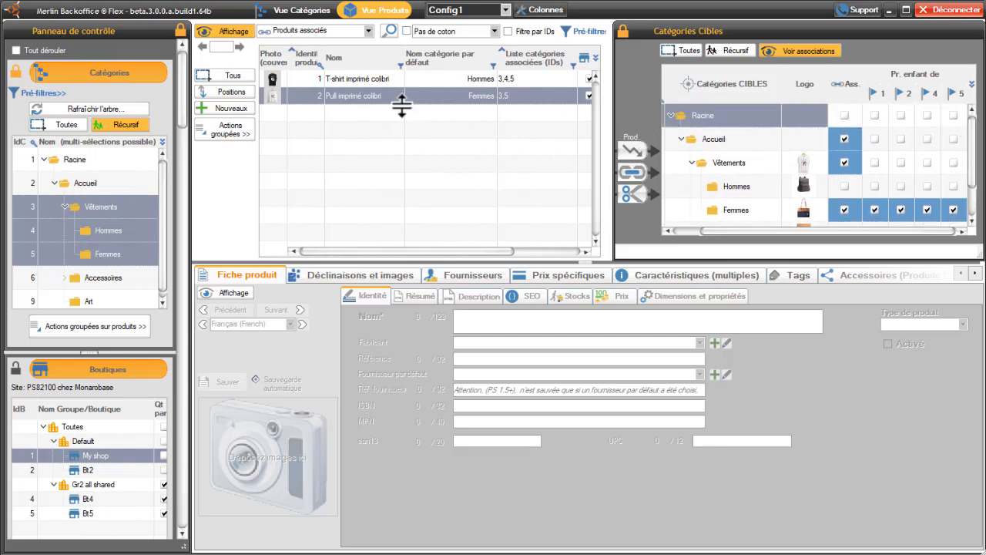
Step: Select both products and examine their combined category associations and per-shop default categories in the target categories table
{"action": "left_click", "coordinate": [347, 80]}
{"action": "left_click", "coordinate": [347, 80], "text": "ctrl"}
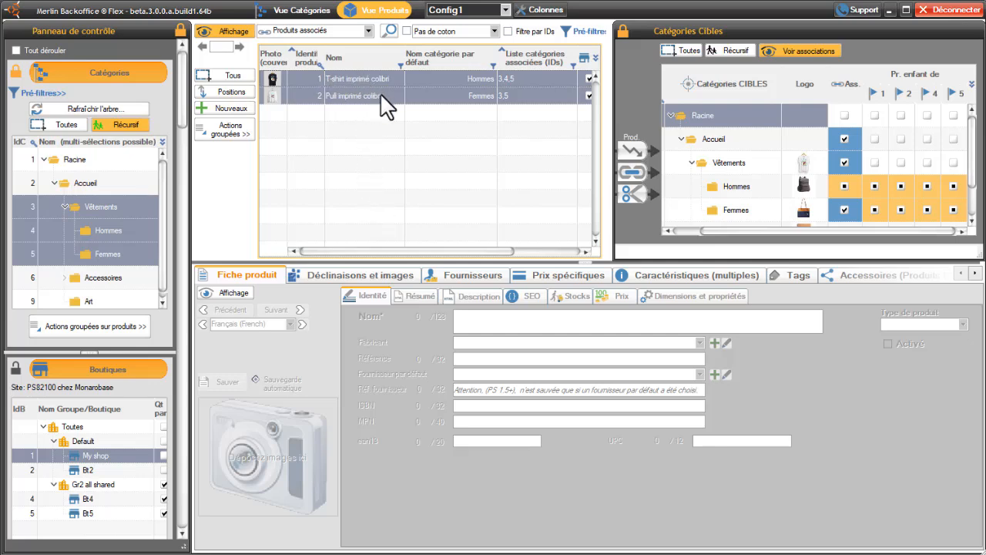
{"action": "left_click_drag", "start_coordinate": [380, 92], "coordinate": [843, 213]}
{"action": "left_click", "coordinate": [844, 138]}
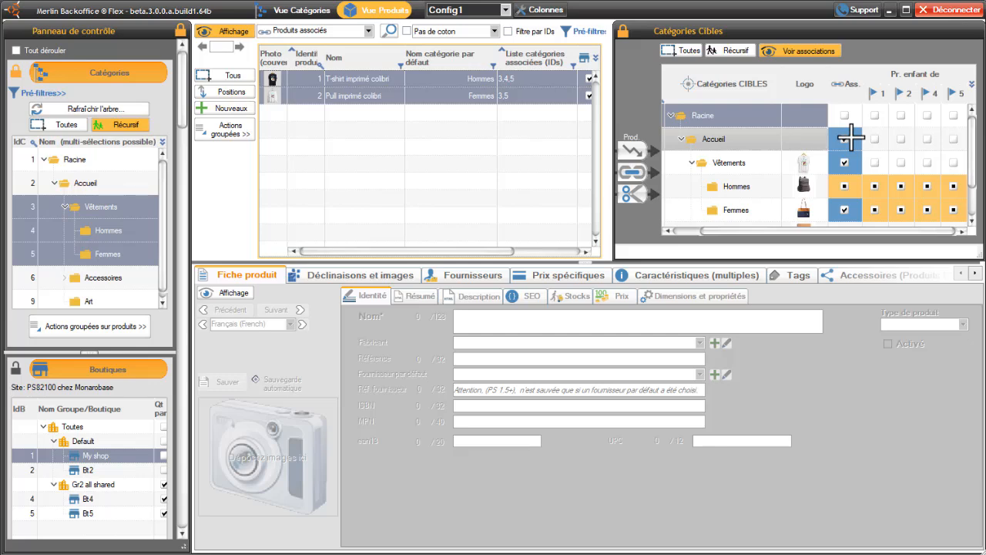
{"action": "left_click", "coordinate": [844, 138]}
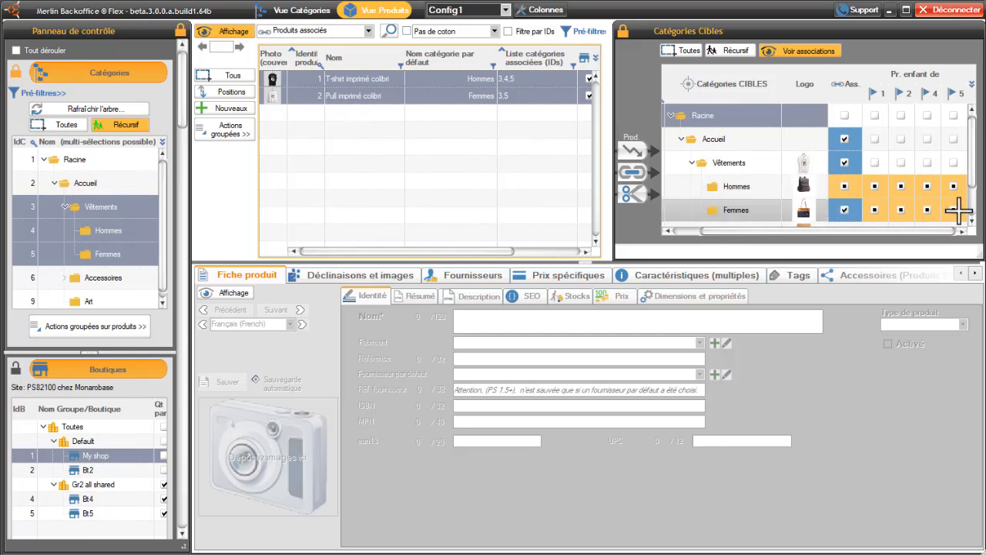
{"action": "scroll", "coordinate": [975, 185], "scroll_direction": "down", "scroll_amount": 1}
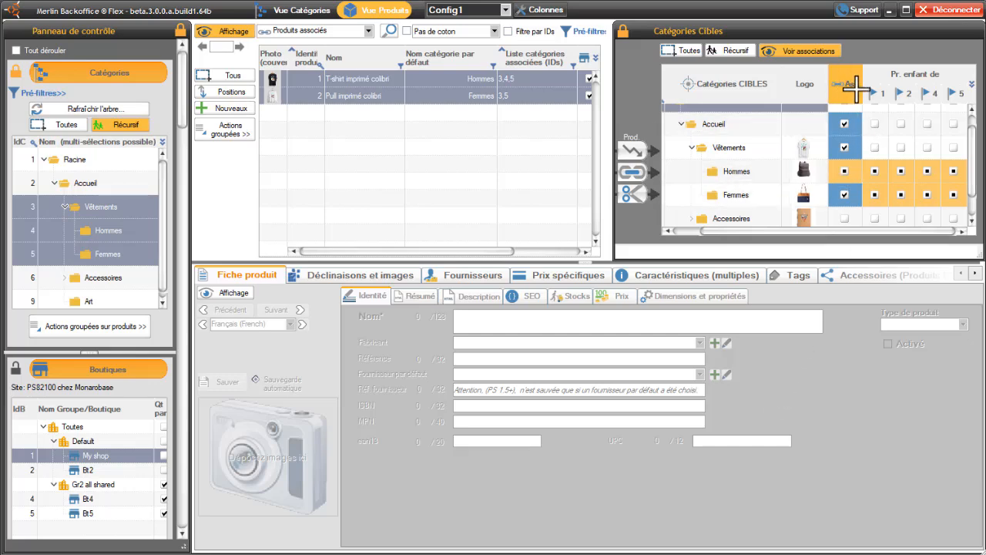
{"action": "mouse_move", "coordinate": [862, 88]}
{"action": "left_mouse_down"}
{"action": "mouse_move", "coordinate": [874, 85]}
{"action": "mouse_move", "coordinate": [863, 87]}
{"action": "left_mouse_up"}
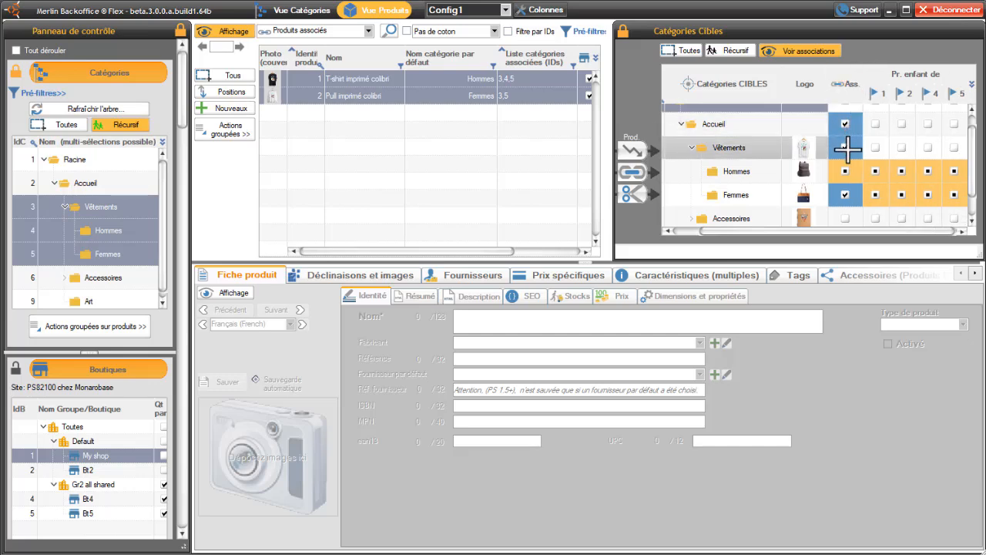
{"action": "left_click", "coordinate": [845, 197]}
{"action": "left_click_drag", "start_coordinate": [801, 151], "coordinate": [803, 148]}
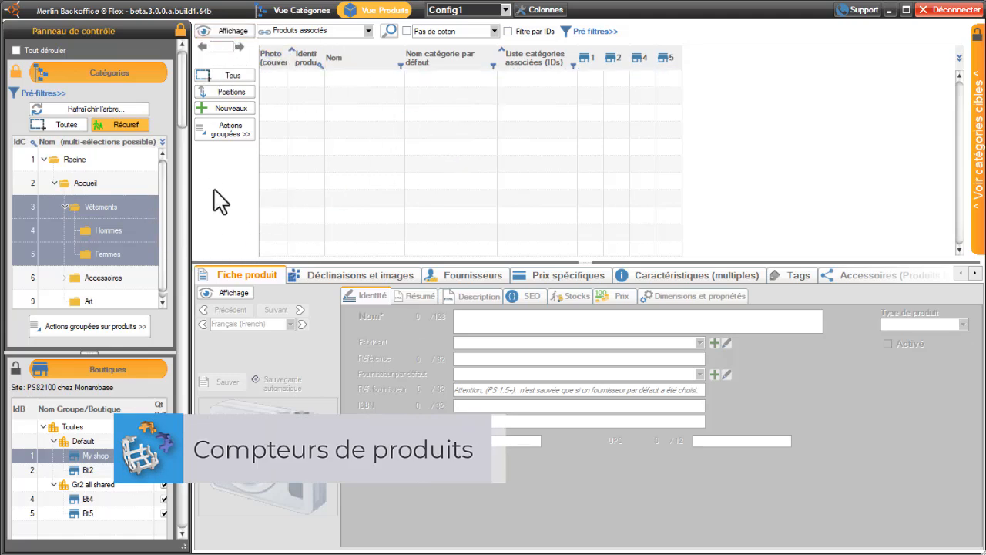
Step: Collapse the Vêtements category in the category tree
{"action": "left_click_drag", "start_coordinate": [162, 182], "coordinate": [165, 209]}
{"action": "left_click", "coordinate": [65, 202]}
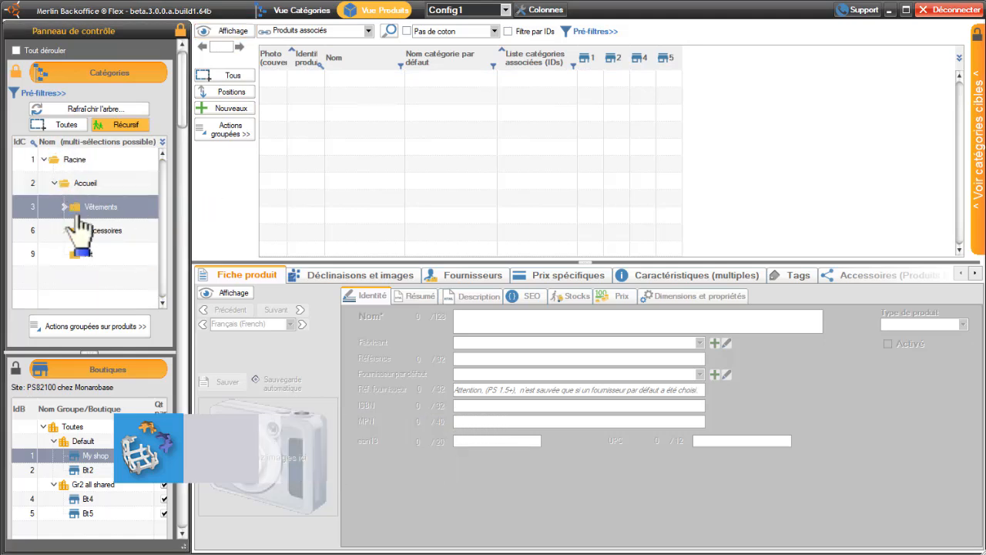
Step: Expand the Accessoires category and widen the control panel and its category name column to show the full names
{"action": "left_click", "coordinate": [65, 230]}
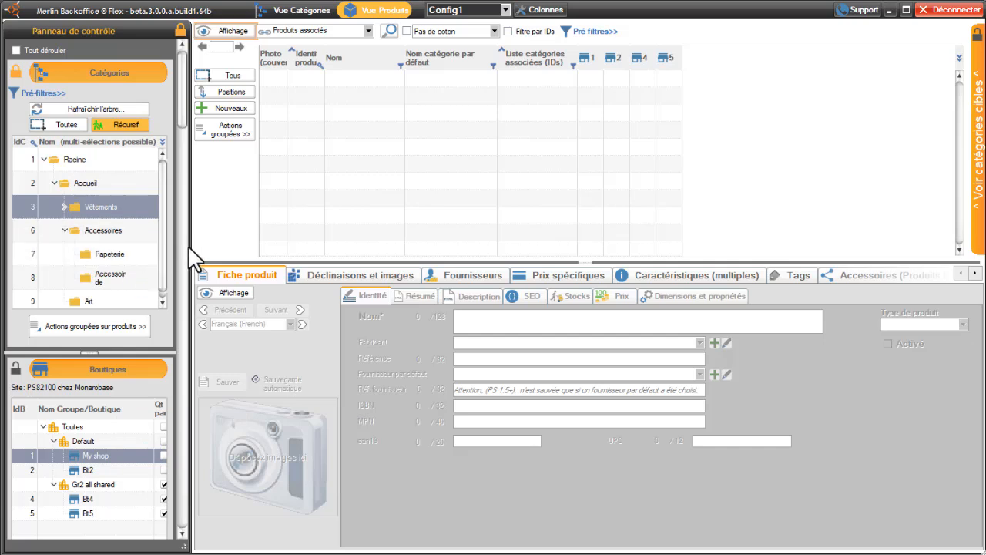
{"action": "left_click_drag", "start_coordinate": [190, 247], "coordinate": [285, 252]}
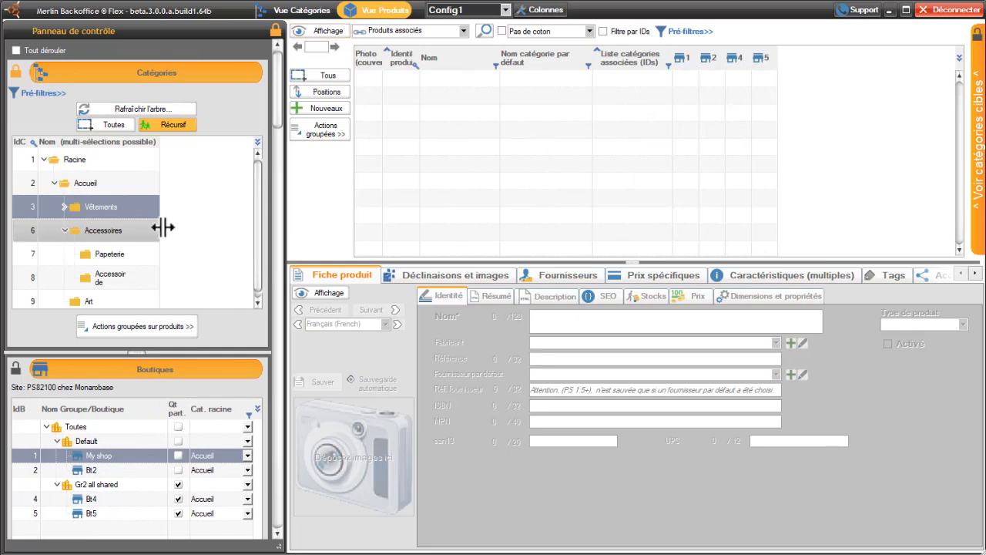
{"action": "left_click_drag", "start_coordinate": [160, 224], "coordinate": [245, 239]}
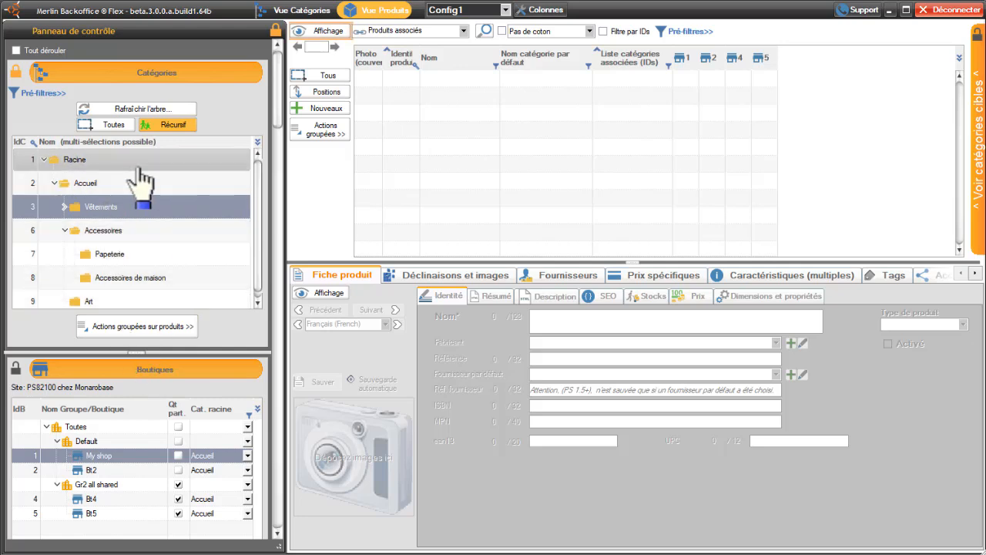
Step: Collapse the Boutiques section, open the Affichage settings and set the product counter to Produits enfants
{"action": "left_click", "coordinate": [145, 369]}
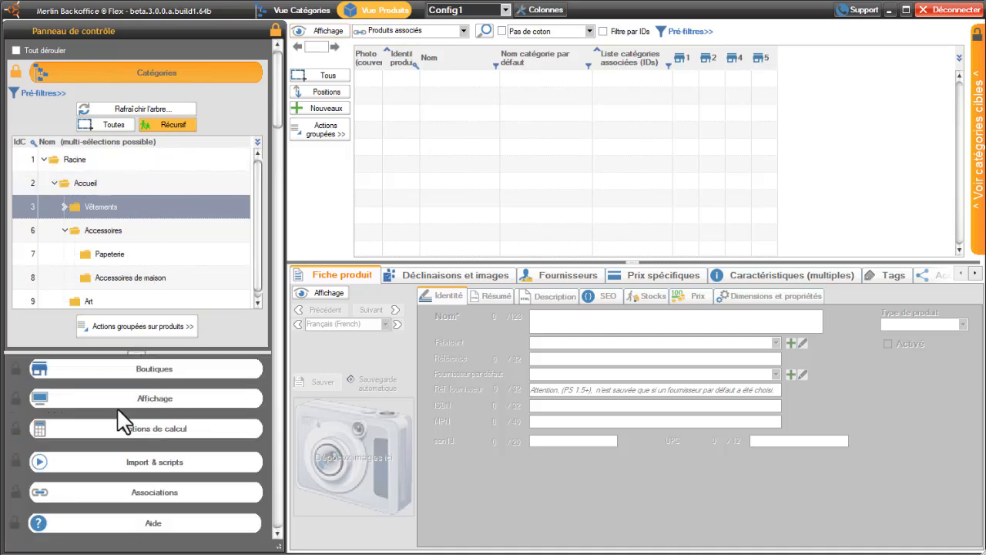
{"action": "left_click", "coordinate": [151, 397]}
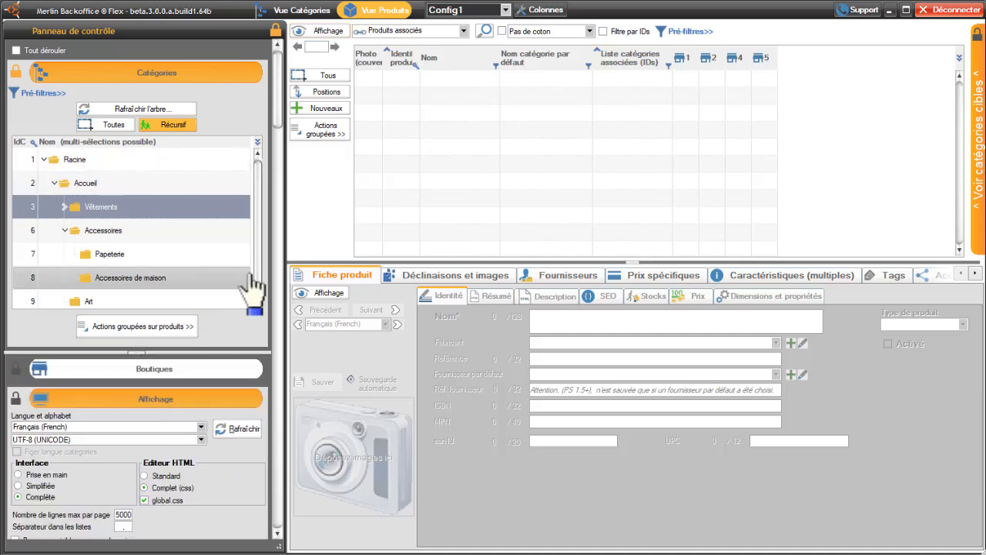
{"action": "left_click_drag", "start_coordinate": [278, 122], "coordinate": [288, 190]}
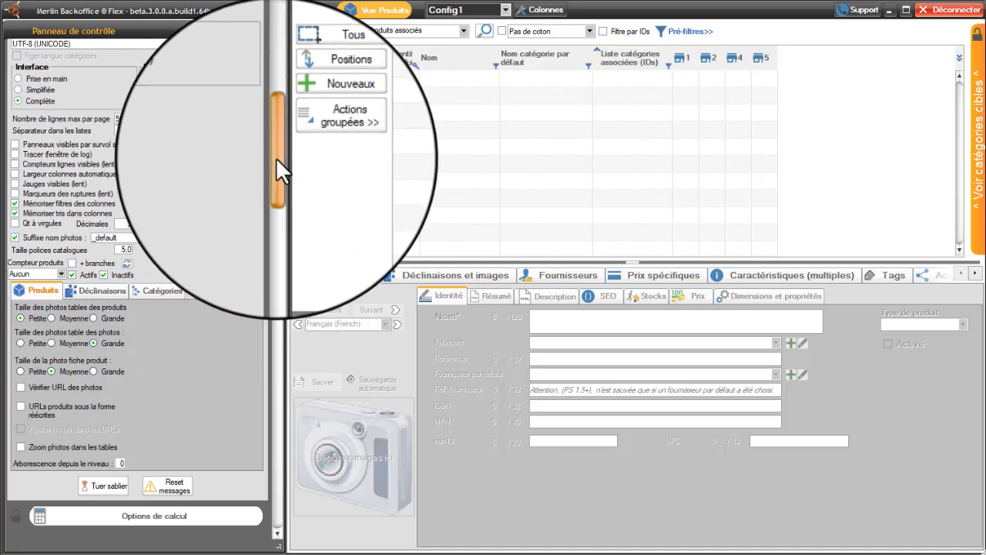
{"action": "left_click_drag", "start_coordinate": [276, 157], "coordinate": [279, 137]}
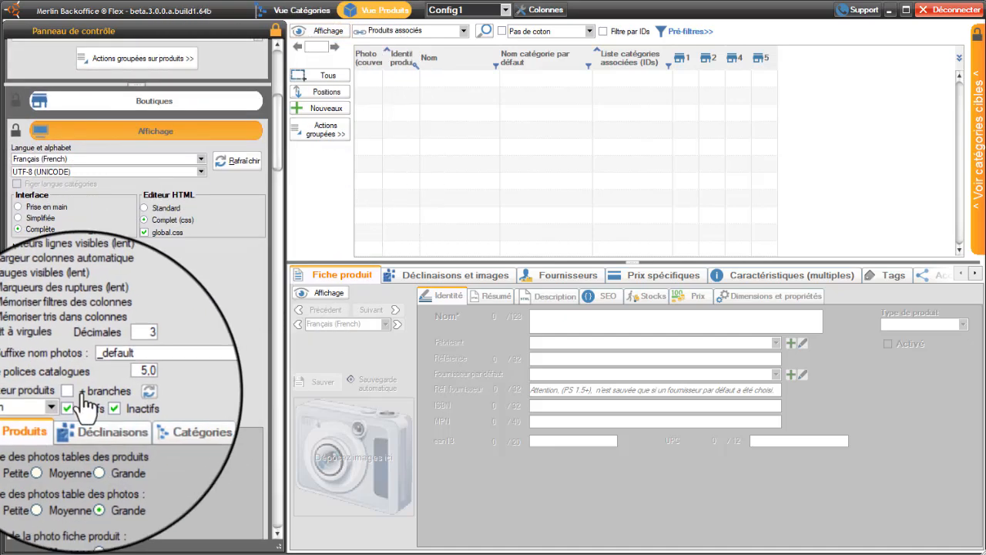
{"action": "left_click", "coordinate": [60, 401]}
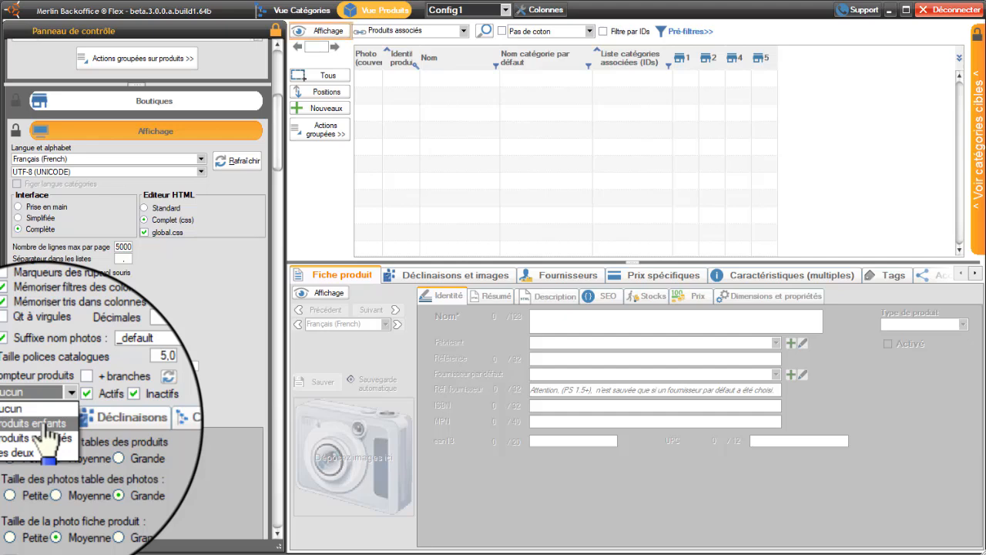
{"action": "left_click", "coordinate": [46, 424]}
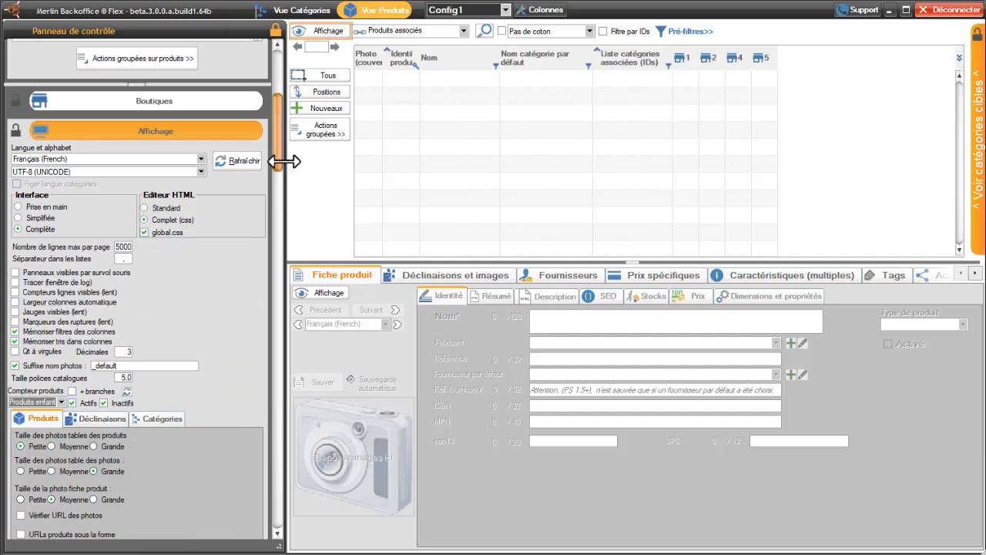
Step: Refresh the category tree at the first level and expand Accueil and Vêtements to show their child product counters
{"action": "left_click_drag", "start_coordinate": [277, 131], "coordinate": [278, 72]}
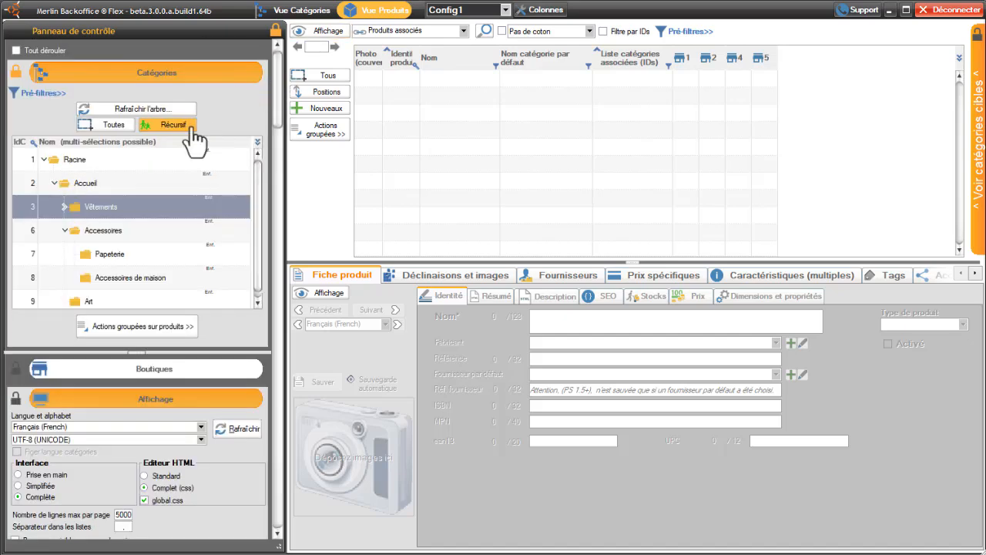
{"action": "left_click", "coordinate": [158, 116]}
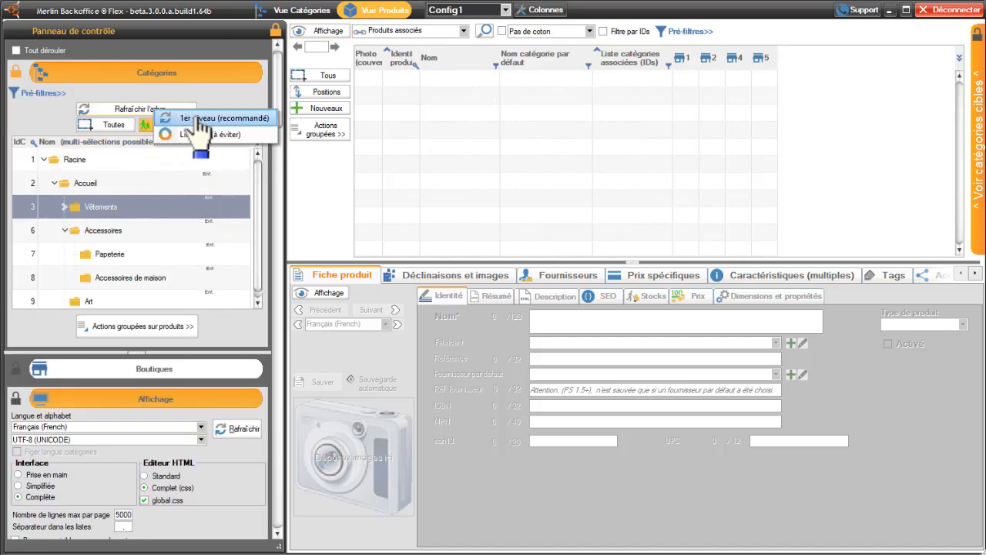
{"action": "left_click", "coordinate": [197, 117]}
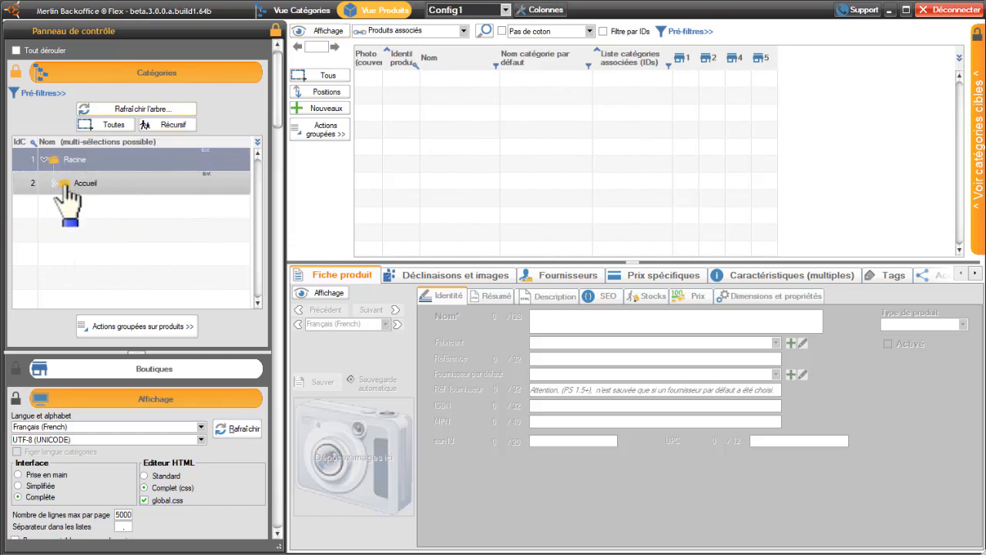
{"action": "left_click", "coordinate": [53, 182]}
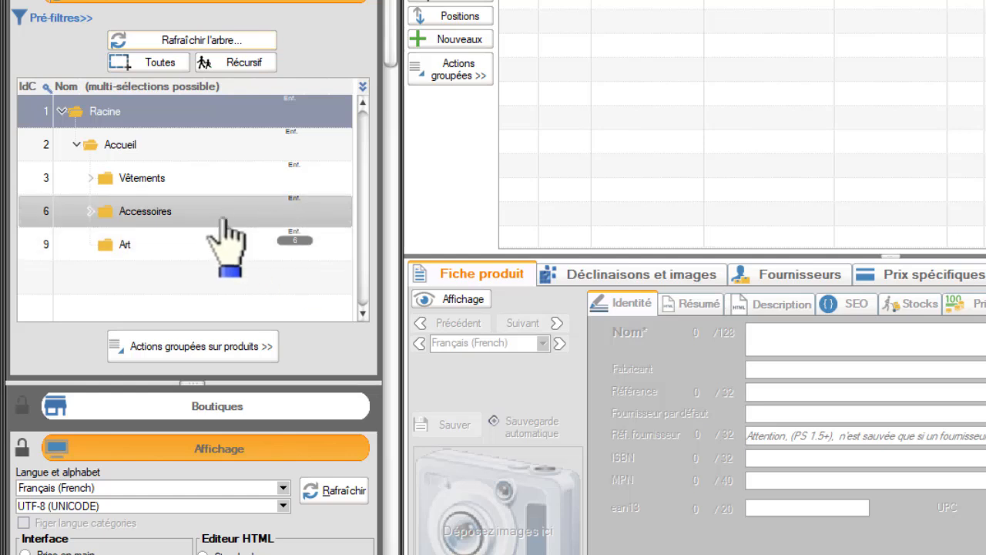
{"action": "left_click", "coordinate": [90, 178]}
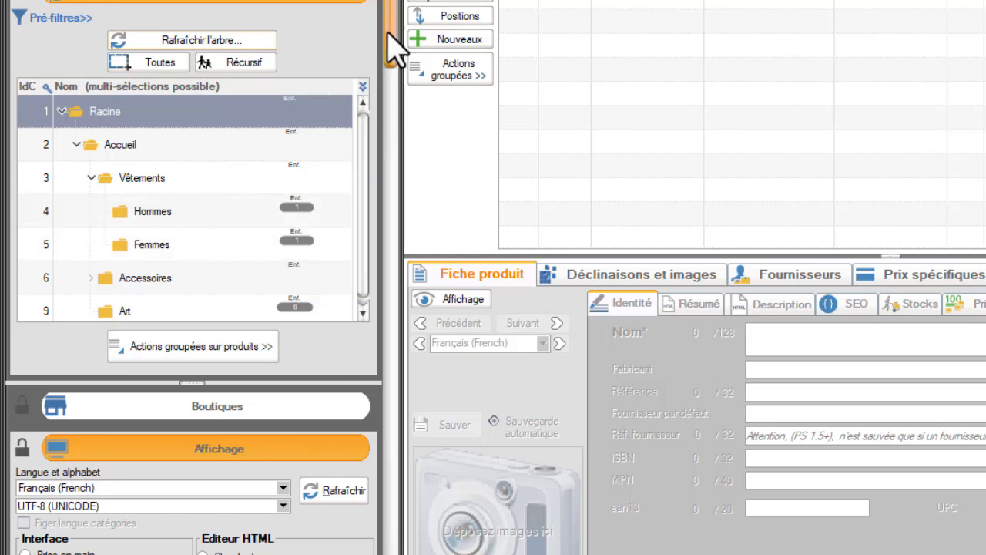
Step: Switch the product counter to Produits associés, refresh the tree at the first level and expand Accueil and Vêtements
{"action": "left_click_drag", "start_coordinate": [392, 44], "coordinate": [402, 92]}
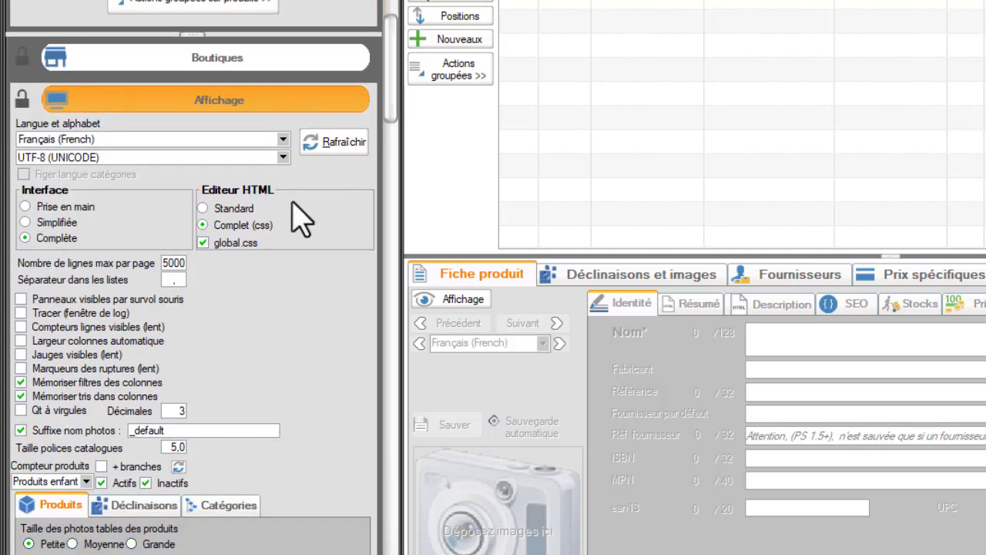
{"action": "left_click", "coordinate": [88, 482]}
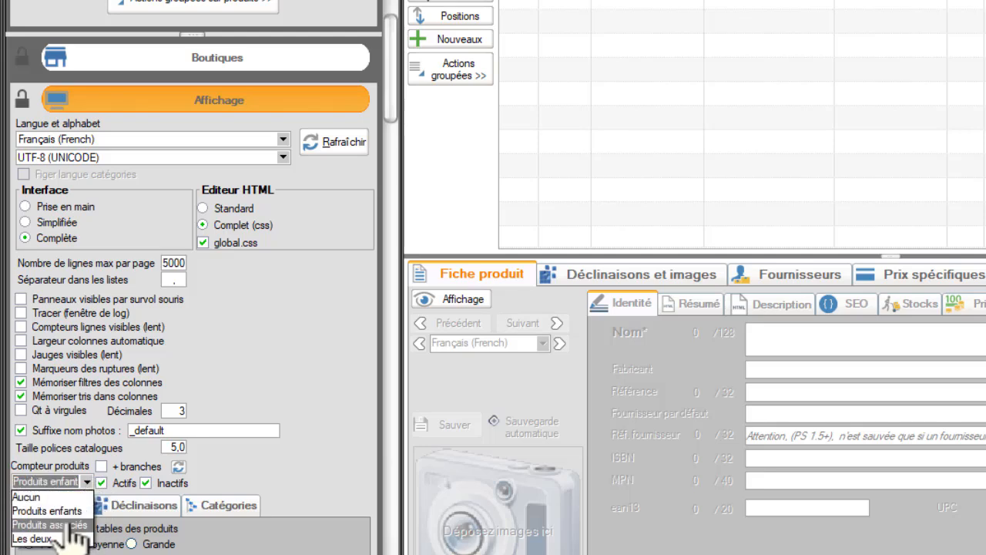
{"action": "left_click", "coordinate": [73, 526]}
{"action": "left_click_drag", "start_coordinate": [396, 110], "coordinate": [400, 23]}
{"action": "left_click", "coordinate": [202, 47]}
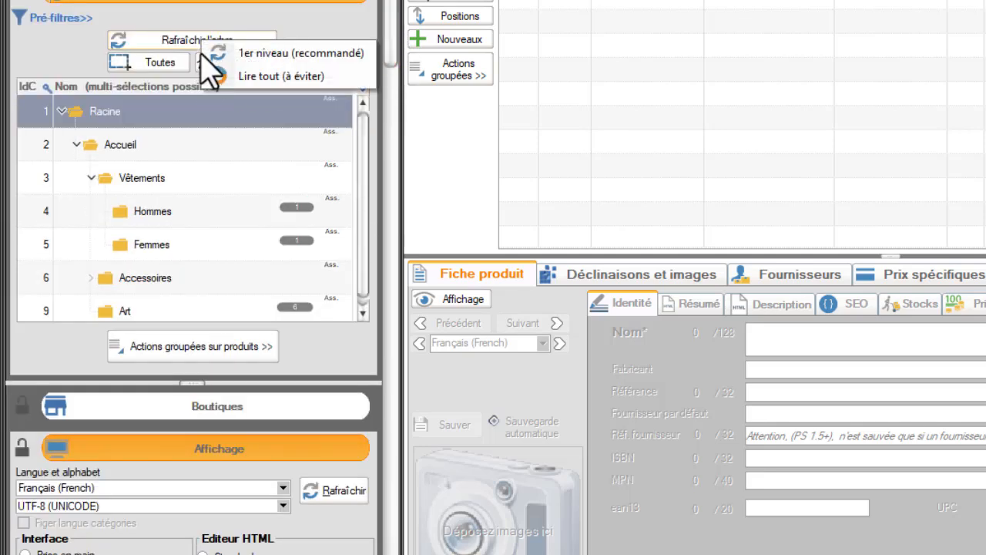
{"action": "left_click", "coordinate": [259, 61]}
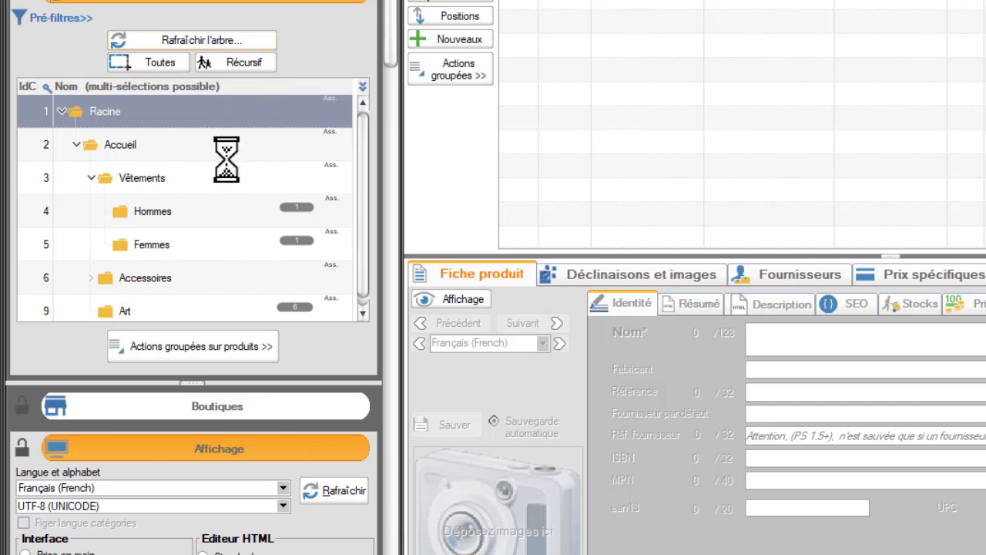
{"action": "left_click", "coordinate": [74, 144]}
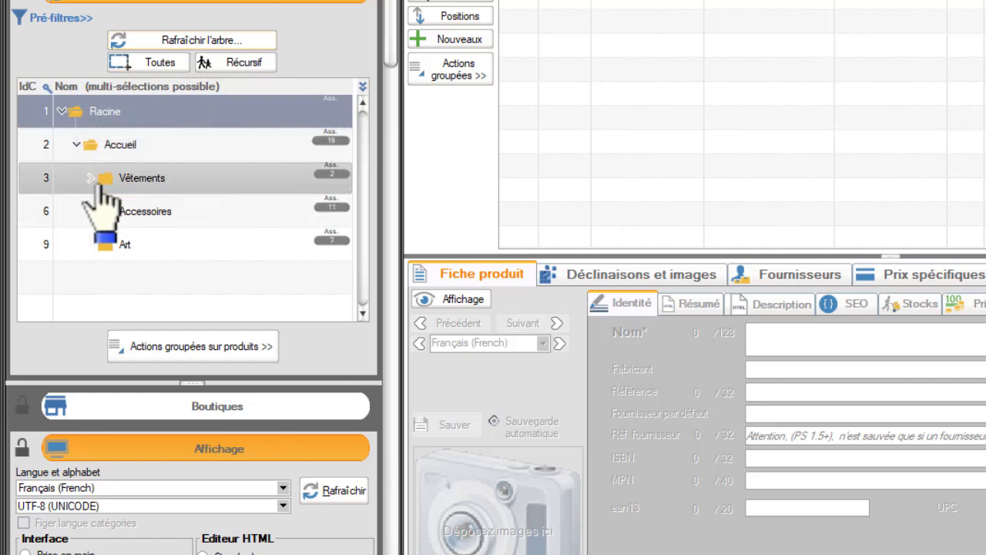
{"action": "left_click", "coordinate": [91, 177]}
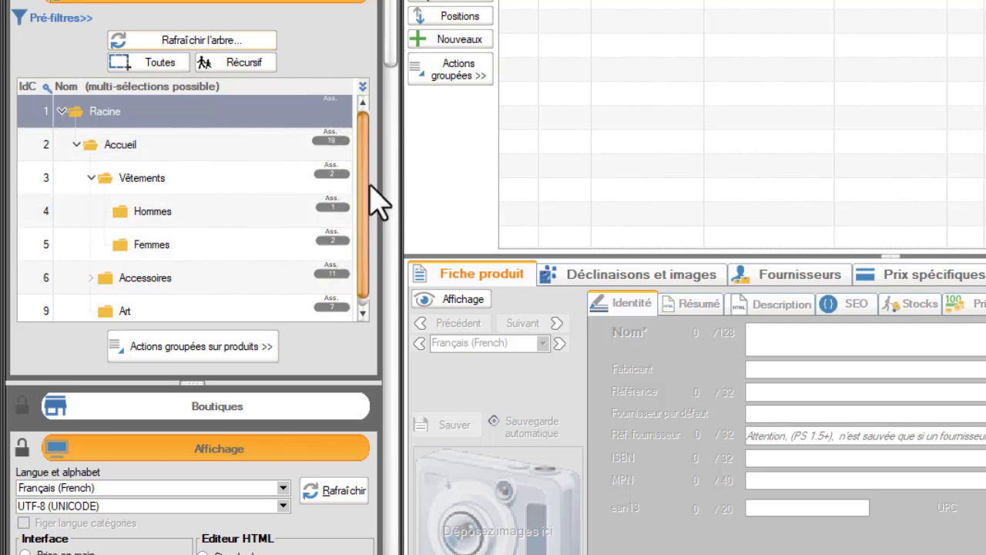
Step: Set the product counter to Les deux and refresh the child and associated product counts in the category tree
{"action": "scroll", "coordinate": [397, 89], "scroll_direction": "down", "scroll_amount": 4}
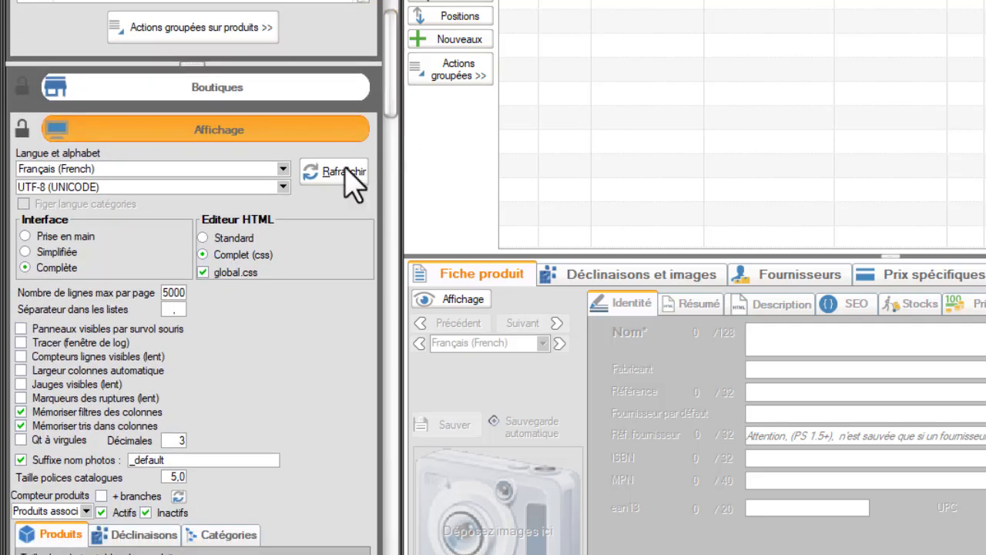
{"action": "left_click", "coordinate": [86, 511]}
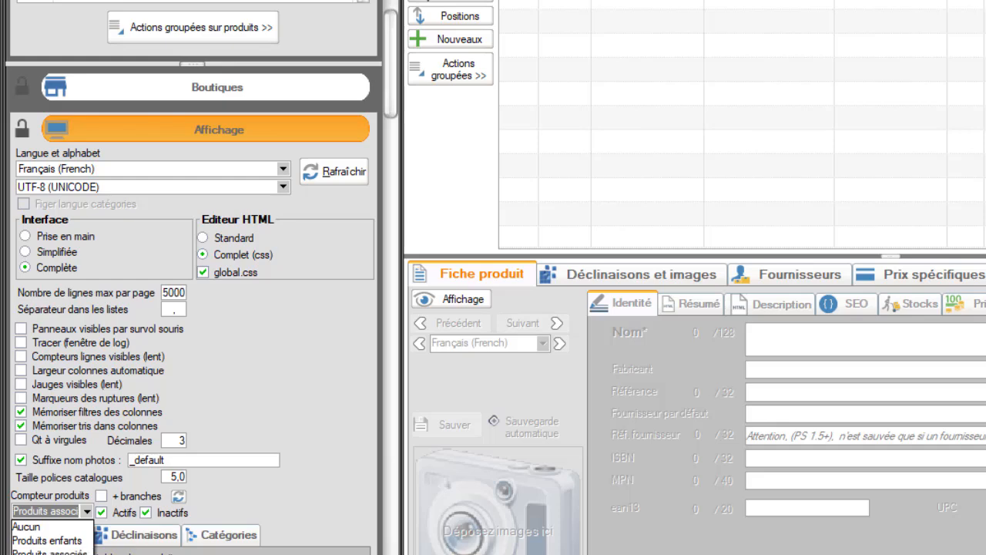
{"action": "left_click", "coordinate": [50, 554]}
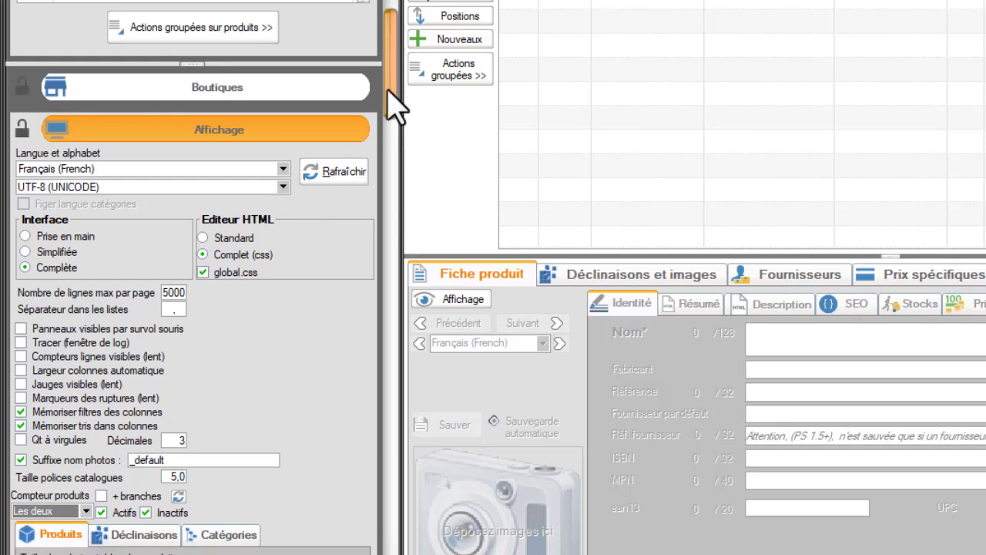
{"action": "left_click_drag", "start_coordinate": [388, 89], "coordinate": [398, 14]}
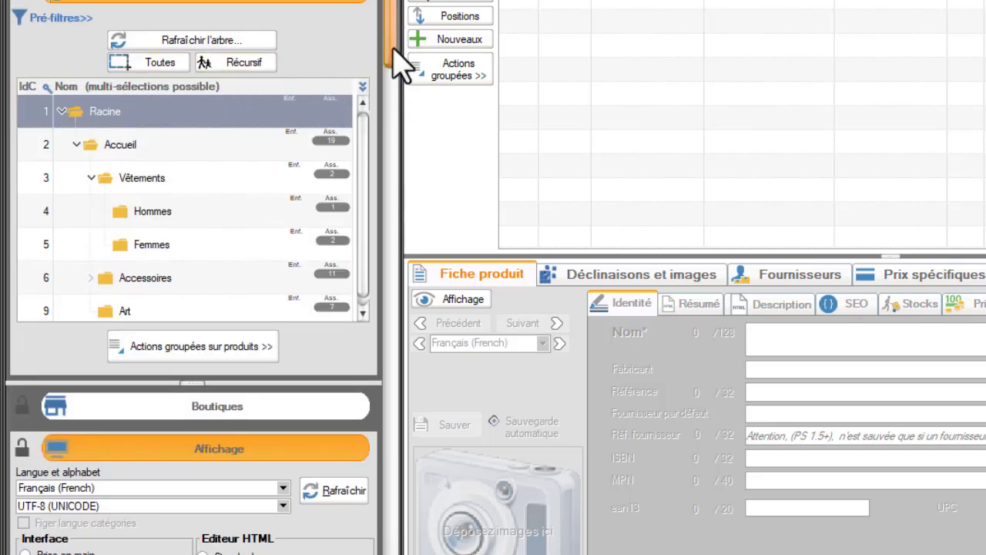
{"action": "left_click_drag", "start_coordinate": [396, 49], "coordinate": [398, 112]}
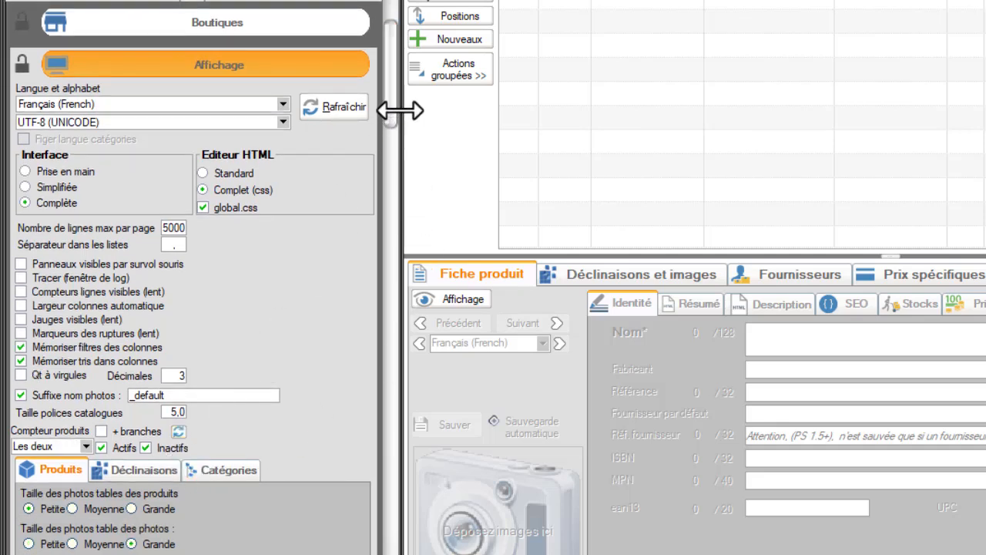
{"action": "left_click_drag", "start_coordinate": [399, 110], "coordinate": [406, 11]}
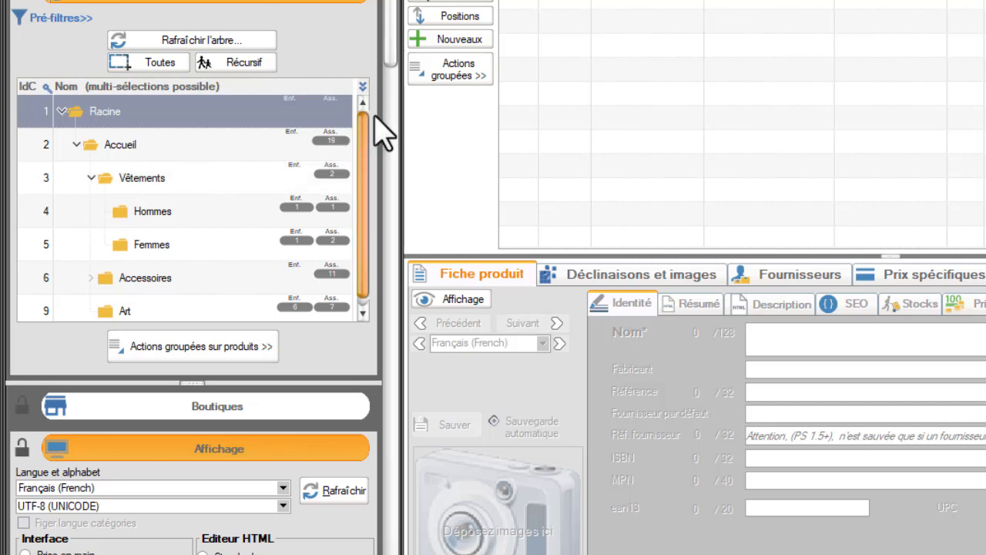
Step: Try the counters without inactive products, then with only inactive products counted, and refresh them in the category tree
{"action": "left_click_drag", "start_coordinate": [390, 36], "coordinate": [391, 125]}
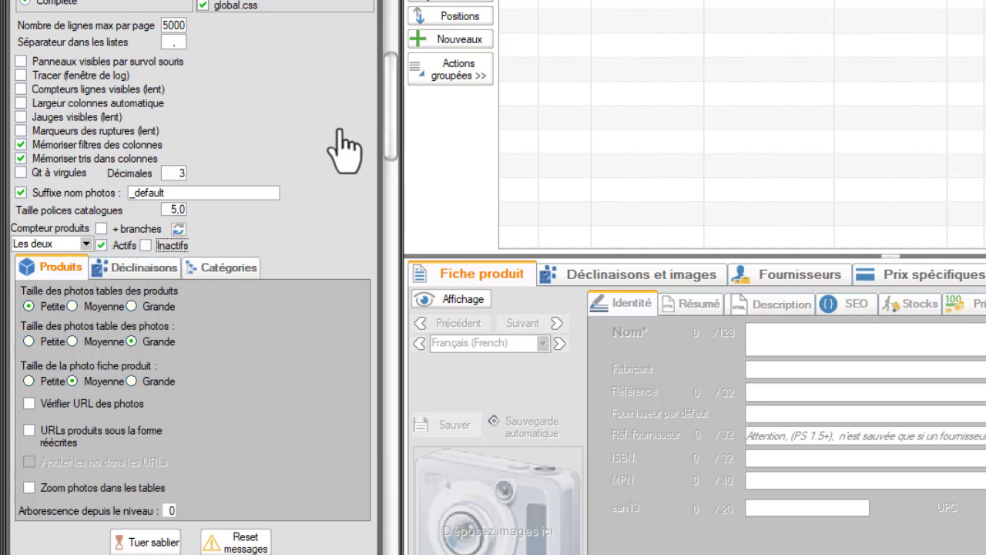
{"action": "left_click_drag", "start_coordinate": [397, 127], "coordinate": [396, 98]}
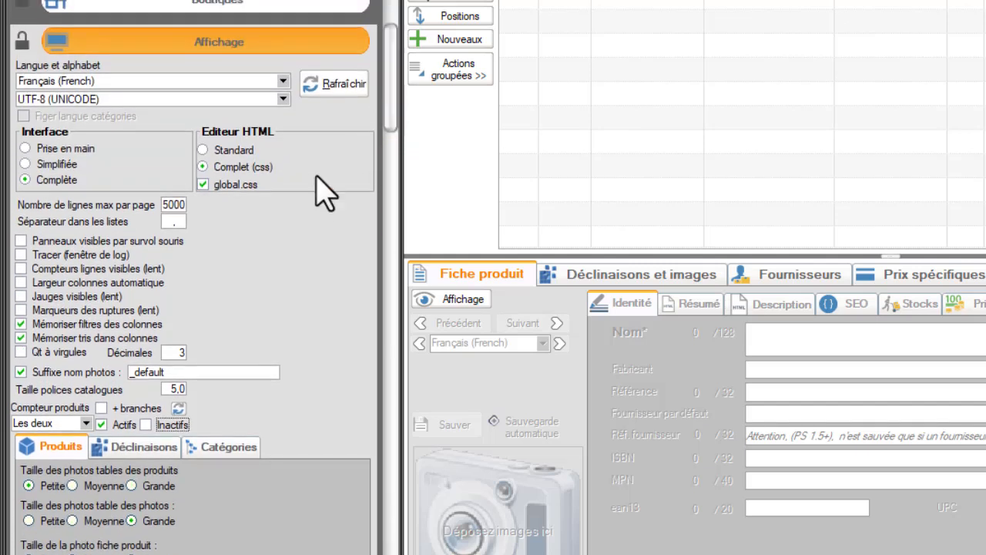
{"action": "left_click", "coordinate": [146, 425]}
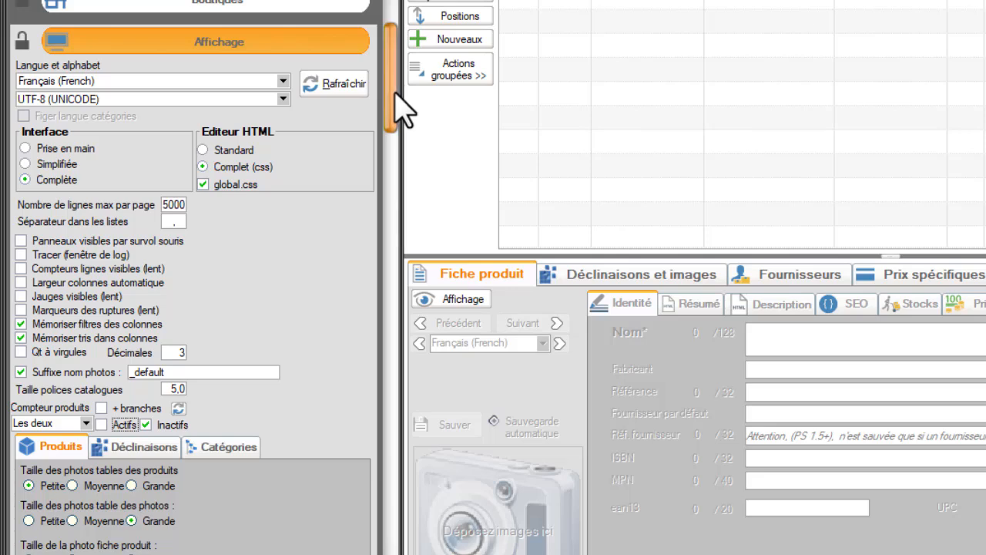
{"action": "left_click", "coordinate": [178, 408]}
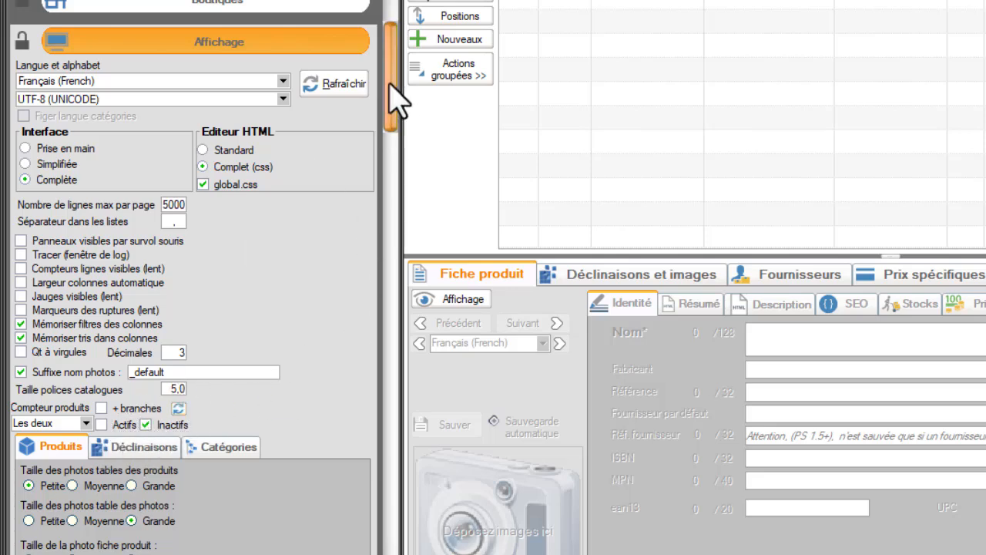
{"action": "left_click_drag", "start_coordinate": [397, 101], "coordinate": [403, 11]}
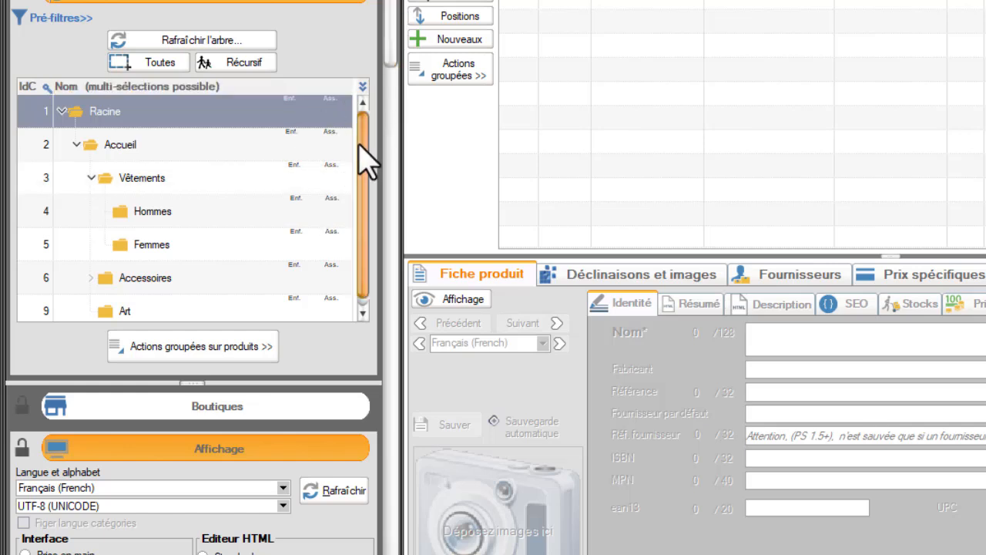
{"action": "left_click_drag", "start_coordinate": [368, 162], "coordinate": [375, 192]}
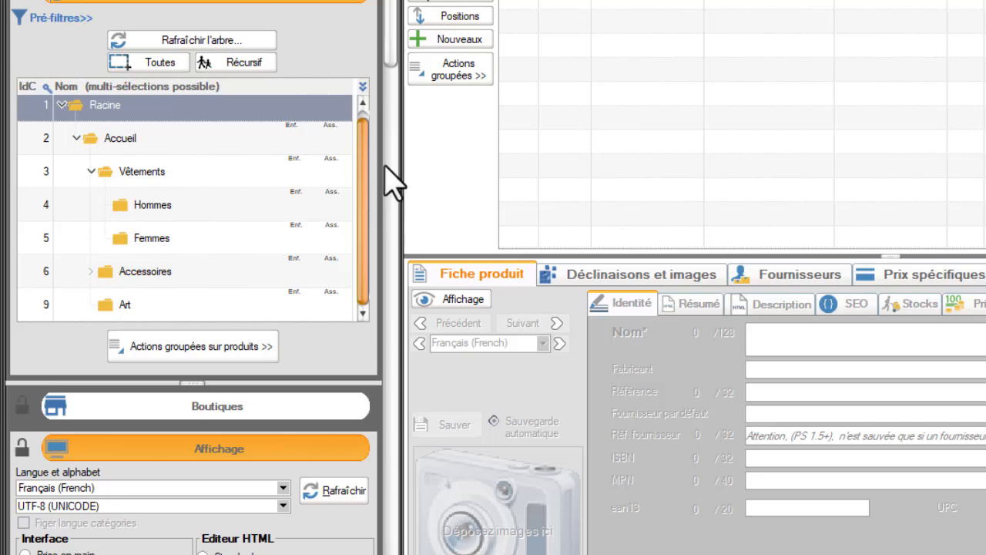
Step: Include active products in the counters again, enable the + branches option and refresh the counts in the category tree
{"action": "left_click_drag", "start_coordinate": [397, 69], "coordinate": [394, 120]}
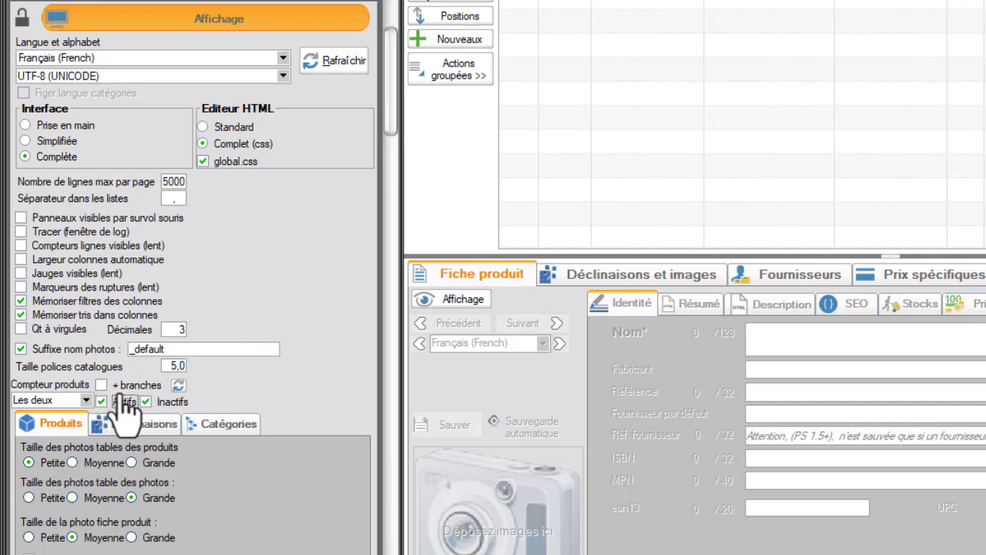
{"action": "left_click", "coordinate": [105, 399]}
{"action": "left_click", "coordinate": [106, 400]}
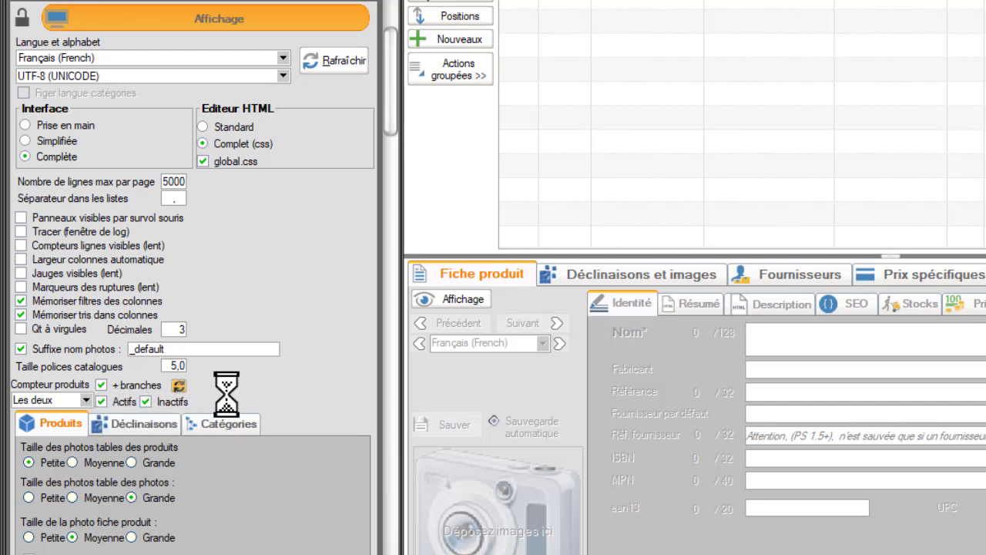
{"action": "left_click_drag", "start_coordinate": [391, 99], "coordinate": [392, 18]}
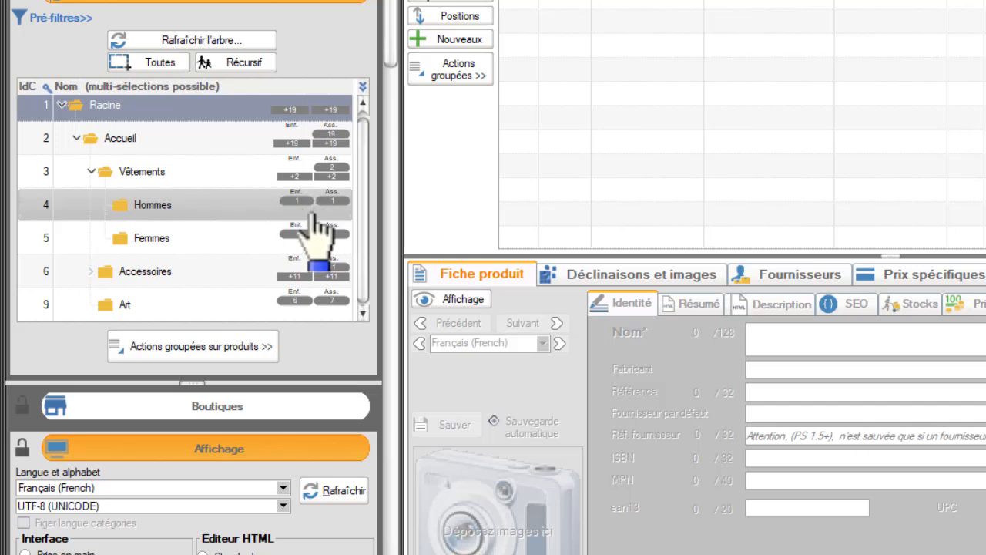
Step: Compare the child, associated and branch product counters of the Hommes and Accessoires categories
{"action": "left_click", "coordinate": [143, 205]}
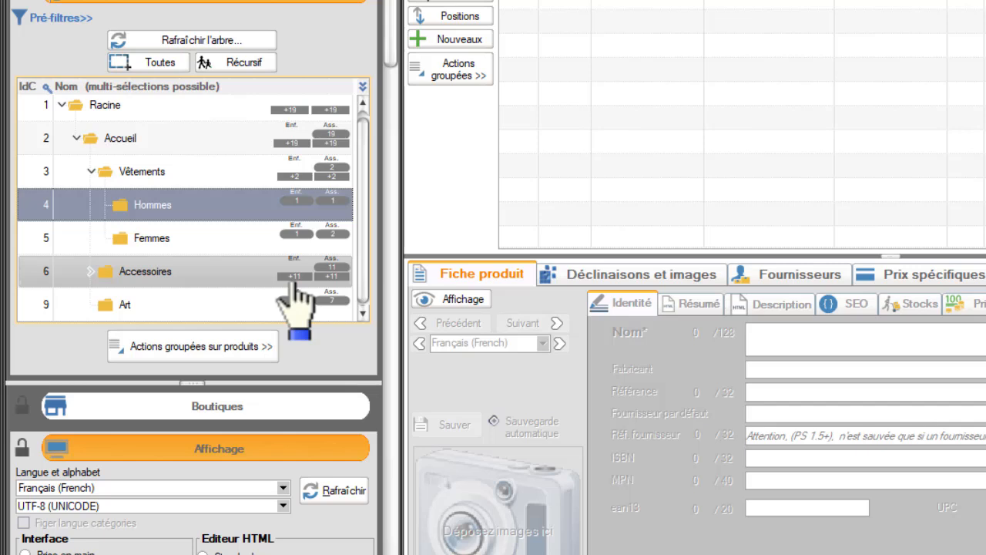
{"action": "left_click", "coordinate": [207, 278]}
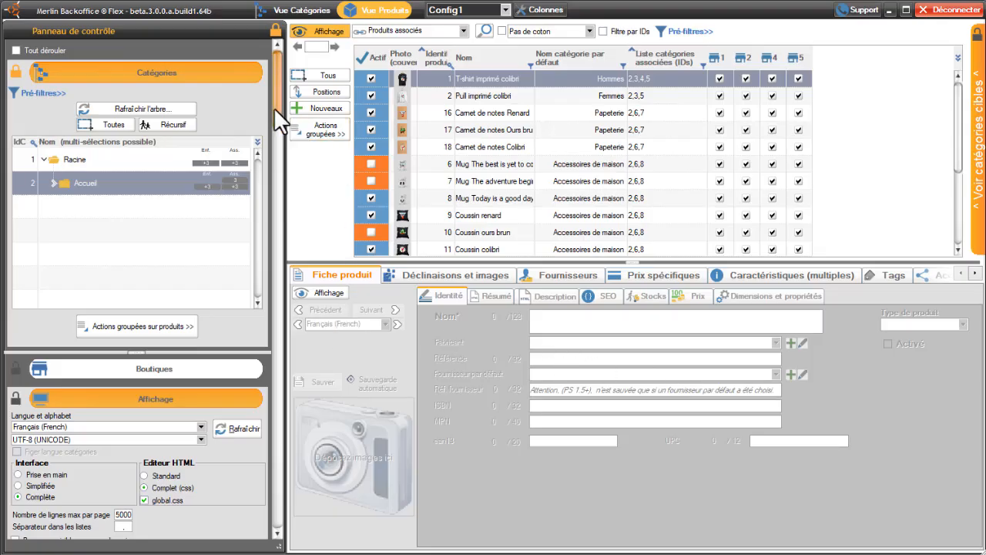
Step: Try the category tree counters with inactive products excluded, and with only inactive products counted
{"action": "left_click_drag", "start_coordinate": [273, 107], "coordinate": [271, 142]}
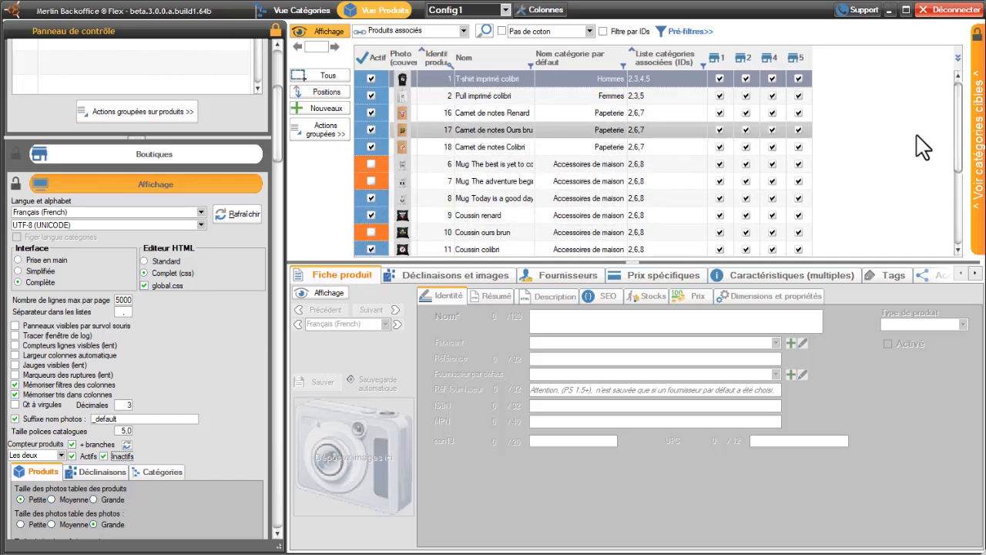
{"action": "mouse_move", "coordinate": [959, 129]}
{"action": "left_mouse_down"}
{"action": "mouse_move", "coordinate": [965, 160]}
{"action": "mouse_move", "coordinate": [965, 133]}
{"action": "left_mouse_up"}
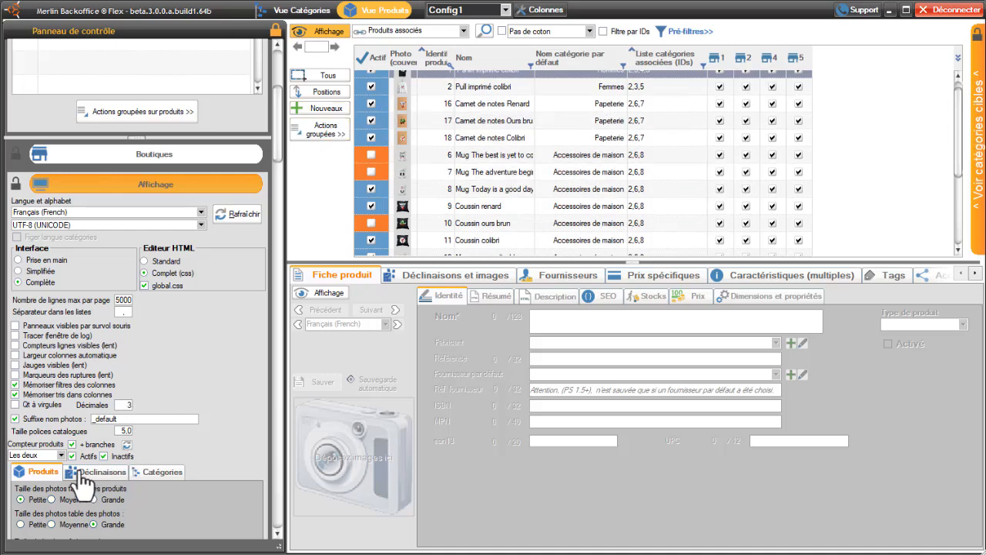
{"action": "left_click", "coordinate": [104, 456]}
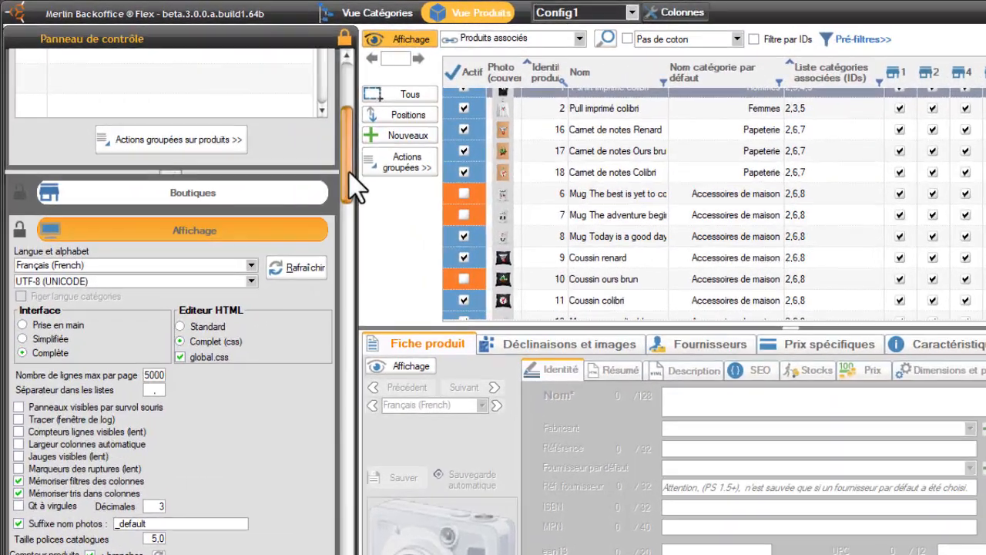
{"action": "left_click_drag", "start_coordinate": [279, 137], "coordinate": [280, 89]}
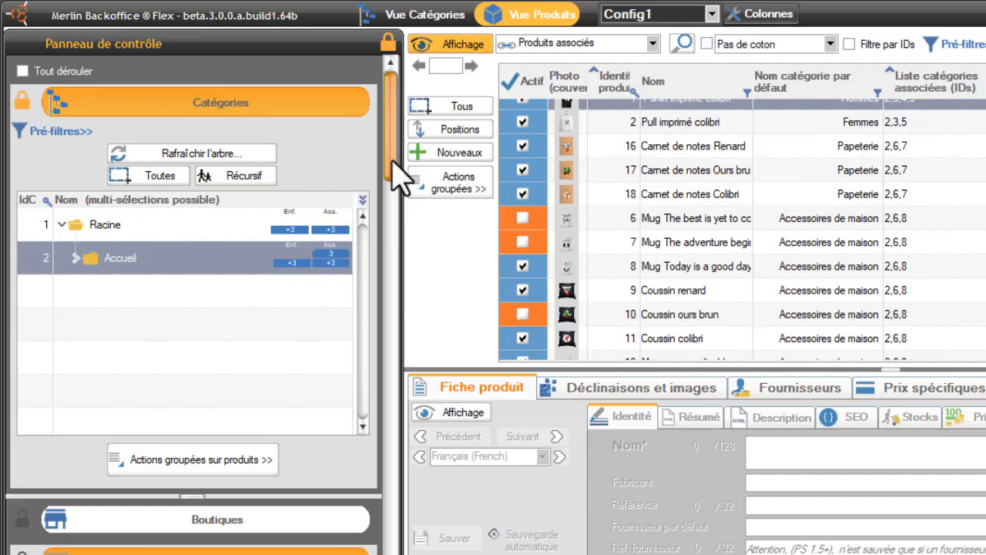
{"action": "left_click_drag", "start_coordinate": [393, 161], "coordinate": [390, 217]}
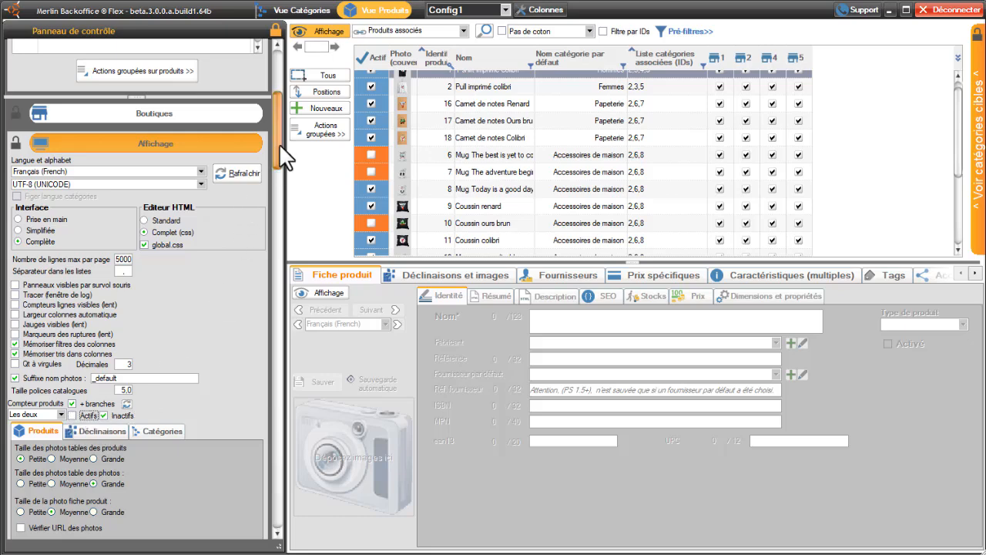
{"action": "left_click_drag", "start_coordinate": [279, 144], "coordinate": [284, 96]}
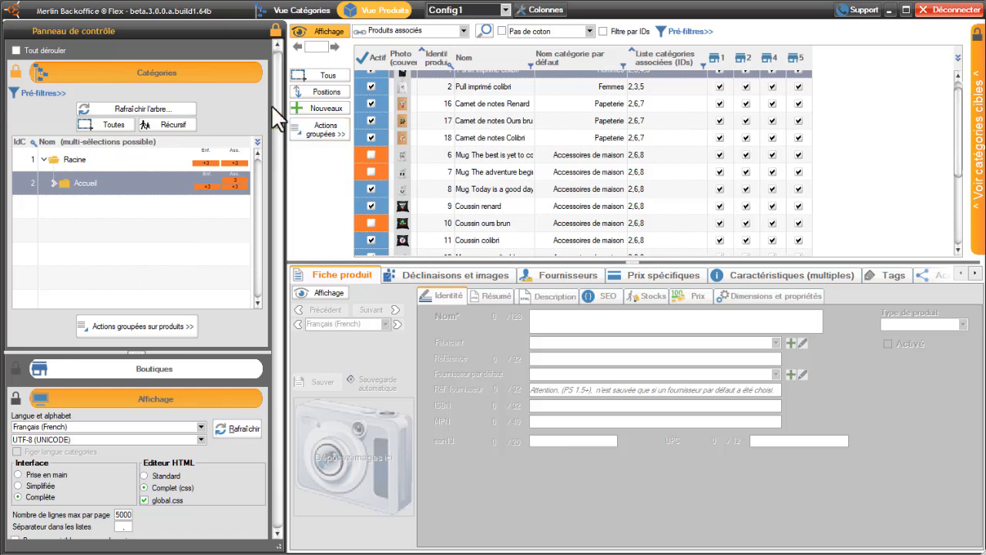
Step: Set the product counters to count only active products and refresh them in the category tree
{"action": "left_click_drag", "start_coordinate": [279, 111], "coordinate": [278, 154]}
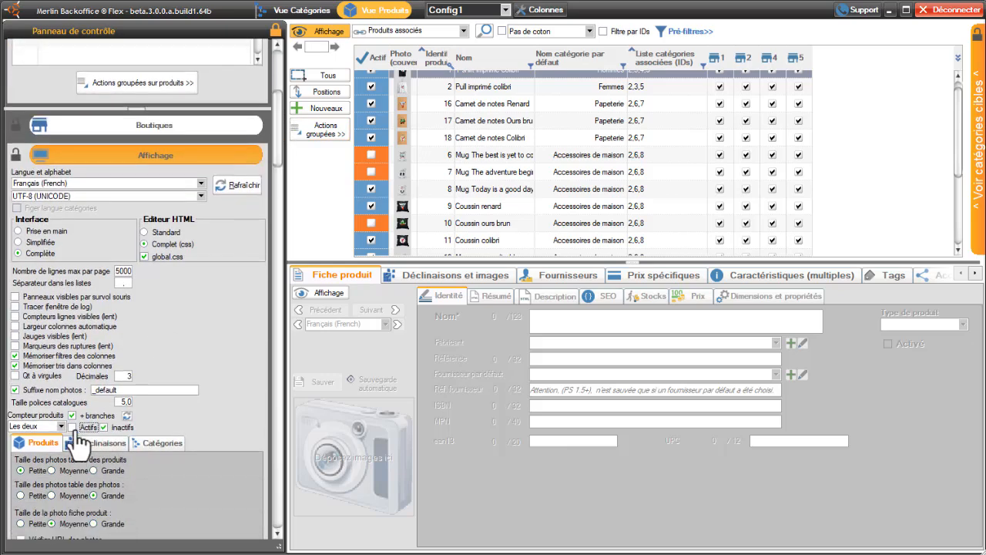
{"action": "left_click", "coordinate": [71, 427]}
{"action": "left_click", "coordinate": [104, 427]}
{"action": "left_click", "coordinate": [127, 415]}
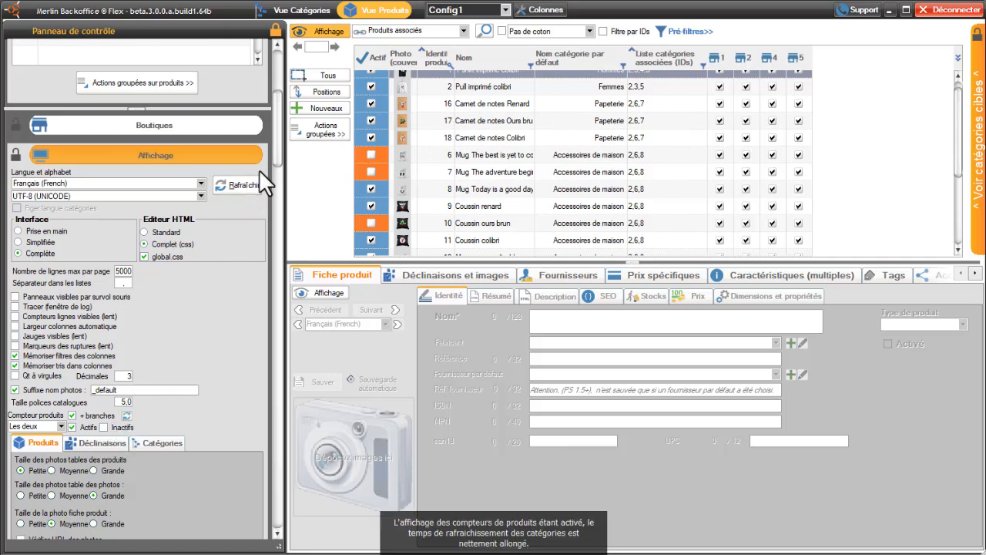
{"action": "left_click_drag", "start_coordinate": [276, 152], "coordinate": [272, 90]}
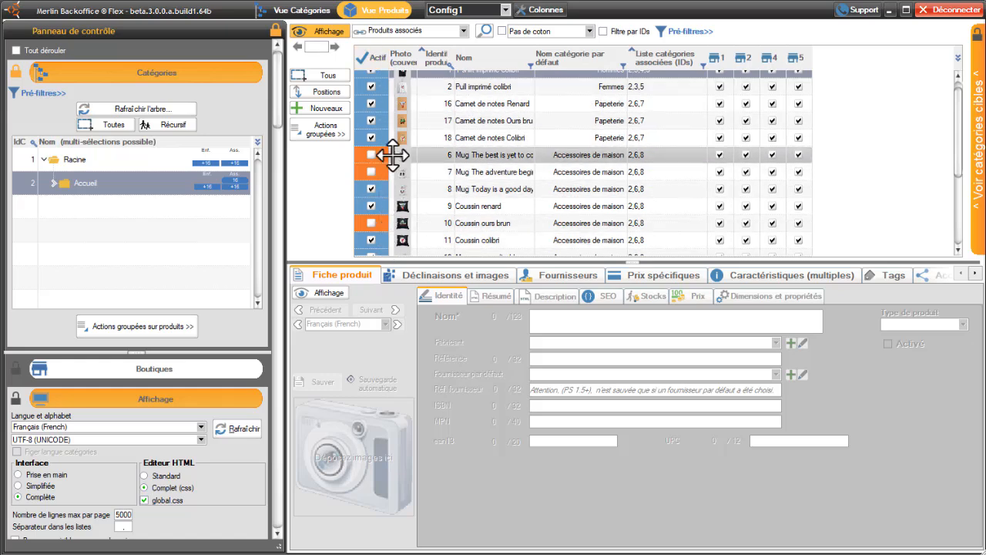
Step: Deactivate the products Carnet de notes Ours brun and Carnet de notes Colibri together in the product list
{"action": "left_click_drag", "start_coordinate": [453, 137], "coordinate": [451, 138]}
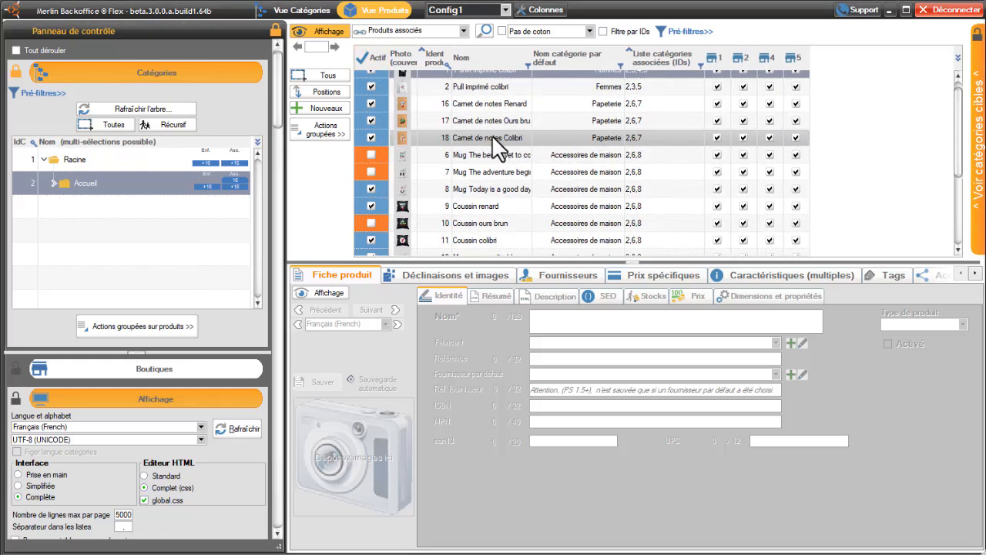
{"action": "left_click", "coordinate": [491, 137]}
{"action": "left_click", "coordinate": [496, 119], "text": "ctrl"}
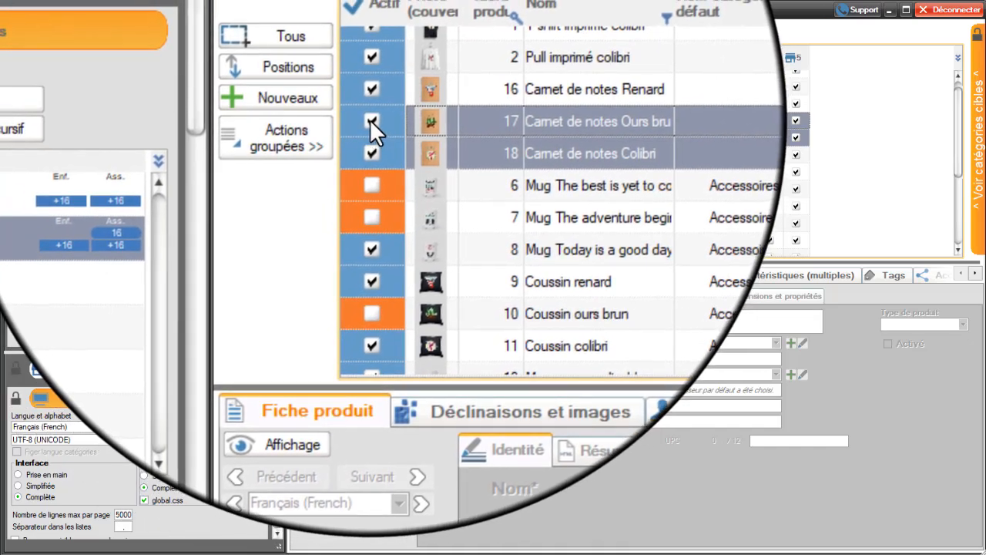
{"action": "left_click", "coordinate": [370, 120]}
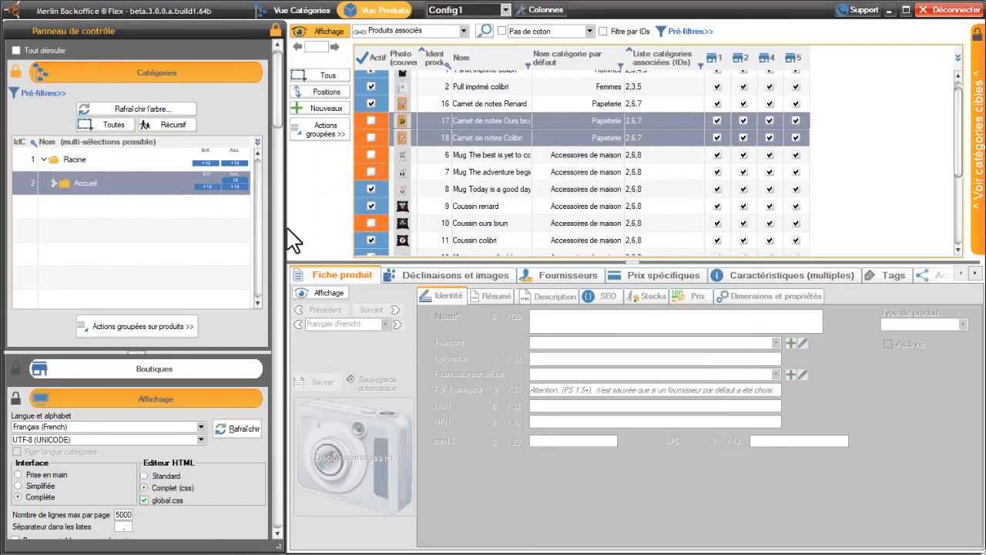
Step: Refresh the category counters with only inactive products counted, and reactivate the two selected Carnet de notes products
{"action": "left_click_drag", "start_coordinate": [274, 106], "coordinate": [281, 177]}
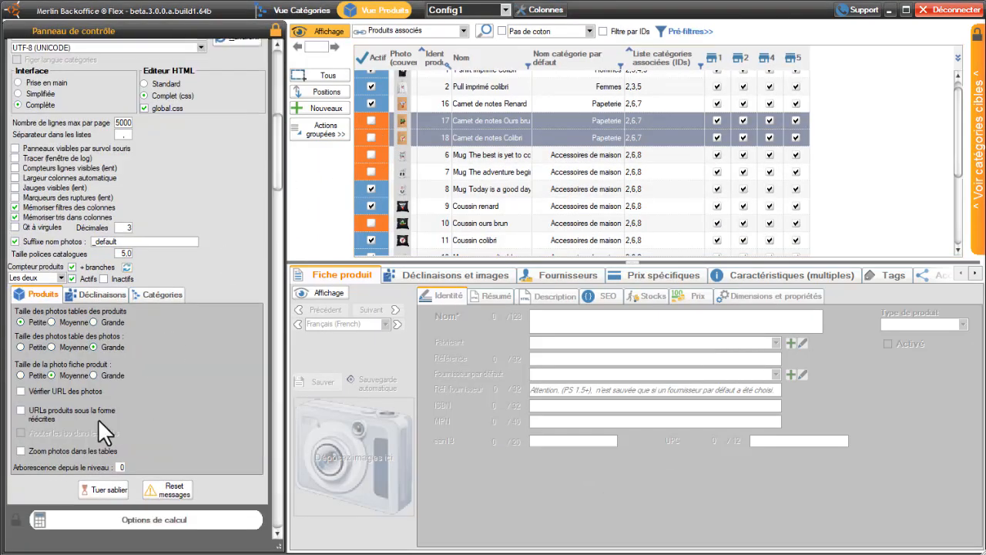
{"action": "left_click", "coordinate": [105, 279]}
{"action": "left_click", "coordinate": [127, 267]}
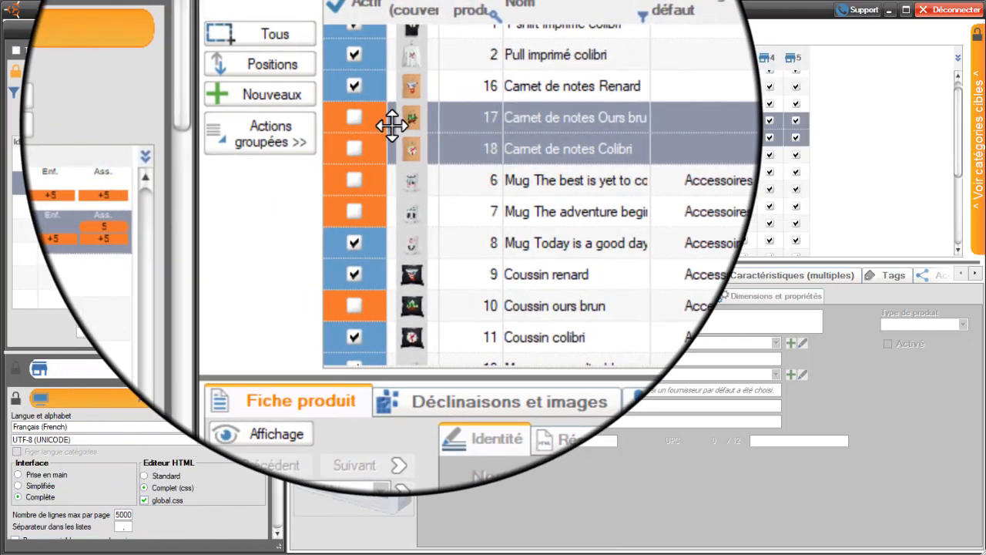
{"action": "left_click", "coordinate": [371, 118]}
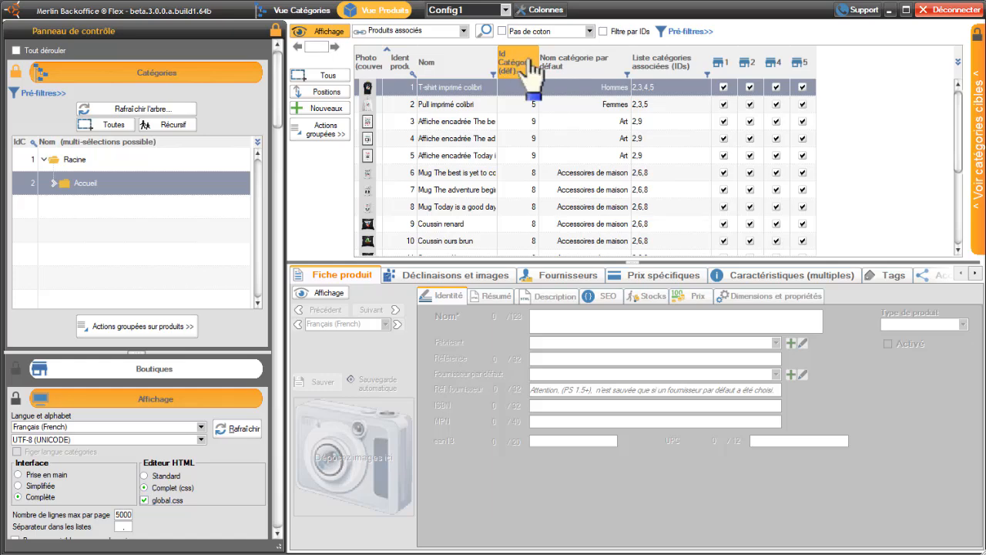
Step: Widen the Id Catégorie (déf) column and check the default category IDs of Pull imprimé colibri and T-shirt imprimé colibri
{"action": "left_click_drag", "start_coordinate": [538, 64], "coordinate": [548, 65]}
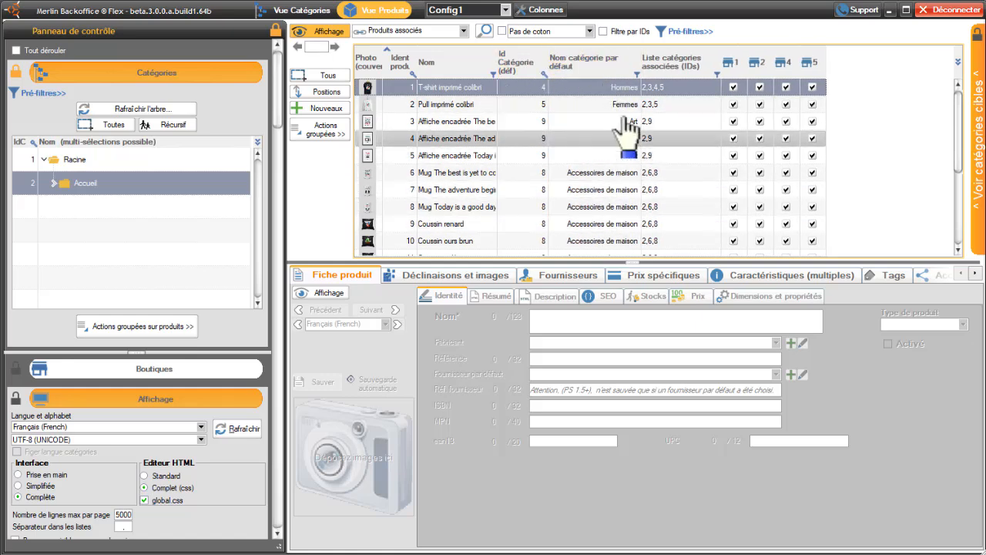
{"action": "left_click", "coordinate": [540, 105]}
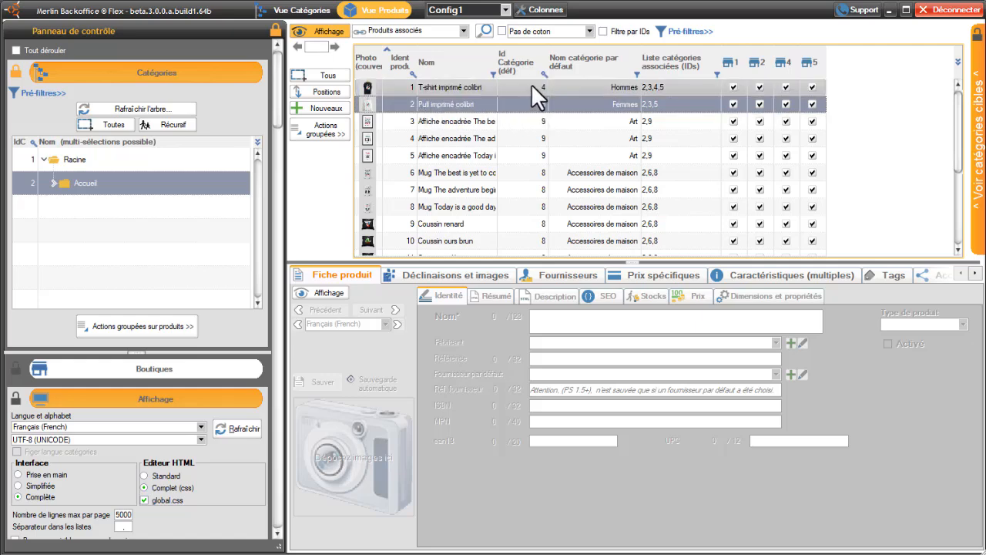
{"action": "left_click", "coordinate": [534, 86]}
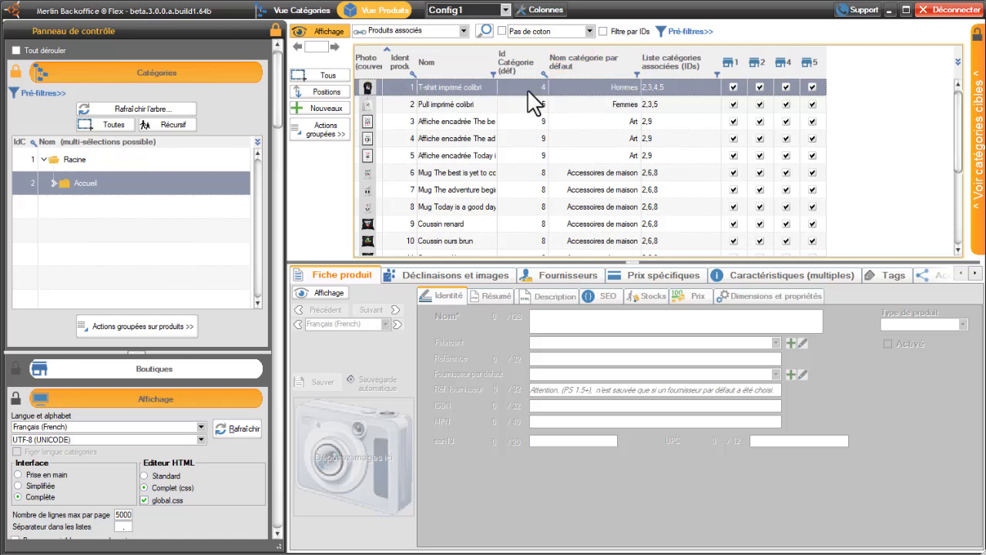
Step: Expand Accueil and Vêtements in the category tree and display the associated products of Hommes
{"action": "left_click", "coordinate": [53, 182]}
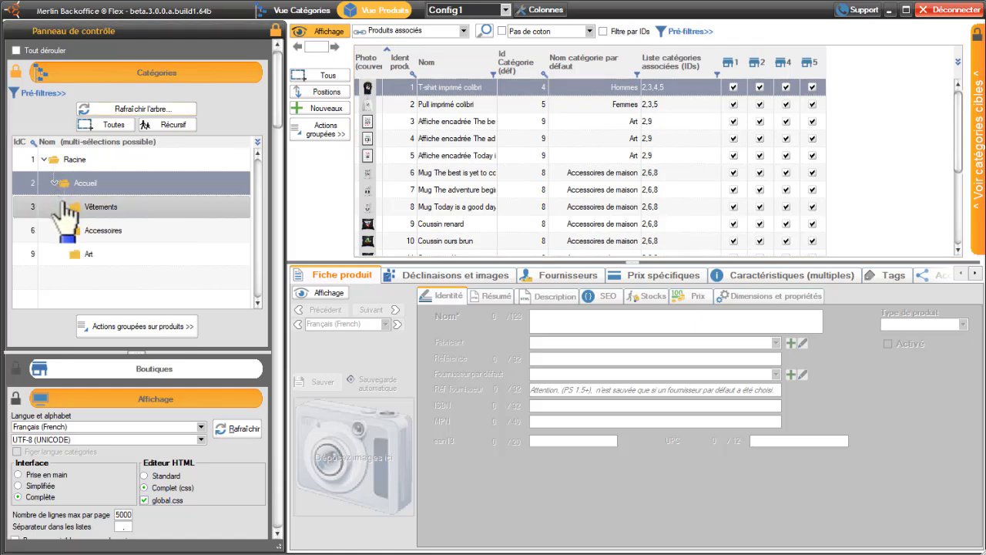
{"action": "left_click", "coordinate": [64, 206]}
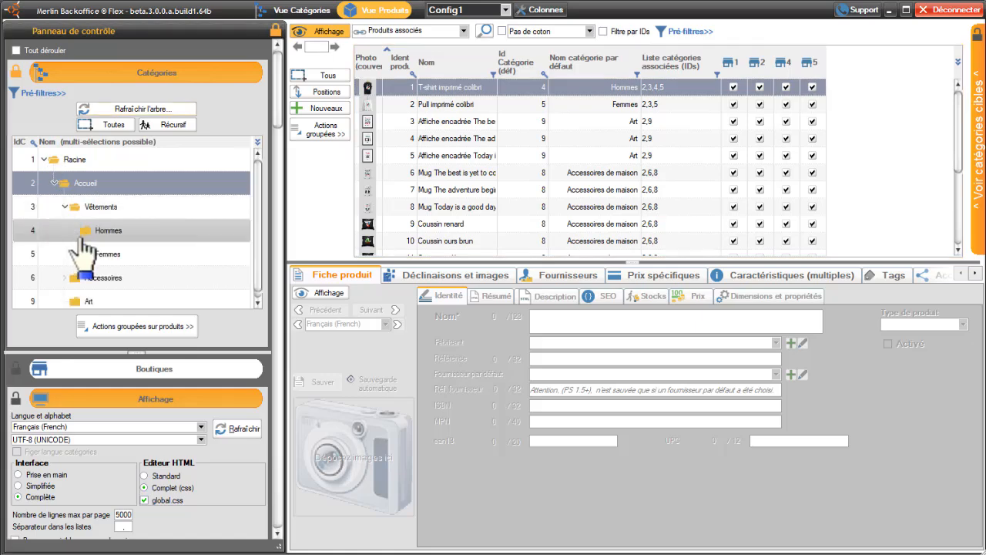
{"action": "left_click", "coordinate": [106, 230]}
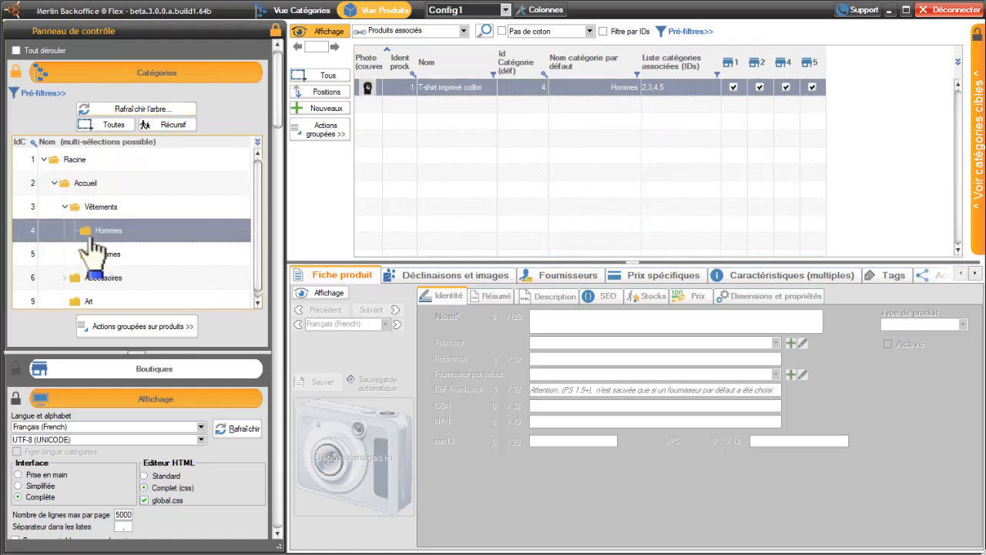
Step: Set the default category ID of T-shirt imprimé colibri to 5 and make the product invisible in its former category
{"action": "left_click", "coordinate": [547, 100]}
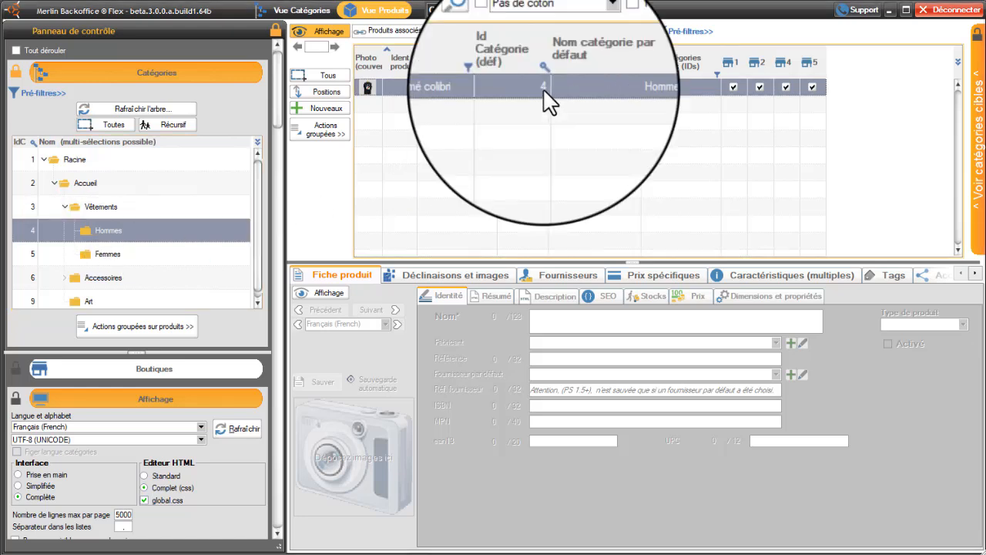
{"action": "left_click", "coordinate": [544, 89]}
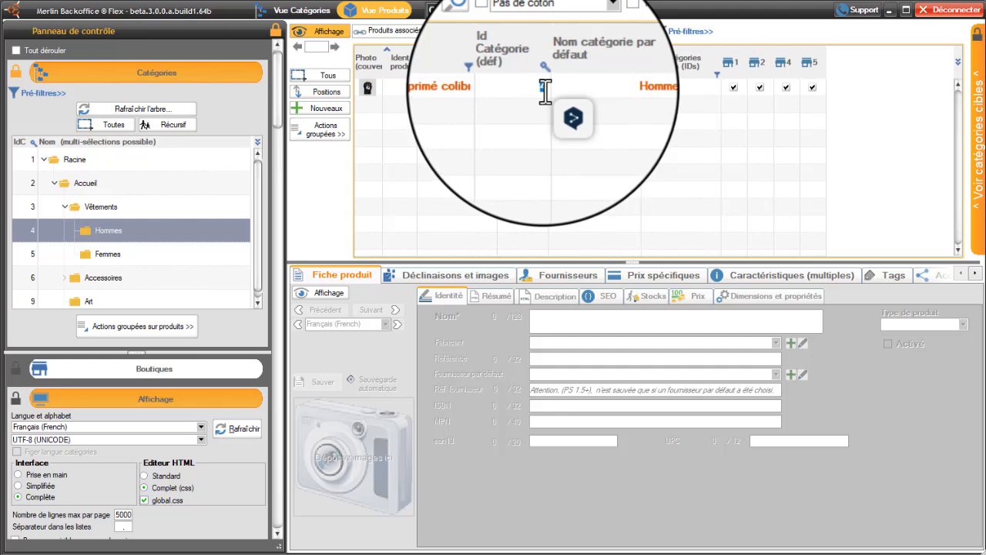
{"action": "type", "text": "5"}
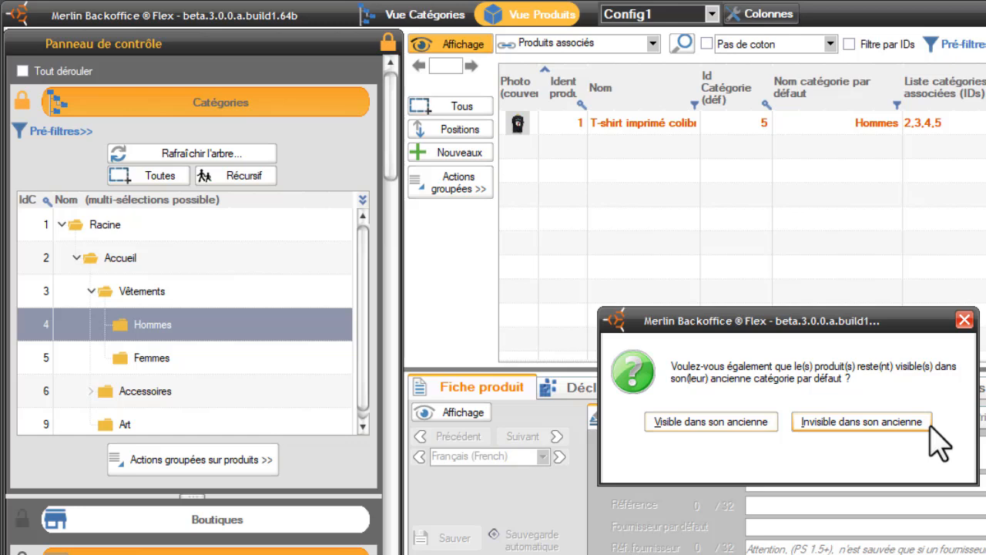
{"action": "left_click", "coordinate": [877, 421]}
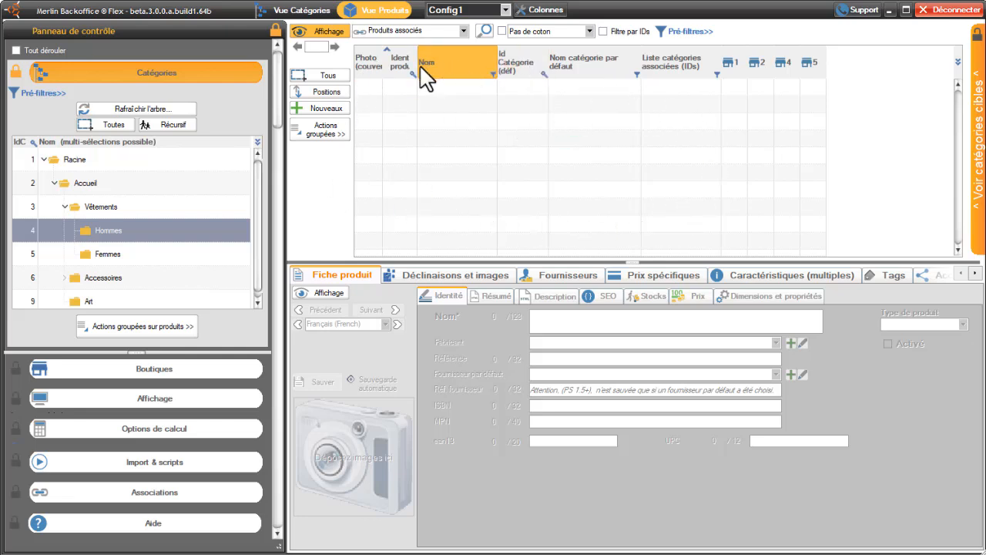
Step: Switch the product display to Produits enfants and list the child products of the Femmes category
{"action": "left_click", "coordinate": [465, 31]}
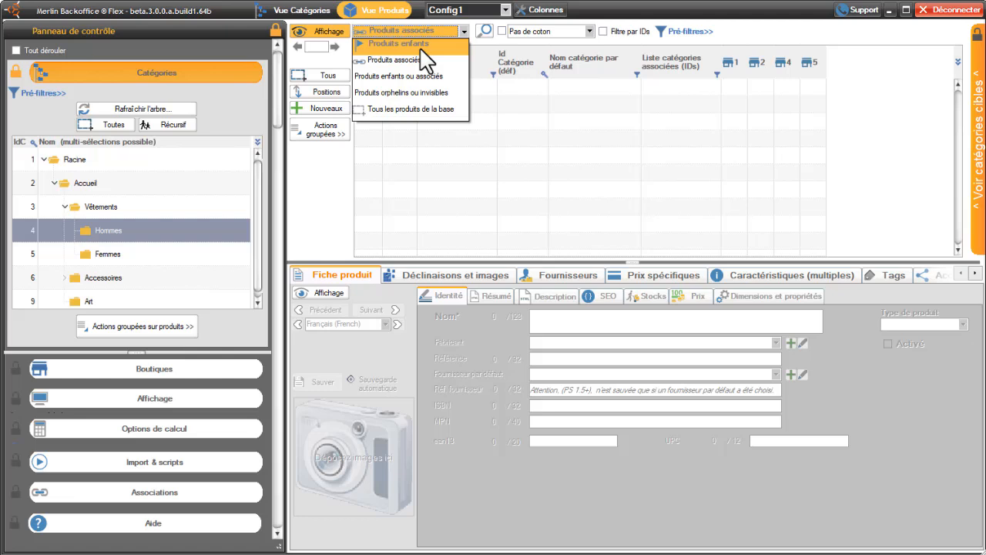
{"action": "left_click", "coordinate": [421, 51]}
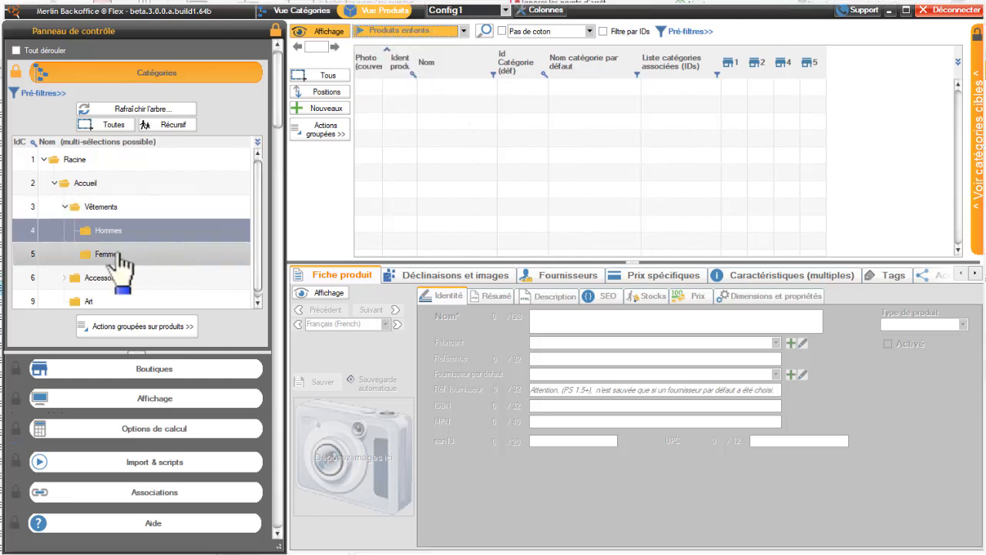
{"action": "left_click", "coordinate": [114, 254]}
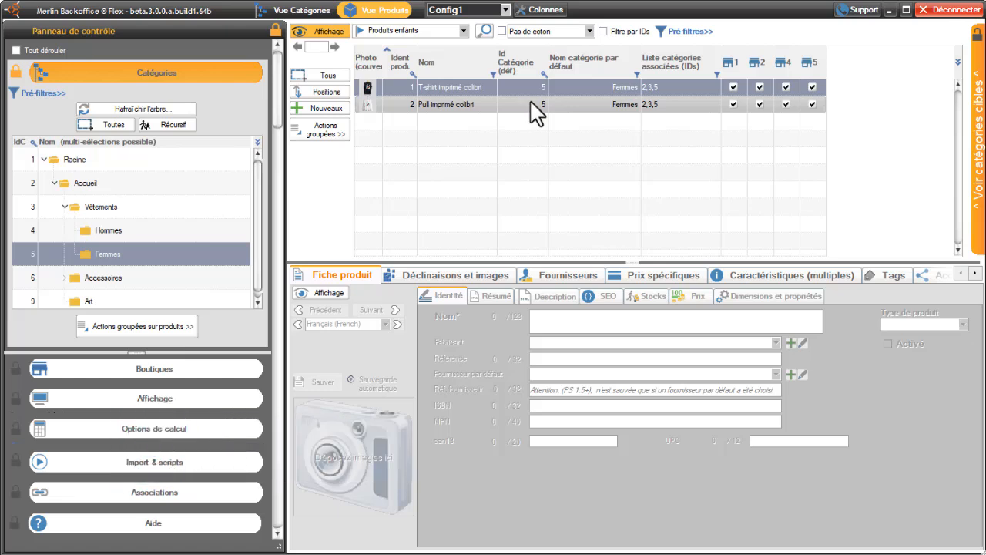
Step: Move T-shirt imprimé colibri and Pull imprimé colibri to the Hommes category in all shops, keeping the association with their former default category
{"action": "left_click", "coordinate": [470, 106], "text": "ctrl"}
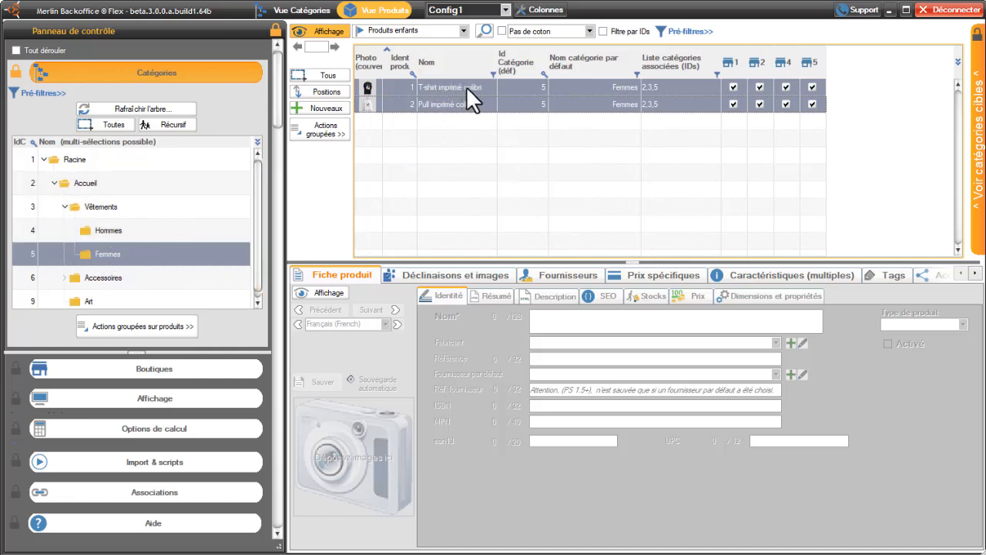
{"action": "left_click_drag", "start_coordinate": [466, 86], "coordinate": [121, 233]}
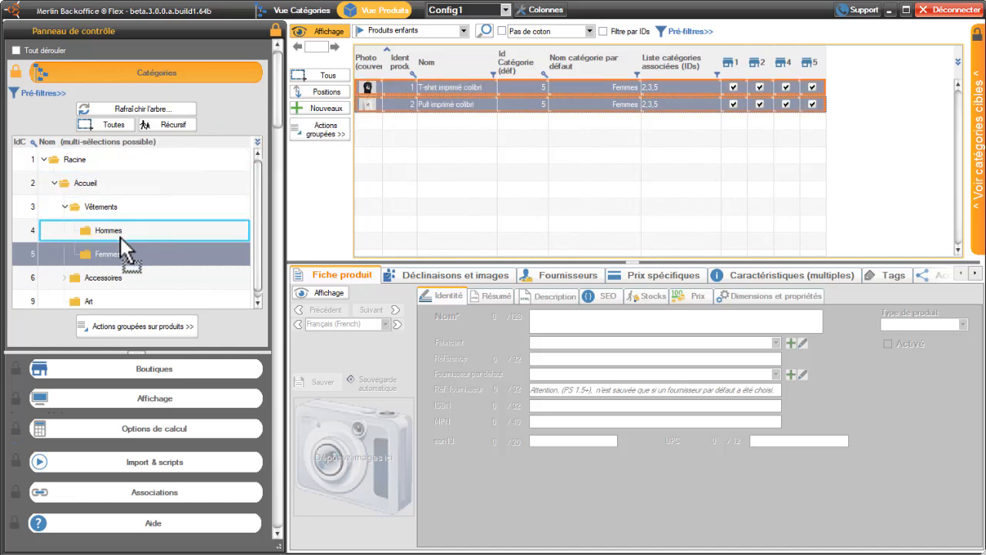
{"action": "mouse_move", "coordinate": [120, 236]}
{"action": "left_mouse_down"}
{"action": "mouse_move", "coordinate": [121, 296]}
{"action": "mouse_move", "coordinate": [125, 171]}
{"action": "mouse_move", "coordinate": [121, 235]}
{"action": "left_mouse_up"}
{"action": "left_click_drag", "start_coordinate": [122, 237], "coordinate": [122, 234]}
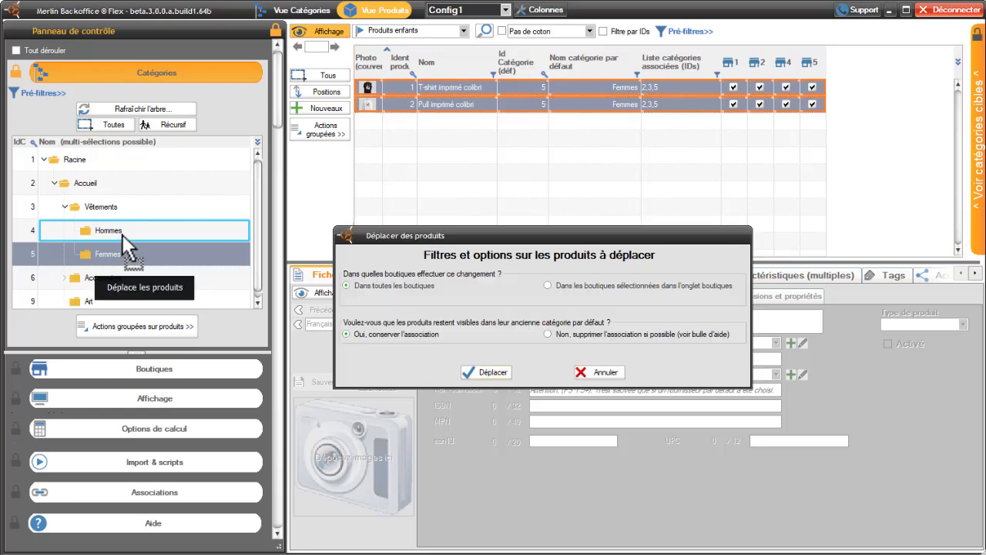
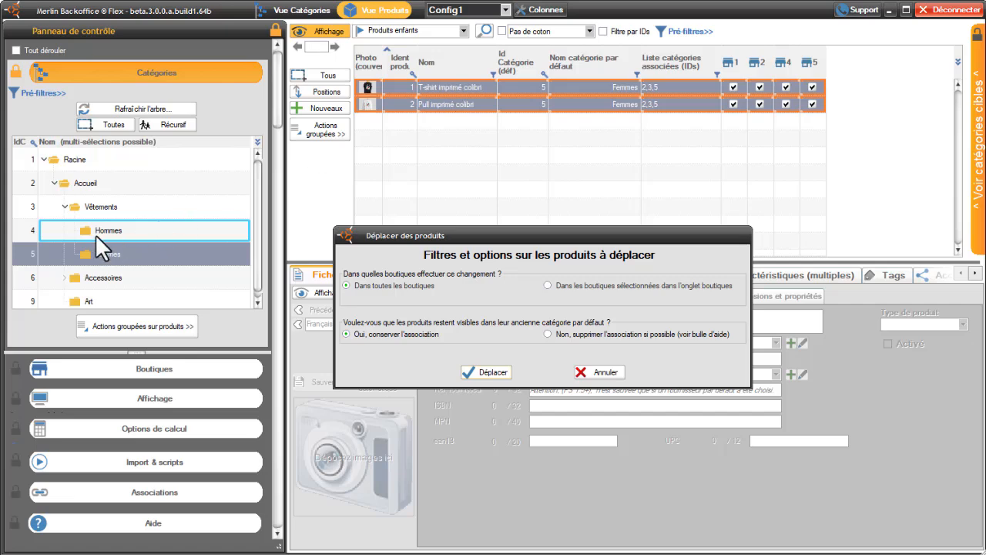
{"action": "left_click", "coordinate": [488, 374]}
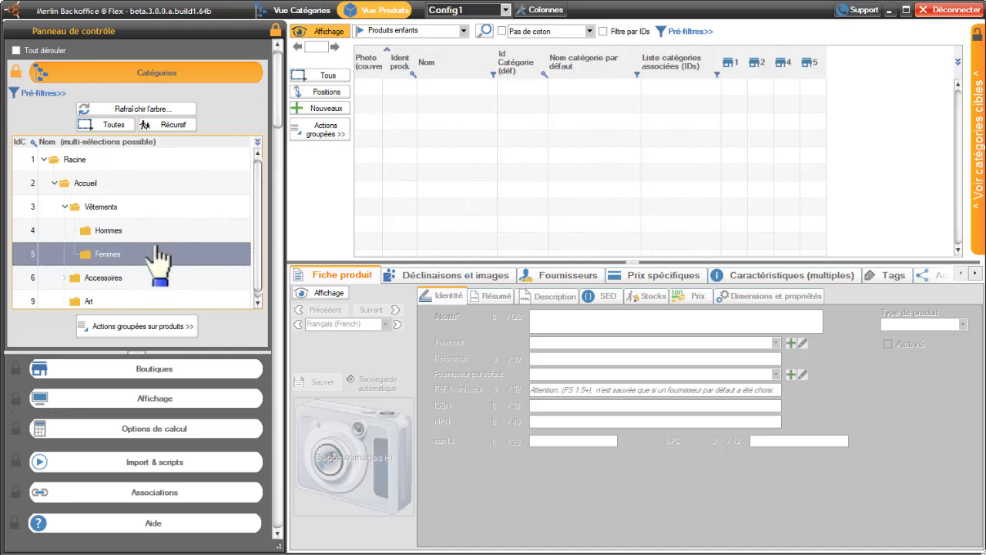
Step: List the child products of the Hommes category and check the list of shops
{"action": "left_click", "coordinate": [112, 232]}
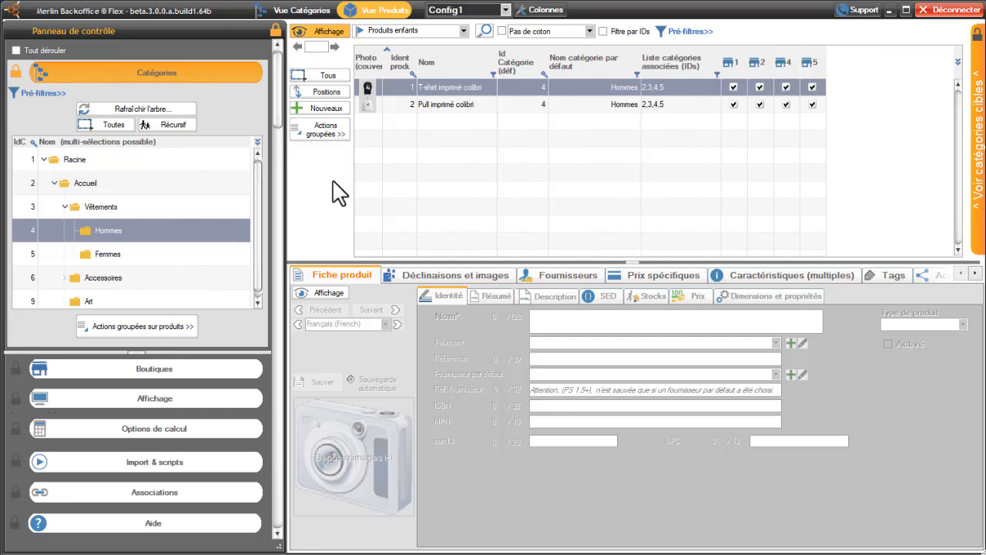
{"action": "left_click", "coordinate": [171, 365]}
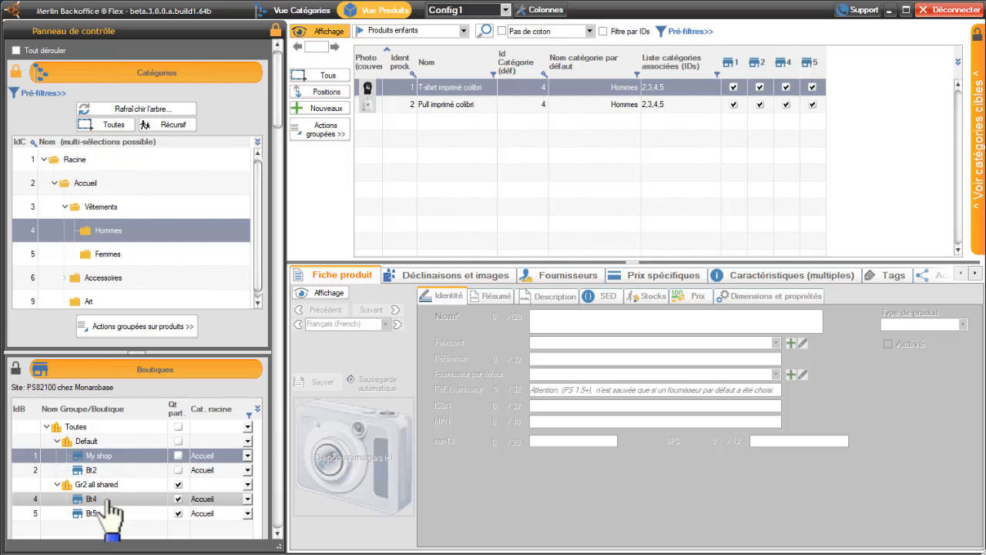
{"action": "left_click", "coordinate": [146, 361]}
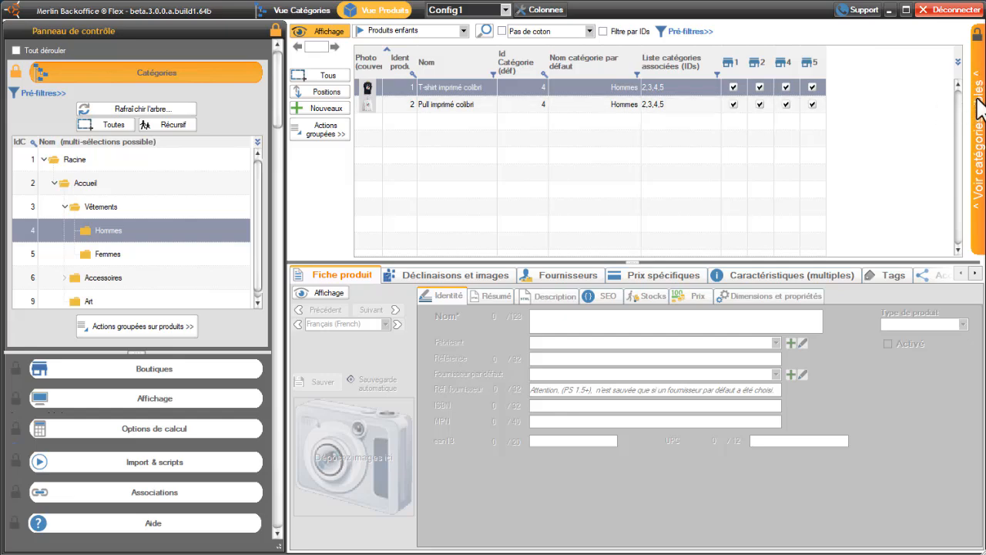
Step: Show the target categories with their product associations and adjust the width of the target category name column
{"action": "left_click", "coordinate": [978, 50]}
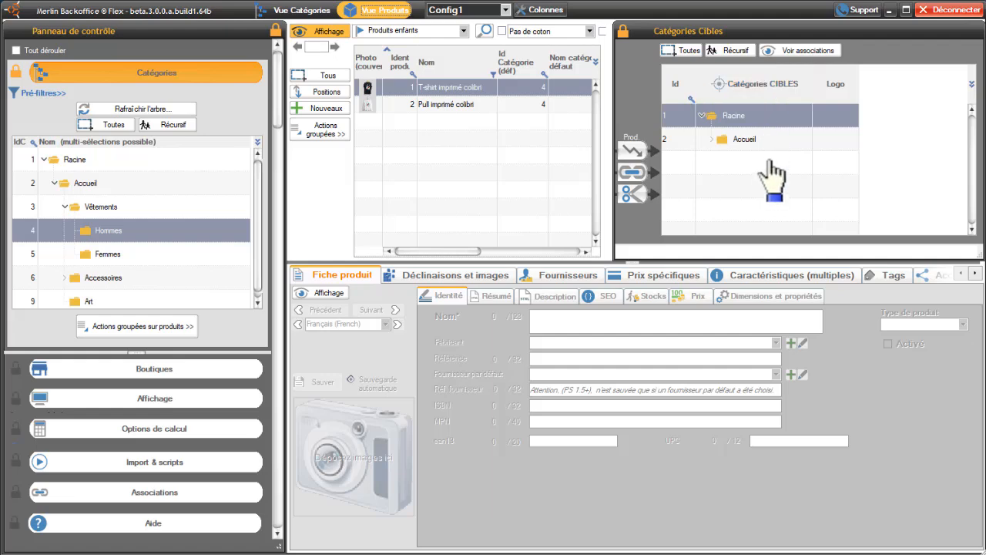
{"action": "left_click", "coordinate": [801, 51]}
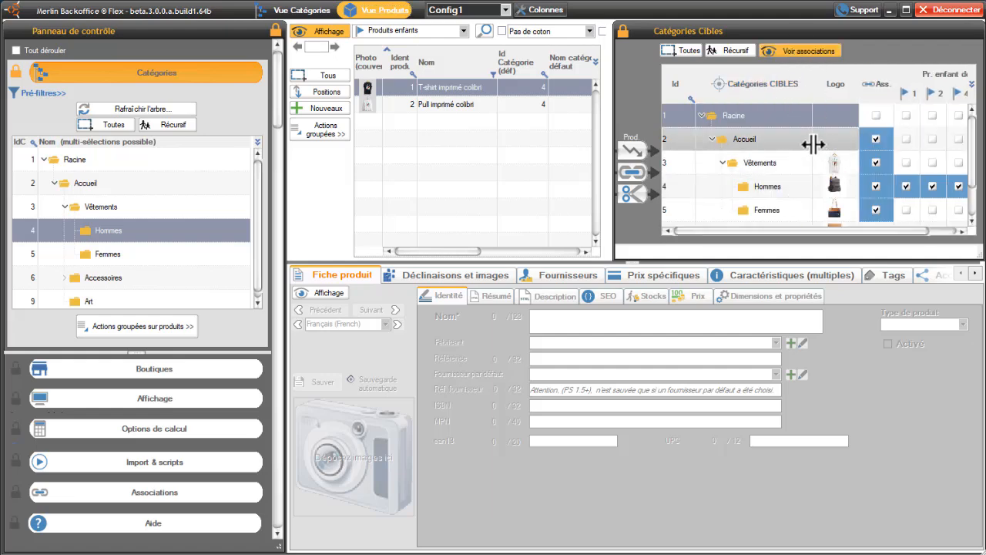
{"action": "left_click_drag", "start_coordinate": [806, 143], "coordinate": [771, 144]}
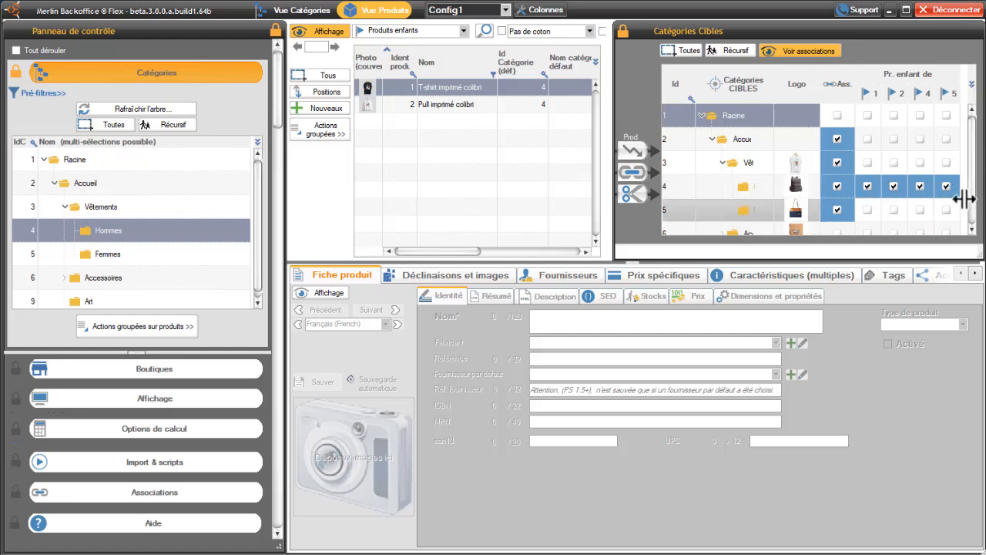
{"action": "left_click_drag", "start_coordinate": [775, 149], "coordinate": [817, 146]}
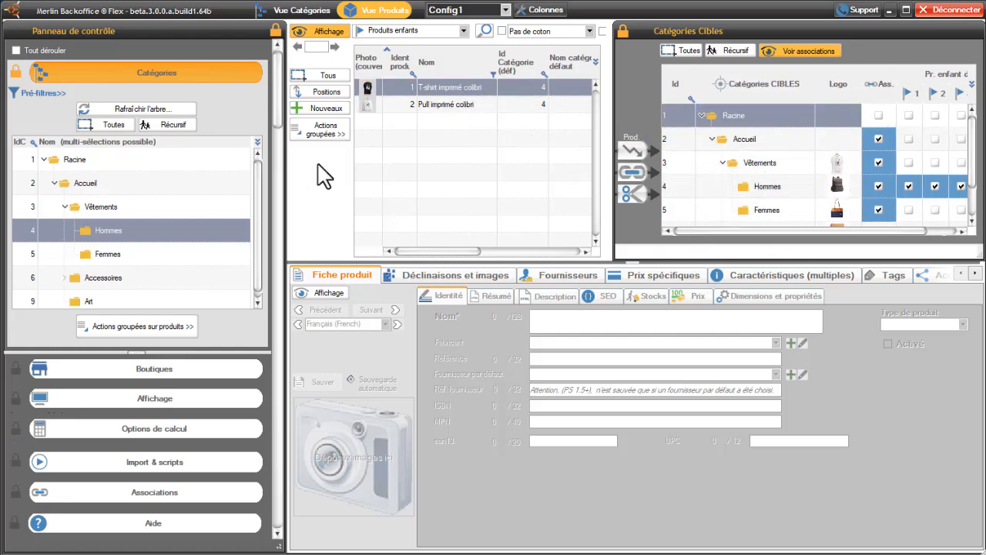
Step: Move T-shirt imprimé colibri and Pull imprimé colibri to the target category Femmes in all shops, removing the association with their former default category
{"action": "left_click", "coordinate": [444, 106]}
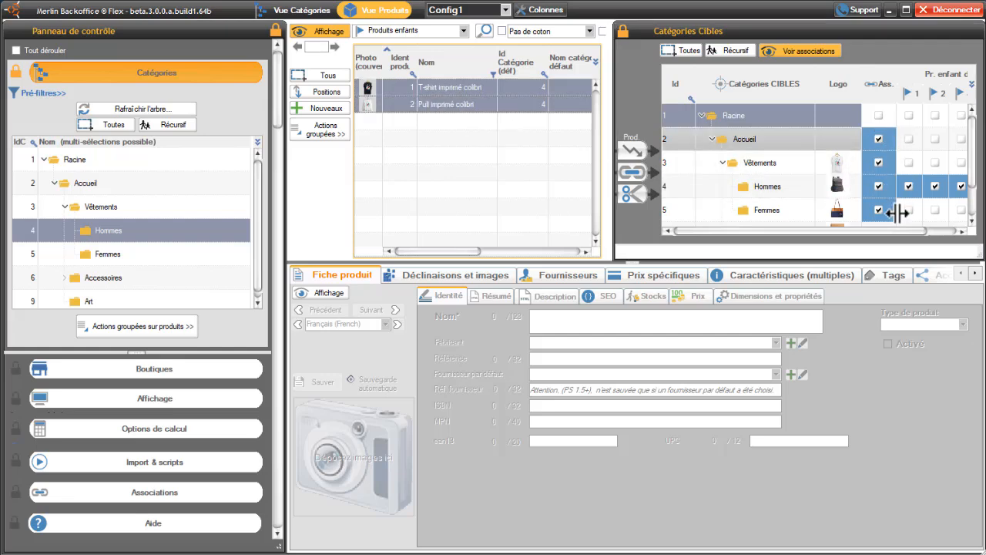
{"action": "scroll", "coordinate": [974, 193], "scroll_direction": "down", "scroll_amount": 1}
{"action": "scroll", "coordinate": [974, 193], "scroll_direction": "up", "scroll_amount": 1}
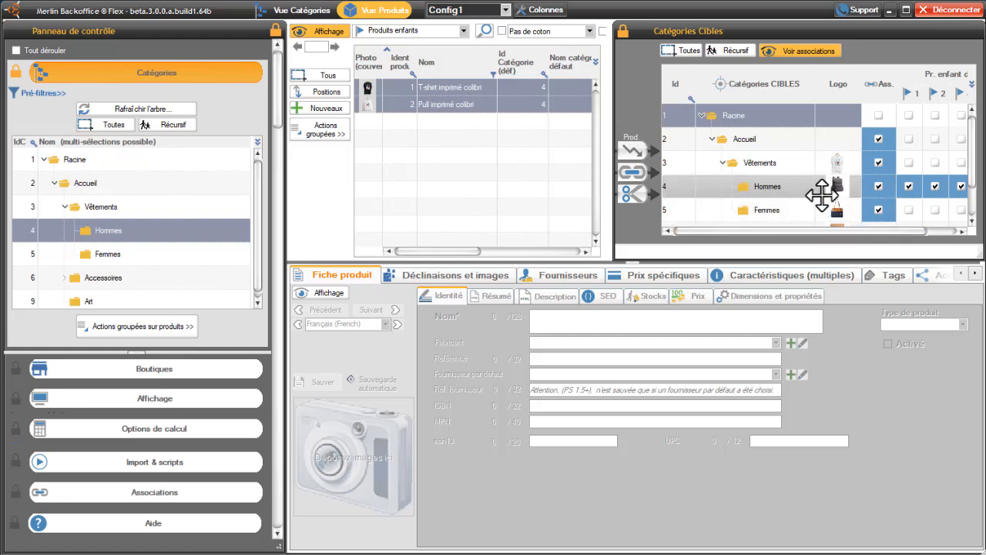
{"action": "left_click_drag", "start_coordinate": [812, 193], "coordinate": [789, 193]}
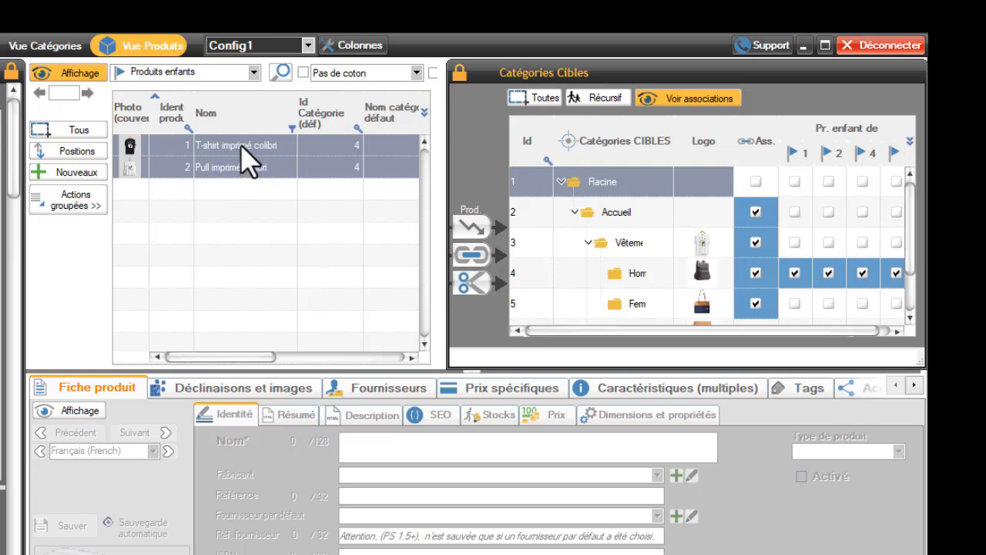
{"action": "left_click_drag", "start_coordinate": [245, 158], "coordinate": [638, 305]}
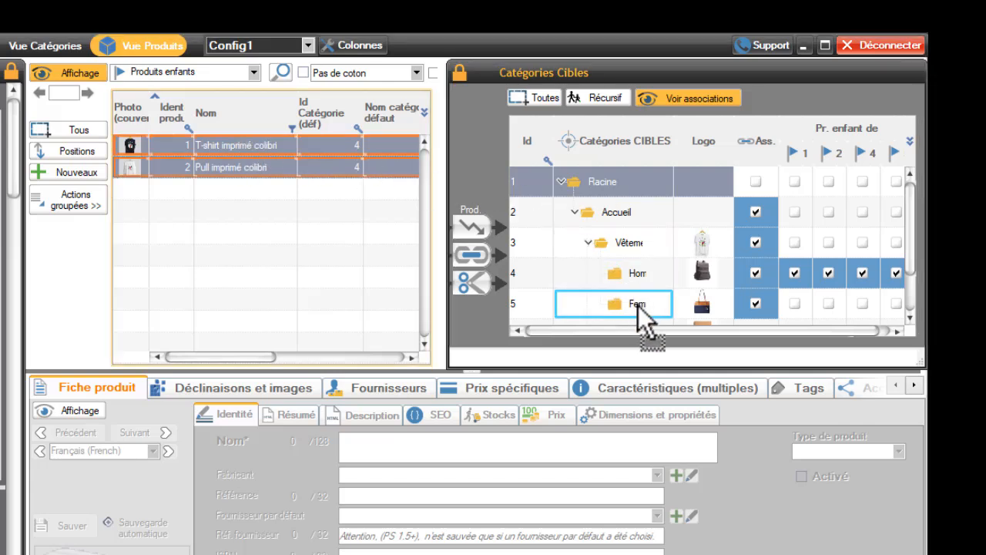
{"action": "left_click_drag", "start_coordinate": [638, 305], "coordinate": [637, 305]}
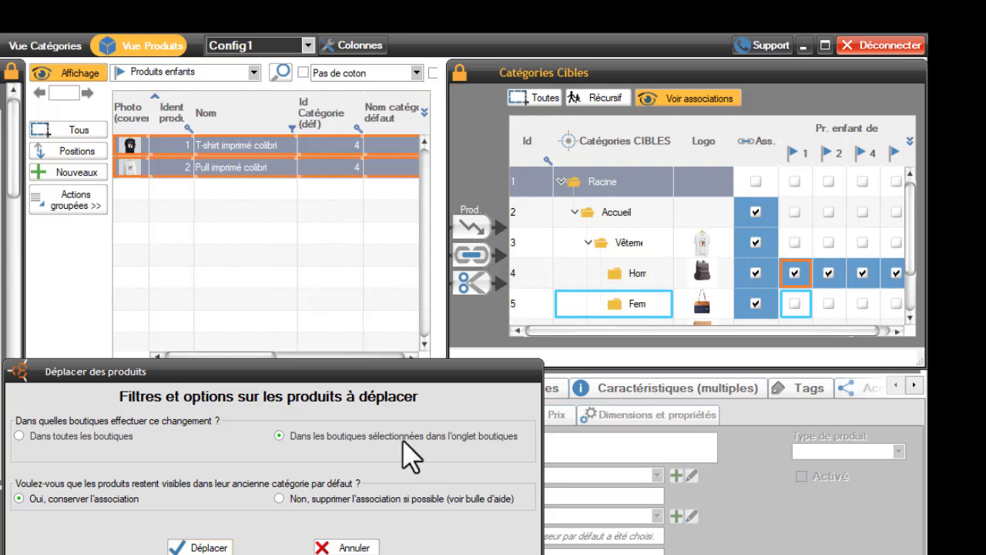
{"action": "left_click", "coordinate": [19, 439]}
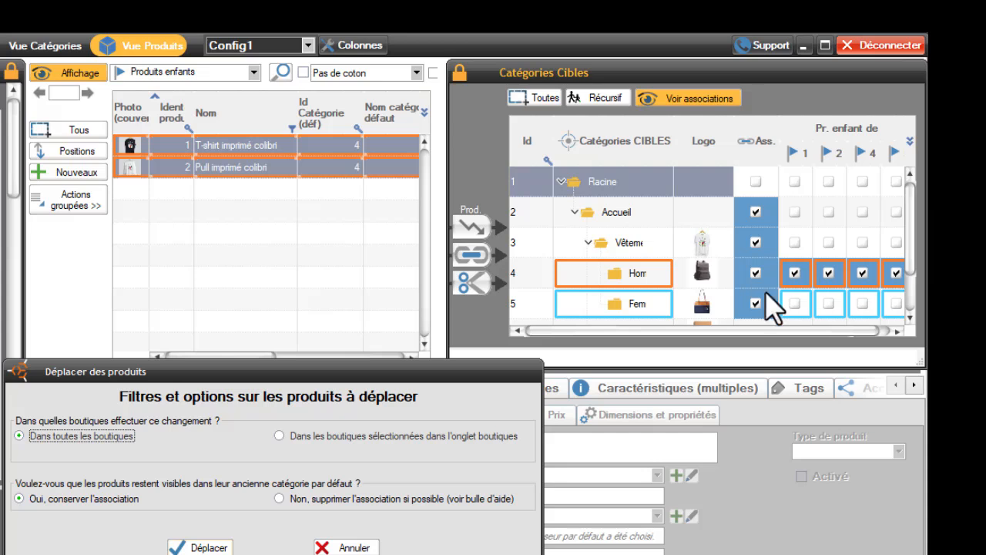
{"action": "left_click", "coordinate": [280, 499]}
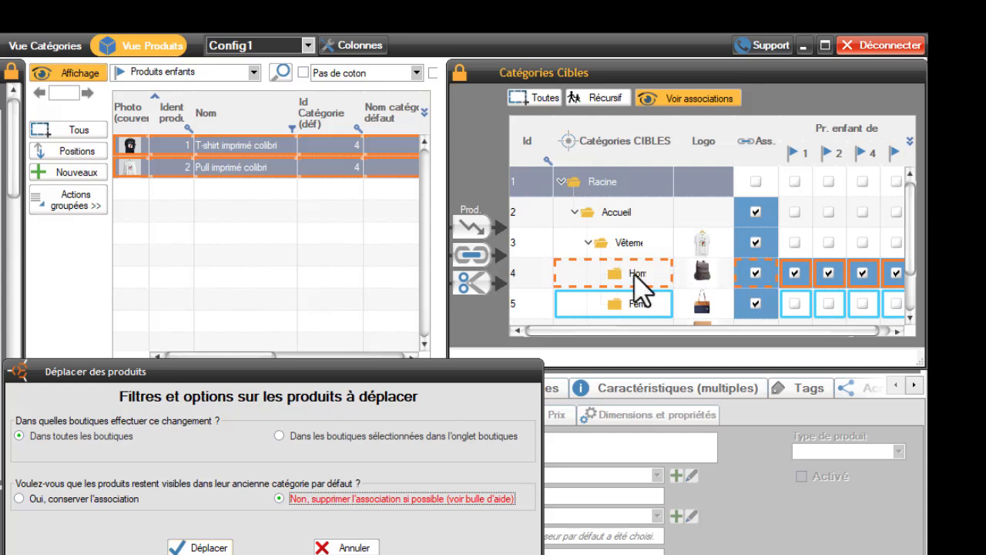
{"action": "left_click", "coordinate": [280, 436]}
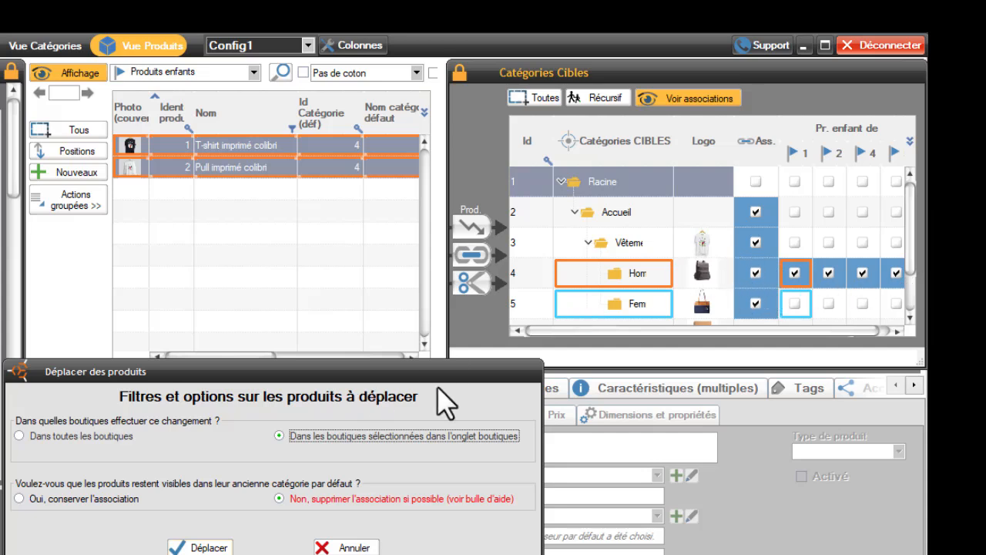
{"action": "left_click", "coordinate": [20, 436]}
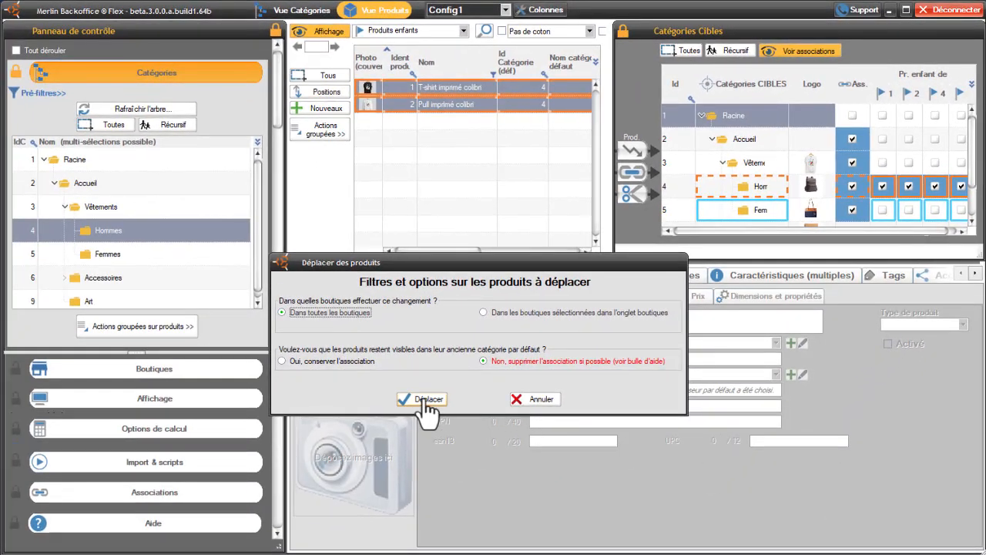
{"action": "left_click", "coordinate": [424, 399]}
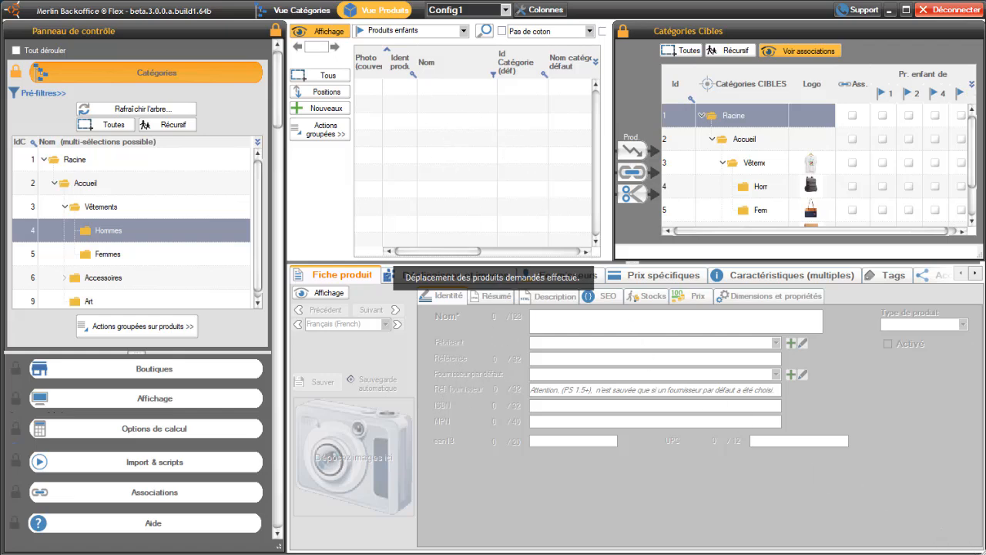
Step: List the Femmes child products and move T-shirt imprimé colibri to Hommes in shop 2 only, removing its former default category association if possible
{"action": "left_click", "coordinate": [168, 259]}
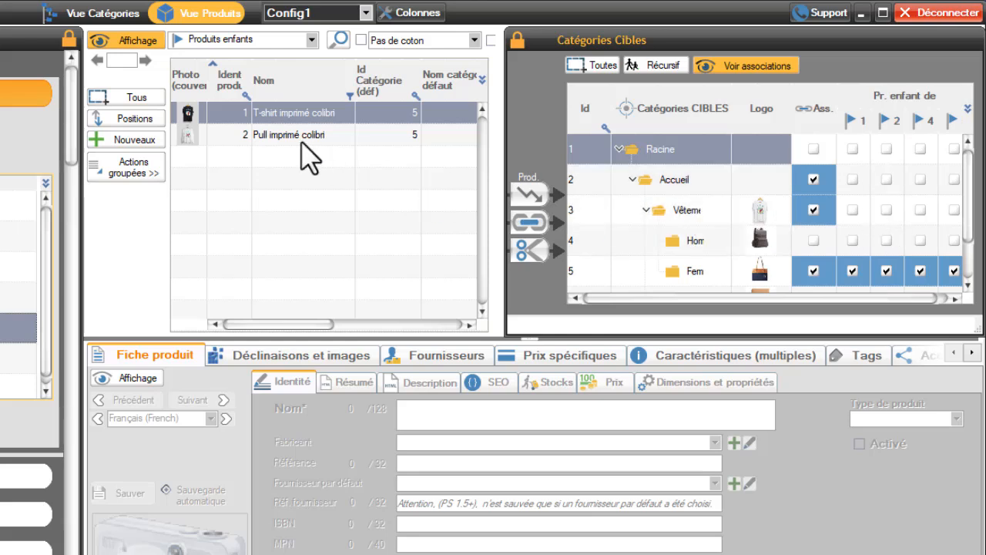
{"action": "left_click_drag", "start_coordinate": [280, 113], "coordinate": [637, 188]}
{"action": "left_click_drag", "start_coordinate": [670, 228], "coordinate": [889, 245]}
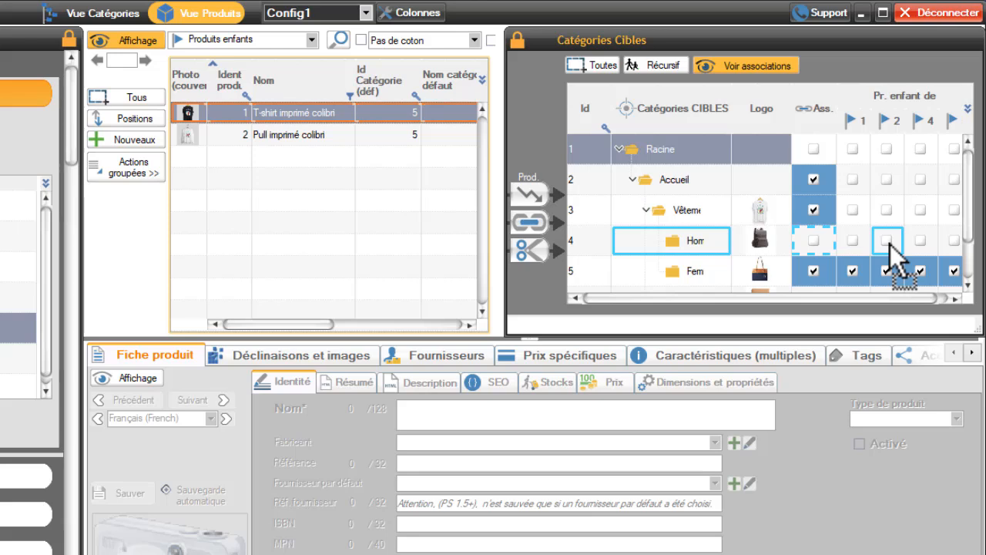
{"action": "mouse_move", "coordinate": [890, 244]}
{"action": "left_mouse_down"}
{"action": "mouse_move", "coordinate": [882, 234]}
{"action": "mouse_move", "coordinate": [894, 234]}
{"action": "mouse_move", "coordinate": [896, 250]}
{"action": "mouse_move", "coordinate": [878, 253]}
{"action": "mouse_move", "coordinate": [885, 237]}
{"action": "mouse_move", "coordinate": [893, 241]}
{"action": "left_mouse_up"}
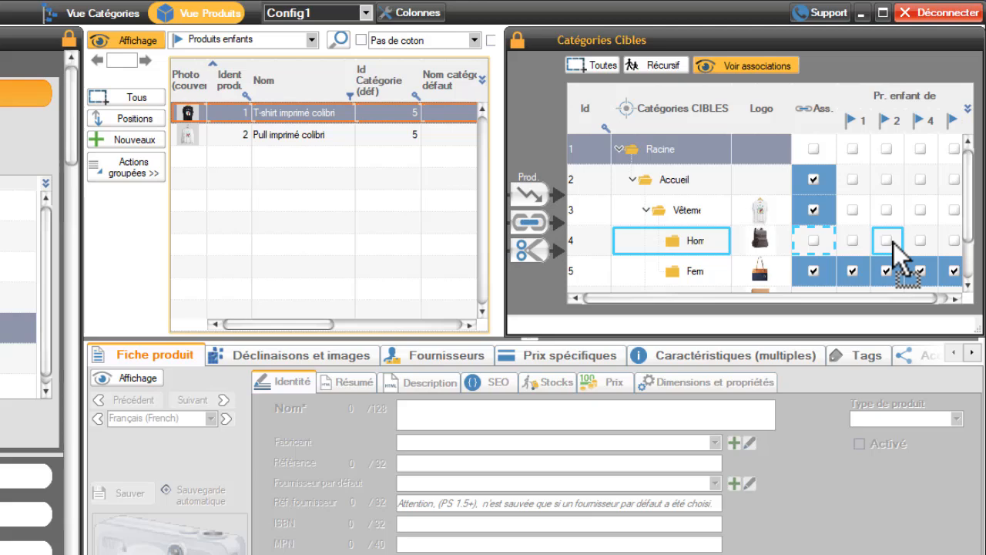
{"action": "left_click_drag", "start_coordinate": [893, 245], "coordinate": [890, 244]}
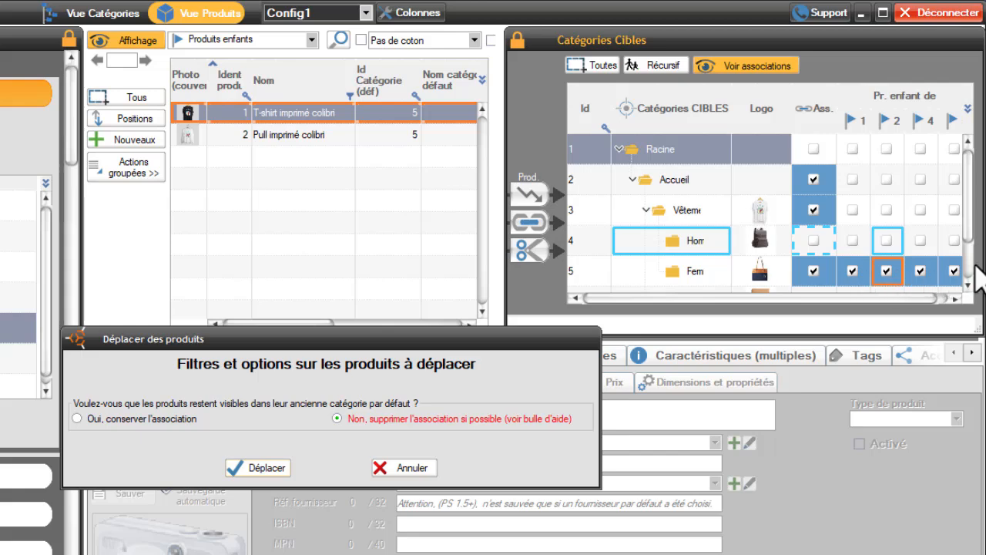
{"action": "left_click", "coordinate": [336, 418]}
{"action": "left_click", "coordinate": [76, 418]}
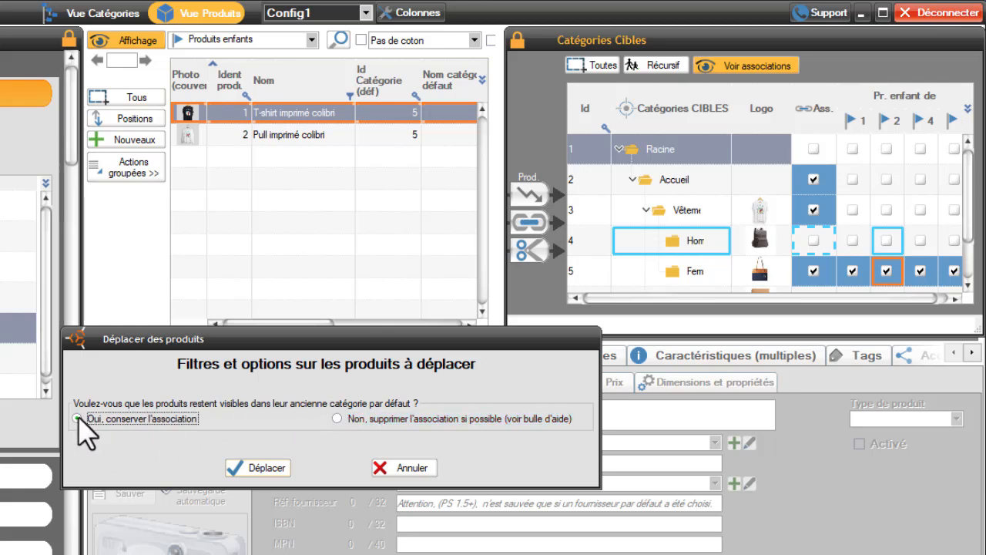
{"action": "left_click", "coordinate": [339, 419]}
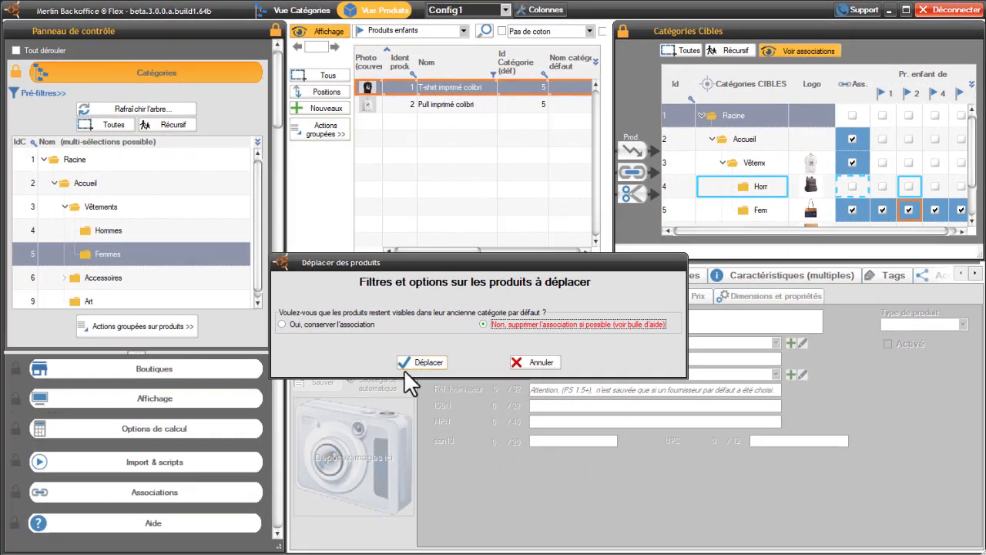
{"action": "left_click", "coordinate": [423, 363]}
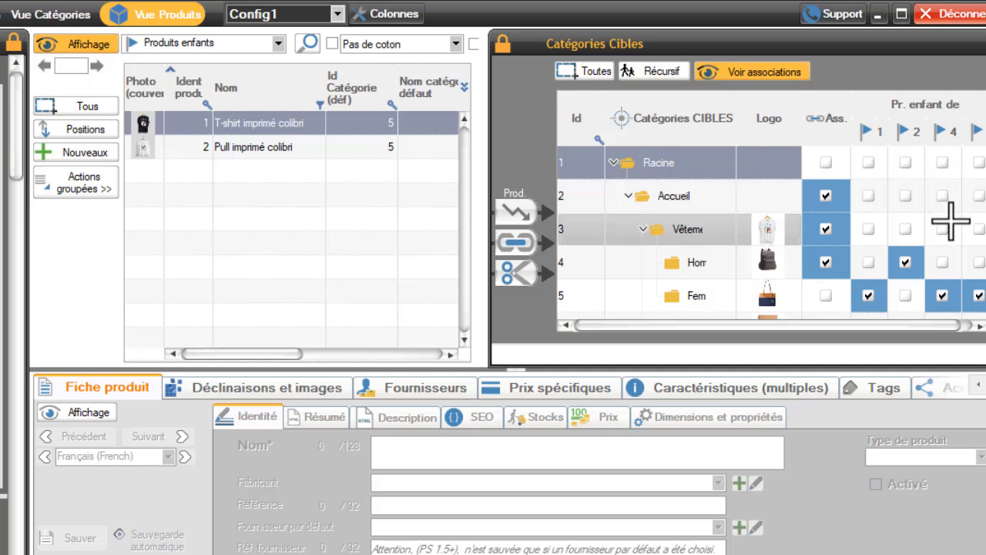
Step: Make both products children of Vêtements in shop 4 only, removing the association with their former default category if possible
{"action": "left_click", "coordinate": [248, 152]}
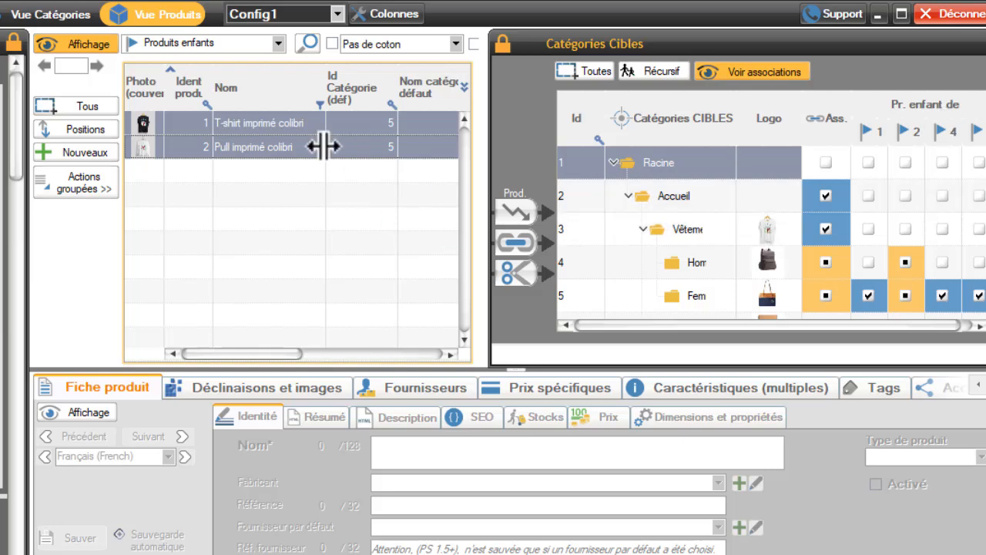
{"action": "left_click", "coordinate": [942, 232]}
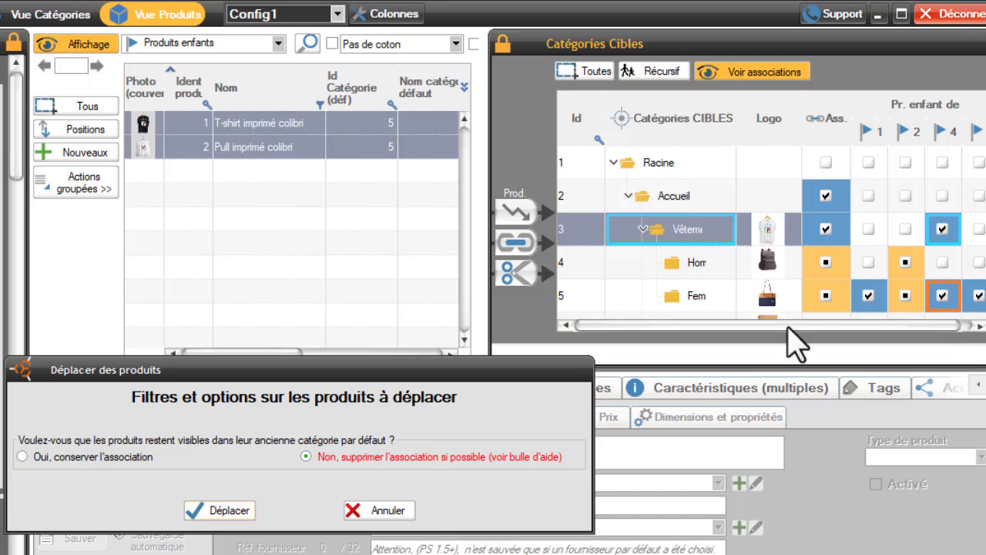
{"action": "left_click", "coordinate": [20, 459]}
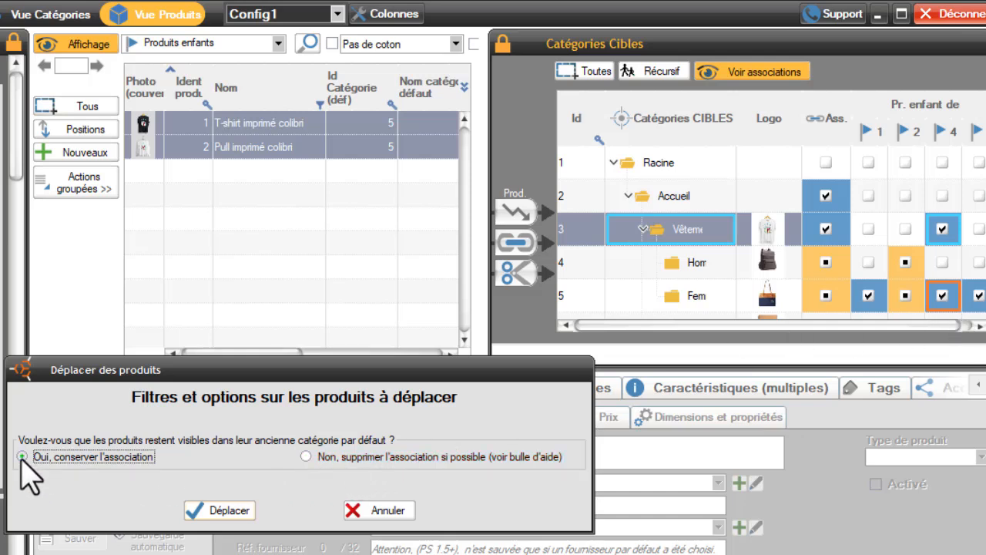
{"action": "left_click", "coordinate": [312, 458]}
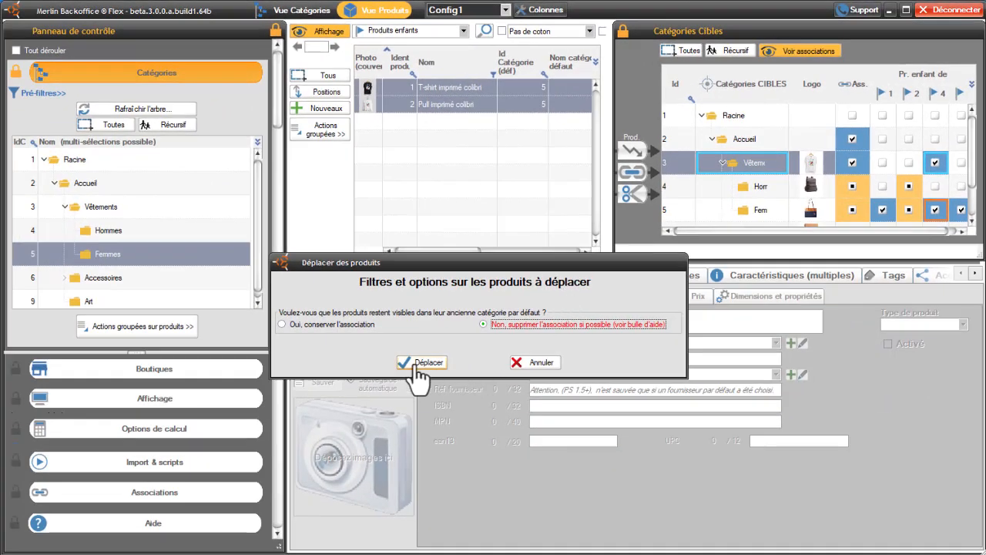
{"action": "left_click", "coordinate": [422, 363]}
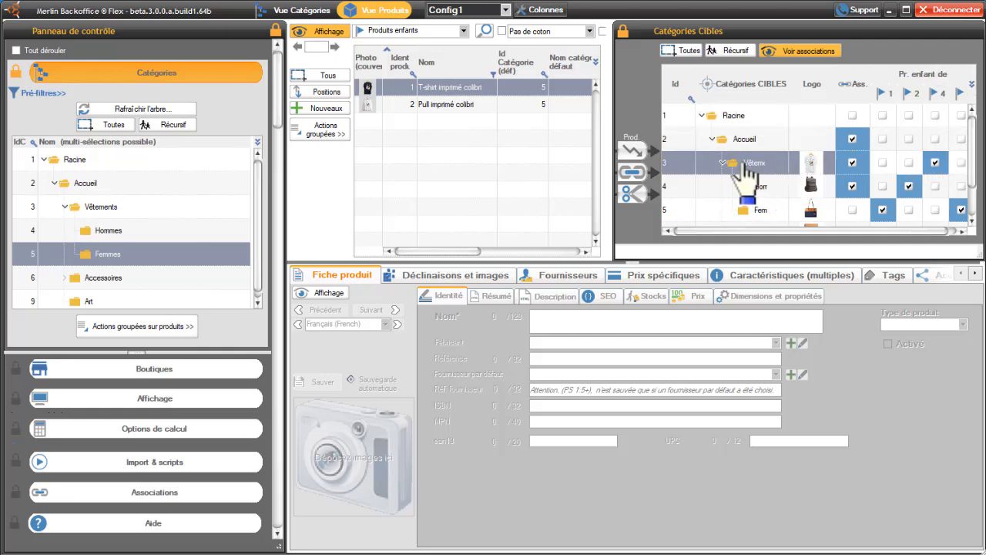
Step: Select both colibri products and switch off the display of associations in the target categories
{"action": "left_click", "coordinate": [453, 106], "text": "shift"}
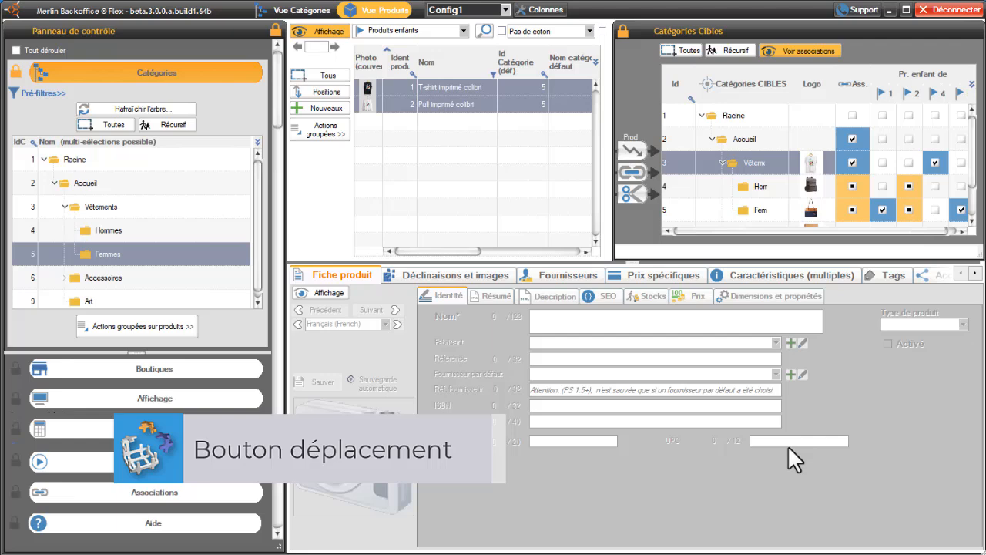
{"action": "left_click", "coordinate": [798, 56]}
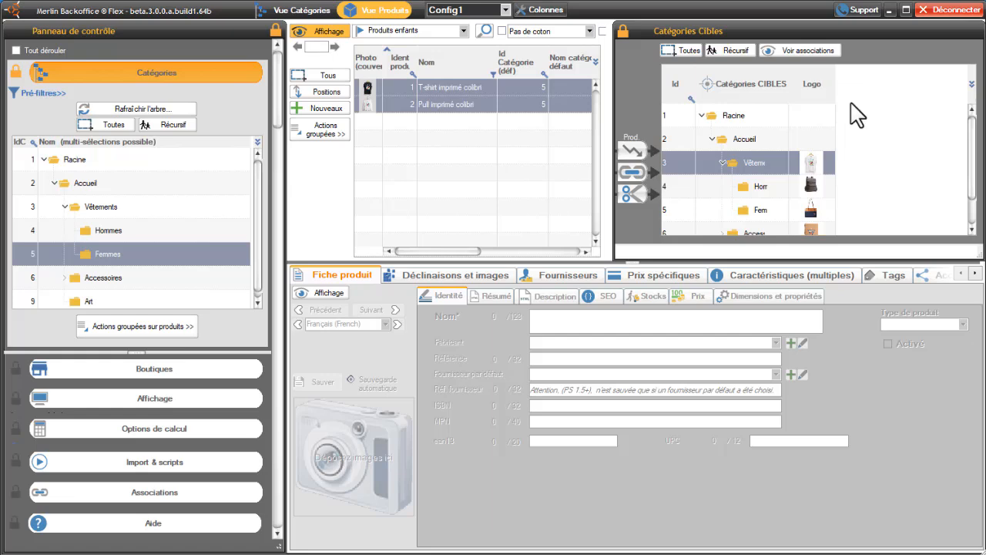
{"action": "left_click", "coordinate": [809, 58]}
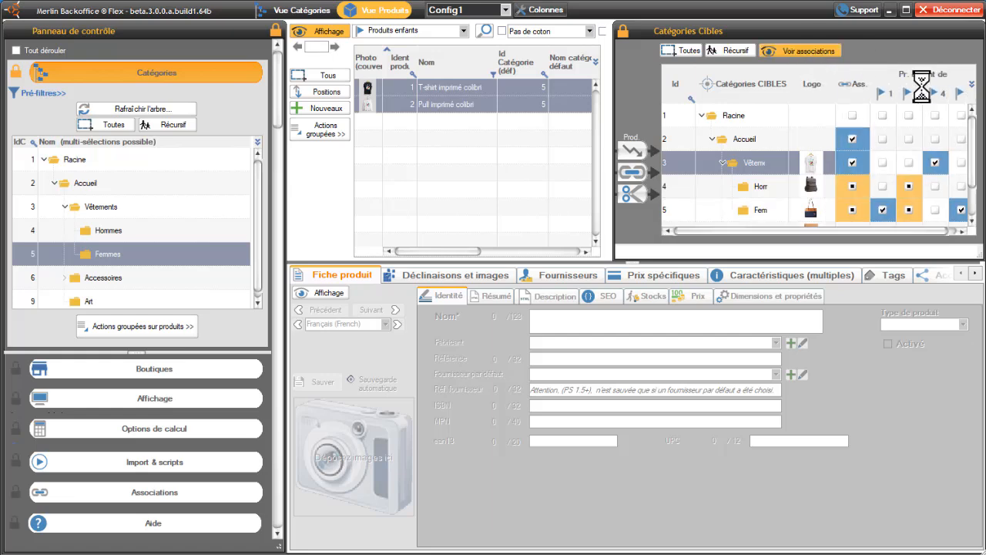
{"action": "left_click", "coordinate": [802, 54]}
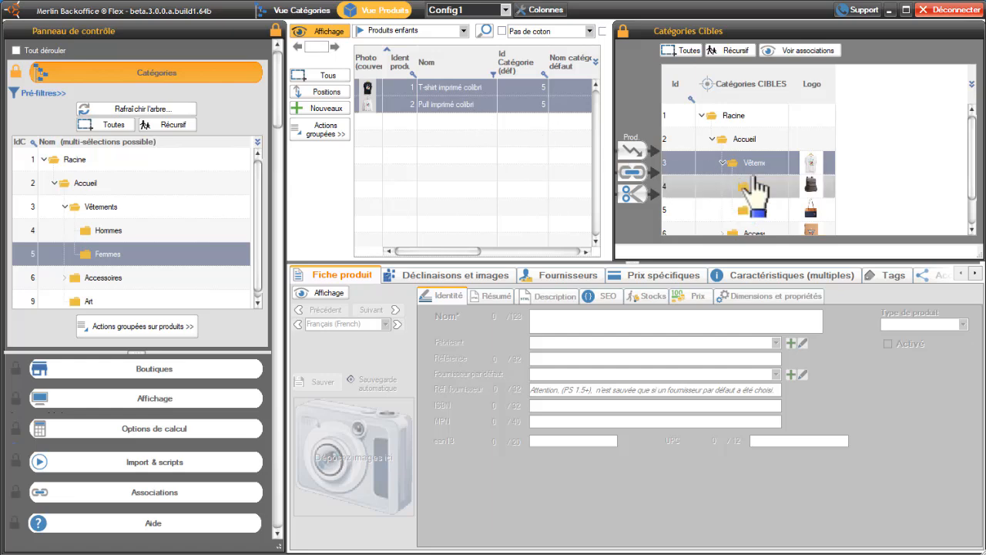
{"action": "left_click", "coordinate": [807, 50]}
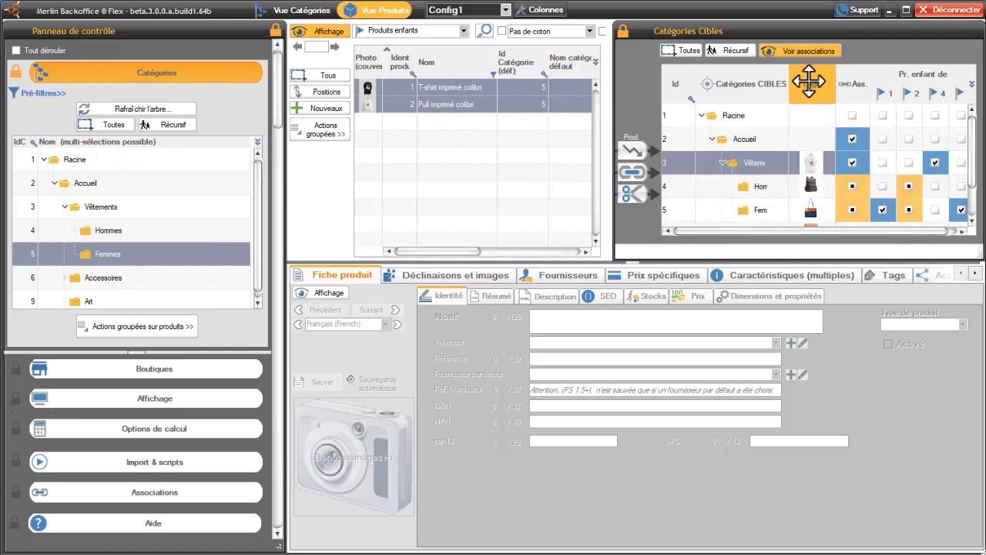
{"action": "left_click", "coordinate": [794, 53]}
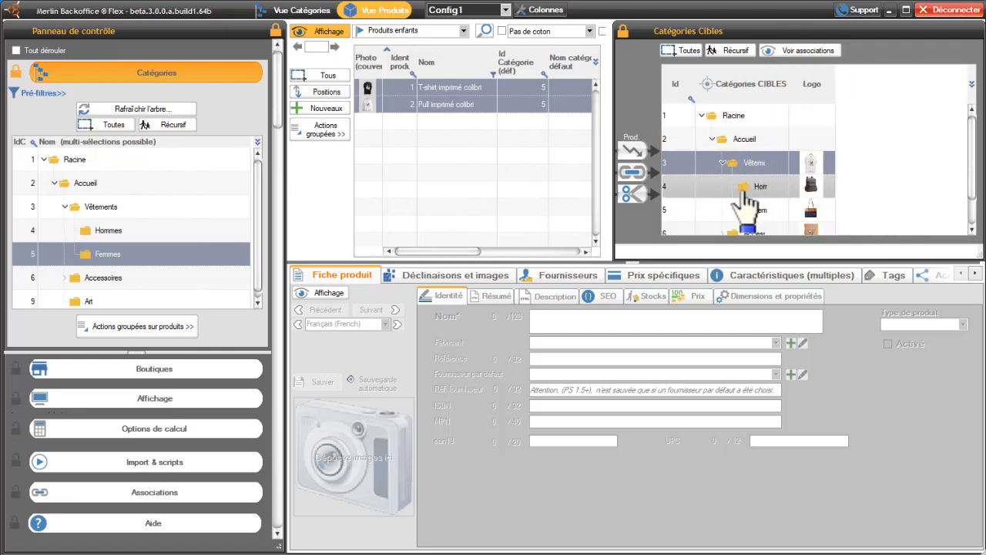
Step: Select Hommes as the target category and switch on the display of associations in the target categories
{"action": "left_click", "coordinate": [761, 192]}
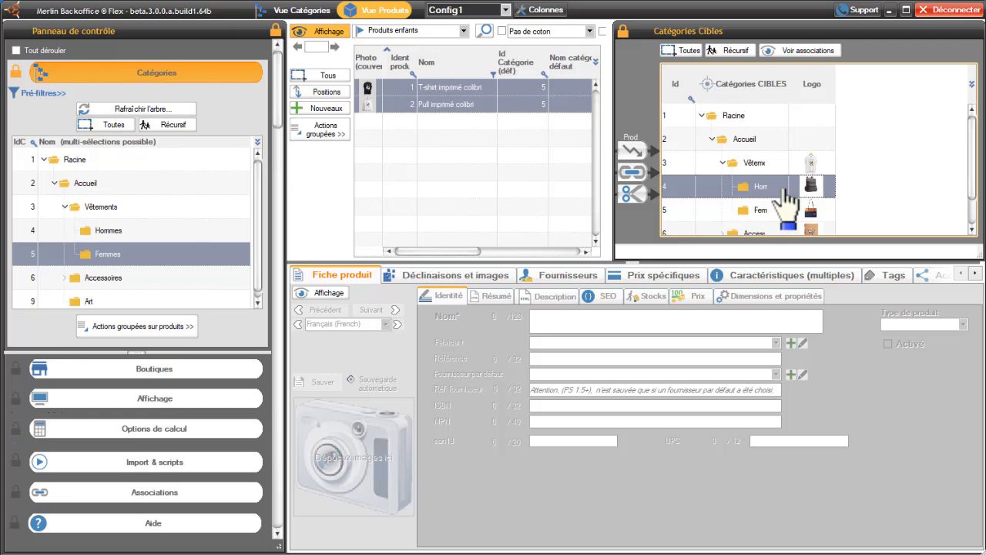
{"action": "left_click", "coordinate": [633, 156]}
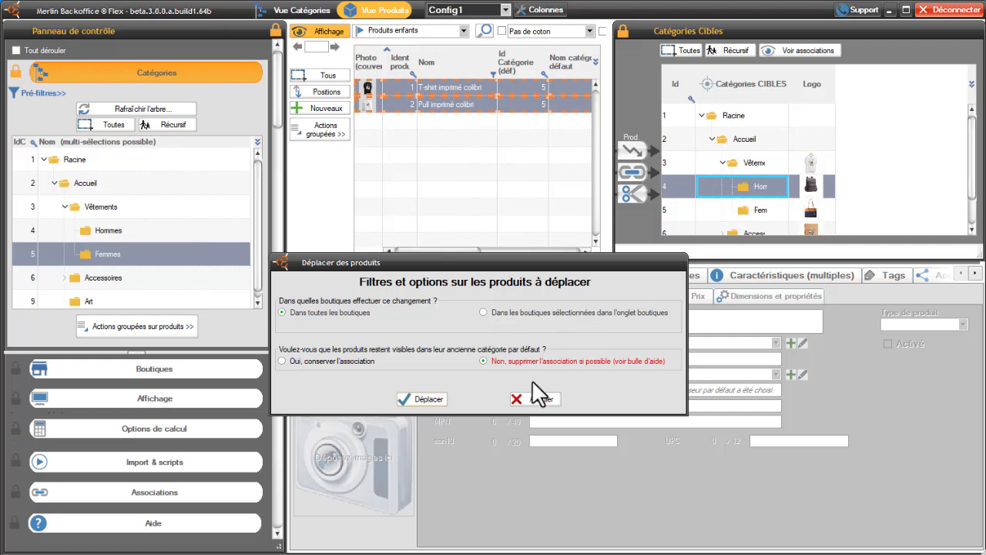
{"action": "left_click", "coordinate": [541, 400]}
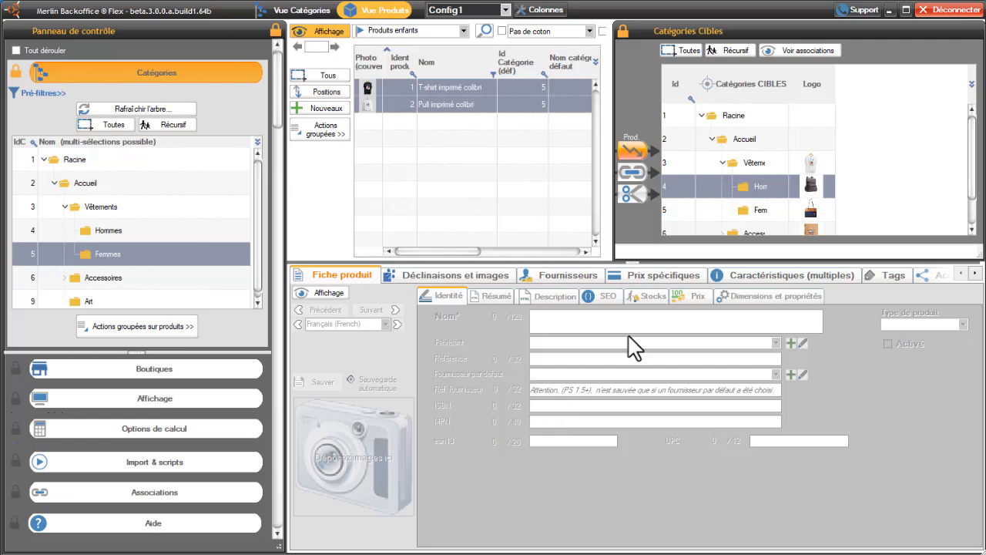
{"action": "left_click", "coordinate": [793, 51]}
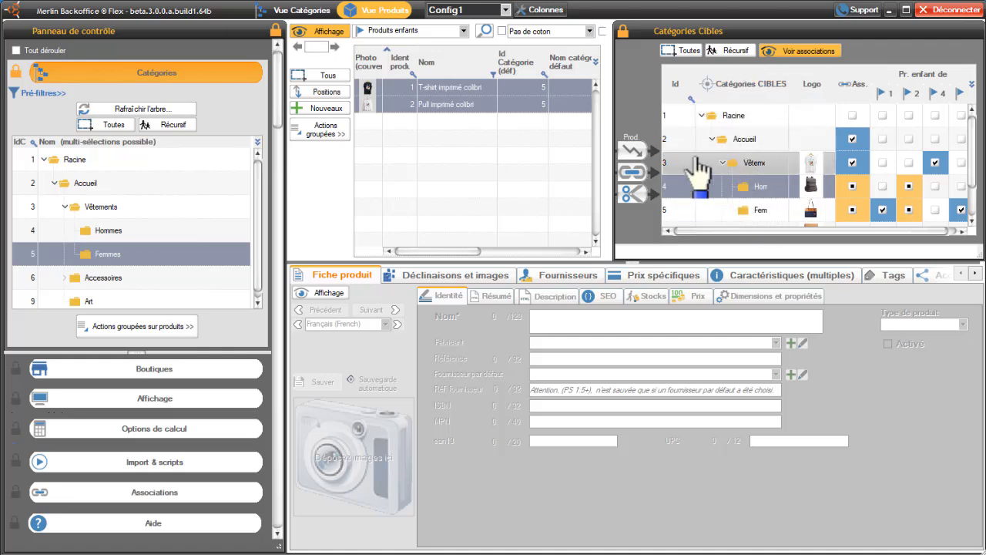
Step: Move both colibri products to Hommes in all shops, removing the association with their former default category if possible
{"action": "left_click", "coordinate": [633, 151]}
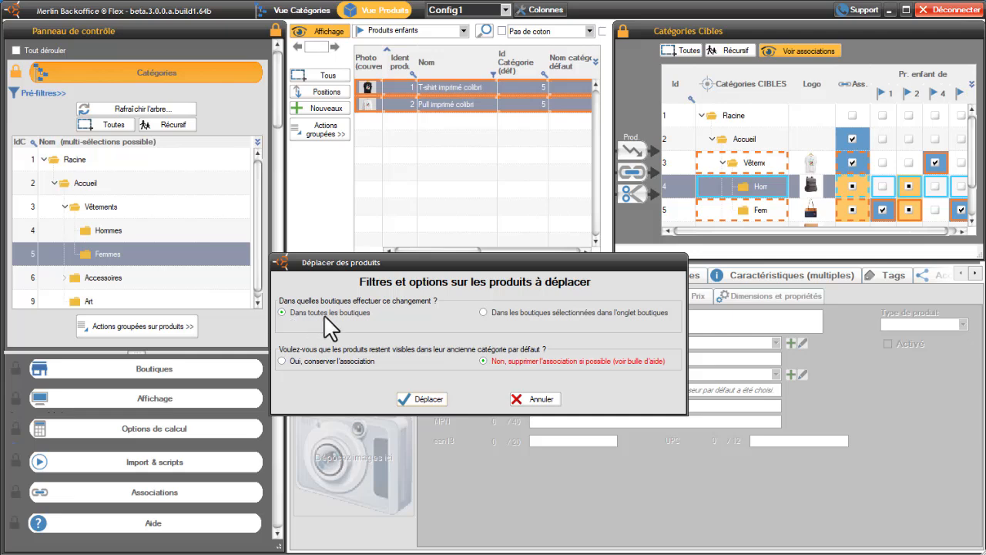
{"action": "left_click", "coordinate": [484, 312]}
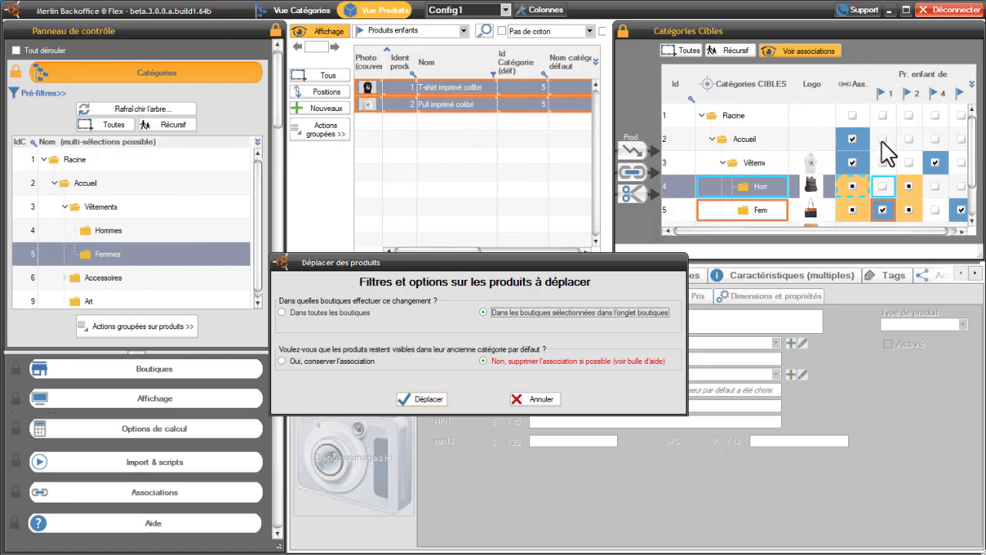
{"action": "left_click", "coordinate": [882, 209]}
{"action": "left_click", "coordinate": [282, 312]}
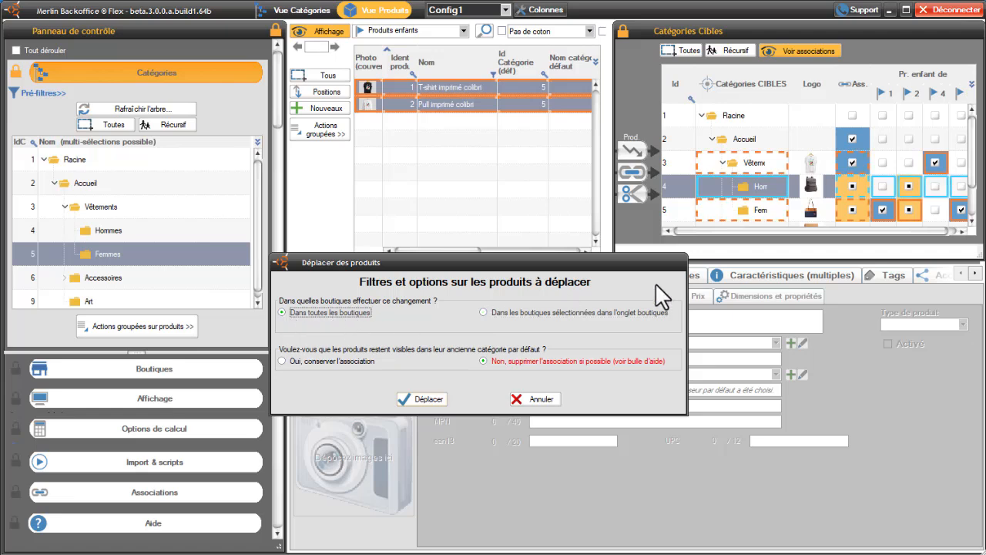
{"action": "left_click", "coordinate": [425, 400]}
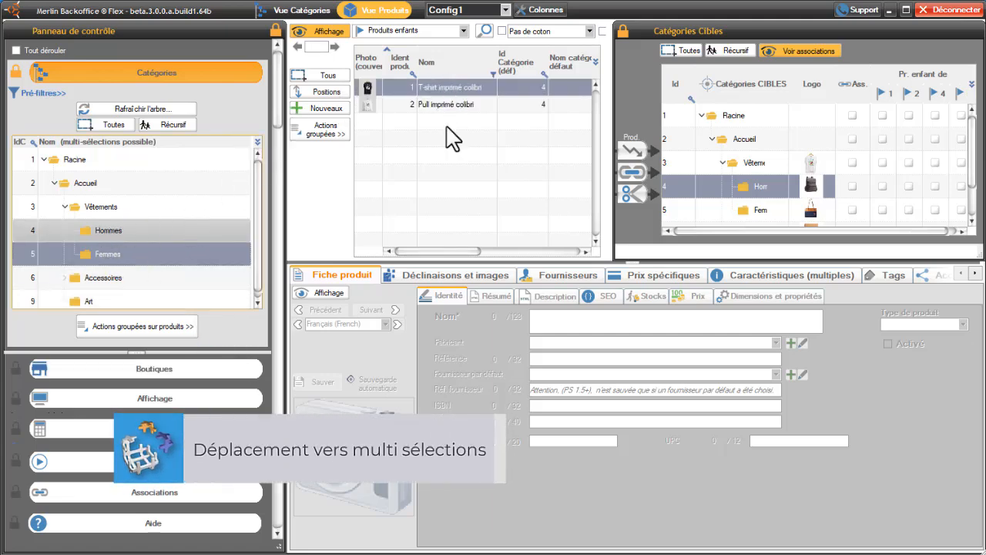
Step: Select both products under Hommes and try to move them to the target categories Hommes and Femmes at once
{"action": "left_click", "coordinate": [461, 107], "text": "ctrl"}
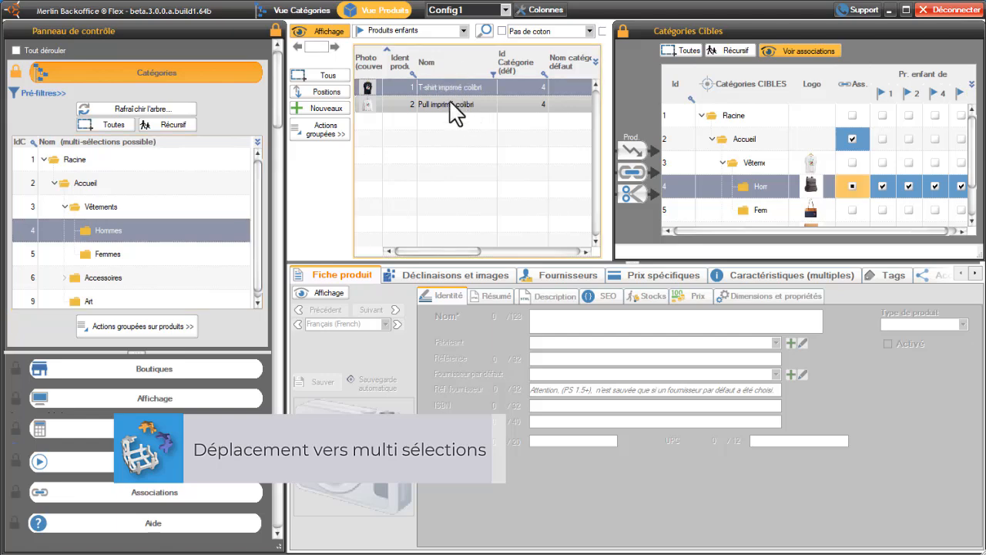
{"action": "left_click_drag", "start_coordinate": [456, 112], "coordinate": [777, 221]}
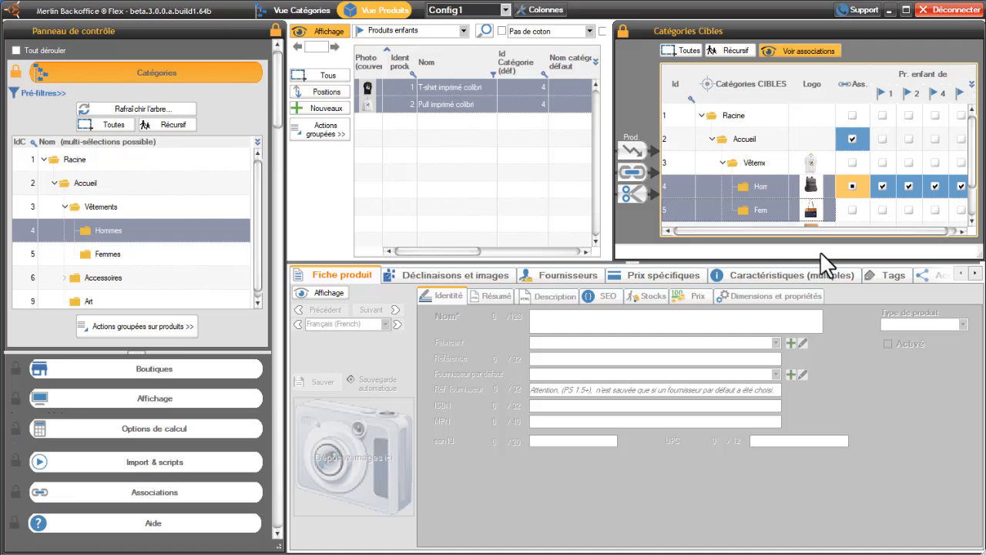
{"action": "left_click", "coordinate": [636, 158]}
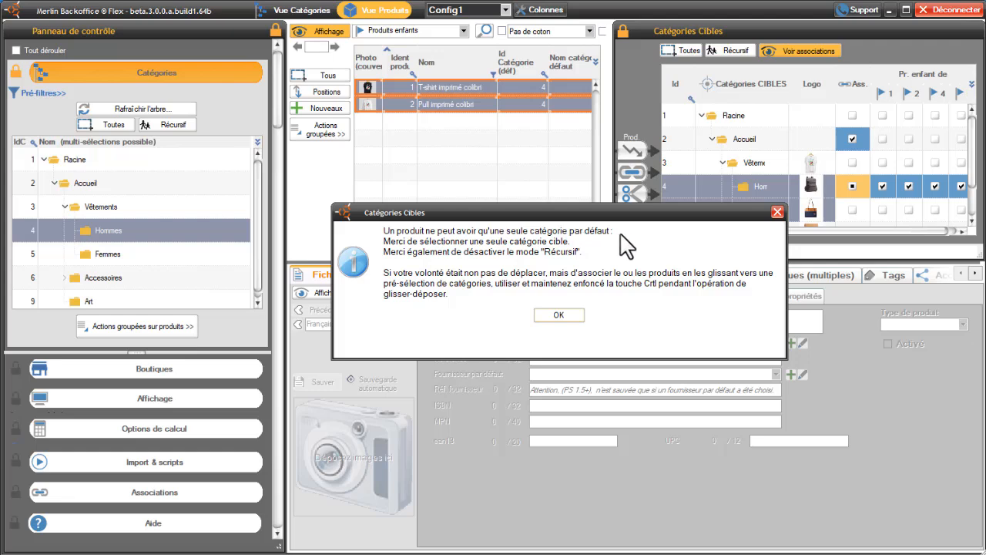
{"action": "left_click_drag", "start_coordinate": [627, 213], "coordinate": [623, 266]}
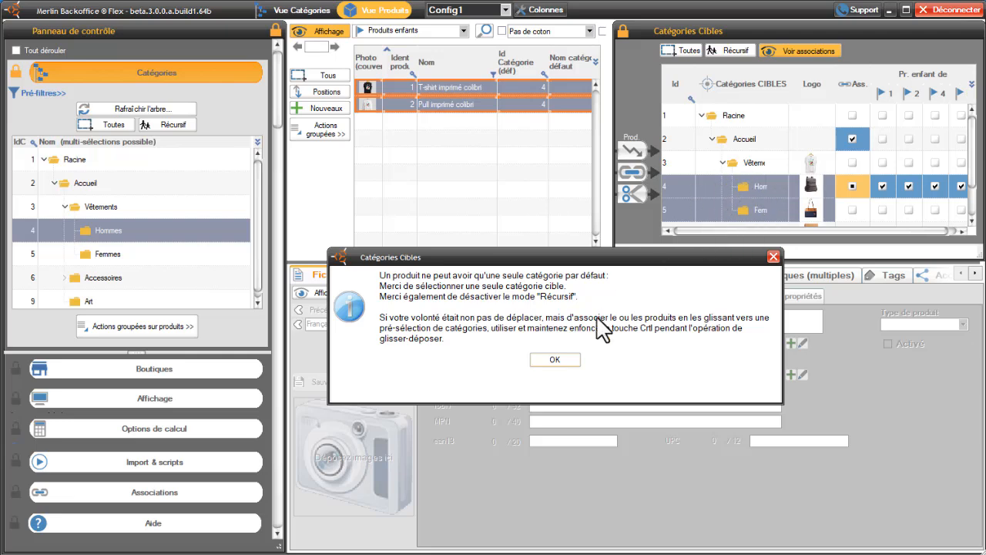
{"action": "left_click", "coordinate": [563, 361]}
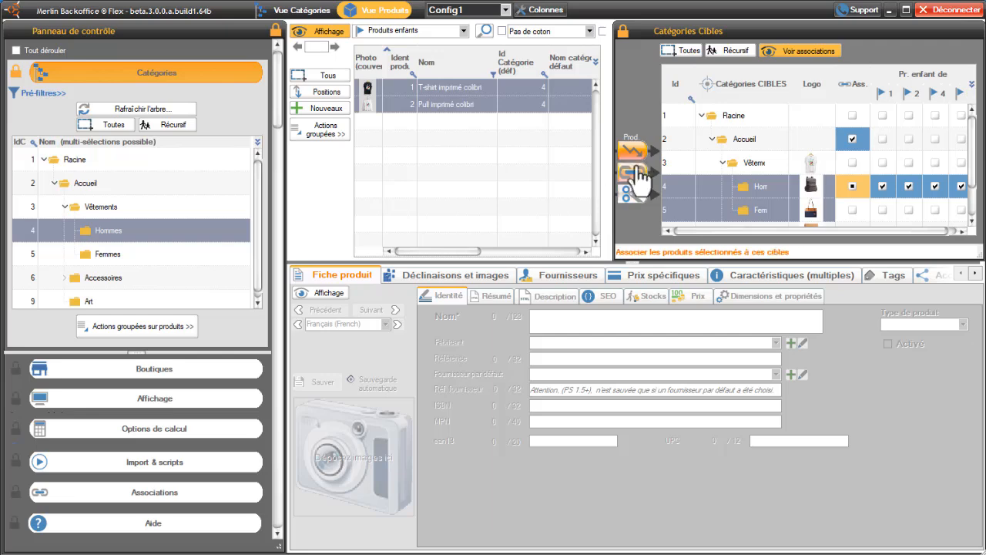
{"action": "left_click_drag", "start_coordinate": [648, 152], "coordinate": [638, 122]}
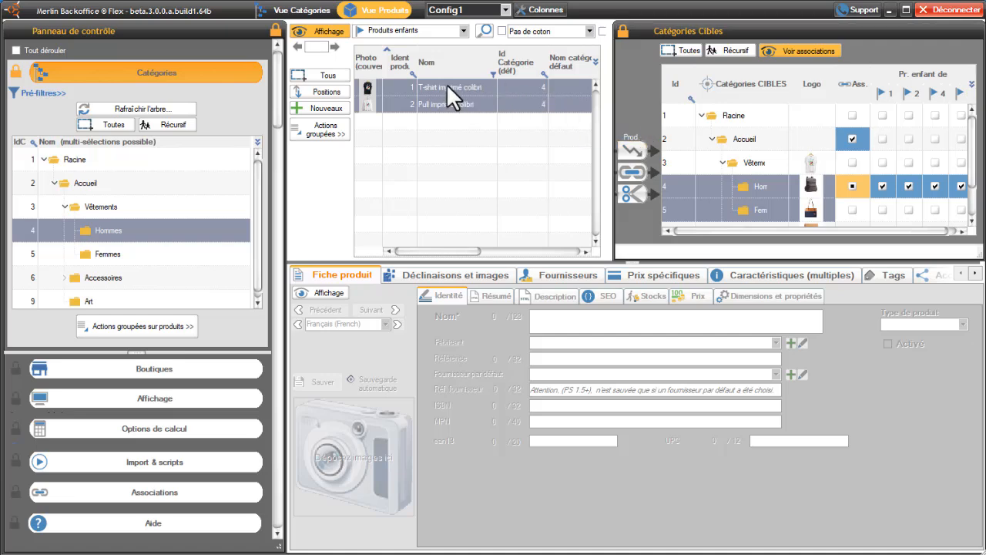
Step: Try to move both colibri products to the target category Femmes in shop 1 only, then cancel the move
{"action": "left_click_drag", "start_coordinate": [442, 83], "coordinate": [769, 171]}
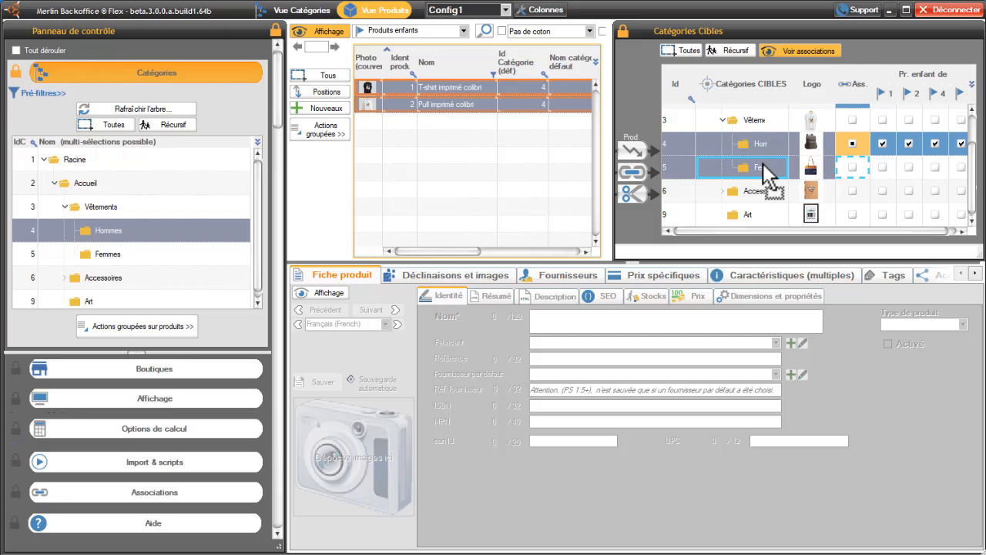
{"action": "left_click_drag", "start_coordinate": [762, 164], "coordinate": [882, 167]}
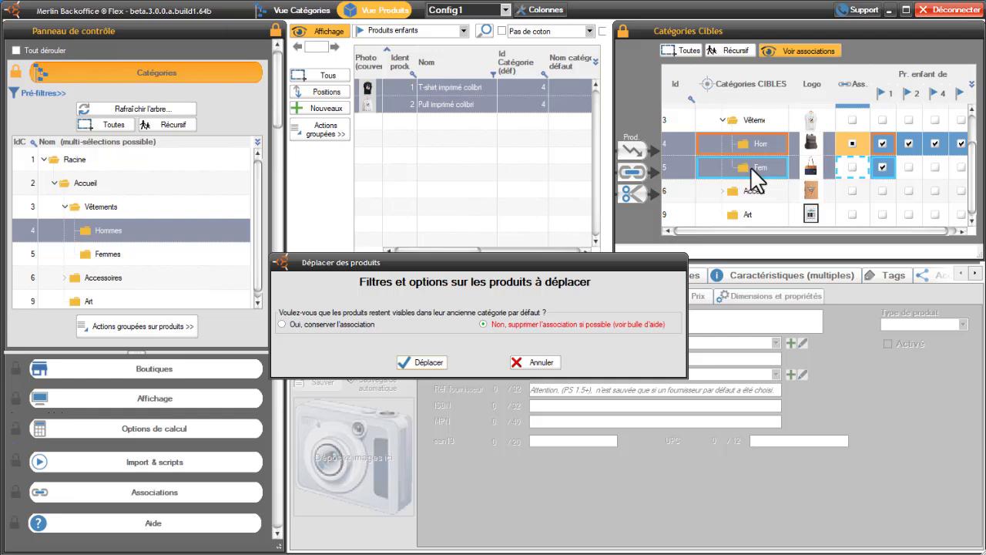
{"action": "left_click", "coordinate": [530, 364]}
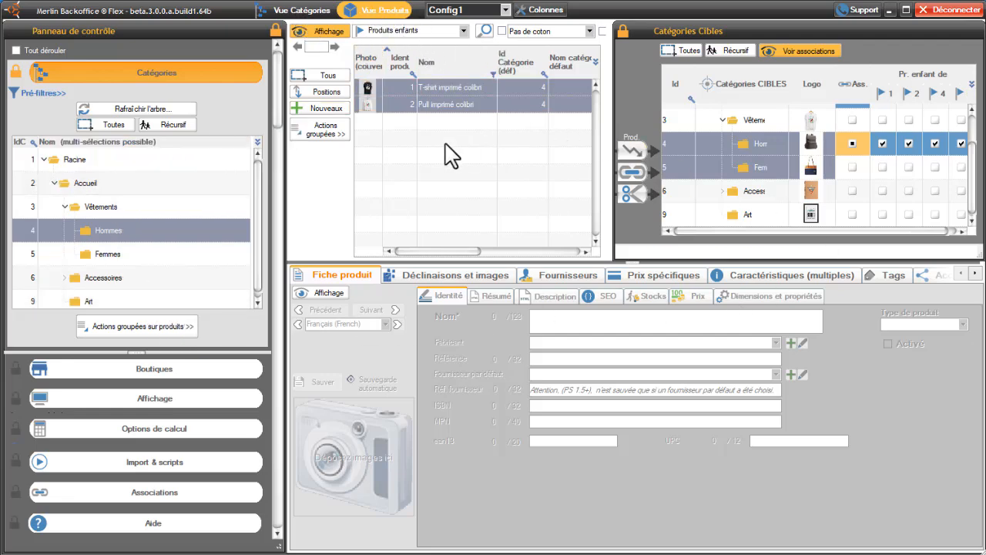
Step: Switch to the category view, narrow the control panel and widen the category identifier column slightly
{"action": "left_click", "coordinate": [301, 13]}
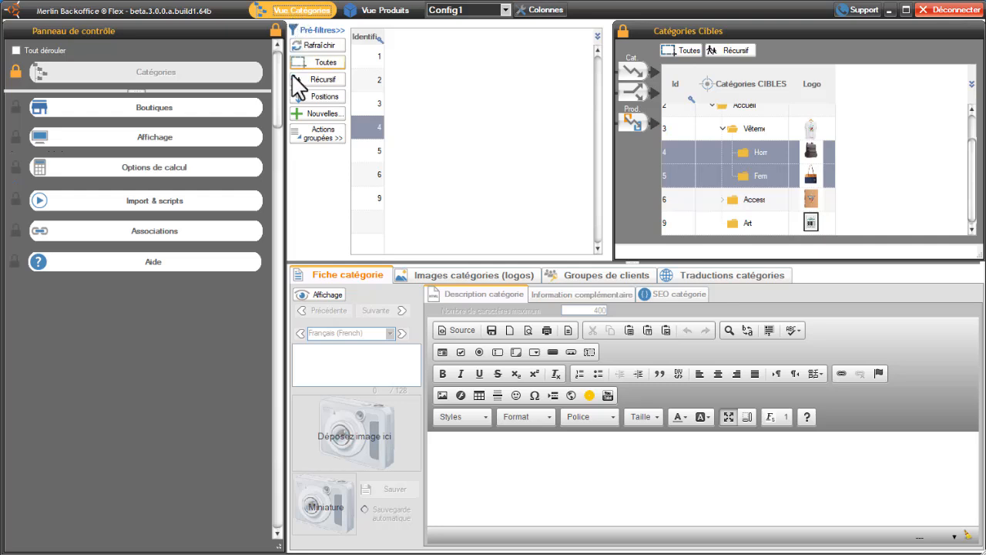
{"action": "left_click_drag", "start_coordinate": [284, 156], "coordinate": [136, 137]}
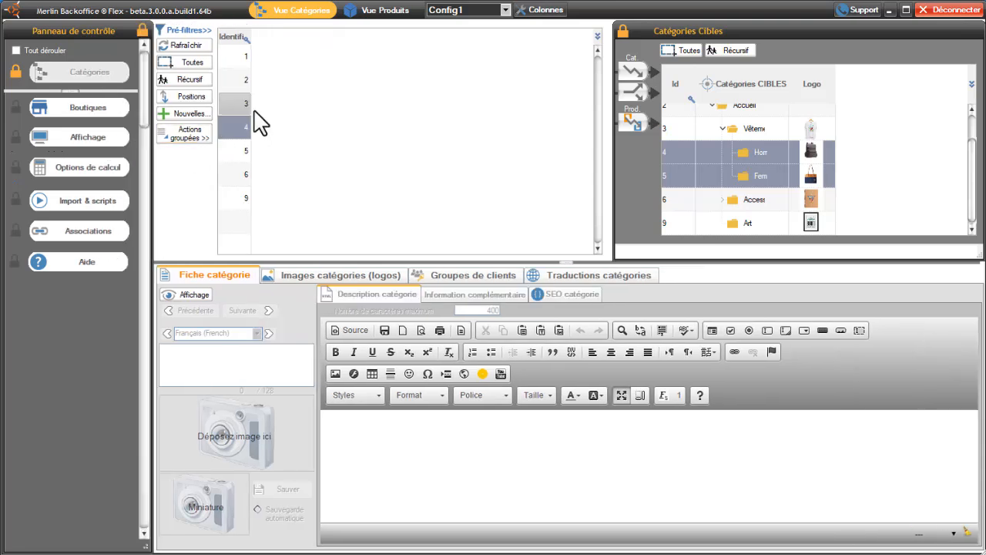
{"action": "mouse_move", "coordinate": [265, 105]}
{"action": "left_mouse_down"}
{"action": "mouse_move", "coordinate": [310, 109]}
{"action": "mouse_move", "coordinate": [268, 115]}
{"action": "left_mouse_up"}
Step: Add the Nom catégorie field to the category table in Config1 and validate the column configuration
{"action": "left_click", "coordinate": [545, 14]}
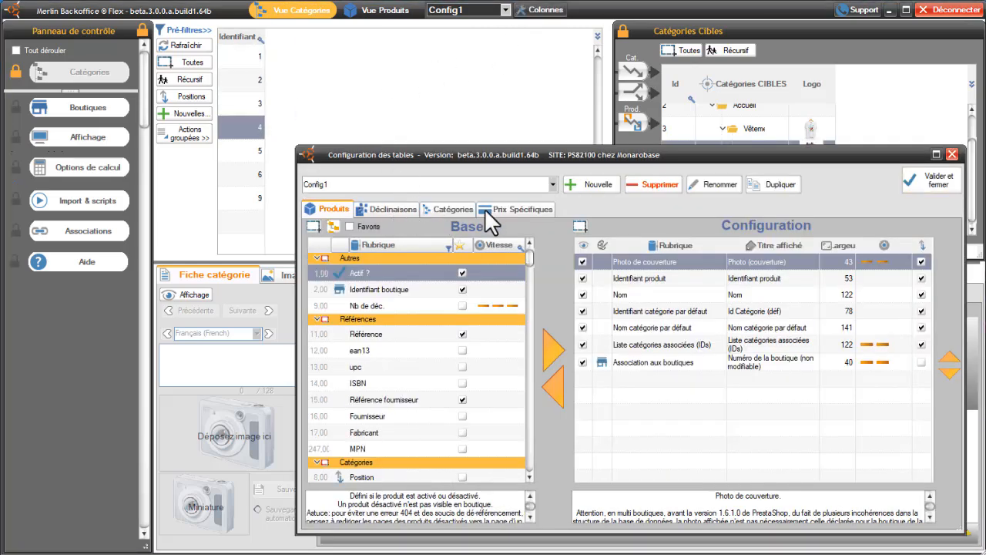
{"action": "left_click", "coordinate": [451, 209]}
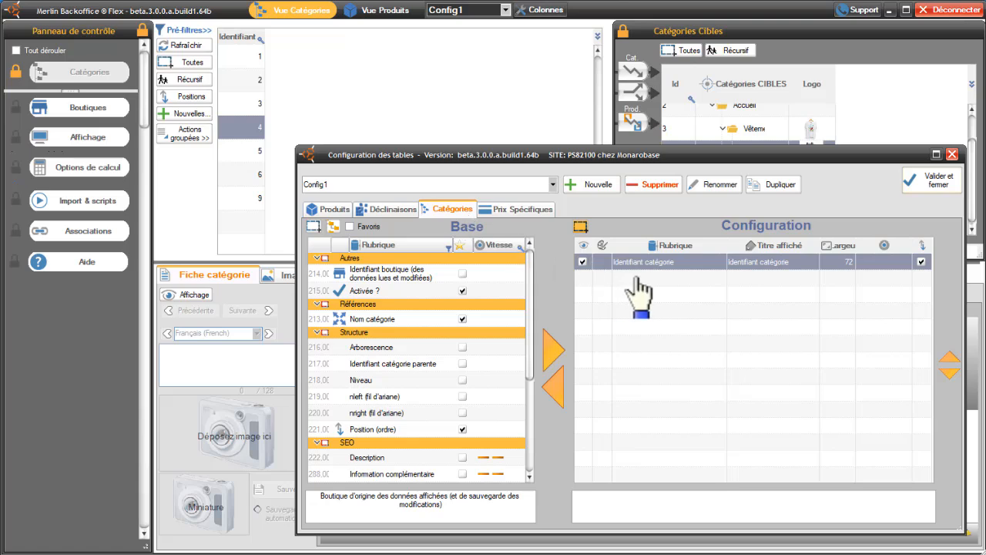
{"action": "left_click_drag", "start_coordinate": [449, 318], "coordinate": [639, 282]}
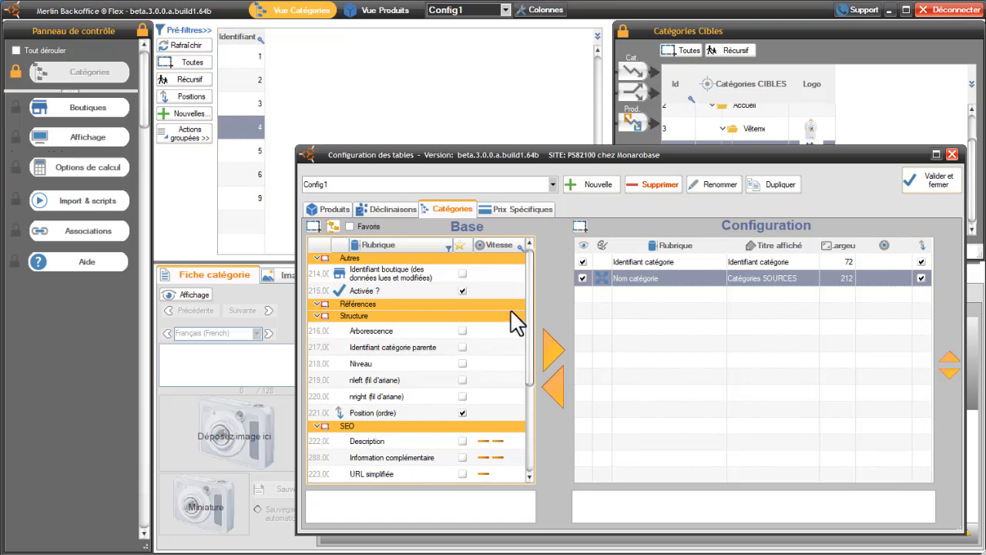
{"action": "left_click", "coordinate": [940, 191]}
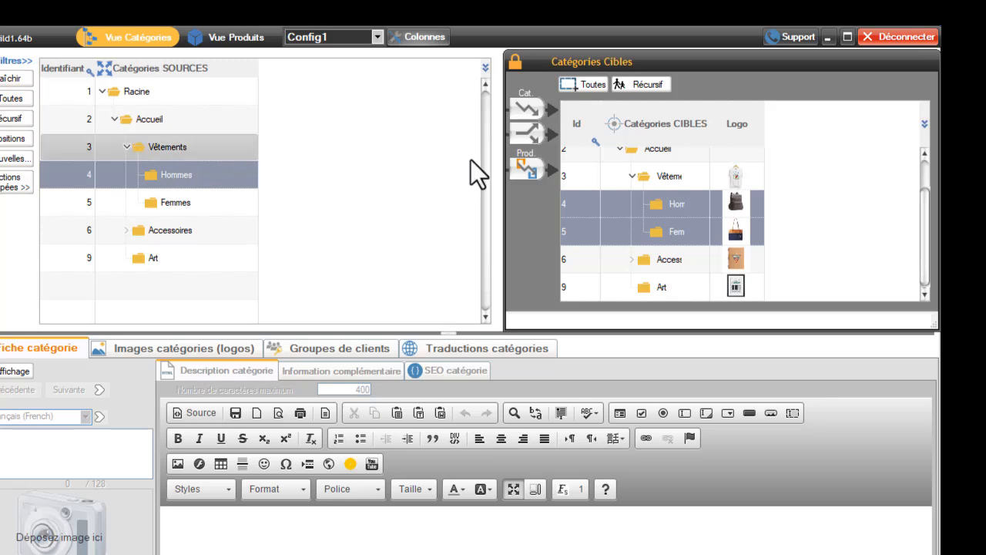
Step: Select Femmes as the only target category and open the options for moving the Hommes products in all shops
{"action": "left_click", "coordinate": [672, 240]}
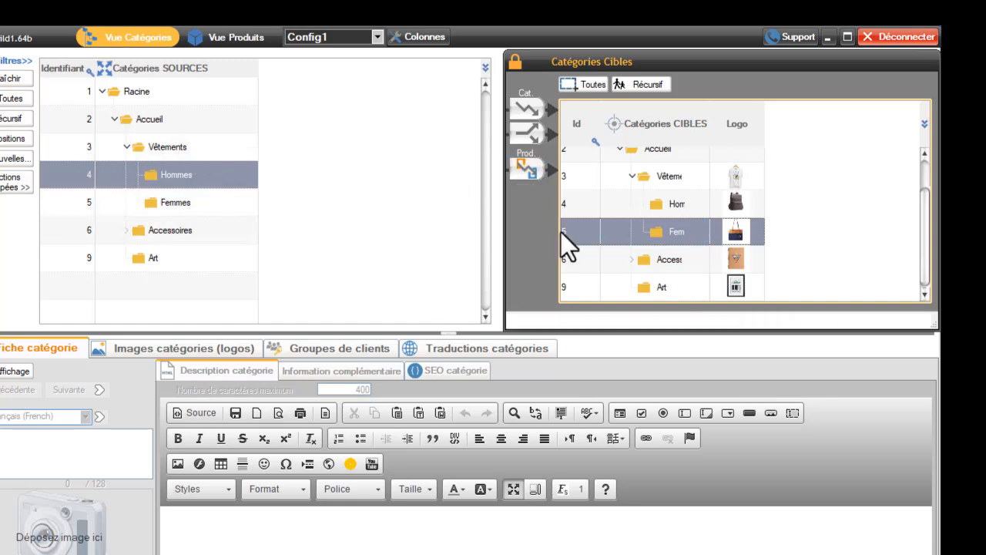
{"action": "left_click", "coordinate": [527, 169]}
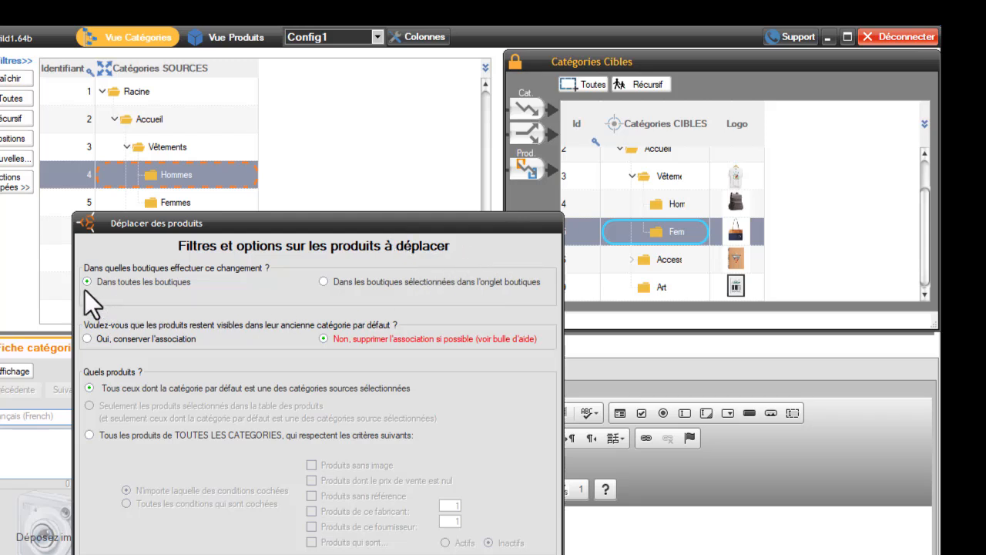
{"action": "left_click", "coordinate": [322, 282]}
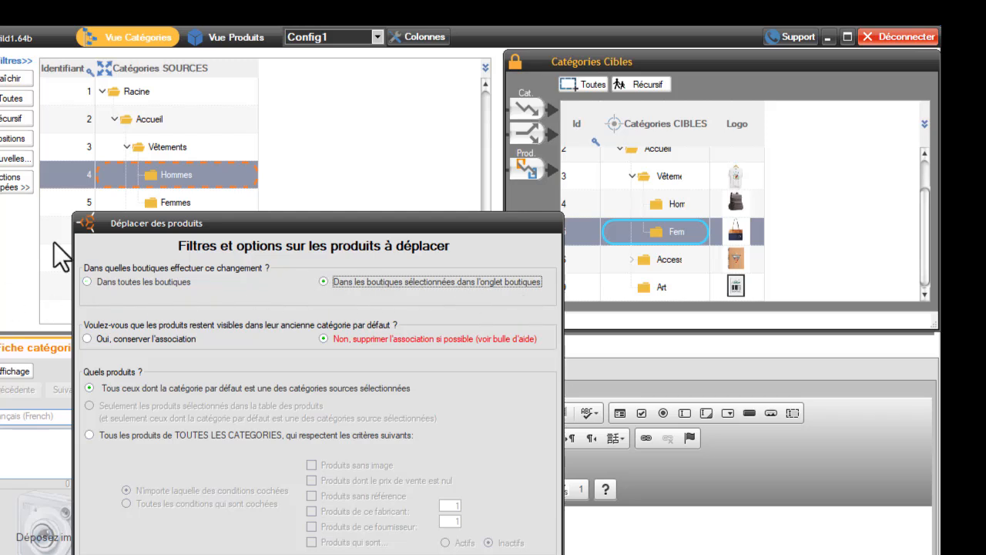
{"action": "left_click", "coordinate": [90, 281]}
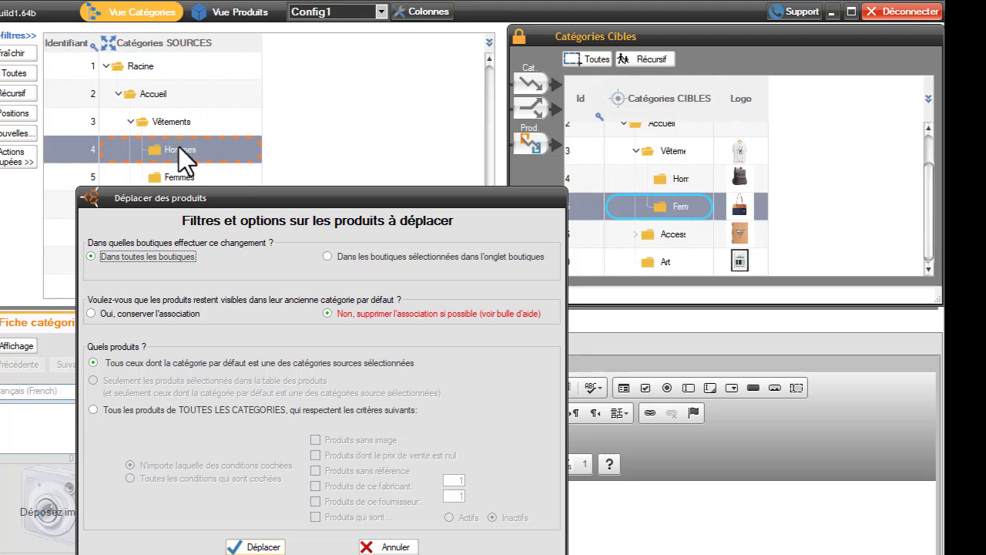
Step: Try the all-categories filter for products without an image or with a null sale price, then cancel the product move
{"action": "left_click", "coordinate": [91, 409]}
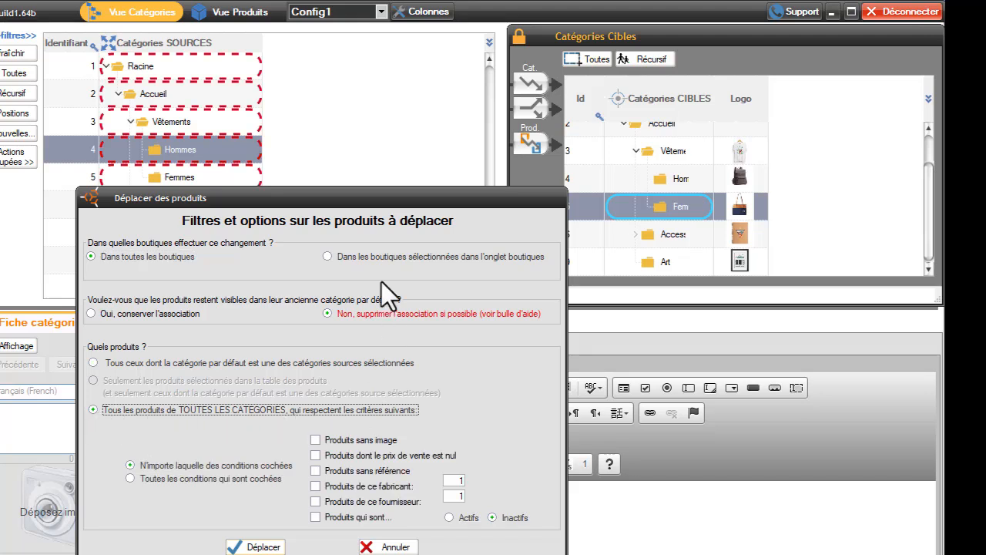
{"action": "left_click_drag", "start_coordinate": [374, 202], "coordinate": [558, 268]}
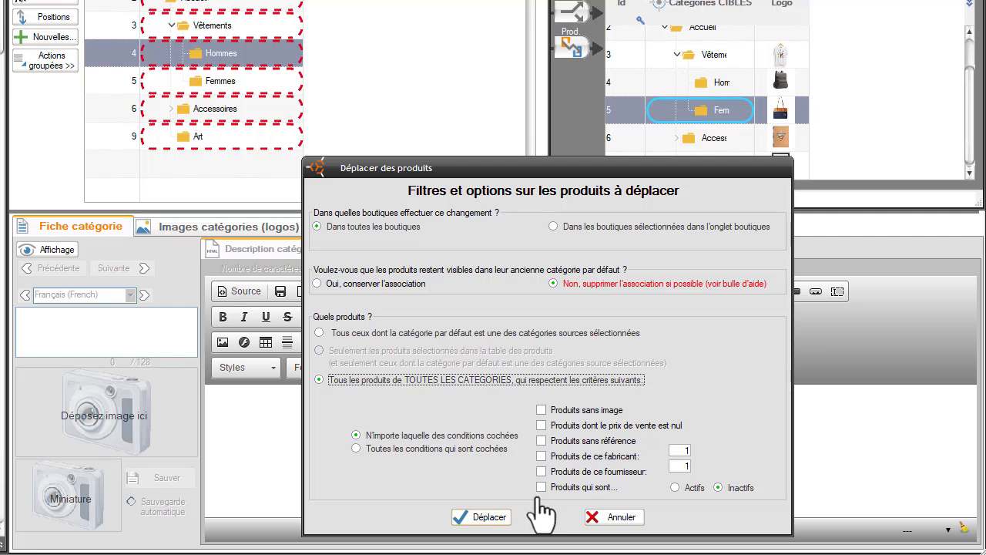
{"action": "left_click", "coordinate": [543, 410]}
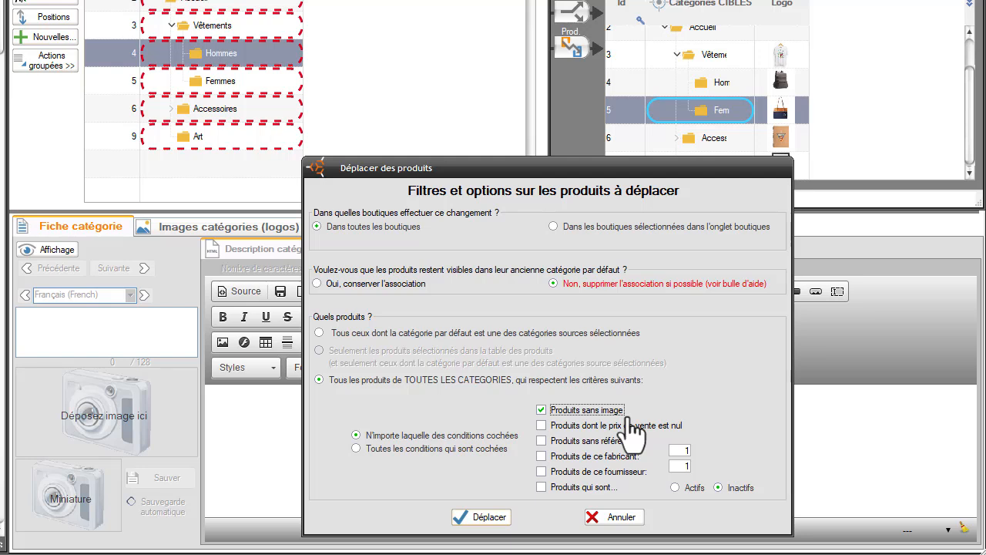
{"action": "left_click", "coordinate": [542, 425]}
{"action": "left_click", "coordinate": [541, 424]}
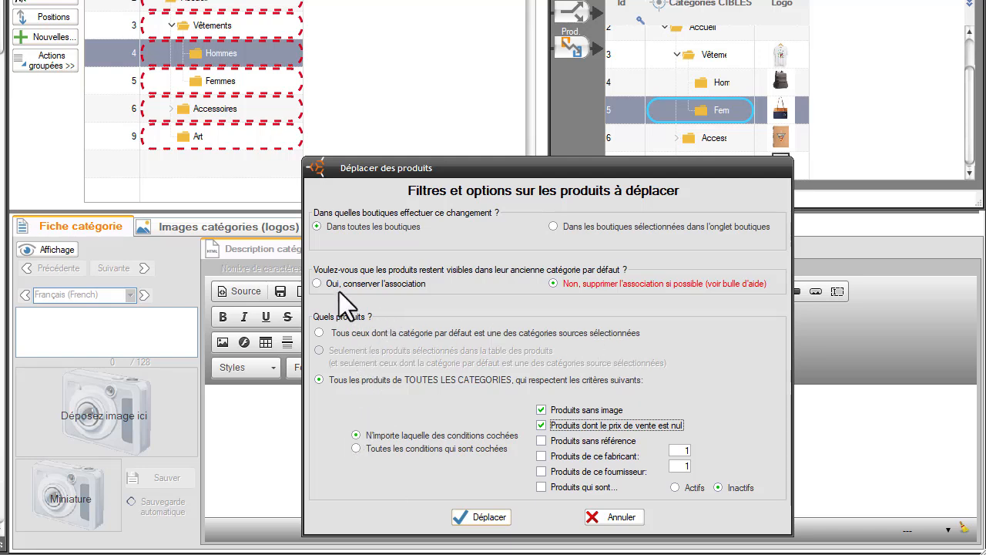
{"action": "left_click", "coordinate": [318, 332]}
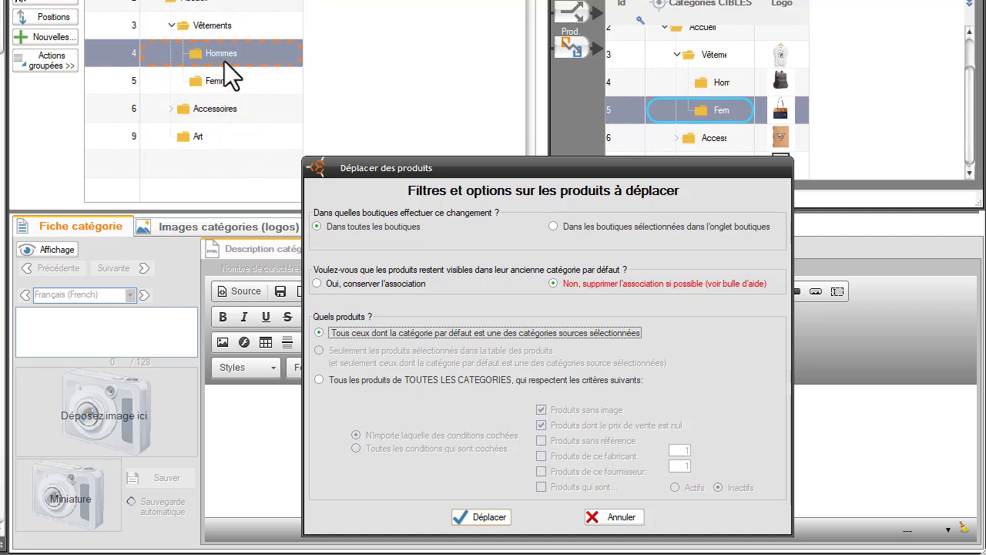
{"action": "left_click", "coordinate": [624, 519]}
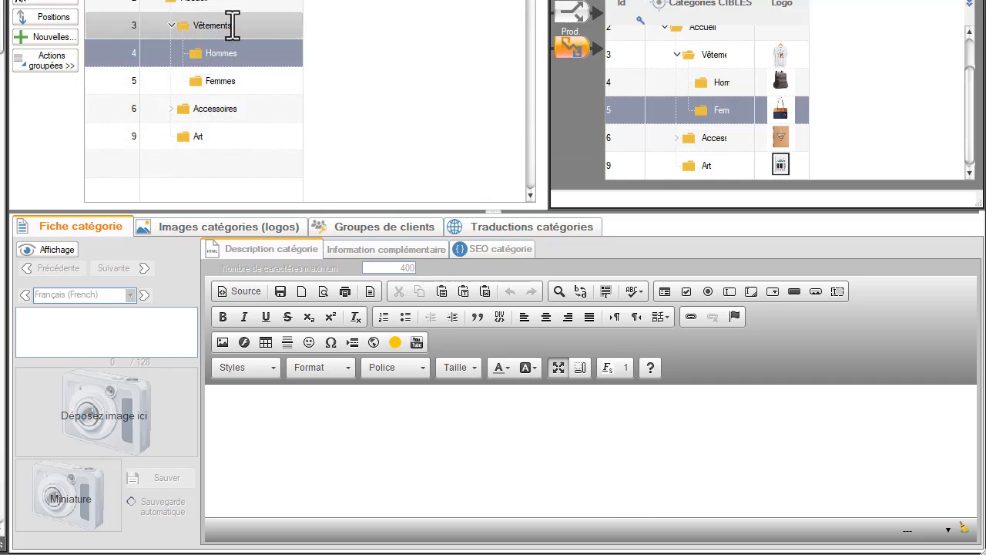
Step: Add Art to the selected source categories alongside Hommes
{"action": "left_click", "coordinate": [218, 138], "text": "ctrl"}
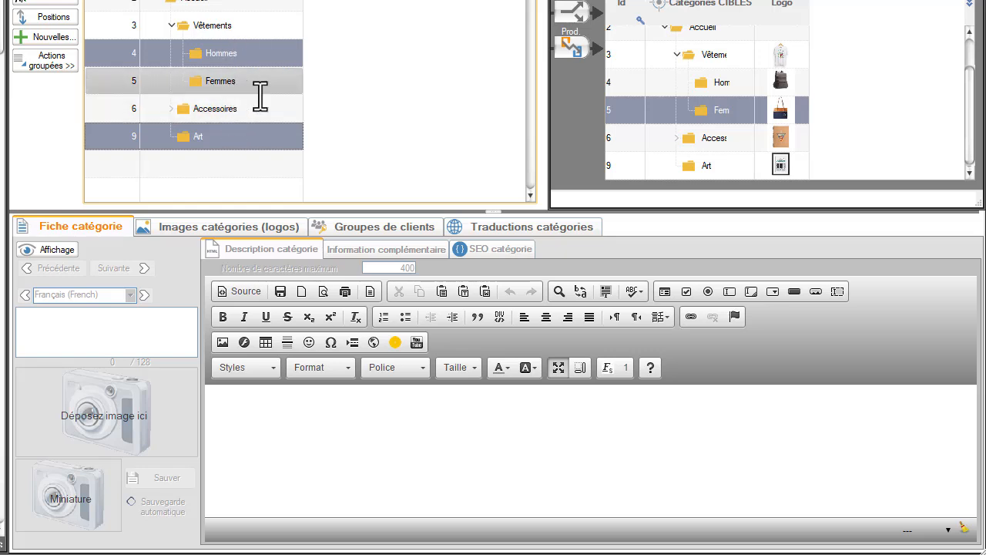
Step: Move all default-category products from Hommes and Art to Femmes in all shops, removing the old category association
{"action": "left_click", "coordinate": [569, 49]}
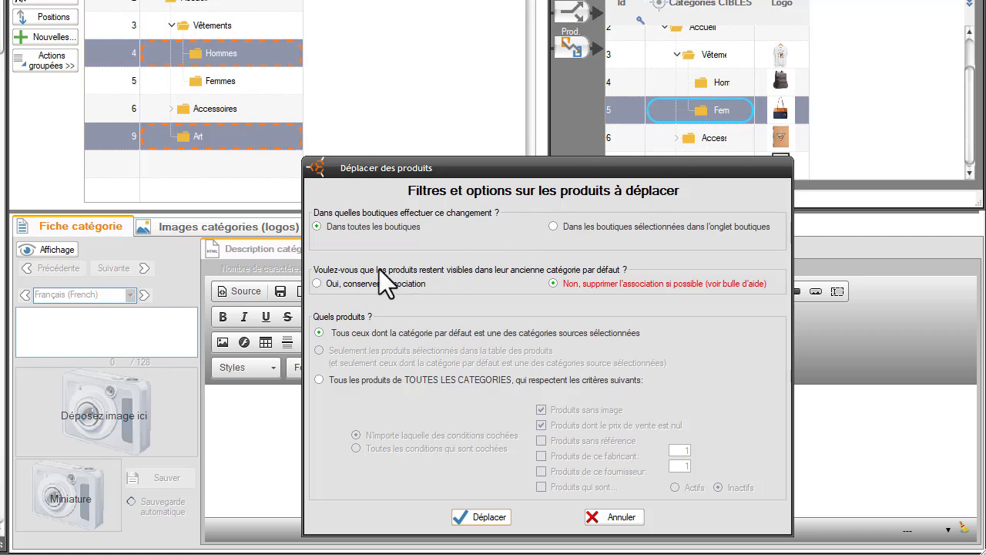
{"action": "left_click", "coordinate": [318, 284]}
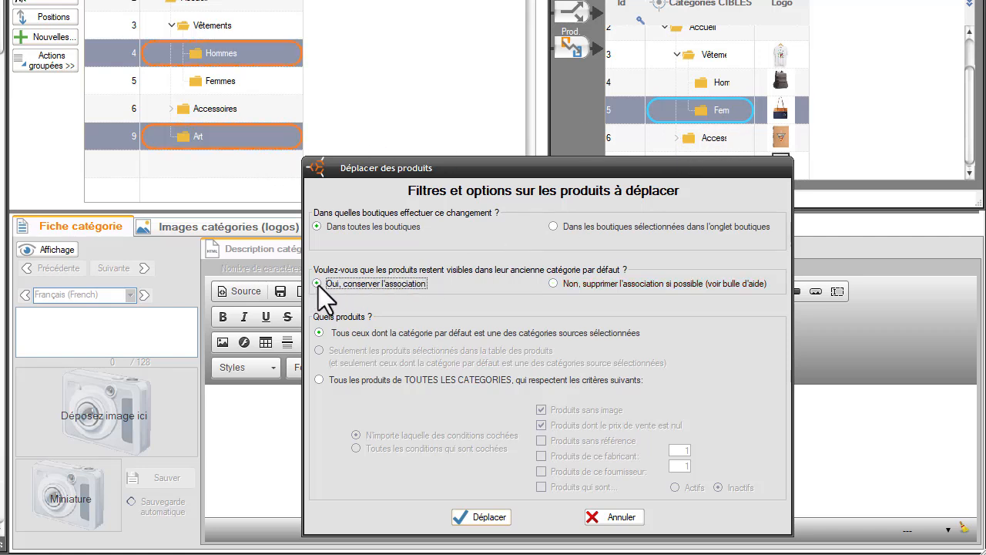
{"action": "left_click", "coordinate": [552, 283]}
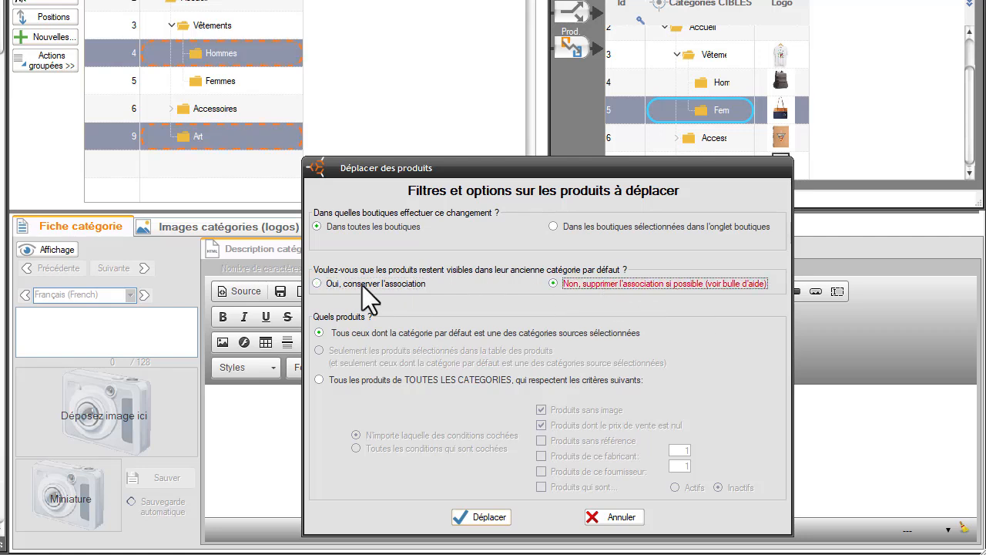
{"action": "left_click", "coordinate": [318, 284]}
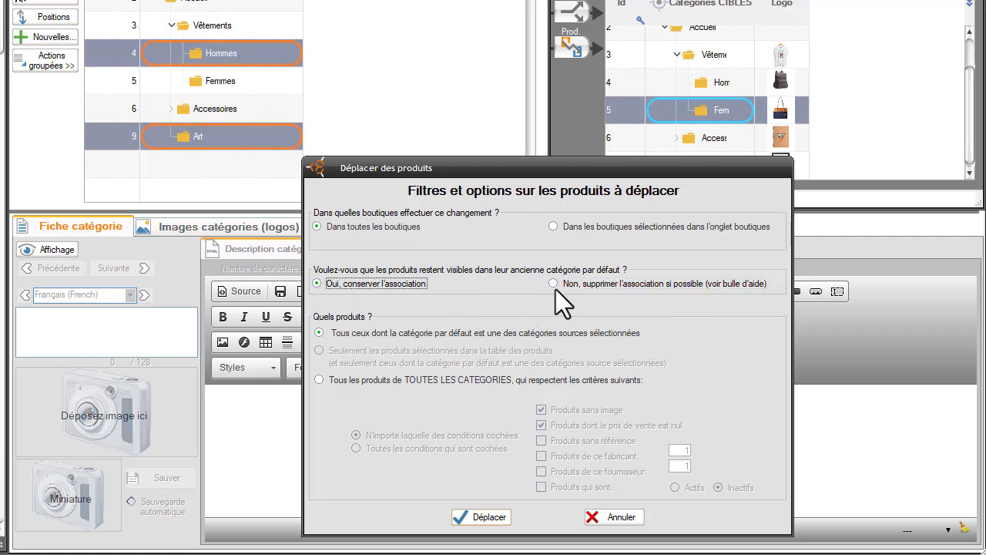
{"action": "left_click", "coordinate": [552, 284]}
{"action": "left_click", "coordinate": [318, 284]}
{"action": "left_click", "coordinate": [553, 282]}
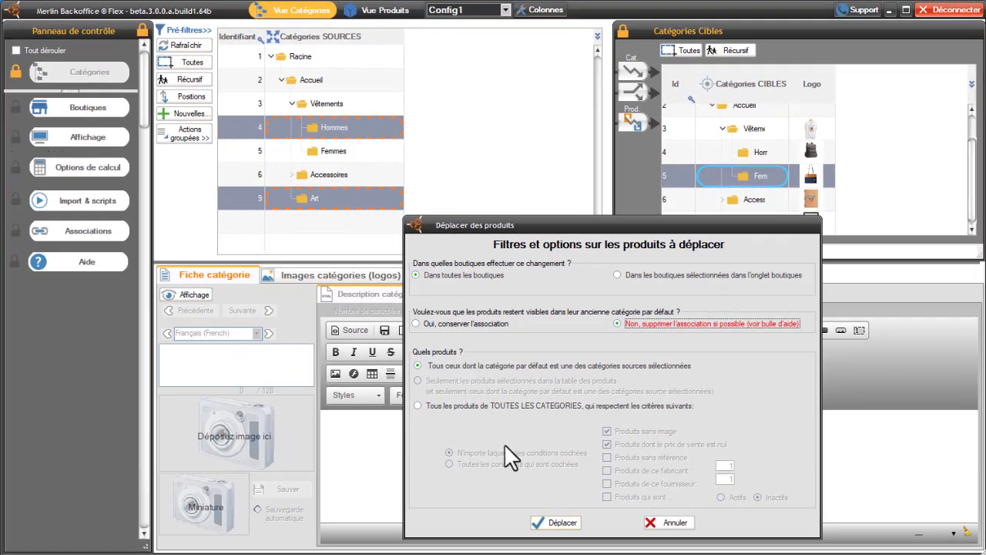
{"action": "left_click", "coordinate": [555, 530]}
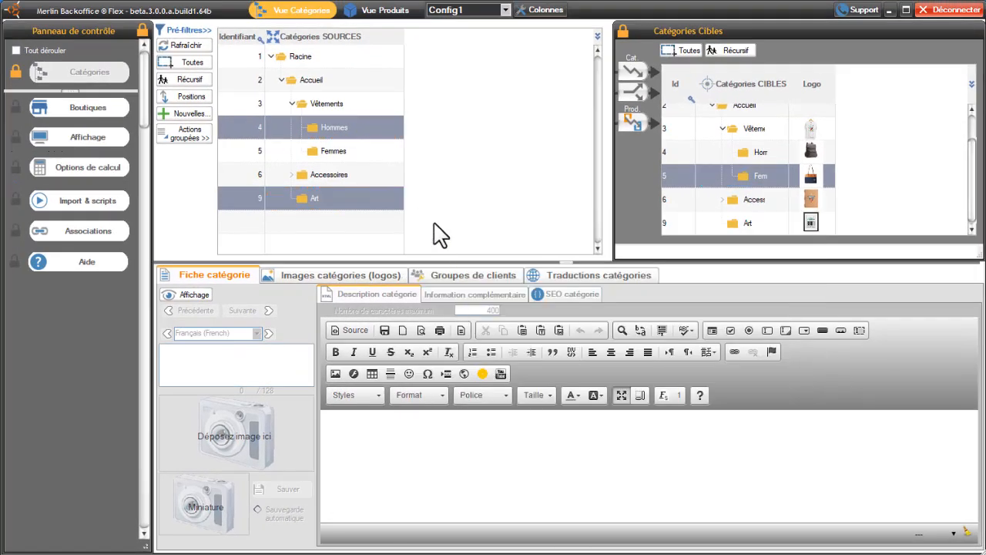
Step: In the product view, widen the control panel and list the products of the Femmes category
{"action": "left_click", "coordinate": [385, 10]}
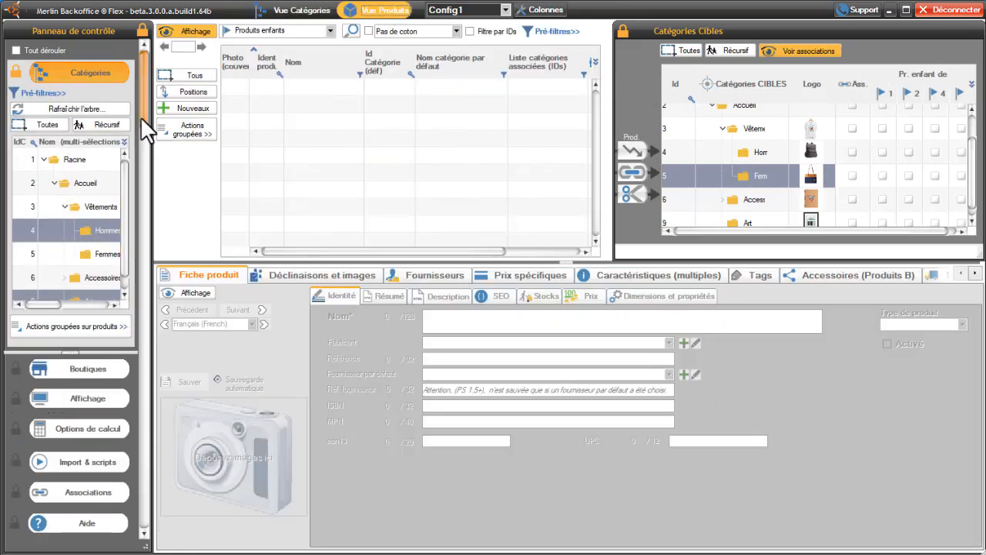
{"action": "mouse_move", "coordinate": [142, 118]}
{"action": "left_mouse_down"}
{"action": "mouse_move", "coordinate": [151, 143]}
{"action": "mouse_move", "coordinate": [148, 134]}
{"action": "left_mouse_up"}
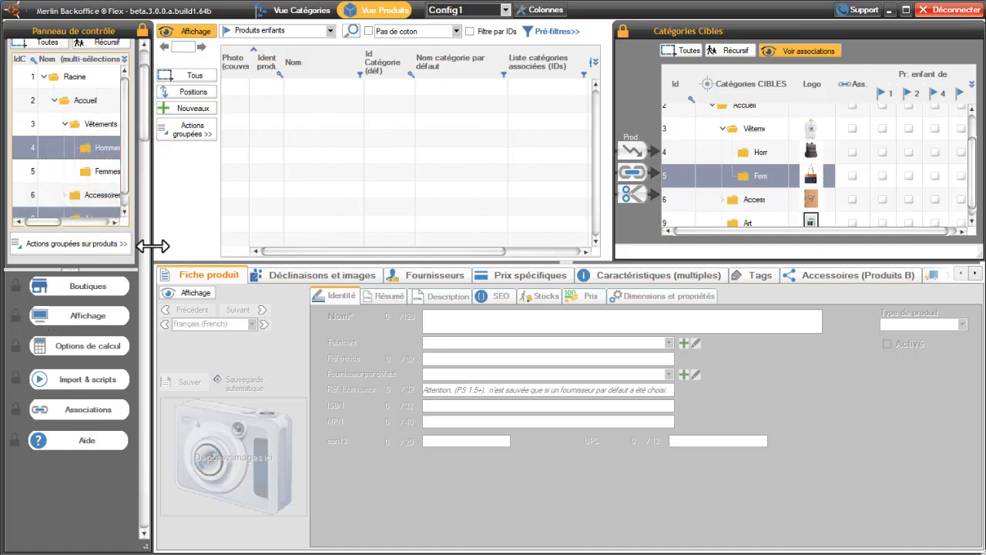
{"action": "left_click_drag", "start_coordinate": [158, 246], "coordinate": [191, 245]}
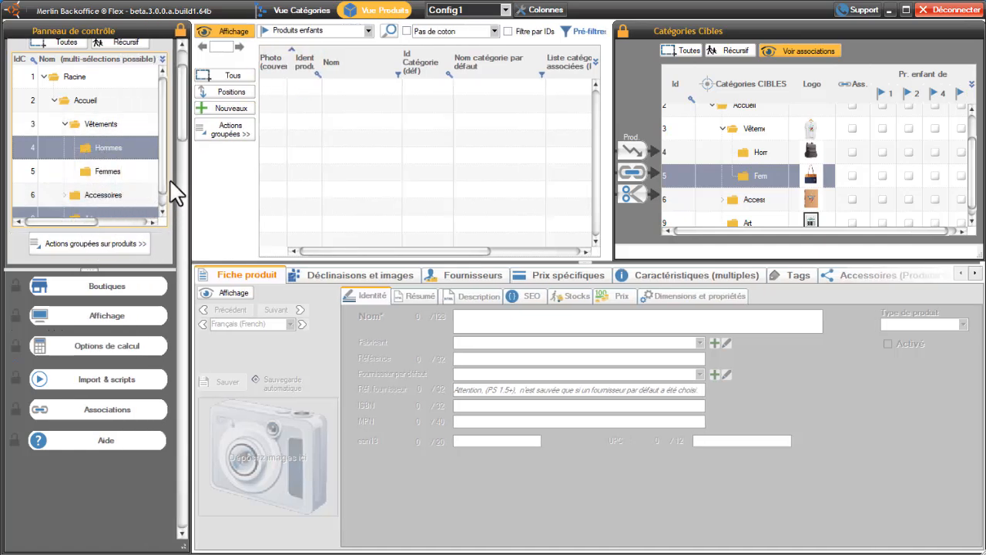
{"action": "scroll", "coordinate": [166, 176], "scroll_direction": "down", "scroll_amount": 1}
{"action": "left_click", "coordinate": [111, 205], "text": "ctrl"}
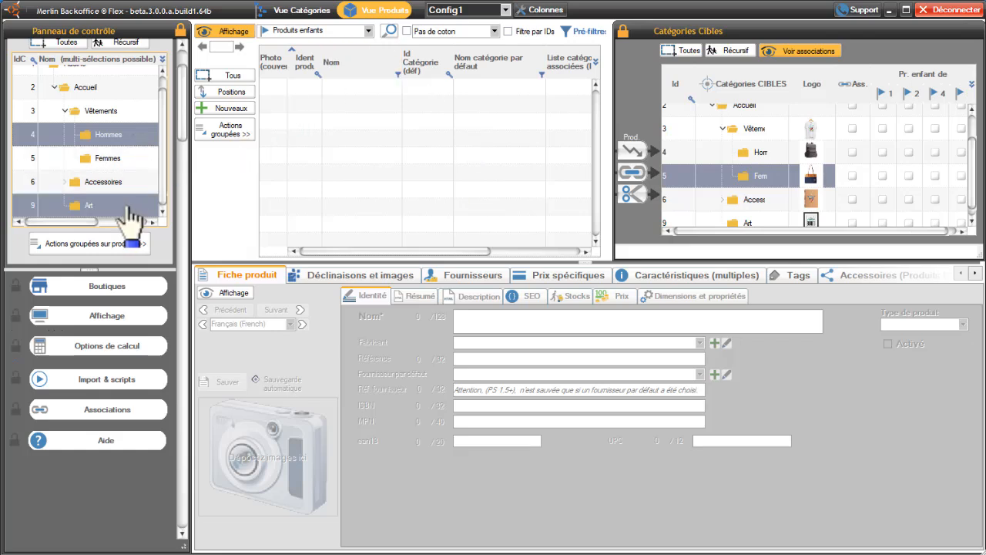
{"action": "left_click_drag", "start_coordinate": [131, 219], "coordinate": [149, 196]}
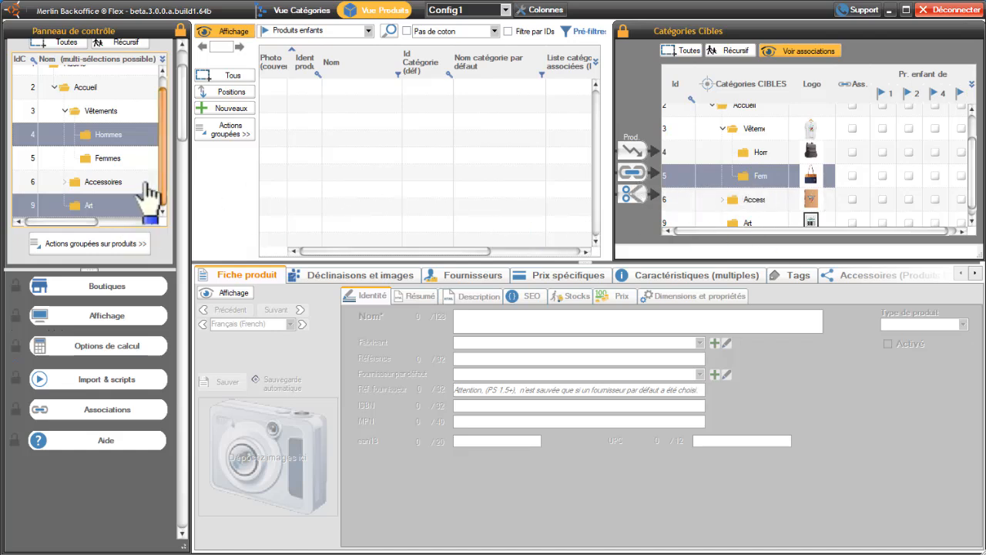
{"action": "left_click", "coordinate": [107, 158]}
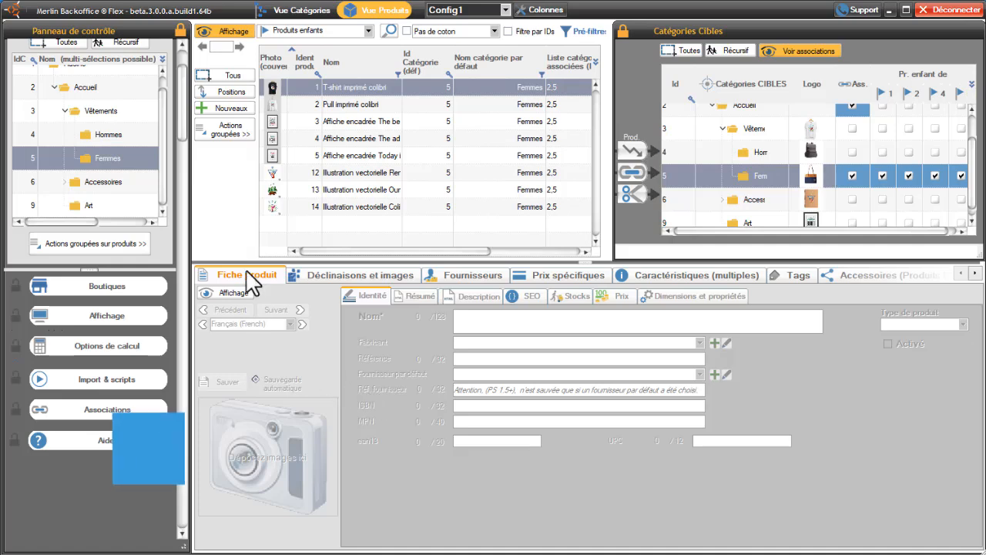
Step: Turn on recursive category selection and list the products of the collapsed Vêtements category with its subcategories
{"action": "scroll", "coordinate": [183, 79], "scroll_direction": "up", "scroll_amount": 1}
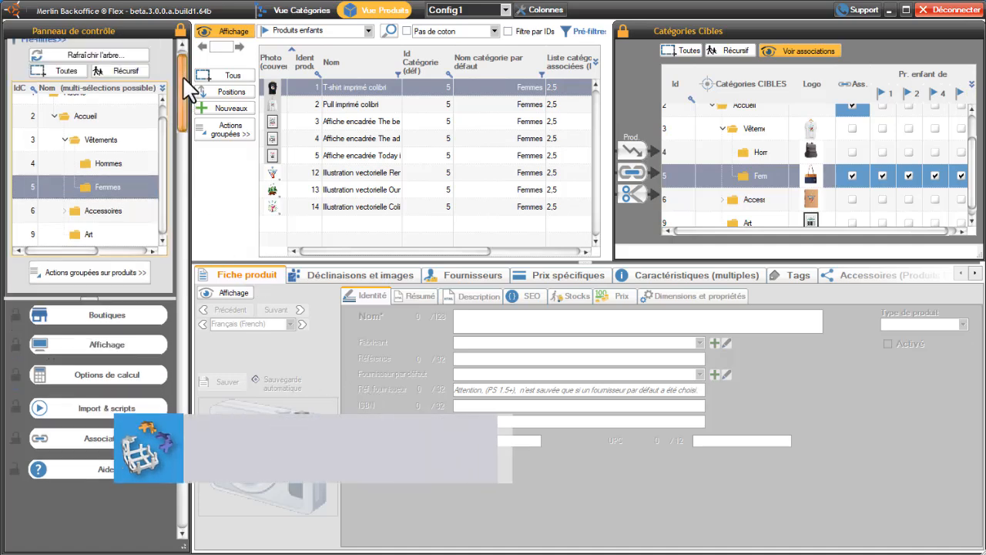
{"action": "scroll", "coordinate": [183, 80], "scroll_direction": "up", "scroll_amount": 2}
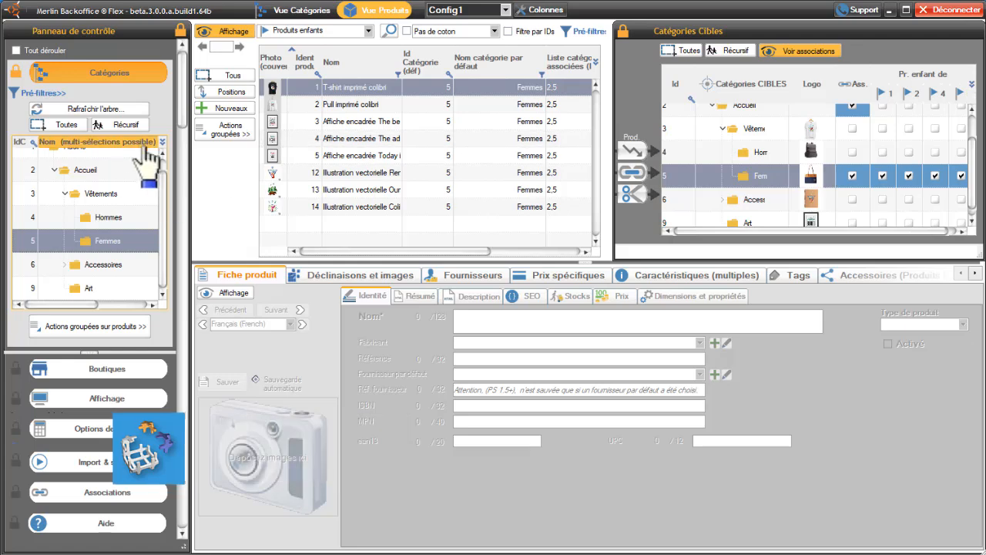
{"action": "left_click", "coordinate": [109, 195]}
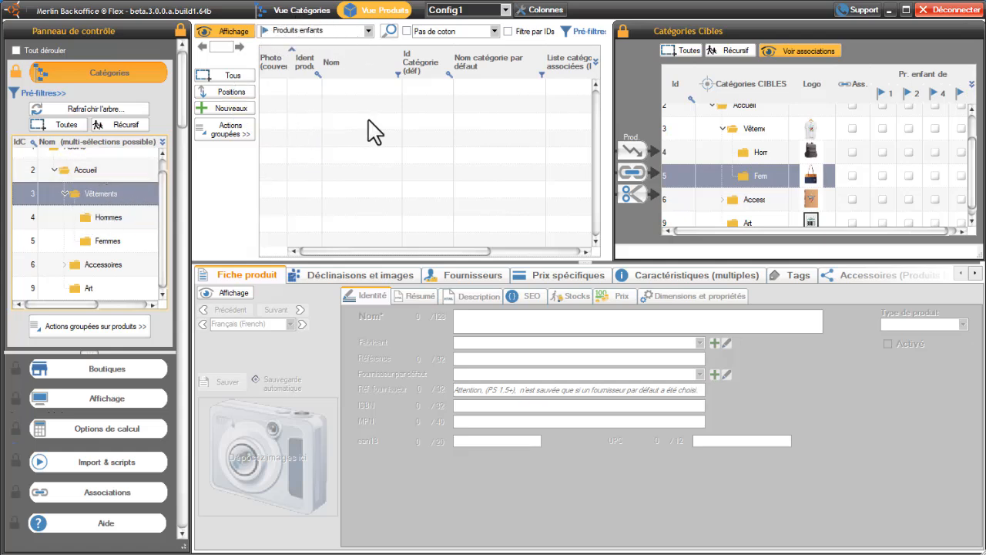
{"action": "left_click", "coordinate": [65, 193]}
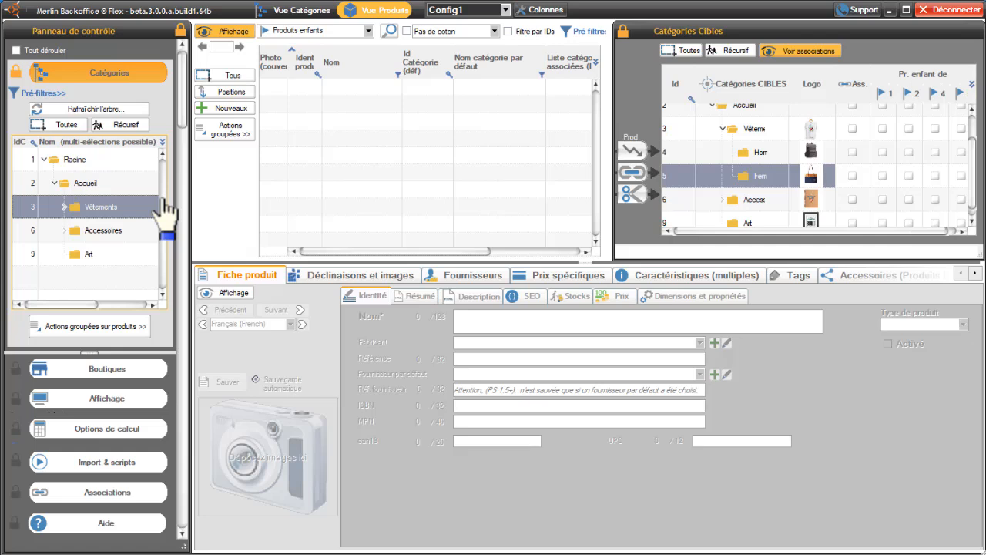
{"action": "left_click", "coordinate": [125, 130]}
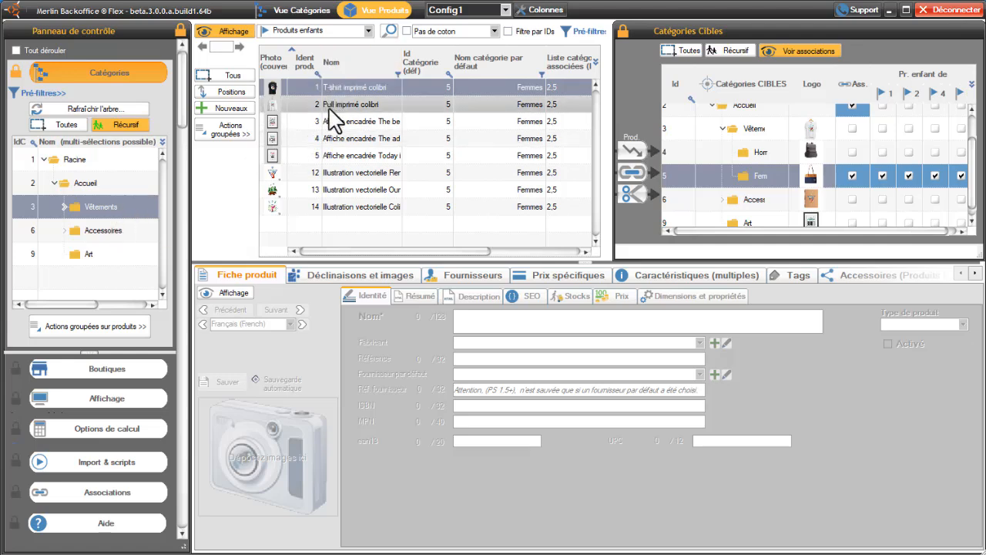
{"action": "left_click_drag", "start_coordinate": [337, 182], "coordinate": [123, 254]}
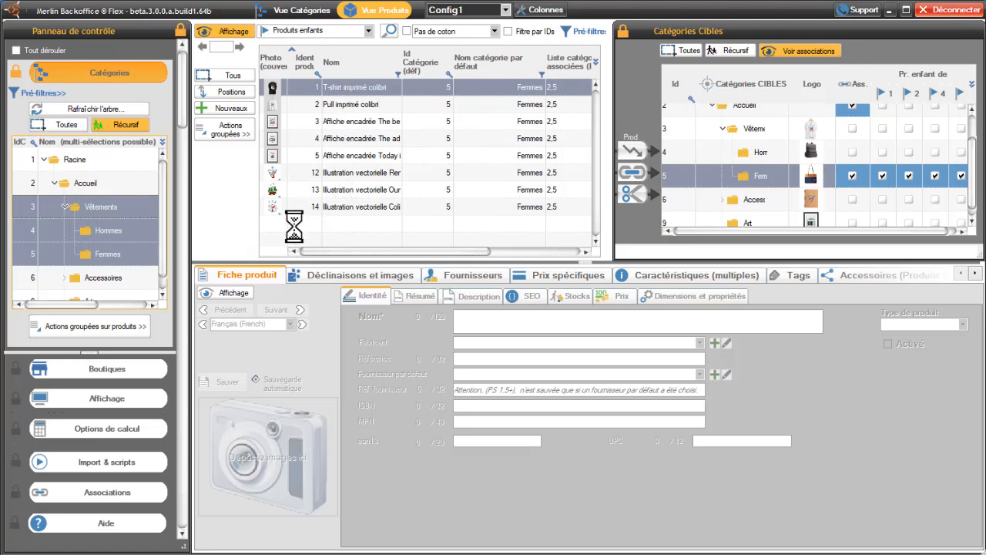
{"action": "left_click", "coordinate": [100, 208], "text": "ctrl"}
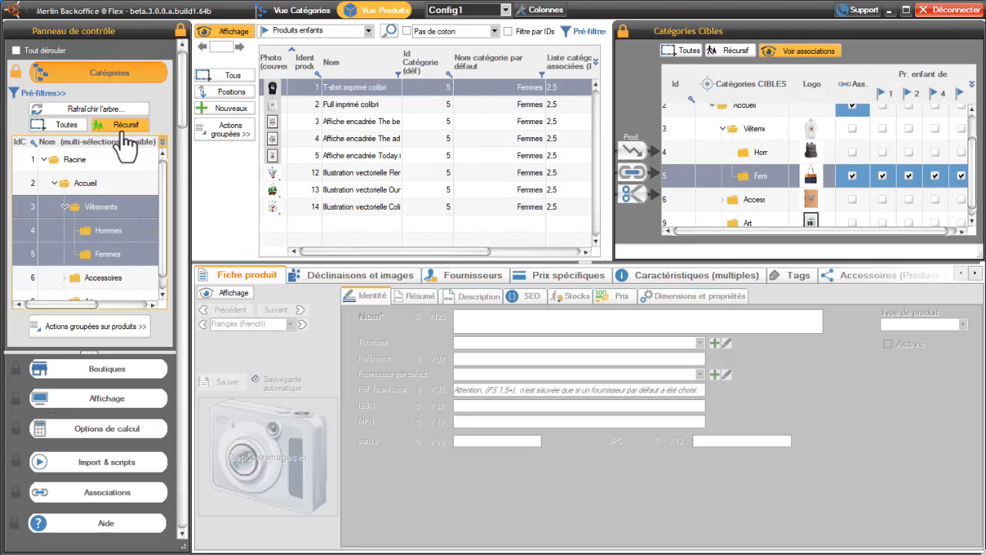
{"action": "left_click", "coordinate": [64, 206]}
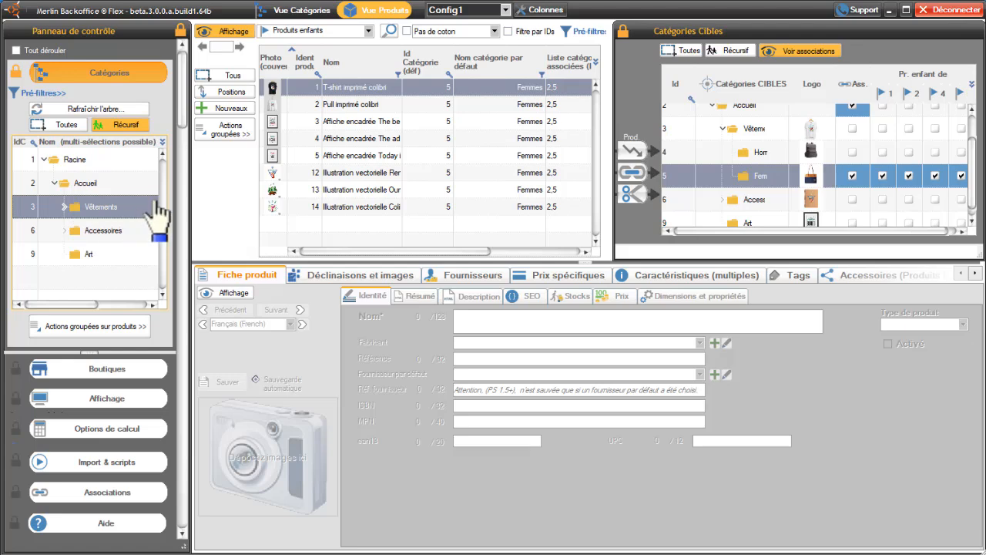
Step: In the category view, move all default-category products from Vêtements and its subcategories to Art in all shops, removing the old association
{"action": "left_click", "coordinate": [308, 13]}
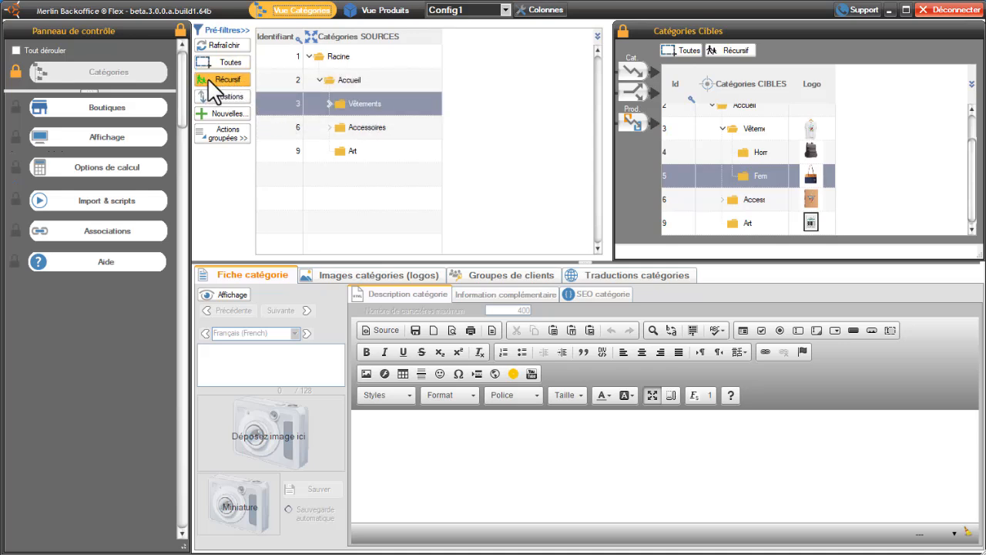
{"action": "left_click", "coordinate": [757, 231]}
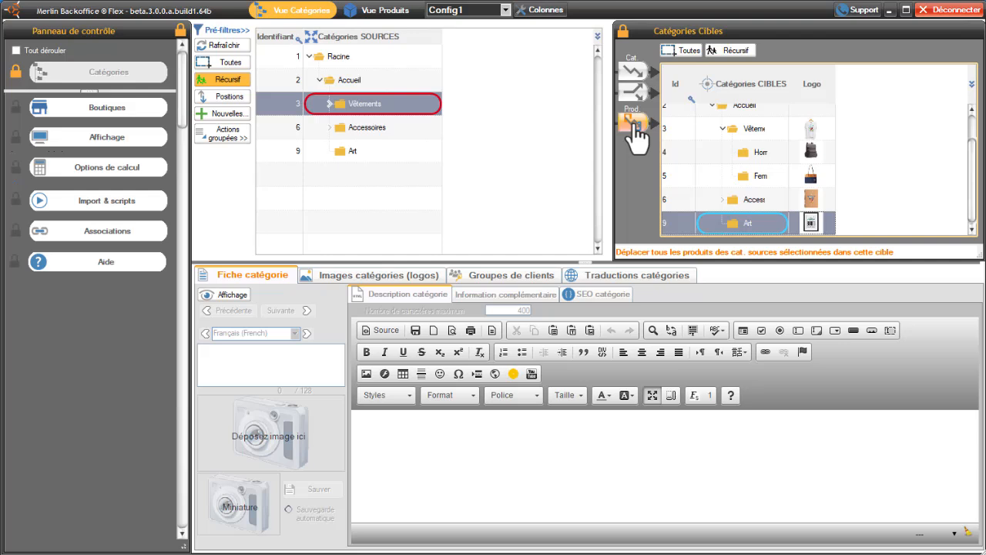
{"action": "left_click", "coordinate": [233, 81]}
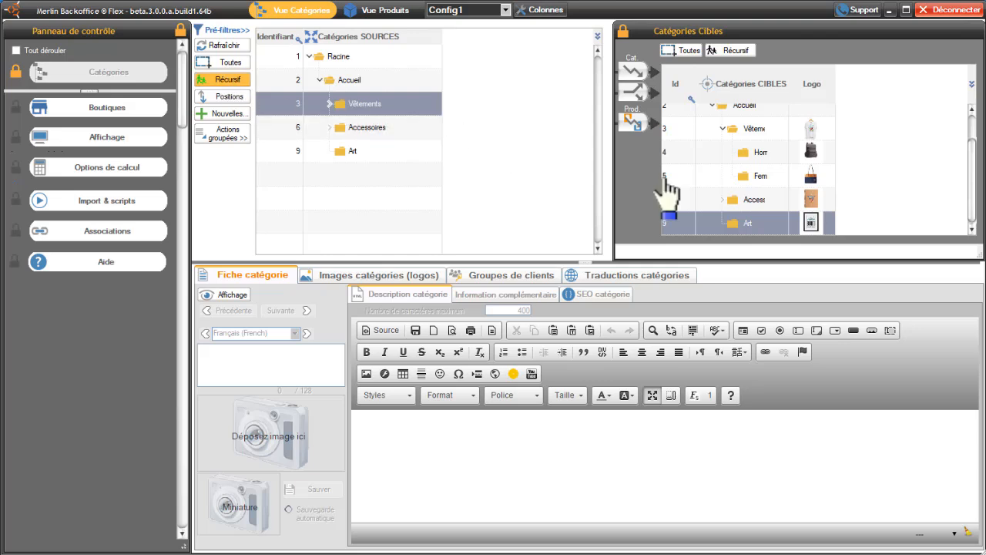
{"action": "left_click", "coordinate": [631, 125]}
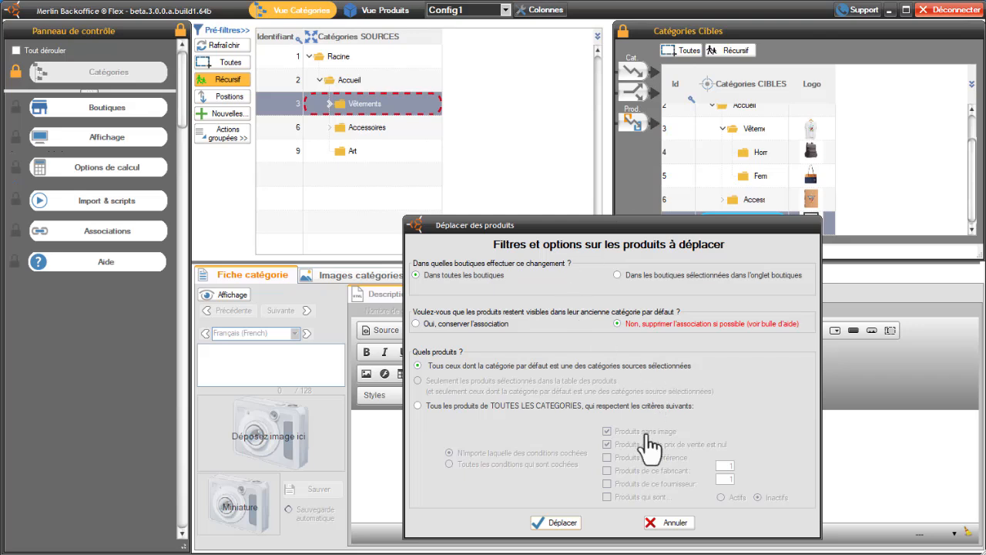
{"action": "left_click", "coordinate": [542, 526]}
Step: Return to the product view and check the product lists of Femmes and of Vêtements with its subcategories
{"action": "left_click", "coordinate": [389, 19]}
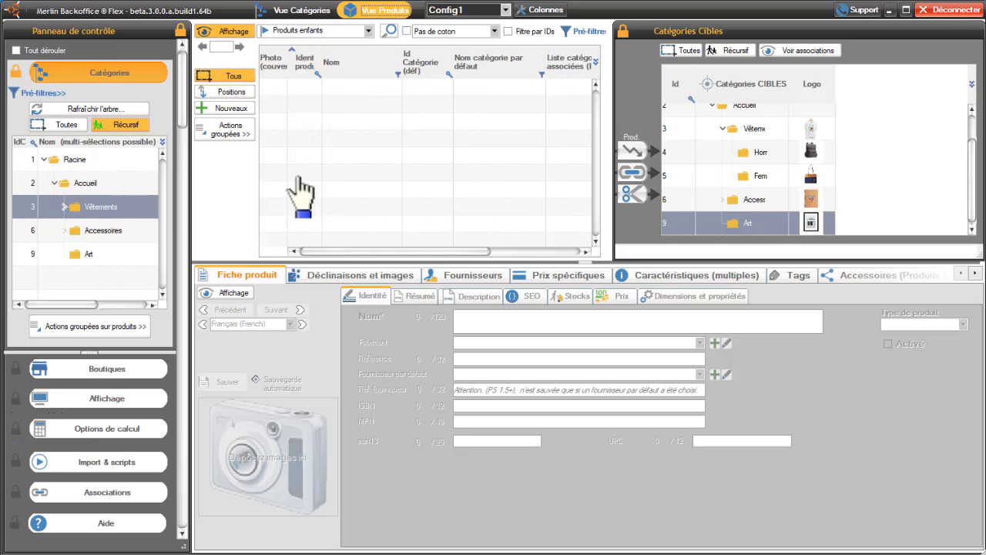
{"action": "left_click", "coordinate": [65, 208]}
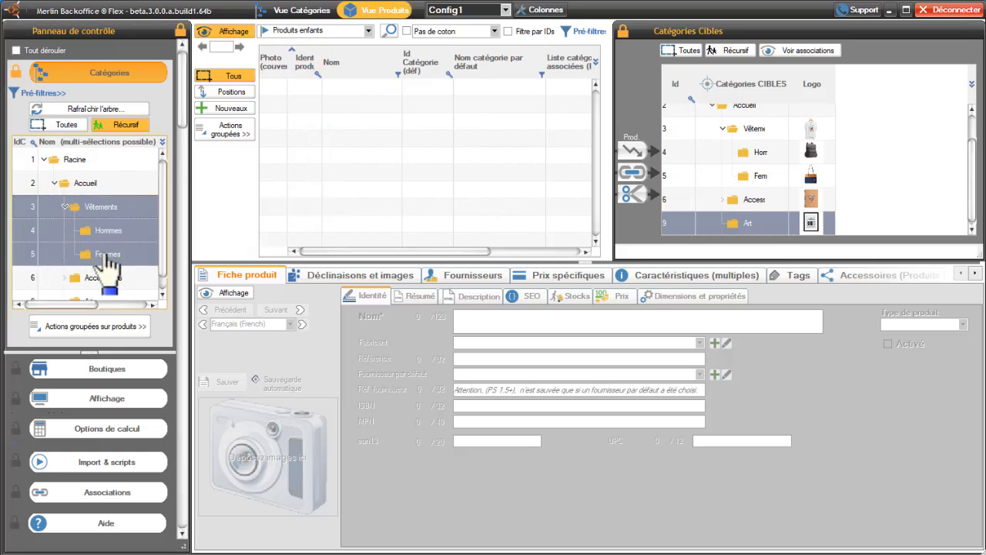
{"action": "left_click", "coordinate": [106, 254]}
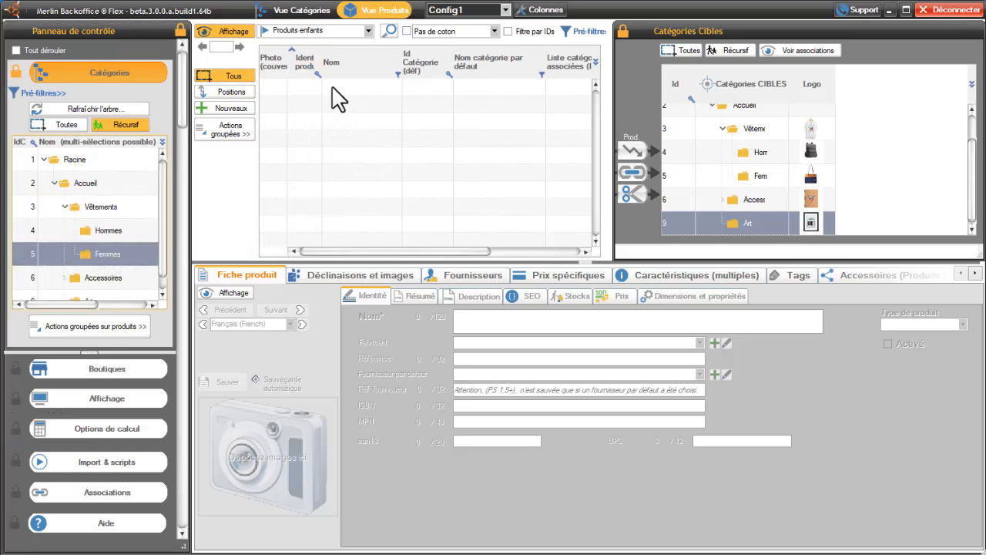
{"action": "left_click", "coordinate": [112, 208]}
{"action": "left_click", "coordinate": [65, 206]}
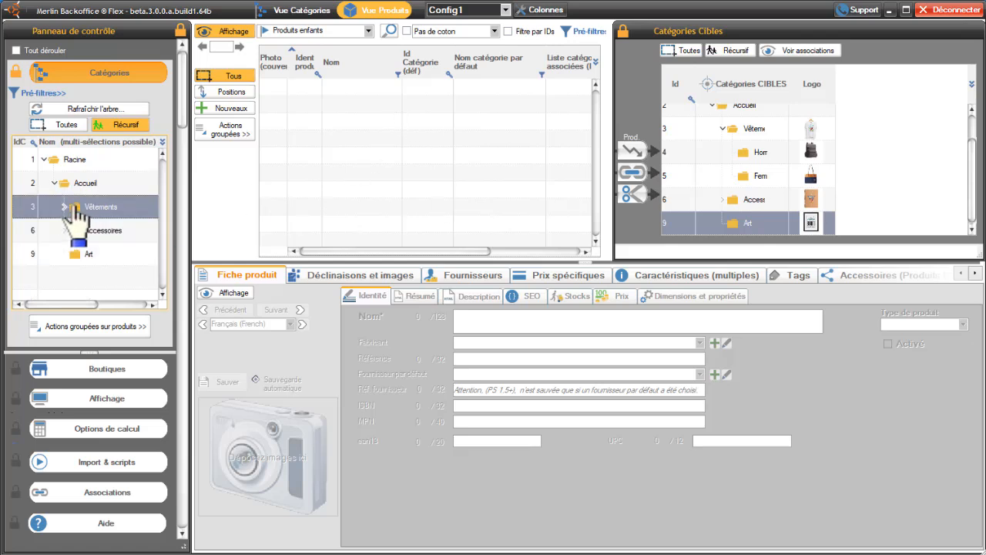
{"action": "left_click", "coordinate": [66, 207]}
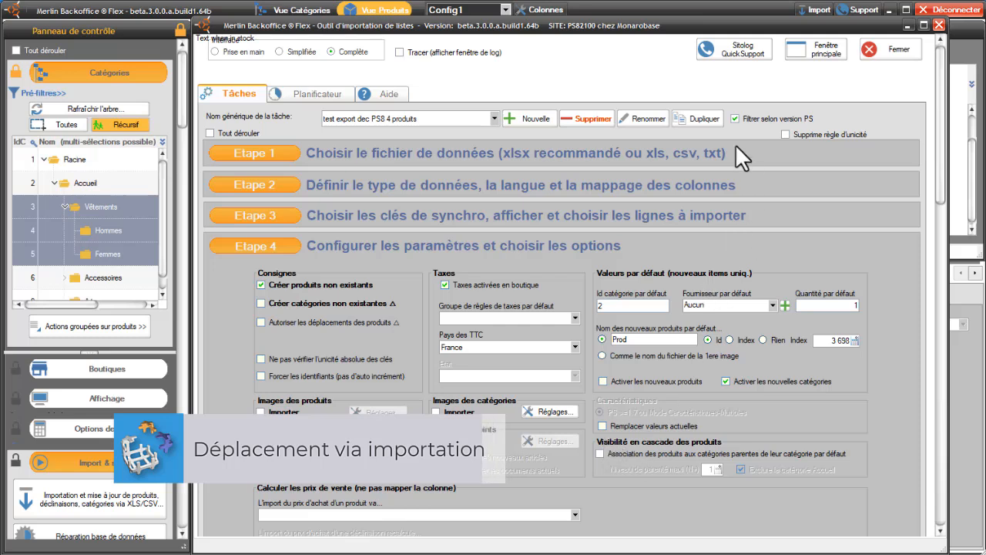
Step: Toggle the "Autoriser les déplacements des produits" option in the Etape 4 settings of the list import tool
{"action": "left_click_drag", "start_coordinate": [726, 23], "coordinate": [722, 21]}
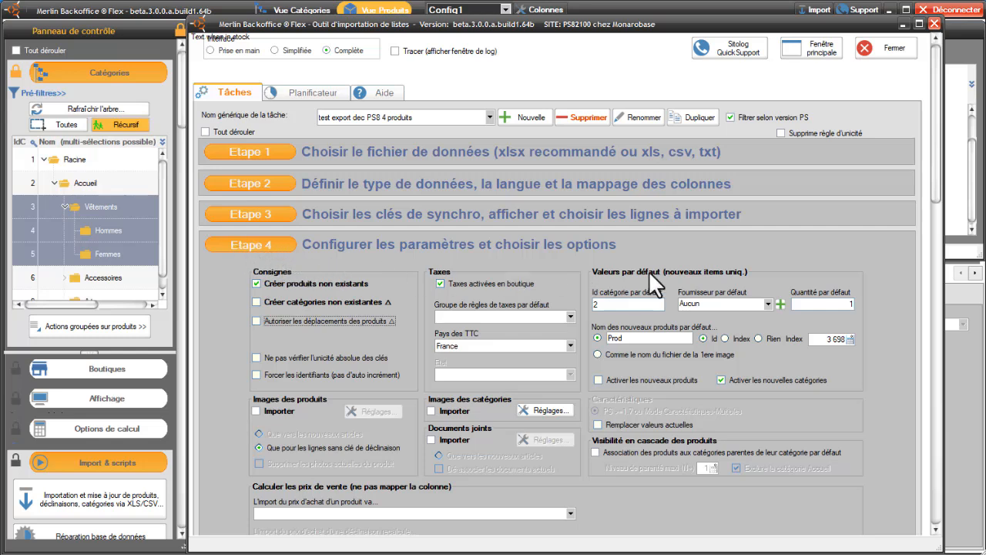
{"action": "left_click", "coordinate": [259, 325]}
{"action": "left_click", "coordinate": [256, 321]}
{"action": "left_click", "coordinate": [257, 321]}
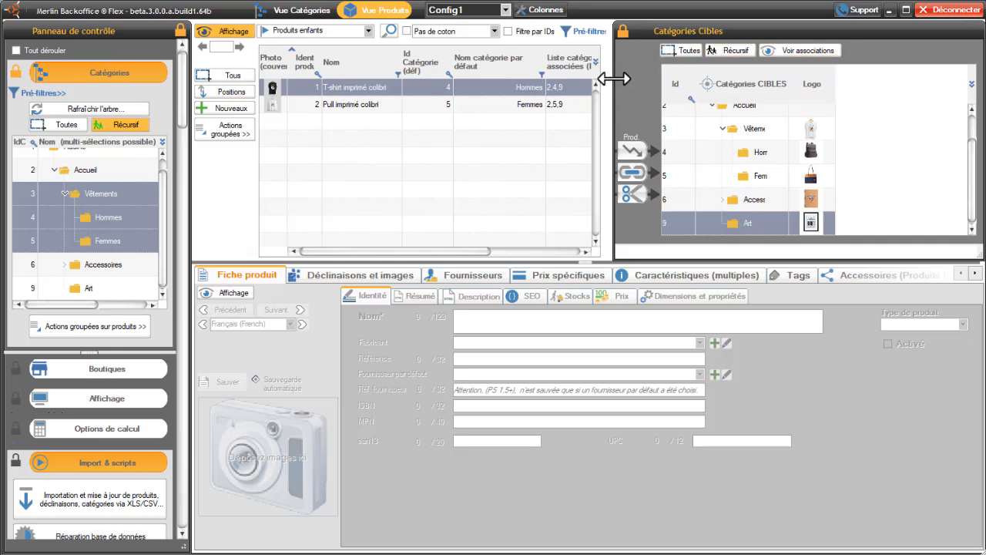
Step: Show the category associations of the product T-shirt imprimé colibri, and widen and lock the target categories pane
{"action": "left_click_drag", "start_coordinate": [608, 77], "coordinate": [667, 77]}
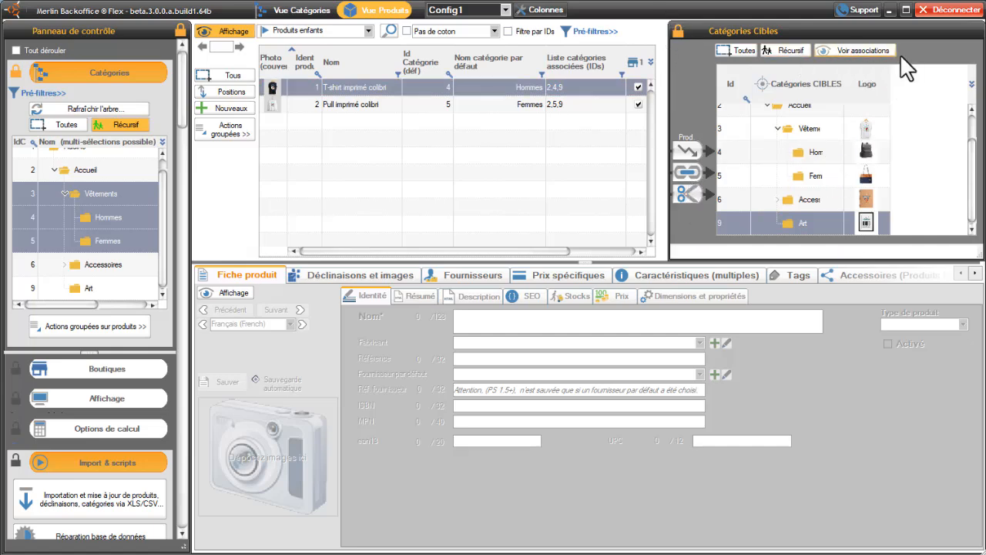
{"action": "left_click", "coordinate": [857, 56]}
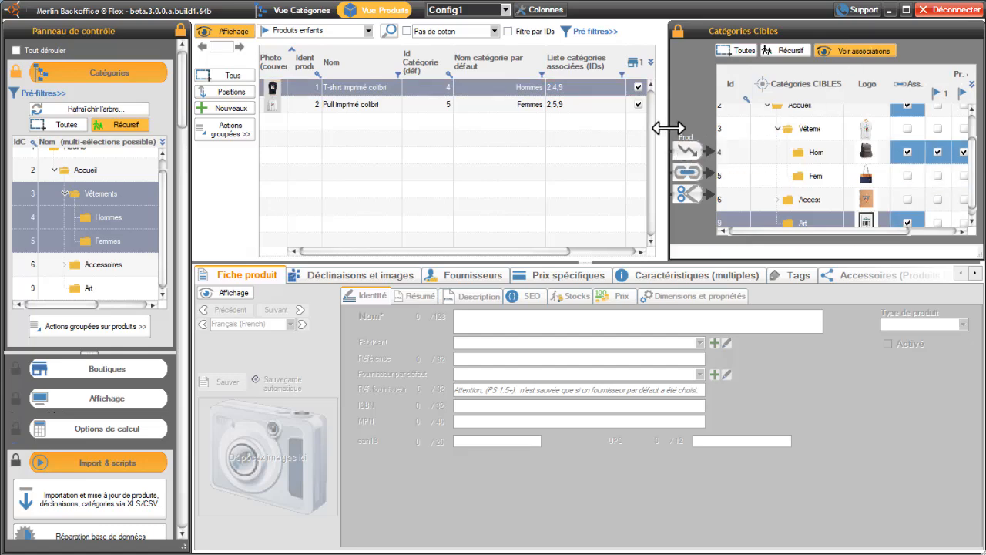
{"action": "left_click_drag", "start_coordinate": [668, 128], "coordinate": [608, 125]}
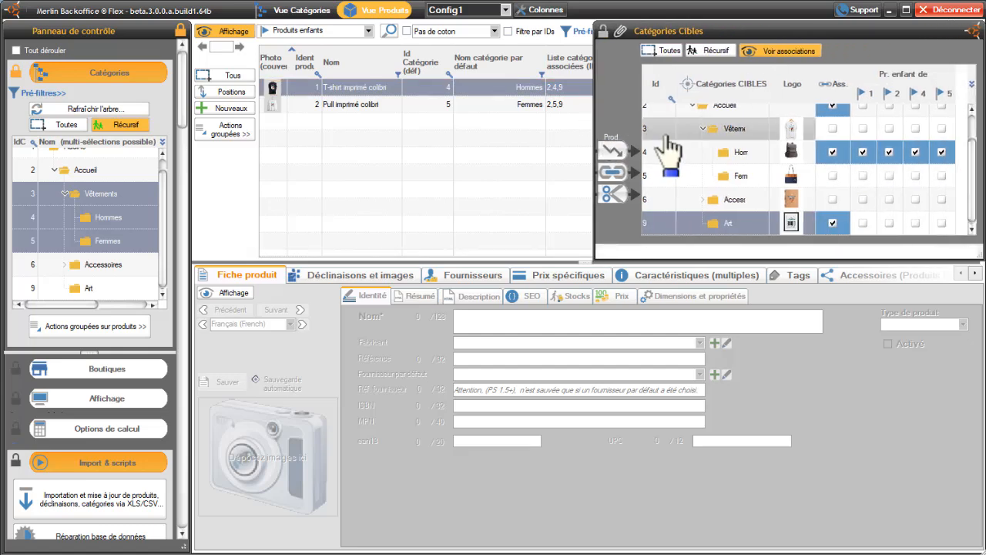
{"action": "left_click", "coordinate": [608, 32]}
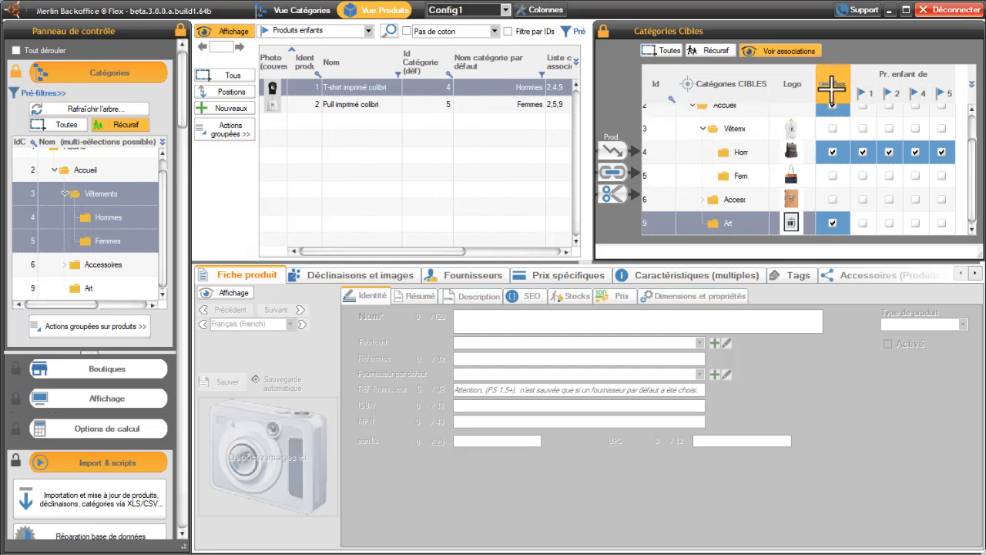
Step: Examine the category associations of T-shirt imprimé colibri, and of that product together with Pull imprimé colibri
{"action": "scroll", "coordinate": [971, 142], "scroll_direction": "up", "scroll_amount": 1}
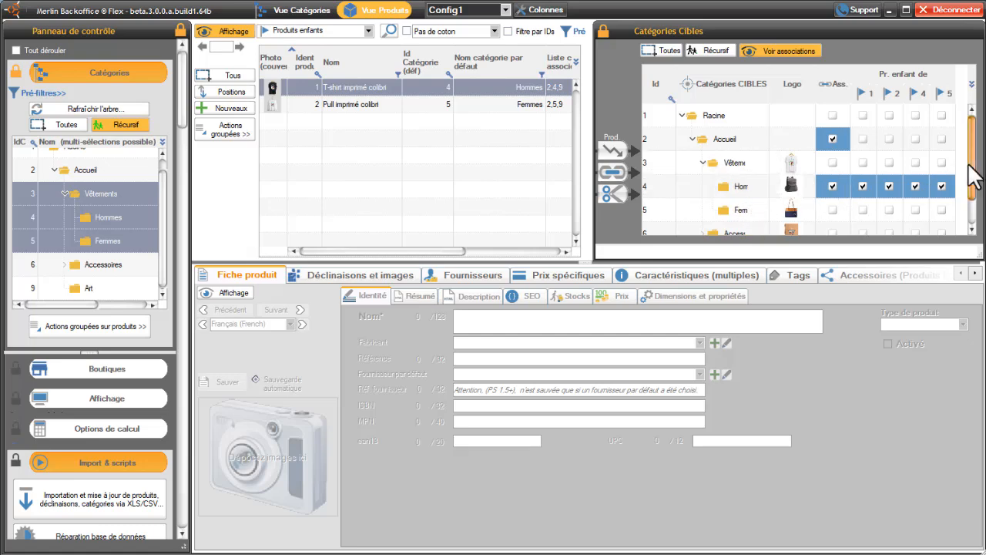
{"action": "scroll", "coordinate": [972, 176], "scroll_direction": "down", "scroll_amount": 1}
{"action": "left_click", "coordinate": [834, 223]}
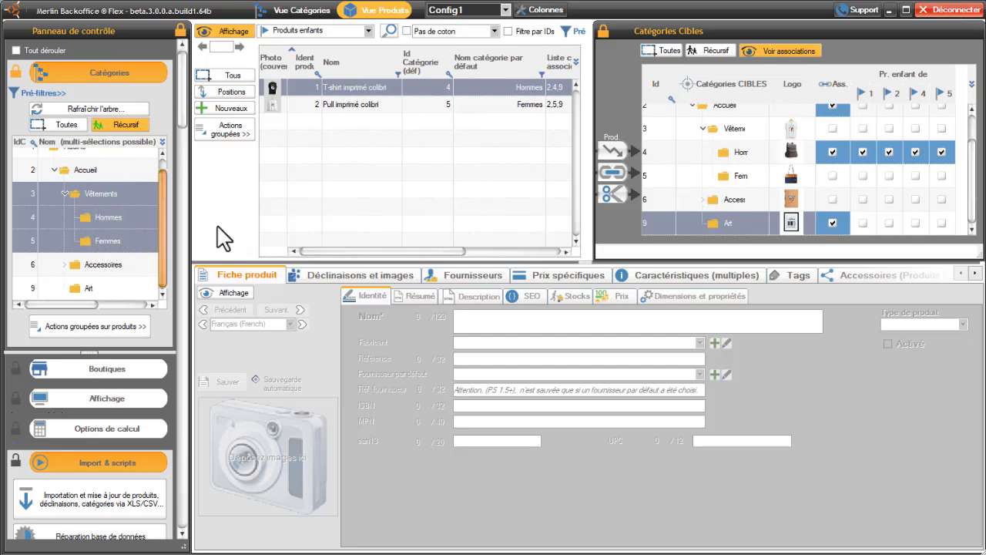
{"action": "left_click_drag", "start_coordinate": [978, 183], "coordinate": [976, 142]}
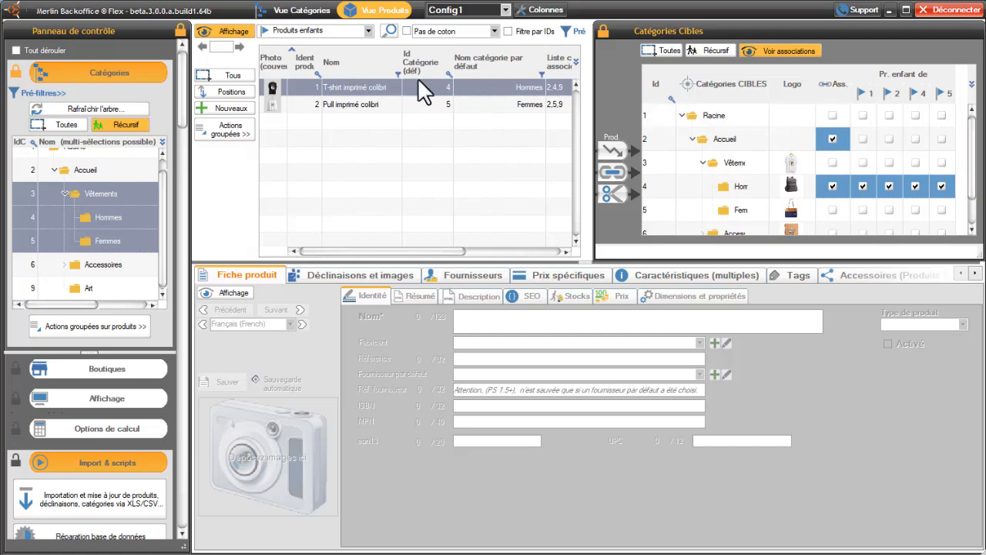
{"action": "left_click", "coordinate": [355, 103], "text": "ctrl"}
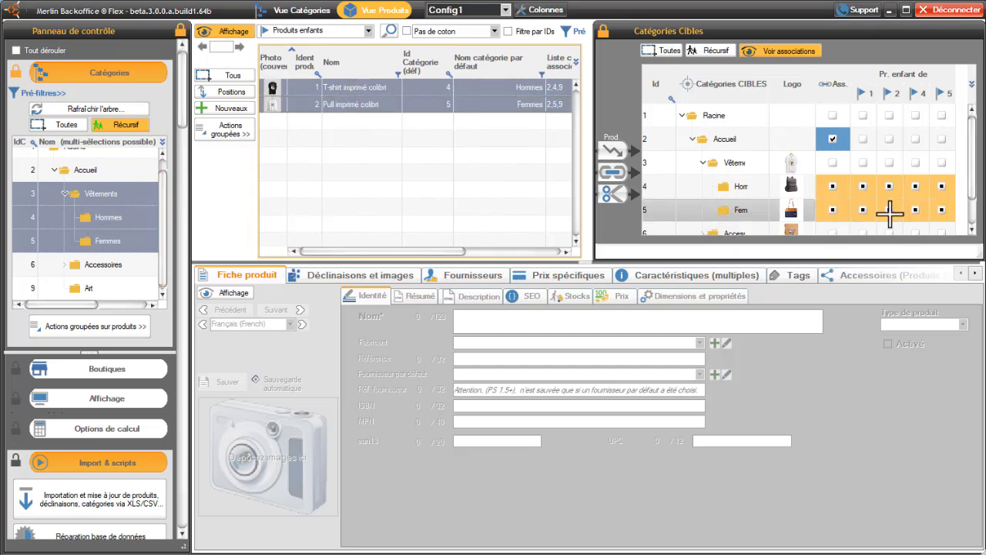
{"action": "scroll", "coordinate": [977, 162], "scroll_direction": "down", "scroll_amount": 1}
{"action": "scroll", "coordinate": [977, 163], "scroll_direction": "up", "scroll_amount": 1}
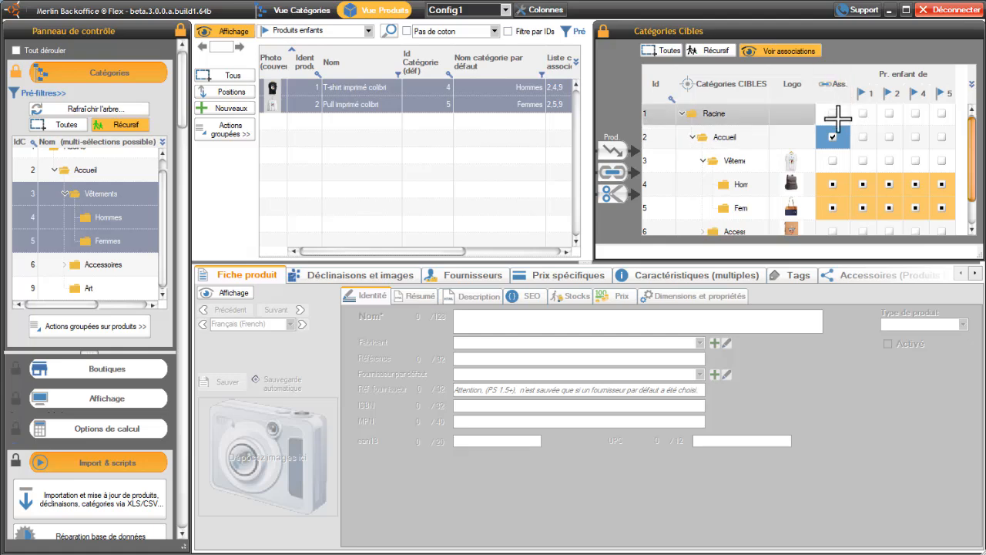
Step: Associate both selected products with the target category Vêtements, choosing to delete their existing secondary associations
{"action": "left_click", "coordinate": [833, 160]}
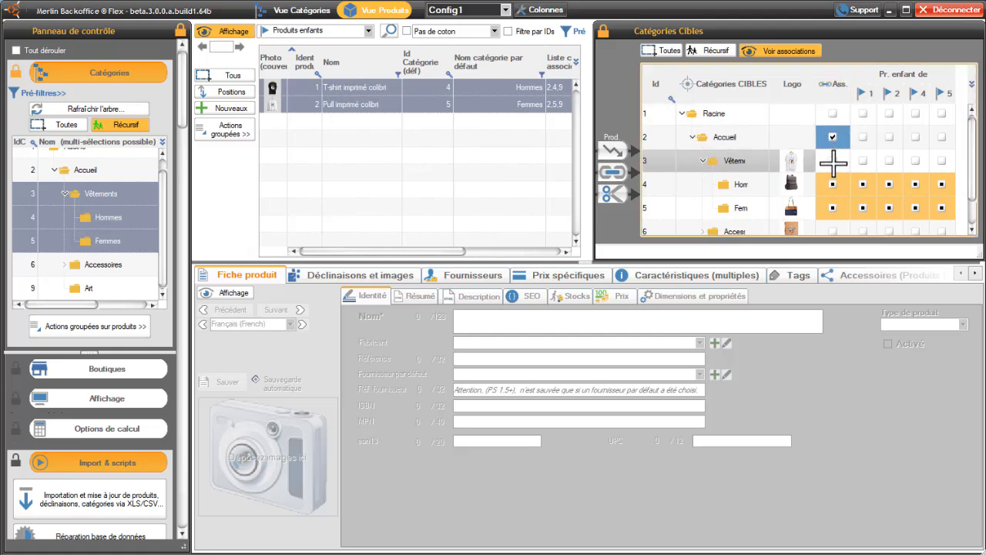
{"action": "left_click_drag", "start_coordinate": [626, 135], "coordinate": [511, 157]}
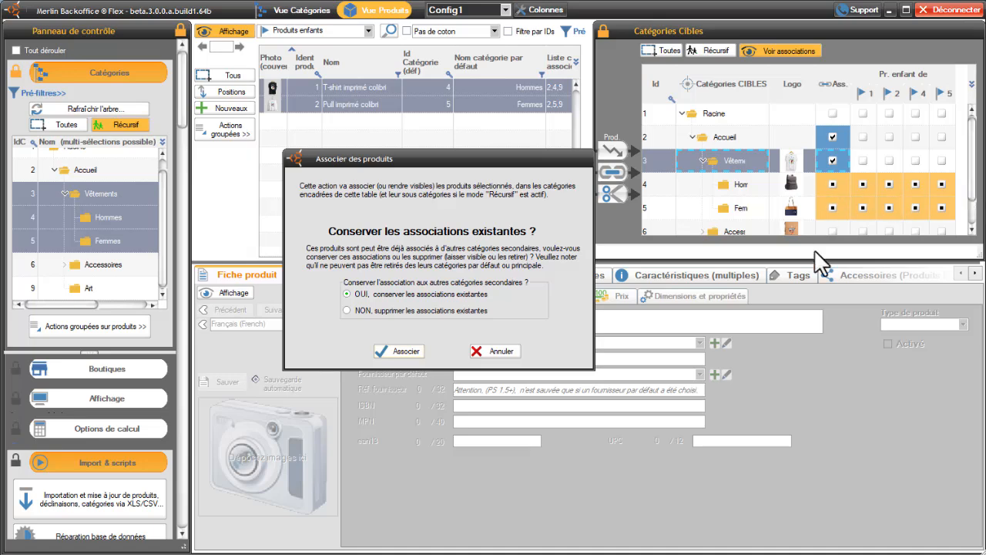
{"action": "left_click", "coordinate": [347, 310]}
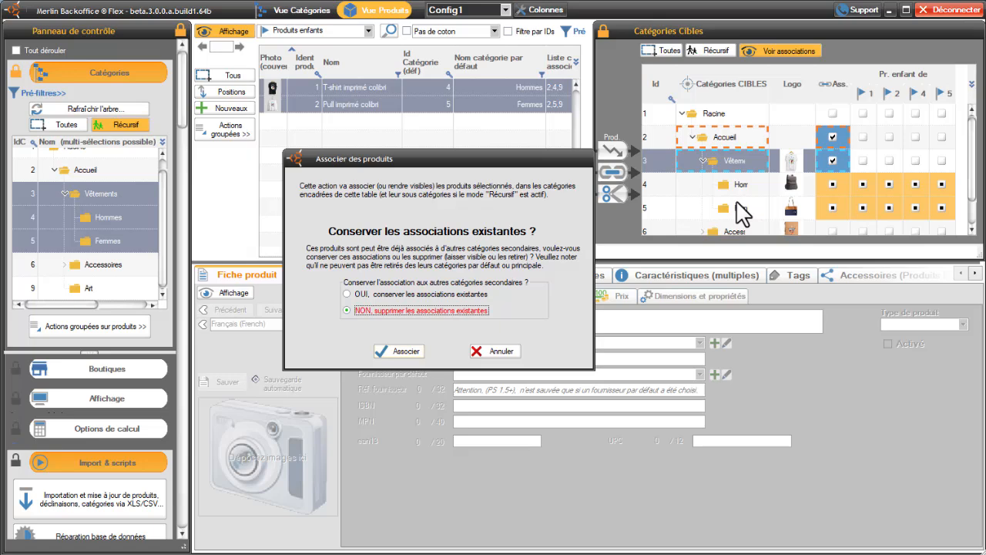
{"action": "left_click", "coordinate": [400, 354]}
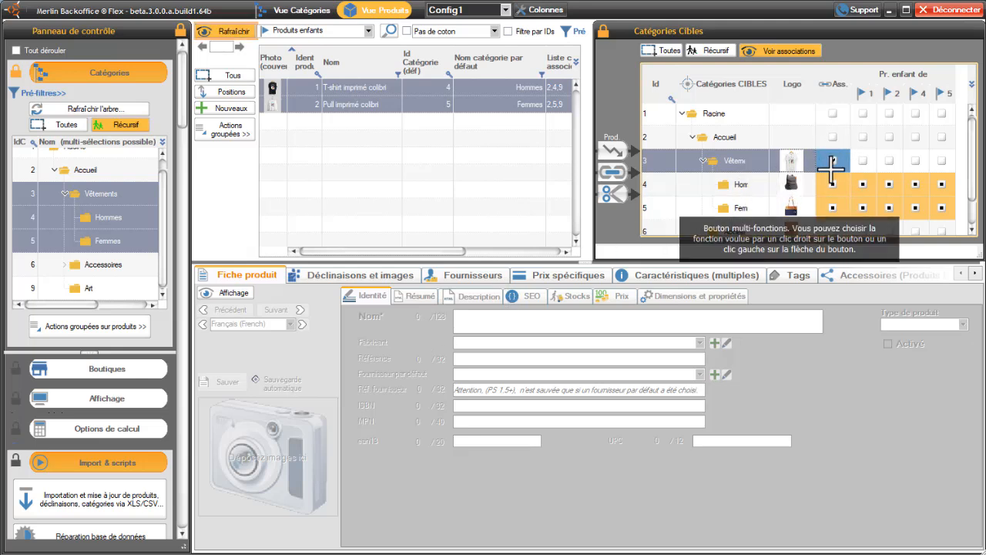
{"action": "left_click", "coordinate": [833, 163]}
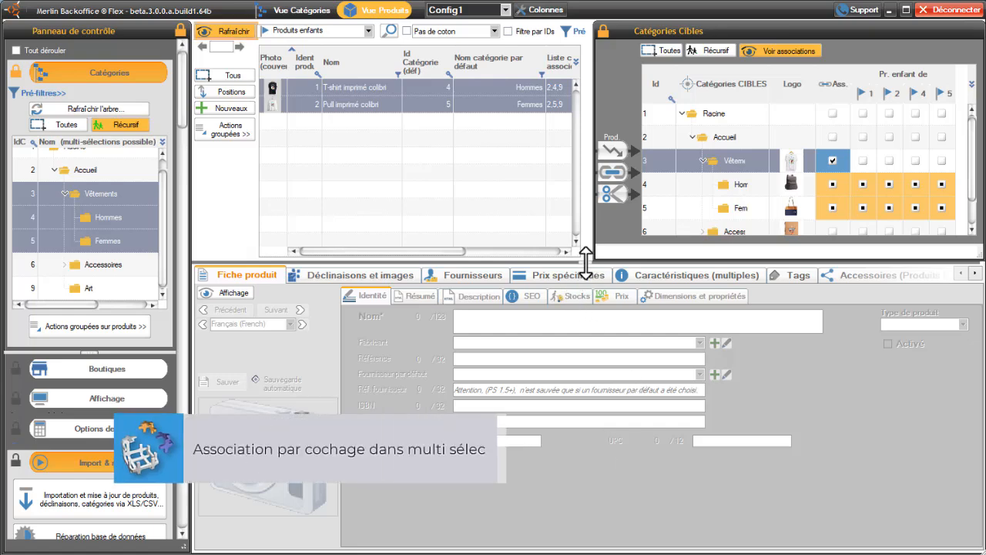
Step: Enlarge the upper panes and associate both products with Accueil, Accessoires and Art at once, keeping their existing associations
{"action": "left_click_drag", "start_coordinate": [586, 263], "coordinate": [598, 376]}
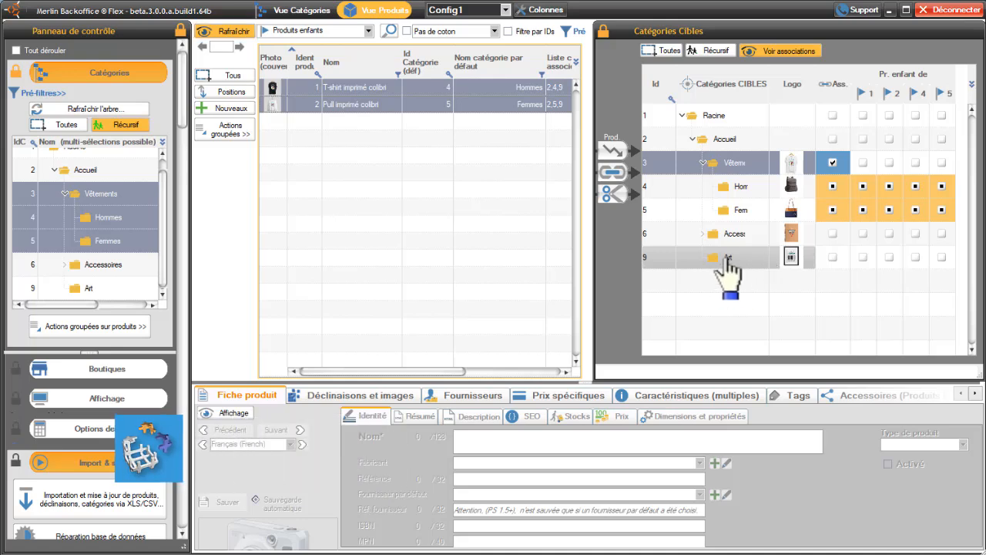
{"action": "left_click", "coordinate": [740, 142]}
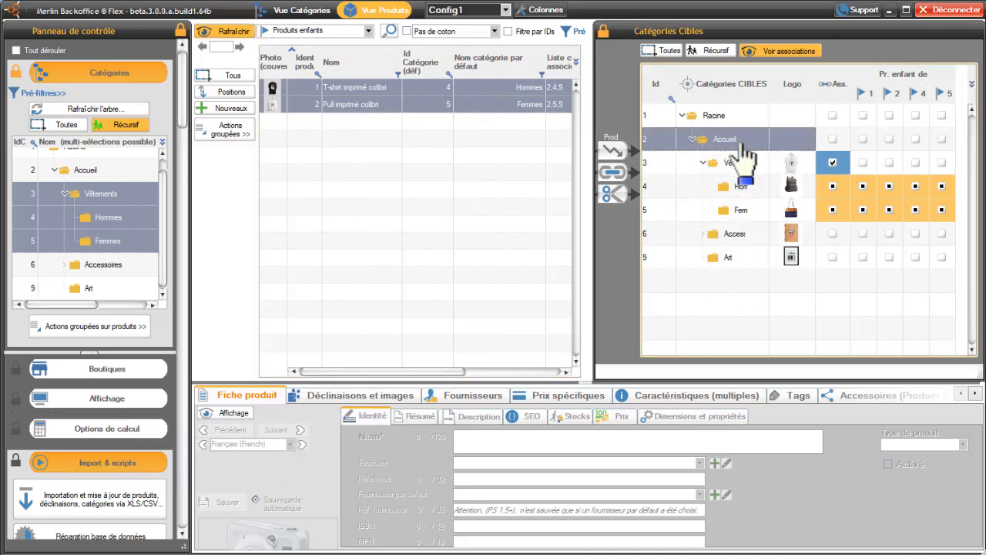
{"action": "left_click", "coordinate": [744, 239], "text": "ctrl"}
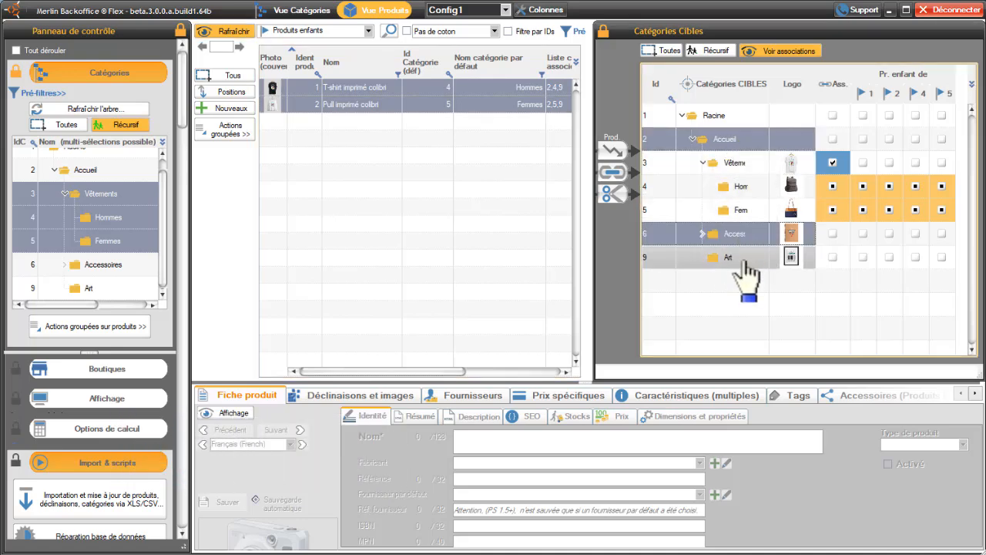
{"action": "left_click", "coordinate": [743, 262], "text": "ctrl"}
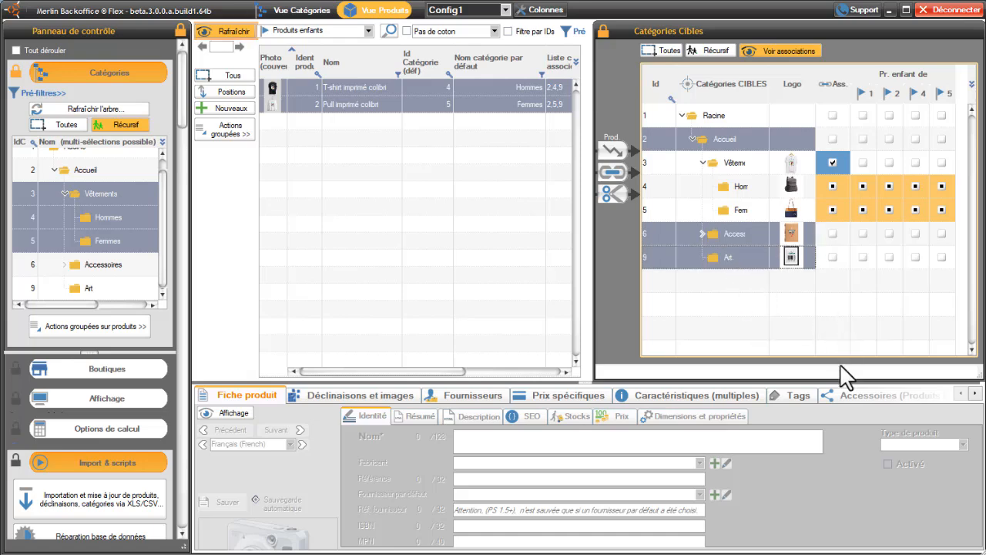
{"action": "left_click", "coordinate": [831, 161]}
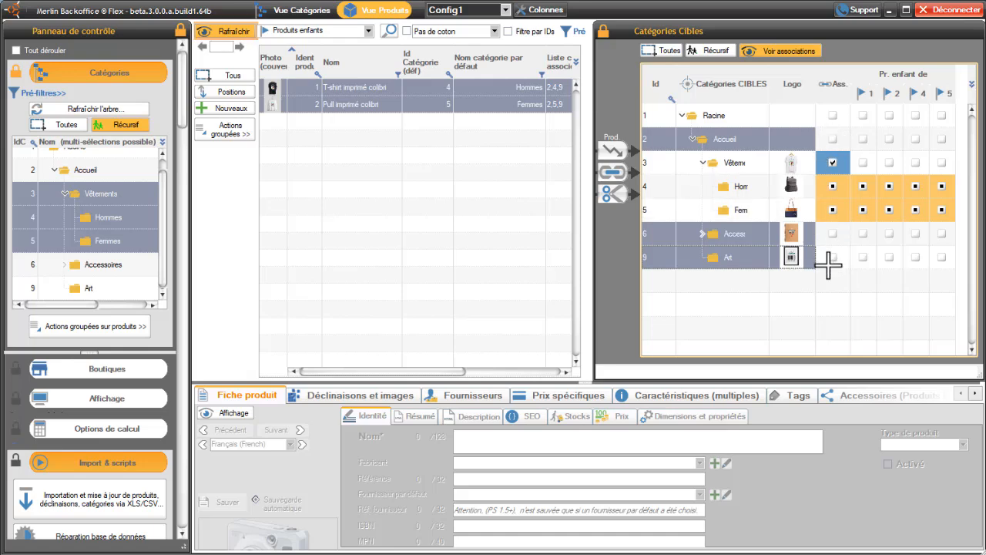
{"action": "left_click", "coordinate": [832, 139]}
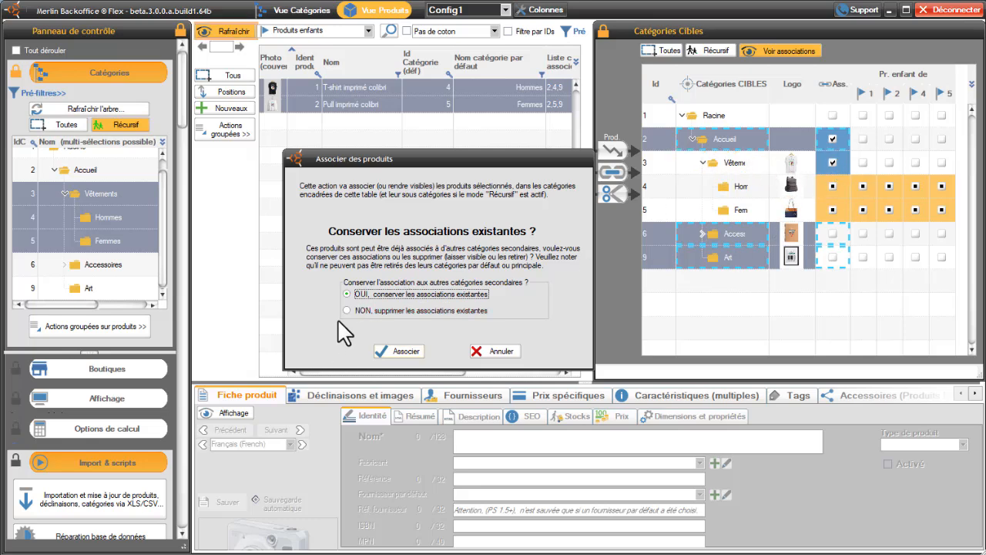
{"action": "left_click", "coordinate": [385, 351]}
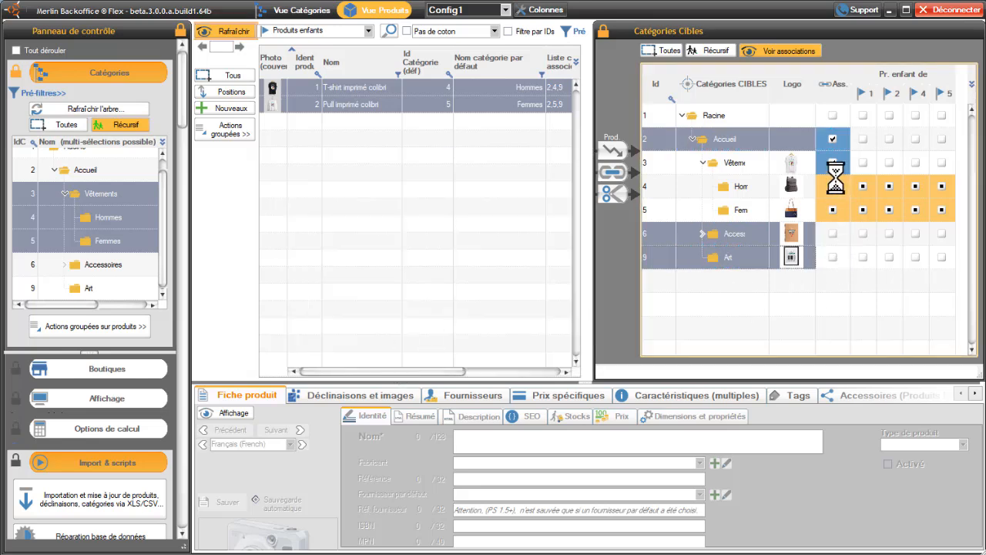
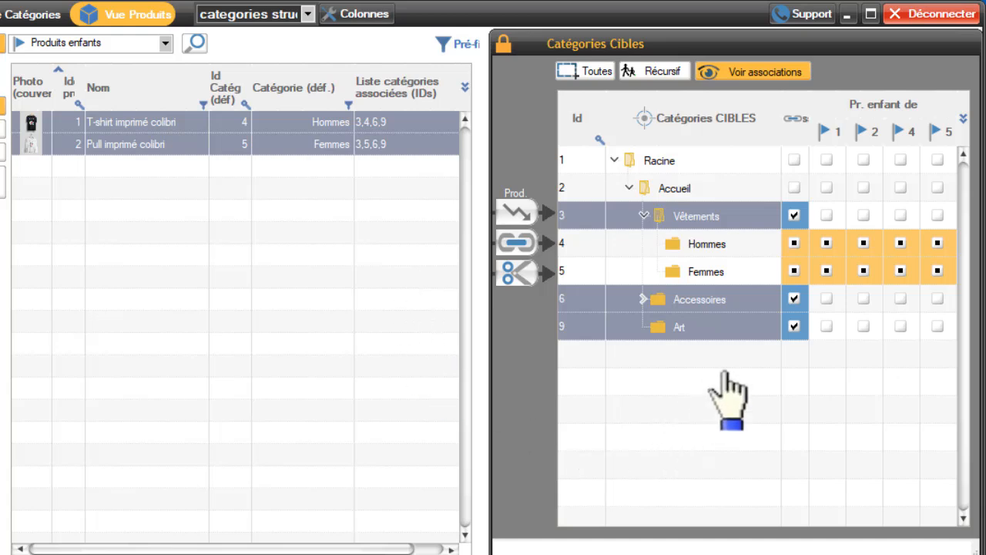
Step: Dissociate both selected products from the target categories Vêtements and Accessoires
{"action": "left_click", "coordinate": [711, 192]}
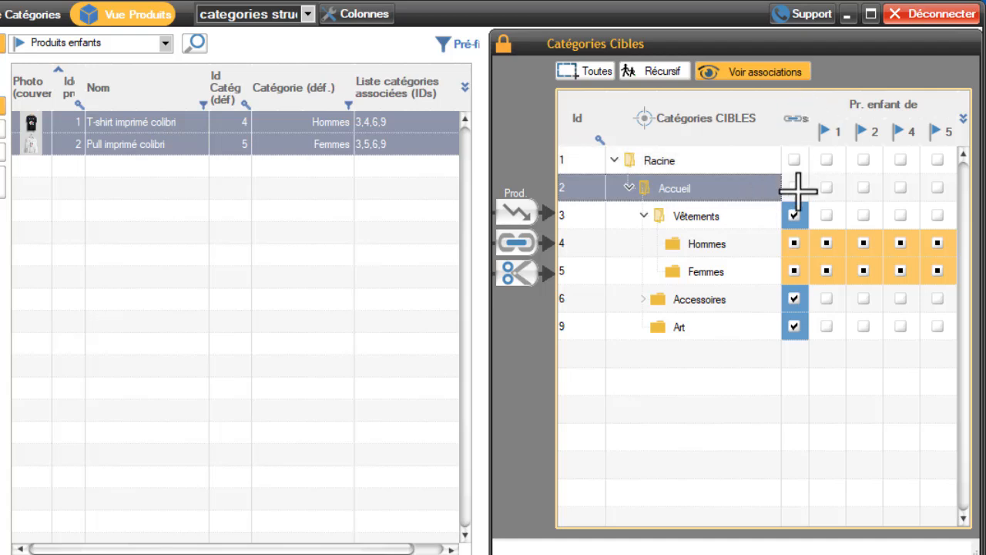
{"action": "mouse_move", "coordinate": [510, 246]}
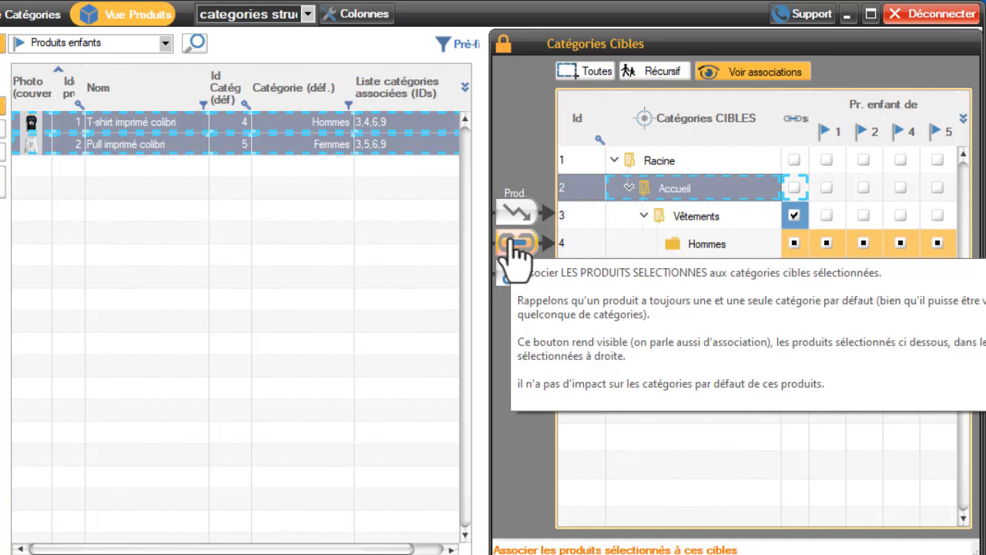
{"action": "left_click", "coordinate": [709, 219]}
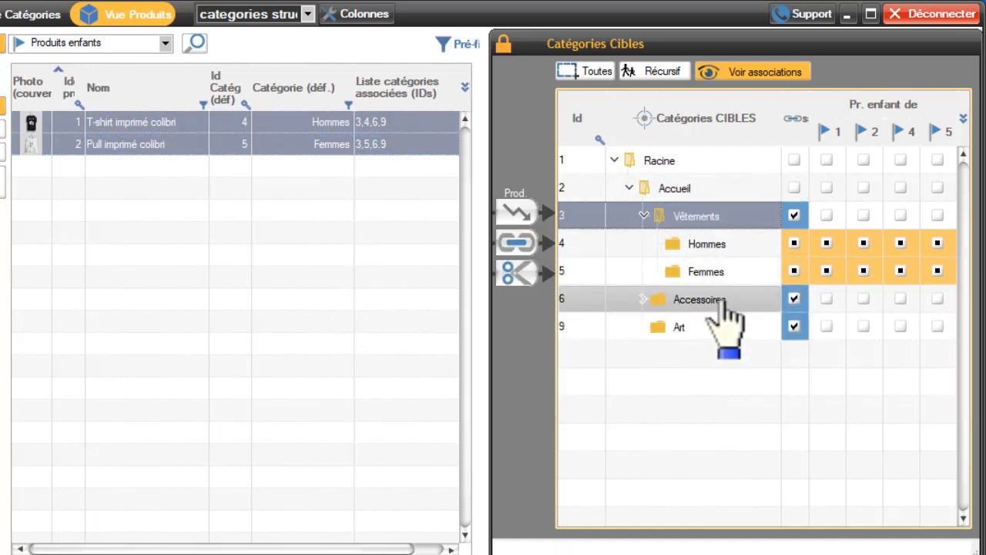
{"action": "left_click", "coordinate": [724, 300], "text": "ctrl"}
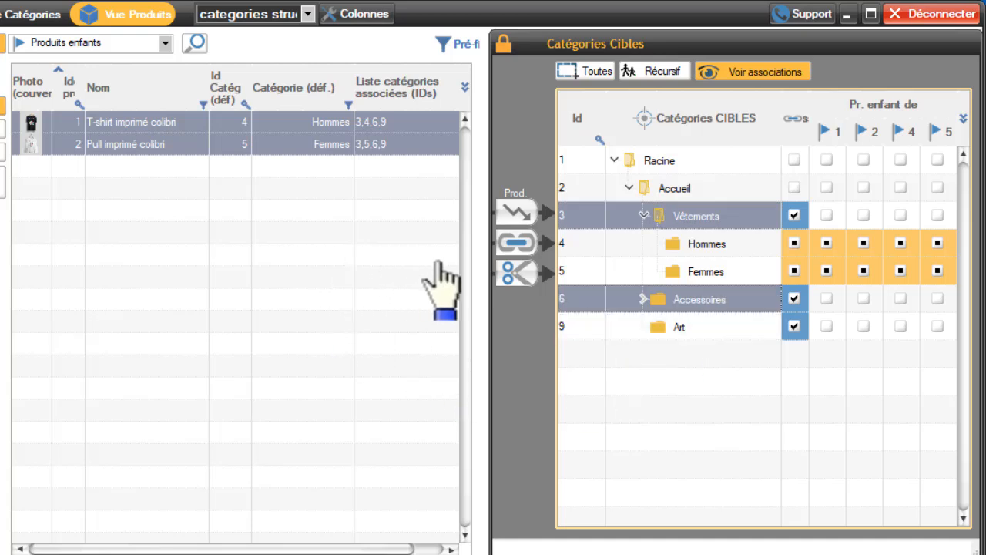
{"action": "mouse_move", "coordinate": [514, 282]}
{"action": "left_click", "coordinate": [520, 285]}
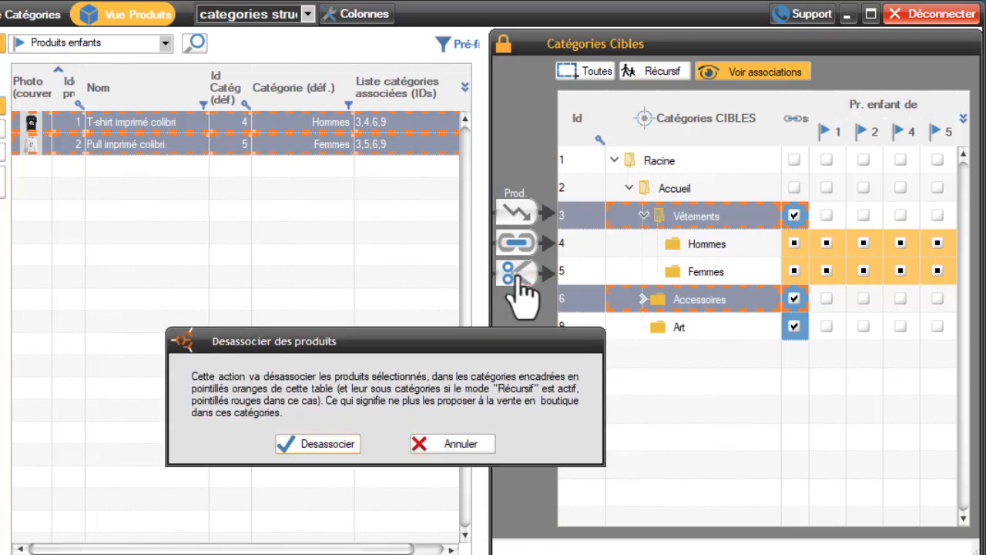
{"action": "left_click", "coordinate": [333, 444]}
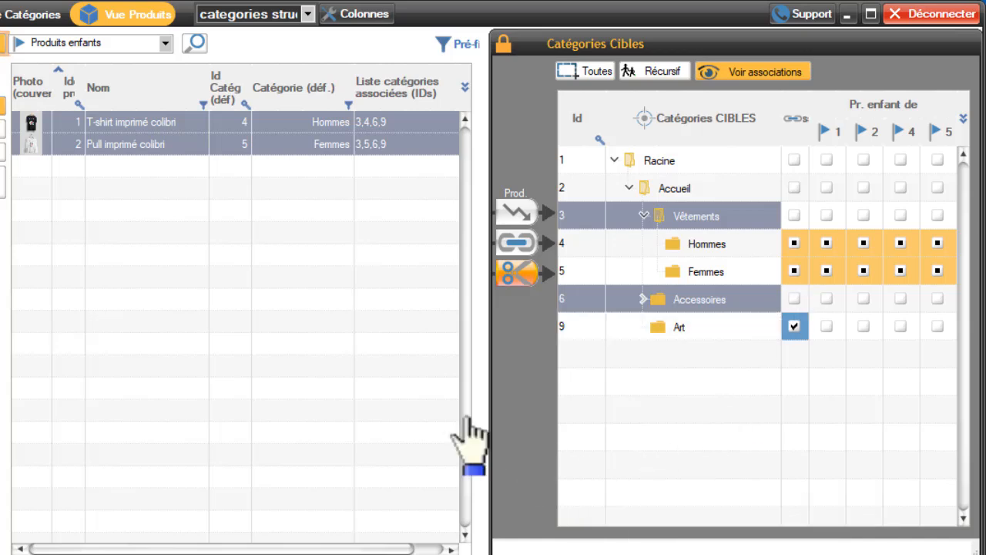
Step: Associate both selected products with Vêtements and Accessoires again, keeping their existing associations
{"action": "left_click", "coordinate": [522, 244]}
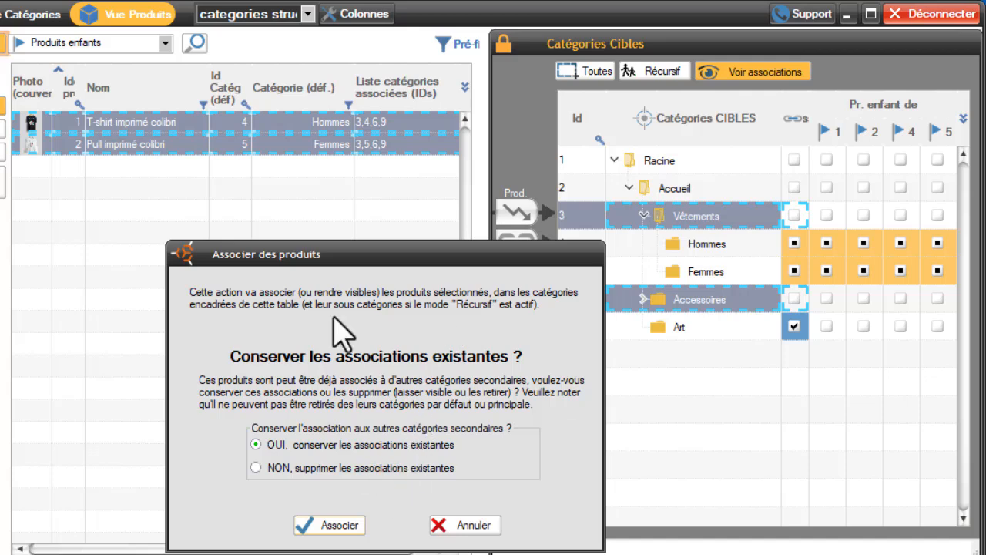
{"action": "left_click", "coordinate": [255, 467]}
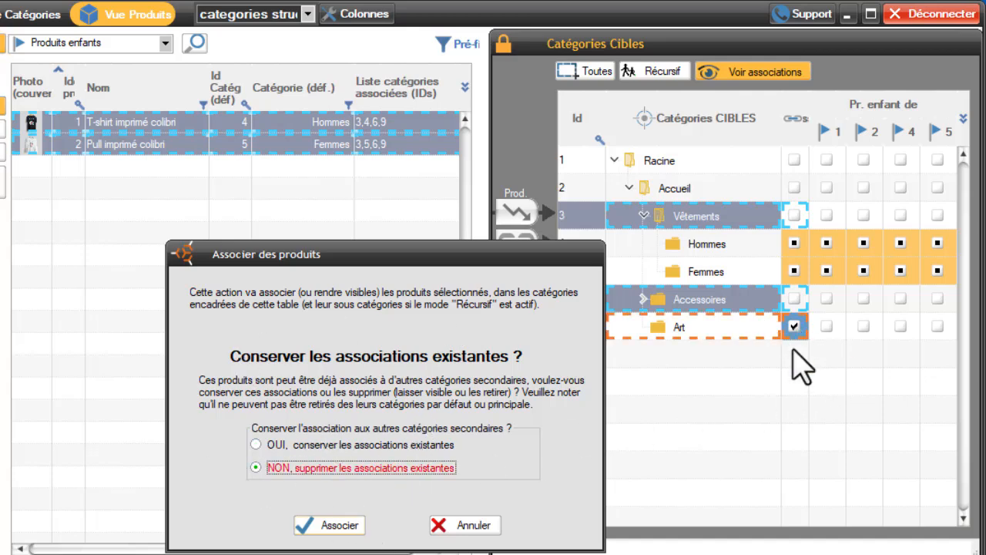
{"action": "left_click", "coordinate": [256, 444]}
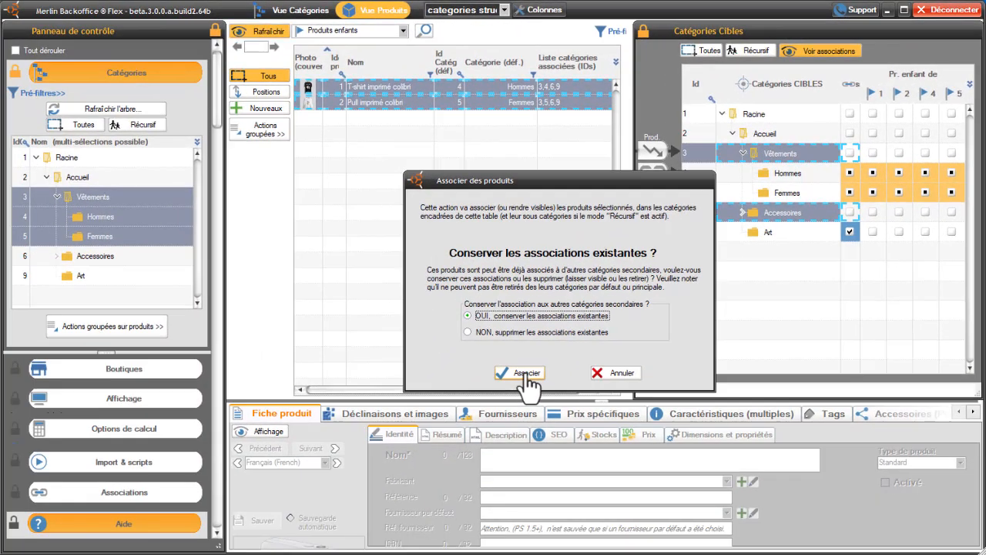
{"action": "left_click", "coordinate": [527, 373]}
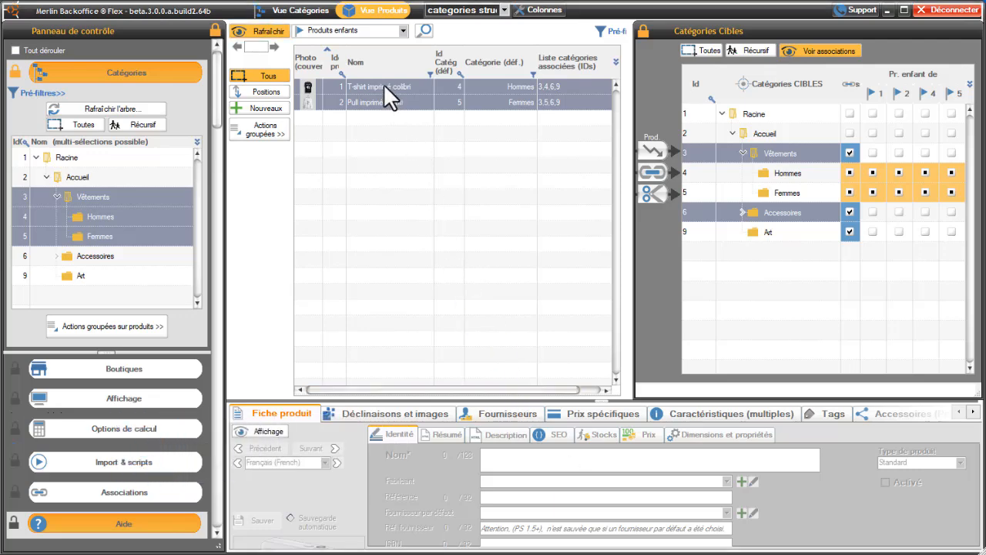
{"action": "left_click_drag", "start_coordinate": [383, 83], "coordinate": [776, 190]}
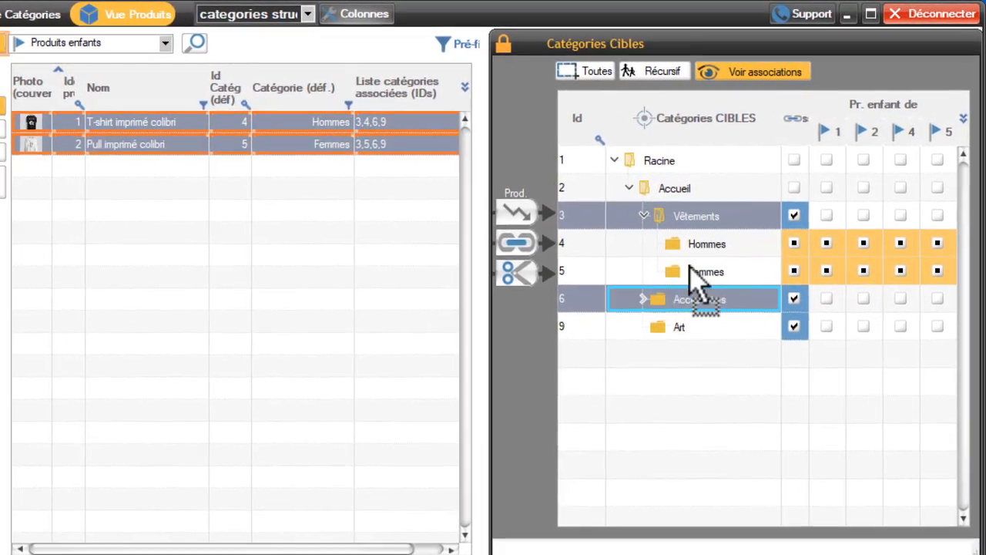
{"action": "left_click_drag", "start_coordinate": [691, 271], "coordinate": [2, 159]}
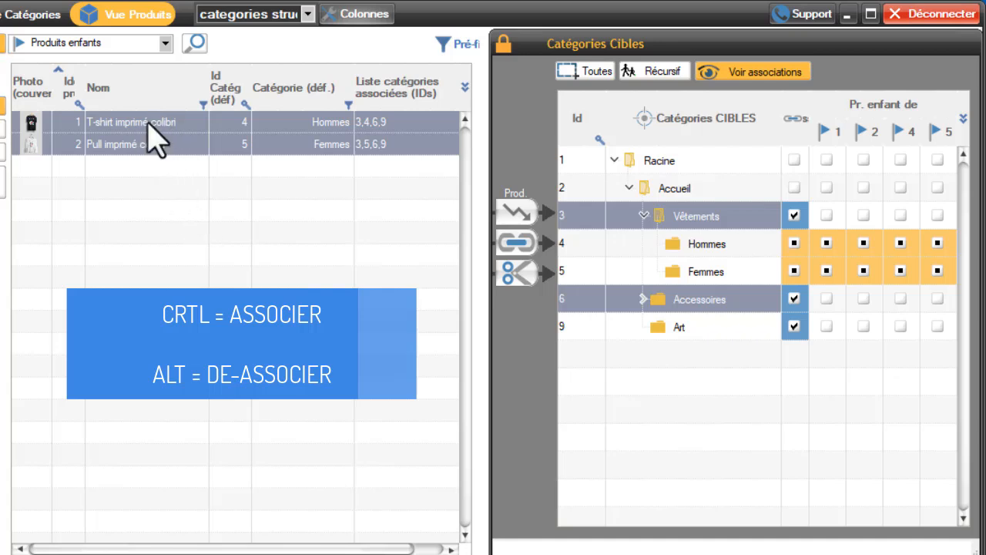
{"action": "left_click", "coordinate": [69, 161]}
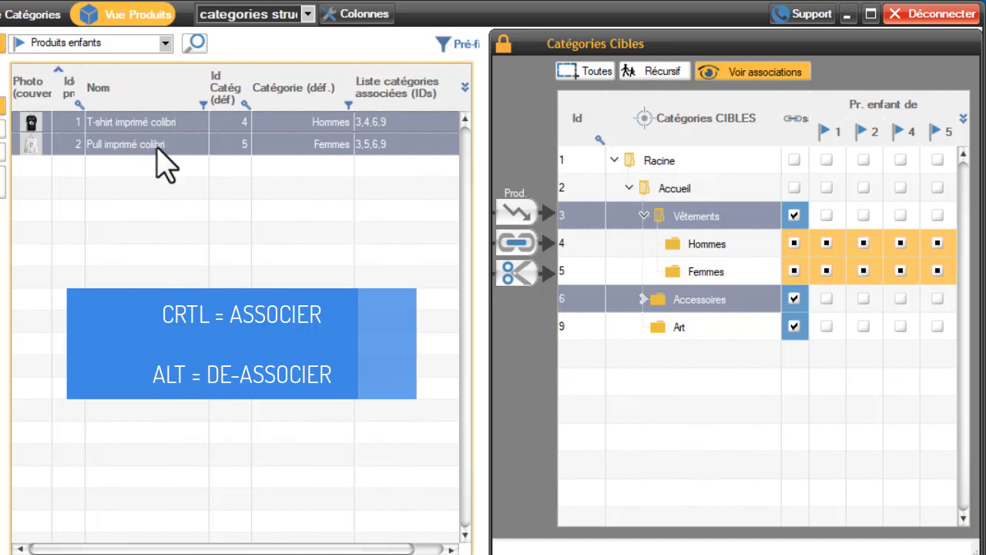
{"action": "left_click_drag", "start_coordinate": [157, 148], "coordinate": [683, 327]}
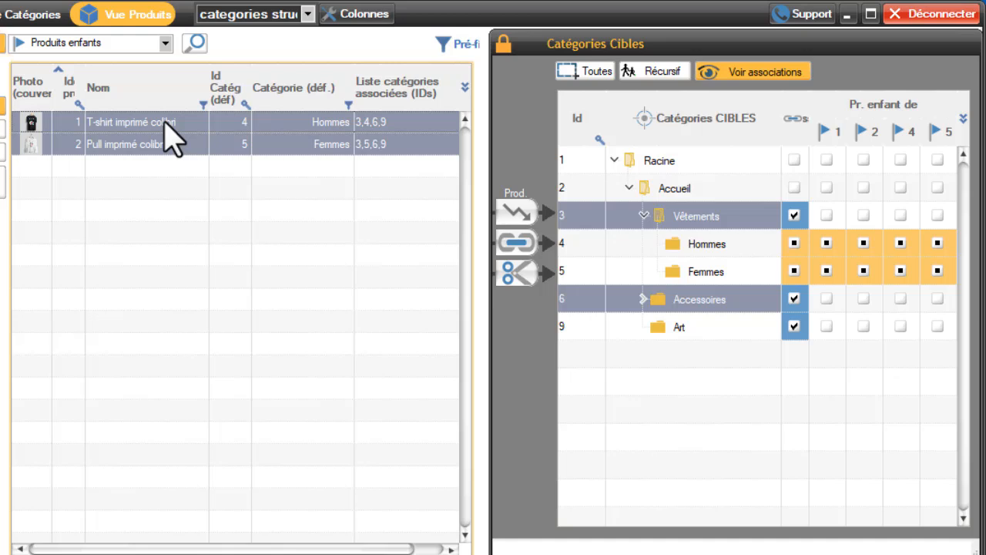
Step: Associate both selected products with the target category Accueil, keeping their existing secondary associations
{"action": "left_click_drag", "start_coordinate": [171, 138], "coordinate": [684, 189]}
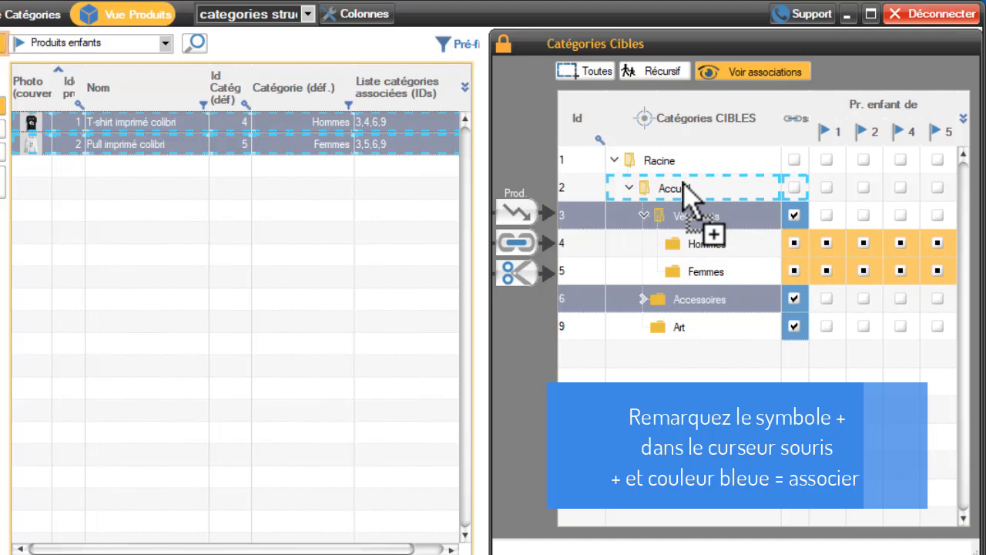
{"action": "left_click_drag", "start_coordinate": [684, 191], "coordinate": [706, 195]}
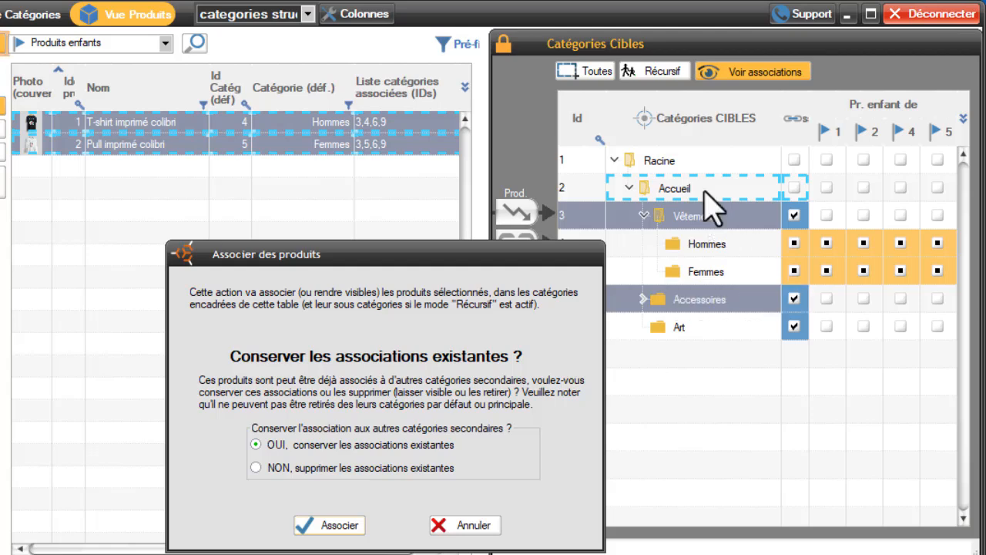
{"action": "left_click", "coordinate": [256, 467]}
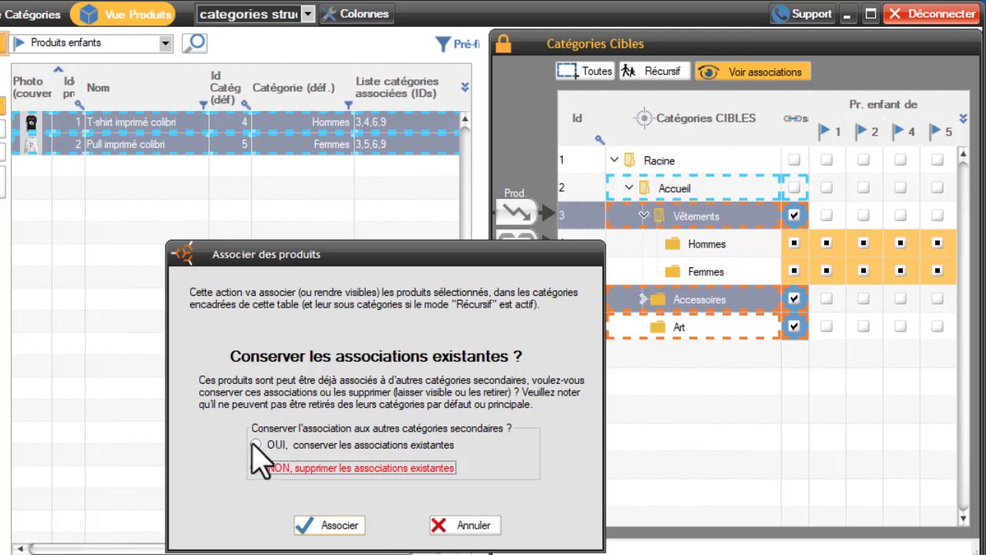
{"action": "left_click", "coordinate": [260, 445]}
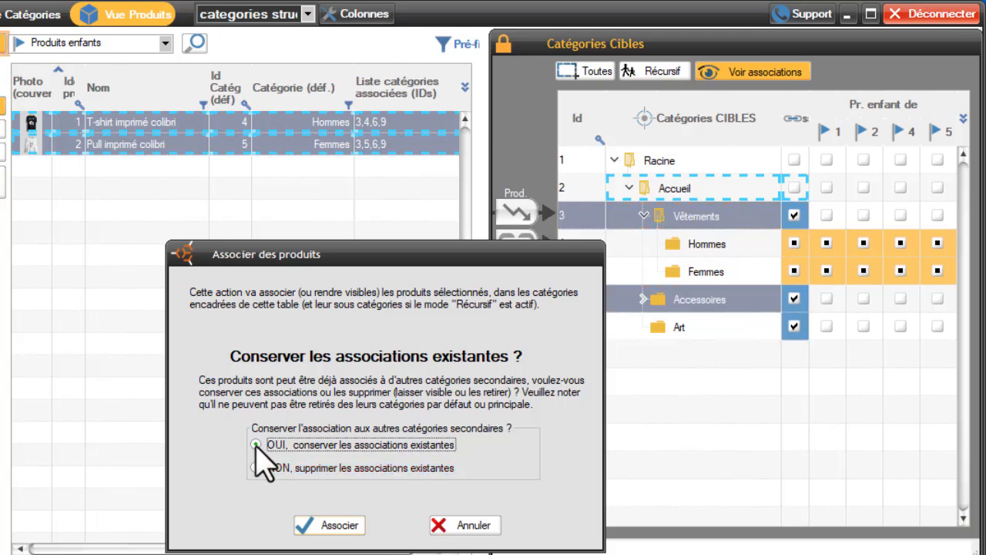
{"action": "left_click", "coordinate": [344, 526]}
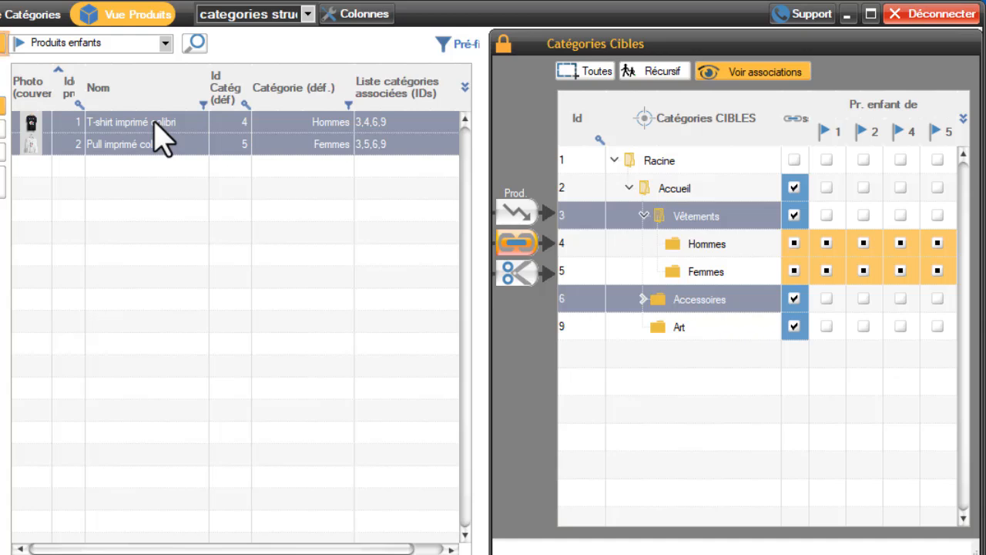
Step: Dissociate the T-shirt and the Pull from the selected target categories Vêtements and Accessoires
{"action": "left_click_drag", "start_coordinate": [161, 131], "coordinate": [722, 191]}
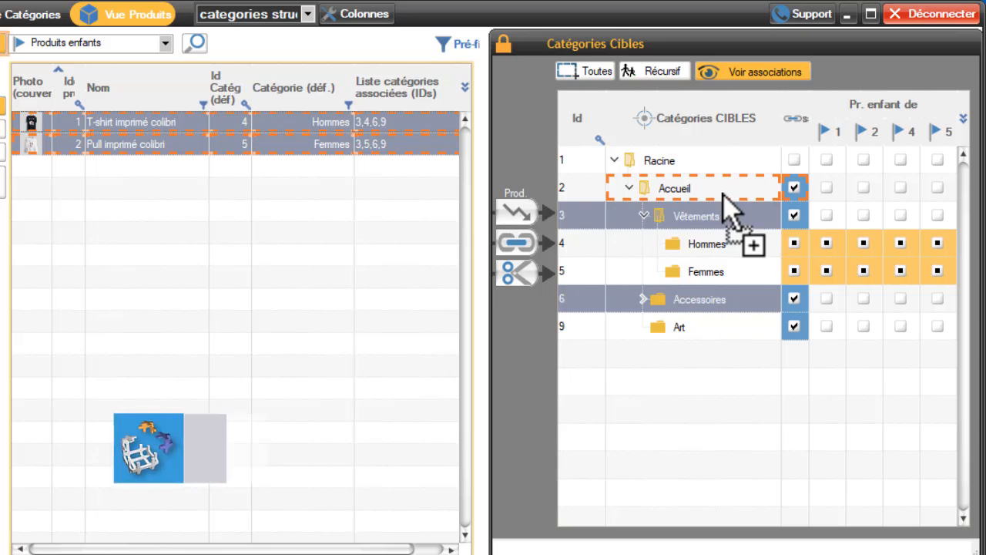
{"action": "left_click_drag", "start_coordinate": [722, 192], "coordinate": [724, 211]}
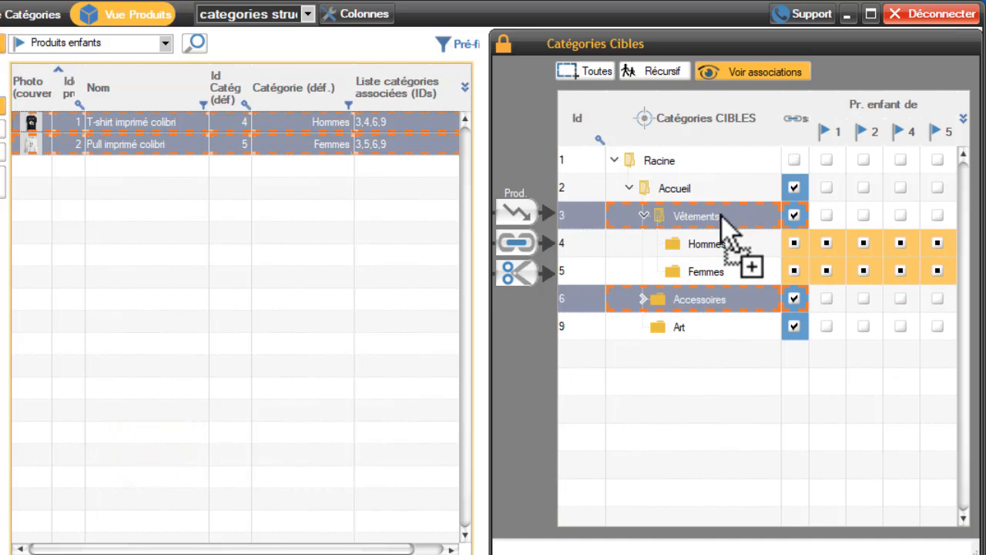
{"action": "left_click_drag", "start_coordinate": [724, 218], "coordinate": [683, 301]}
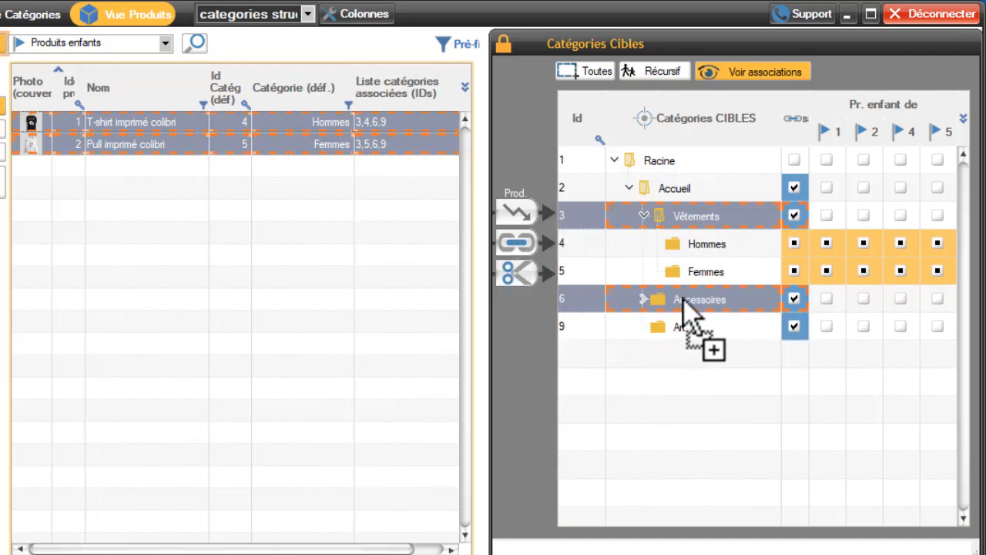
{"action": "mouse_move", "coordinate": [684, 299]}
{"action": "left_mouse_down"}
{"action": "mouse_move", "coordinate": [689, 275]}
{"action": "mouse_move", "coordinate": [695, 330]}
{"action": "mouse_move", "coordinate": [686, 330]}
{"action": "mouse_move", "coordinate": [724, 328]}
{"action": "mouse_move", "coordinate": [691, 331]}
{"action": "mouse_move", "coordinate": [714, 325]}
{"action": "mouse_move", "coordinate": [708, 301]}
{"action": "mouse_move", "coordinate": [686, 300]}
{"action": "mouse_move", "coordinate": [702, 302]}
{"action": "left_mouse_up"}
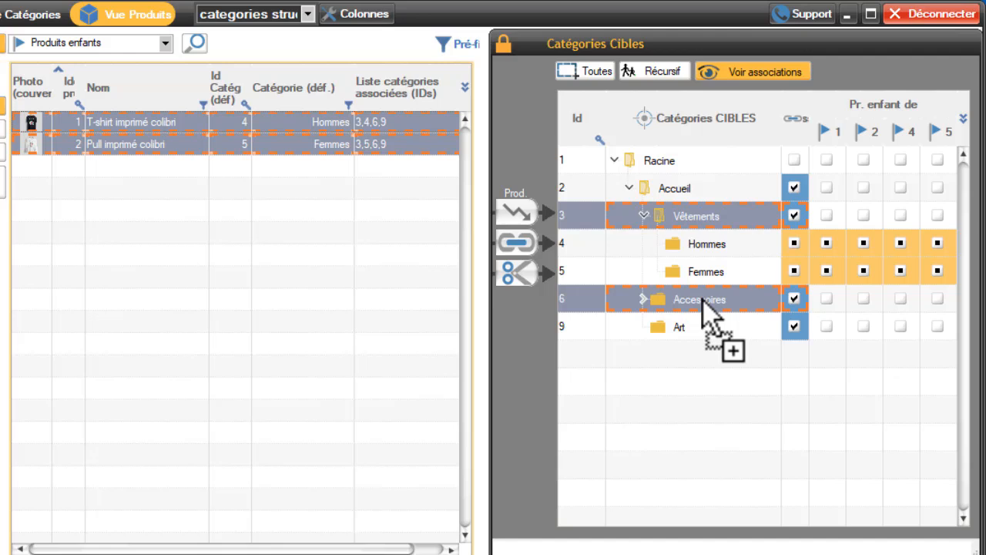
{"action": "left_click_drag", "start_coordinate": [702, 302], "coordinate": [702, 302]}
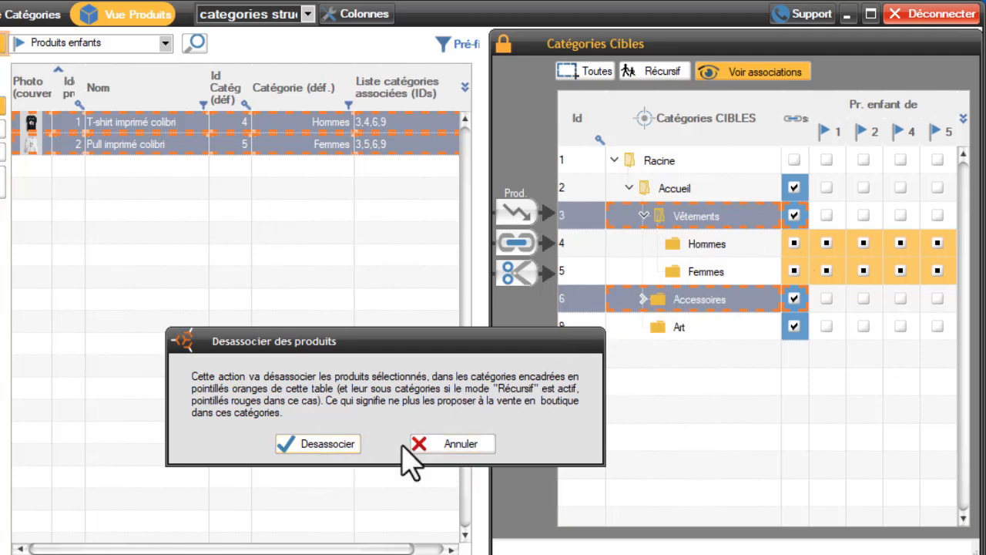
{"action": "left_click", "coordinate": [316, 443]}
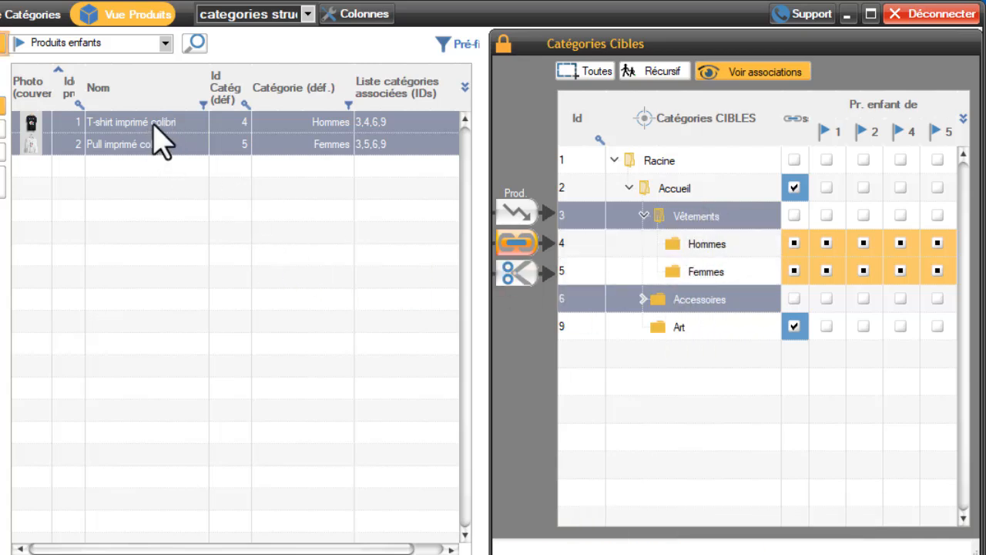
Step: Restore both products' associations with the selected target categories Vêtements and Accessoires, keeping the existing ones
{"action": "left_click_drag", "start_coordinate": [154, 130], "coordinate": [709, 214]}
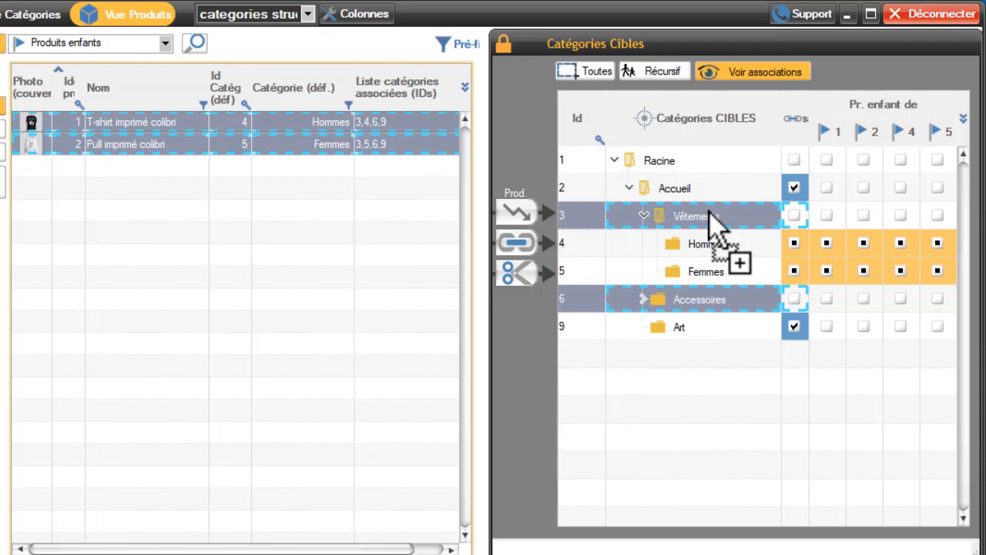
{"action": "left_click_drag", "start_coordinate": [709, 212], "coordinate": [709, 213]}
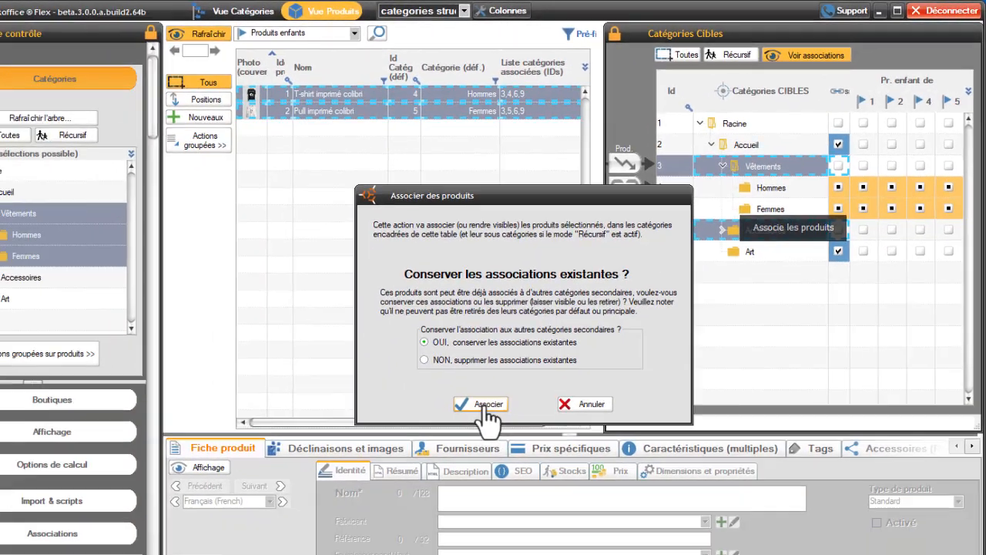
{"action": "left_click", "coordinate": [486, 406]}
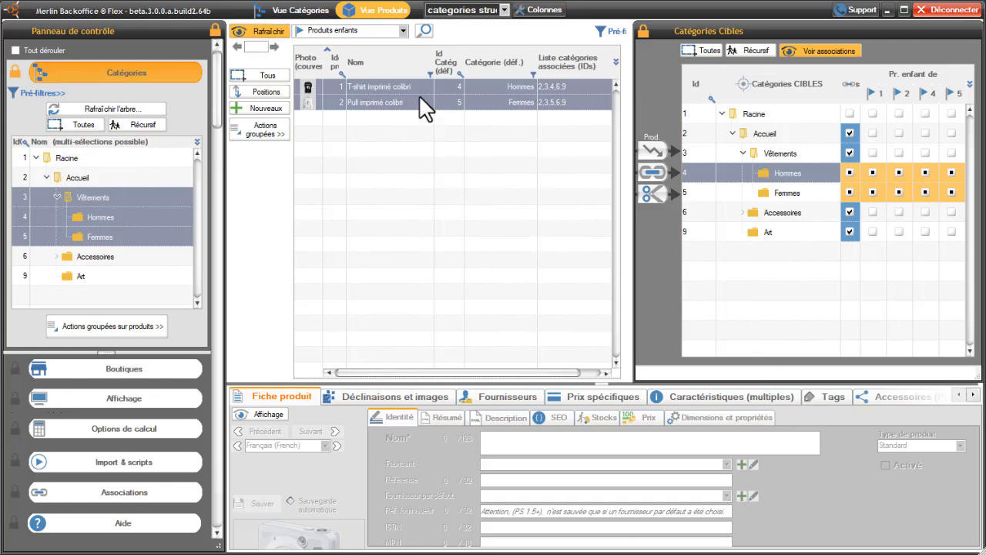
Step: Select both the T-shirt and the Pull and associate them with the target category Hommes, keeping existing associations
{"action": "left_click", "coordinate": [399, 86]}
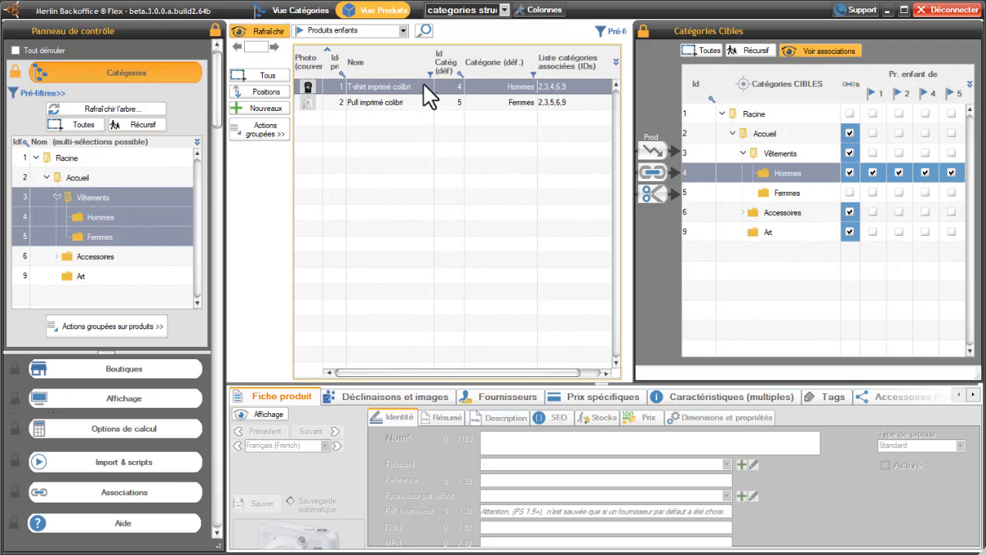
{"action": "left_click_drag", "start_coordinate": [421, 82], "coordinate": [659, 244]}
{"action": "left_click", "coordinate": [389, 103]}
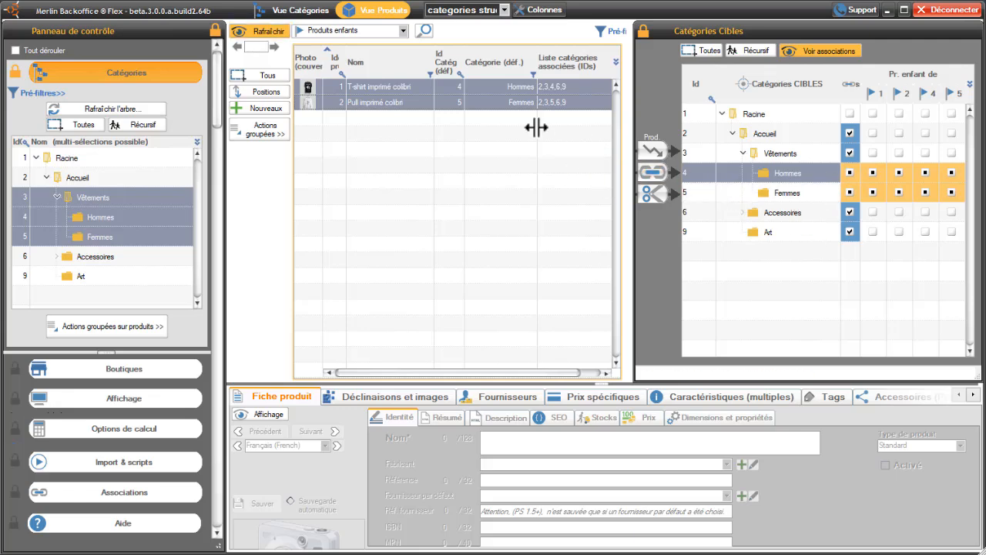
{"action": "left_click_drag", "start_coordinate": [514, 102], "coordinate": [852, 174]}
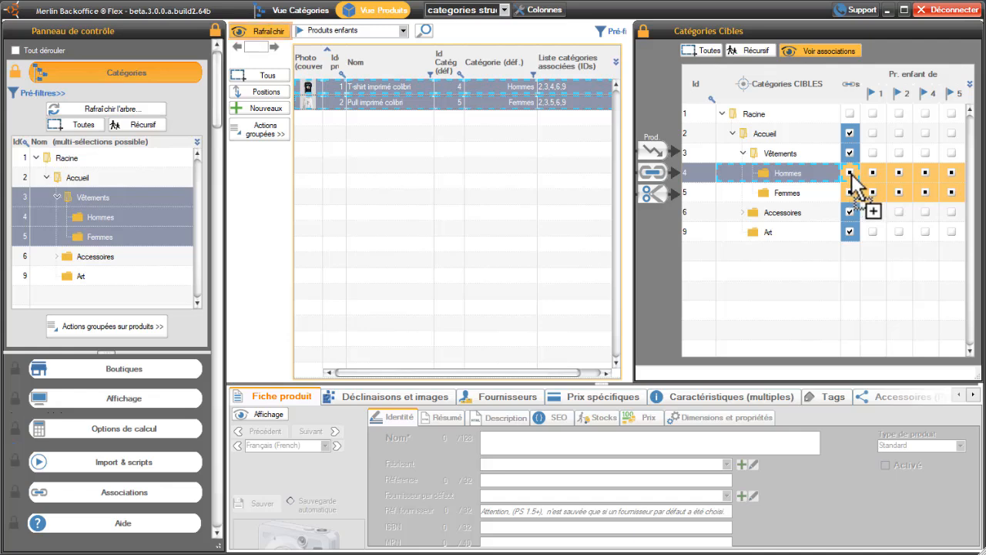
{"action": "left_click_drag", "start_coordinate": [852, 176], "coordinate": [827, 179]}
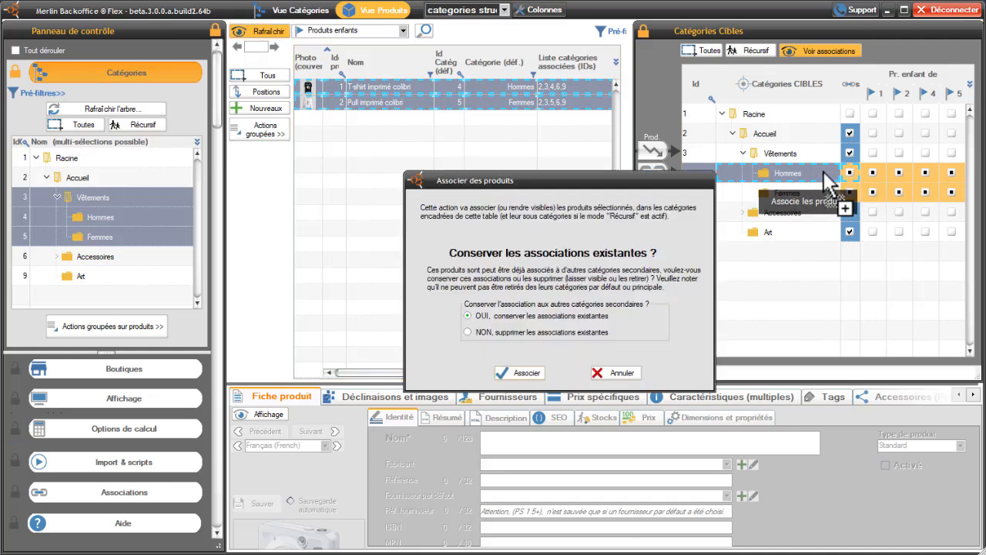
{"action": "left_click", "coordinate": [518, 375]}
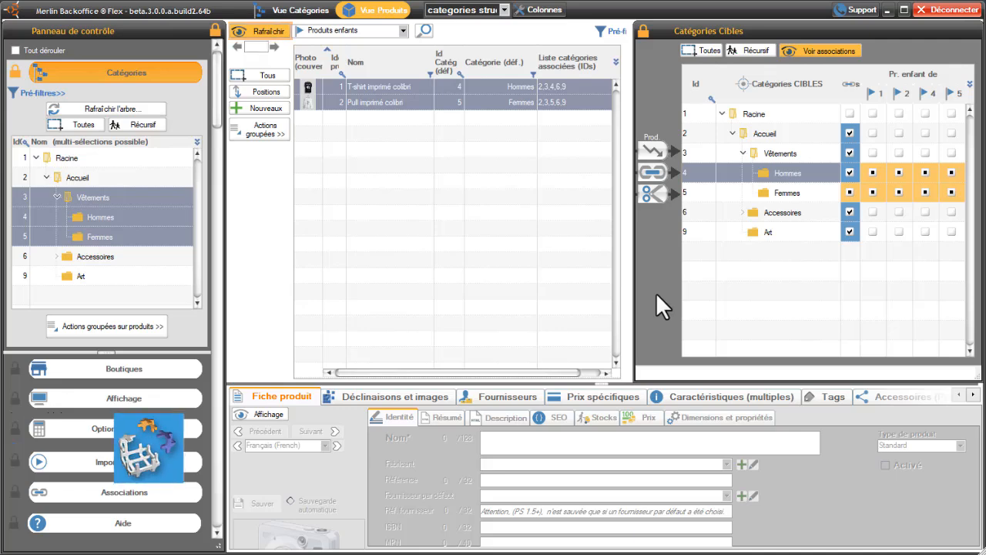
Step: Enable recursive mode for the target categories and associate both products with Racine and all its subcategories, keeping existing associations
{"action": "left_click", "coordinate": [748, 50]}
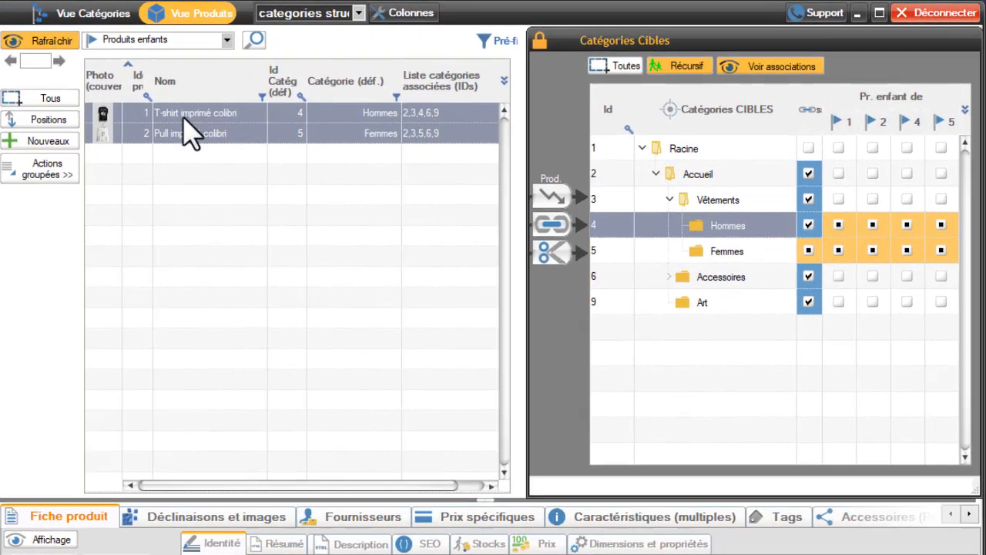
{"action": "left_click_drag", "start_coordinate": [368, 88], "coordinate": [423, 90]}
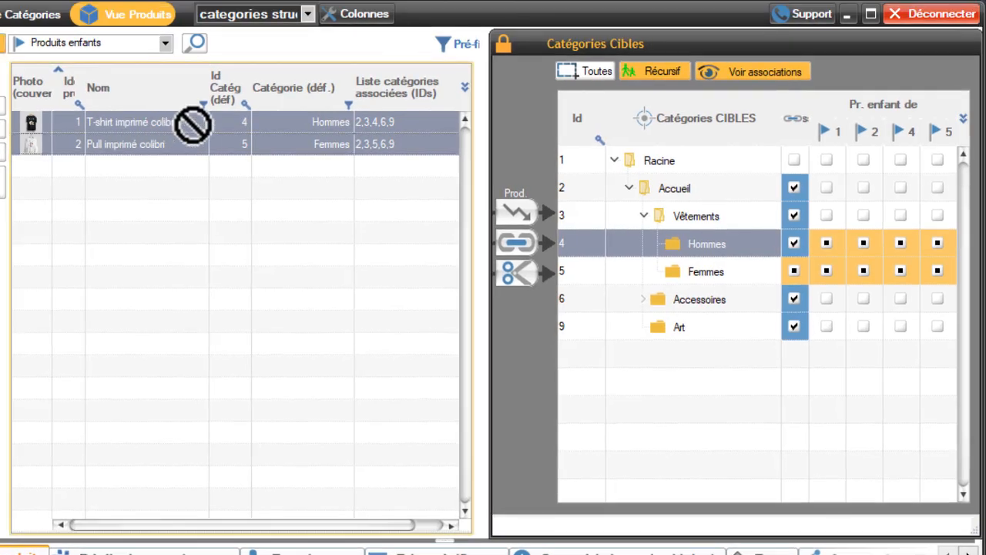
{"action": "left_click_drag", "start_coordinate": [192, 125], "coordinate": [677, 163]}
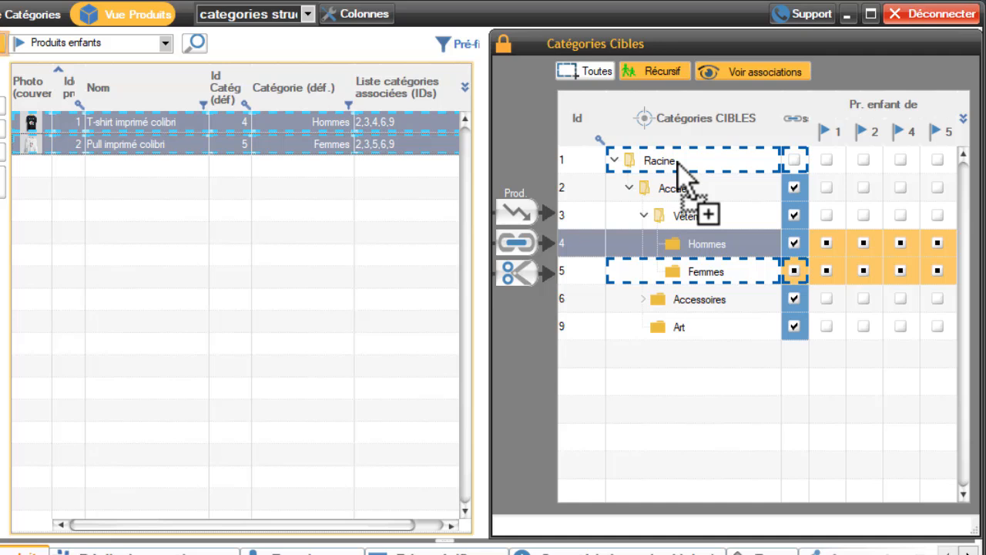
{"action": "left_click_drag", "start_coordinate": [678, 161], "coordinate": [715, 162]}
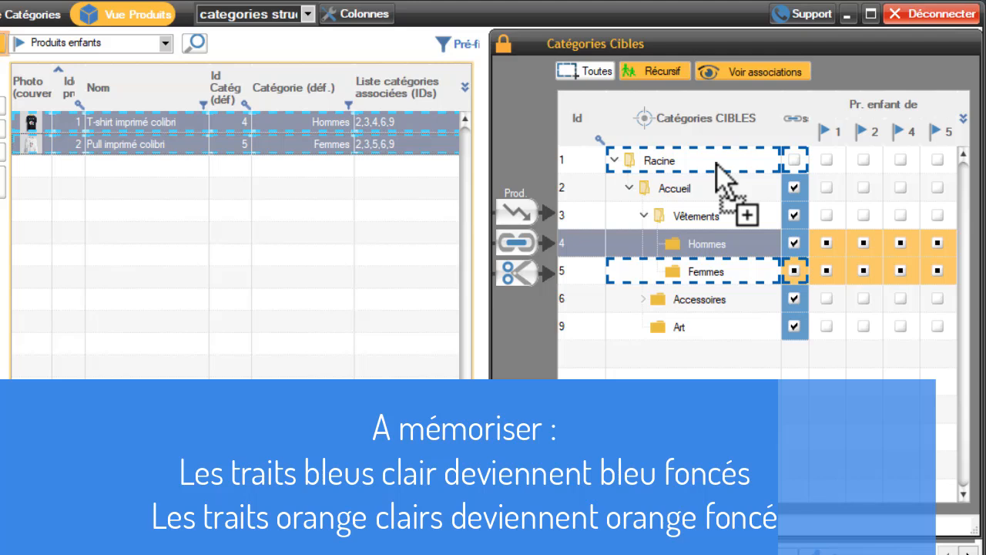
{"action": "left_click_drag", "start_coordinate": [716, 164], "coordinate": [688, 164]}
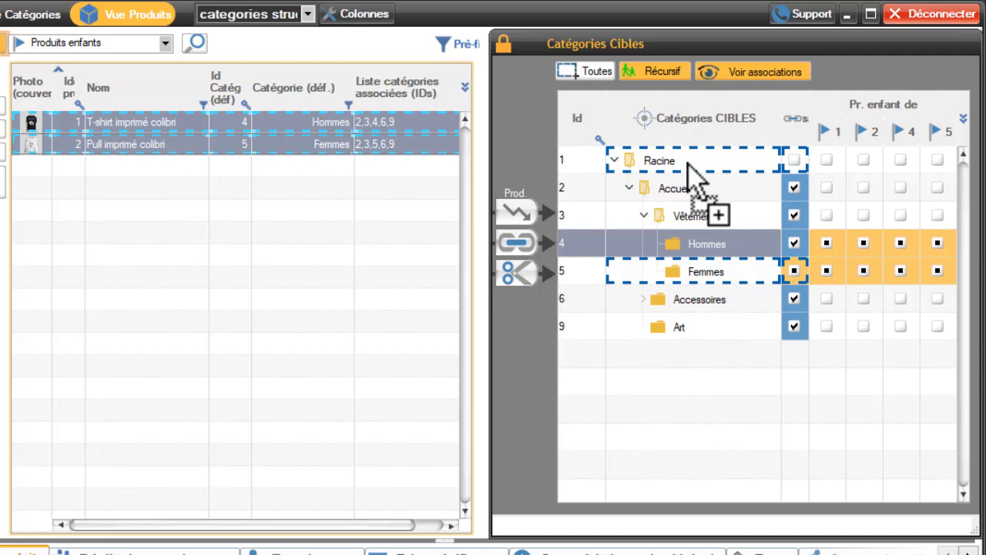
{"action": "left_click_drag", "start_coordinate": [688, 164], "coordinate": [688, 165]}
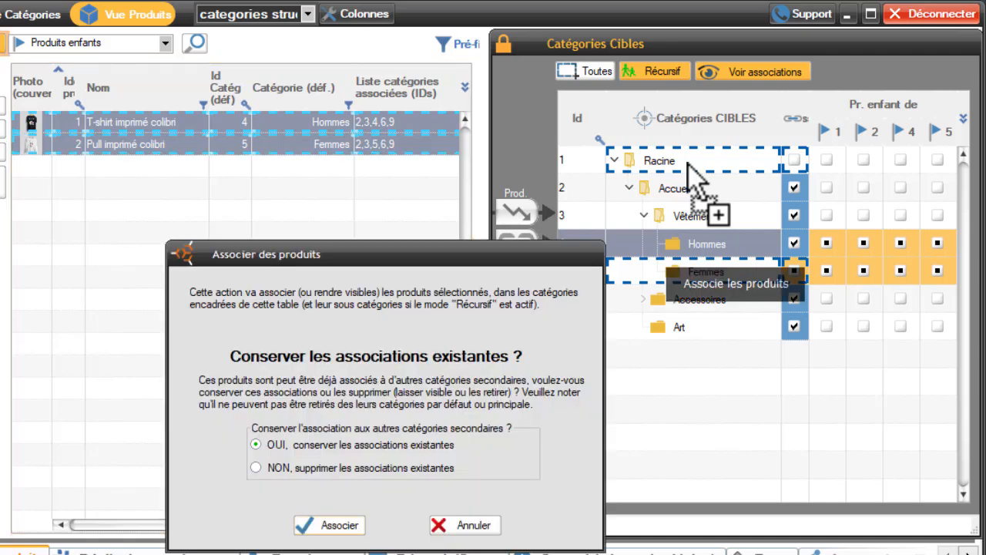
{"action": "left_click", "coordinate": [316, 535]}
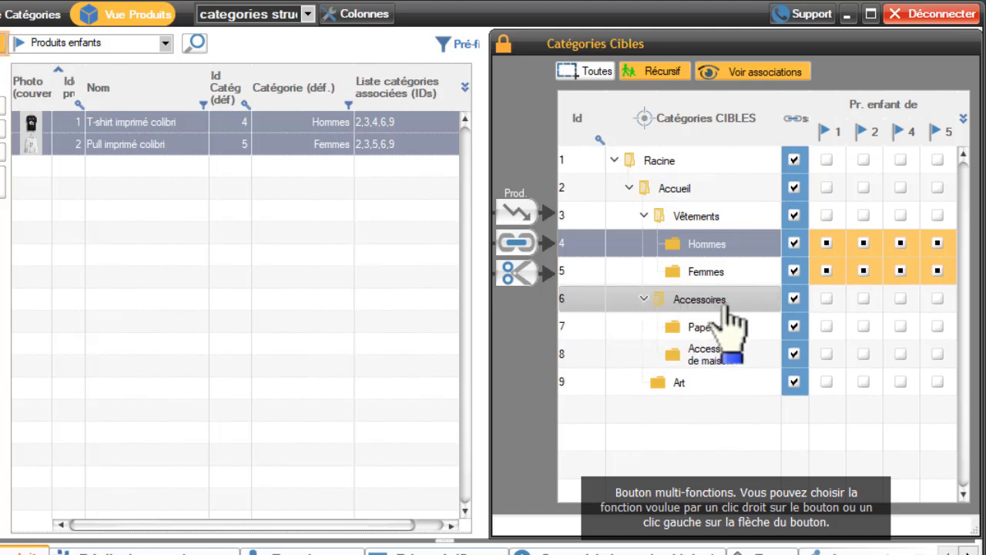
{"action": "left_click", "coordinate": [794, 354]}
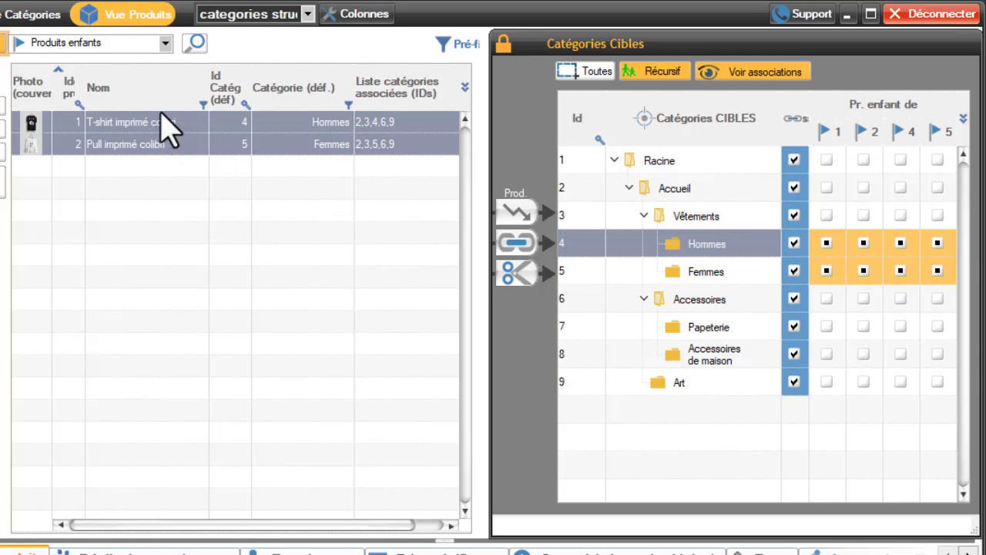
Step: Recursively dissociate both products from Accessoires and its subcategories, and collapse the Accessoires branch
{"action": "left_click_drag", "start_coordinate": [159, 136], "coordinate": [737, 301]}
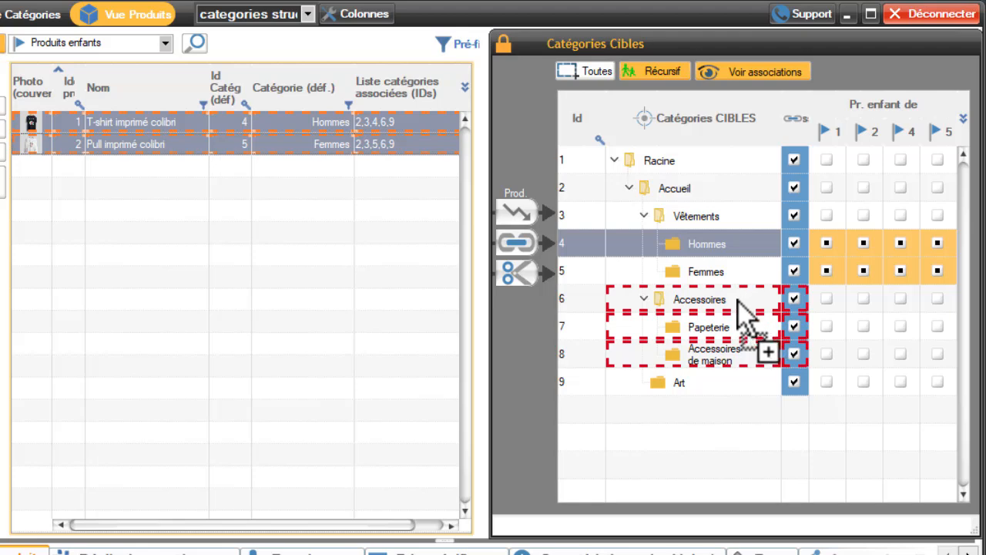
{"action": "left_click_drag", "start_coordinate": [737, 301], "coordinate": [744, 308]}
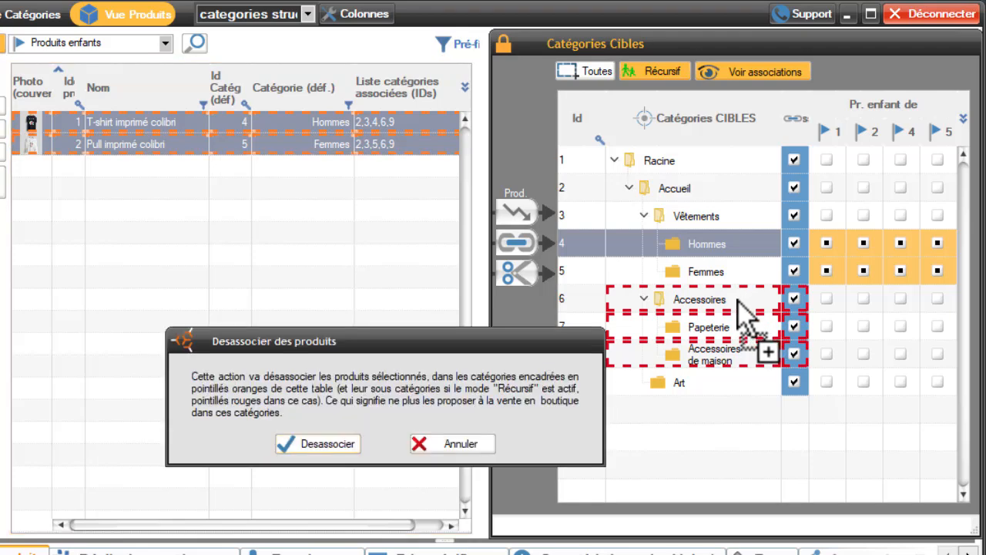
{"action": "left_click", "coordinate": [330, 445]}
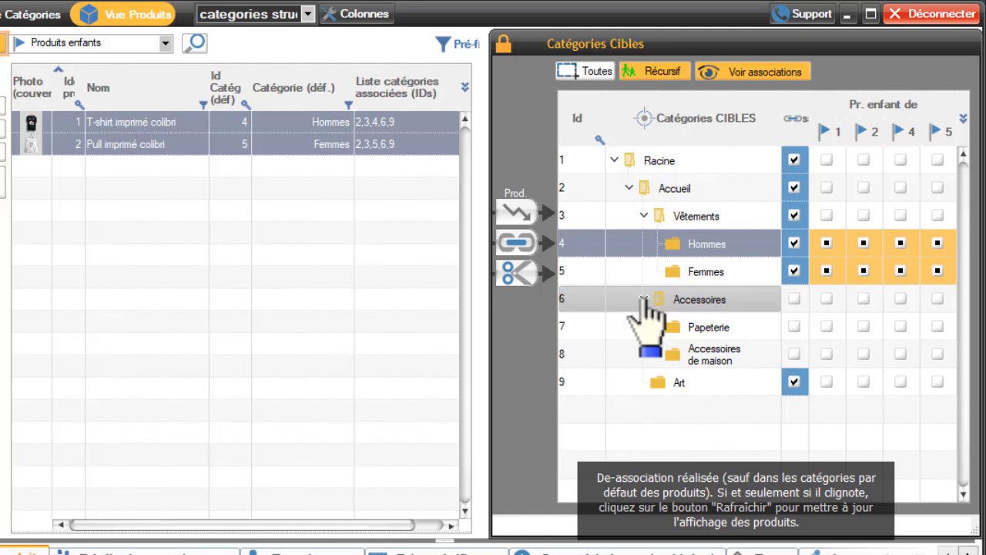
{"action": "left_click", "coordinate": [643, 299]}
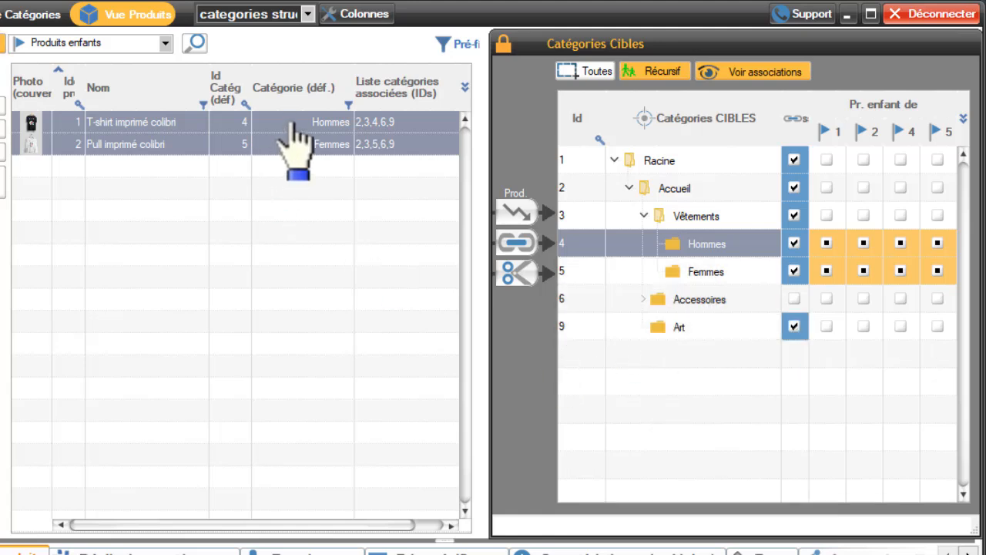
Step: Recursively dissociate both selected products from the target category Vêtements and its subcategories
{"action": "left_click_drag", "start_coordinate": [292, 127], "coordinate": [687, 214]}
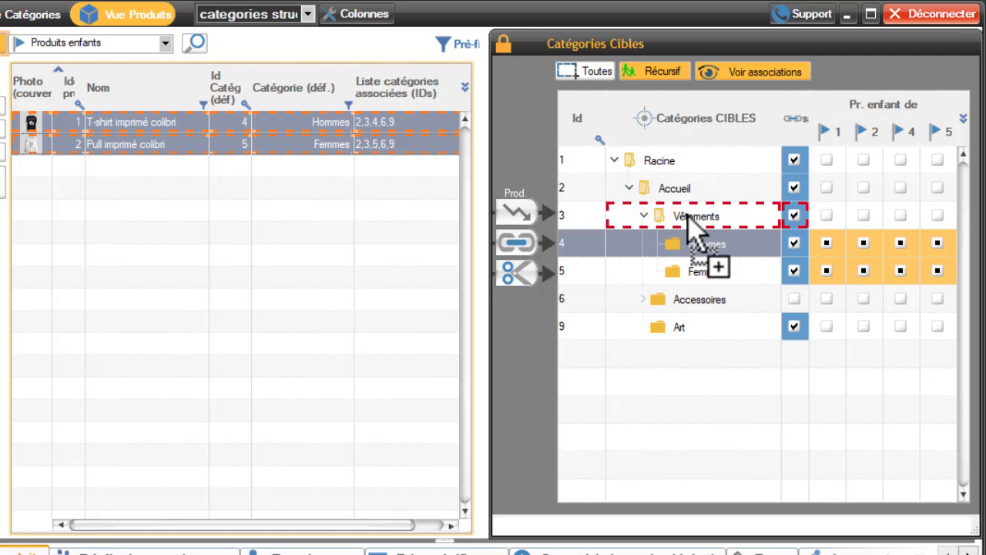
{"action": "left_click_drag", "start_coordinate": [687, 214], "coordinate": [738, 221]}
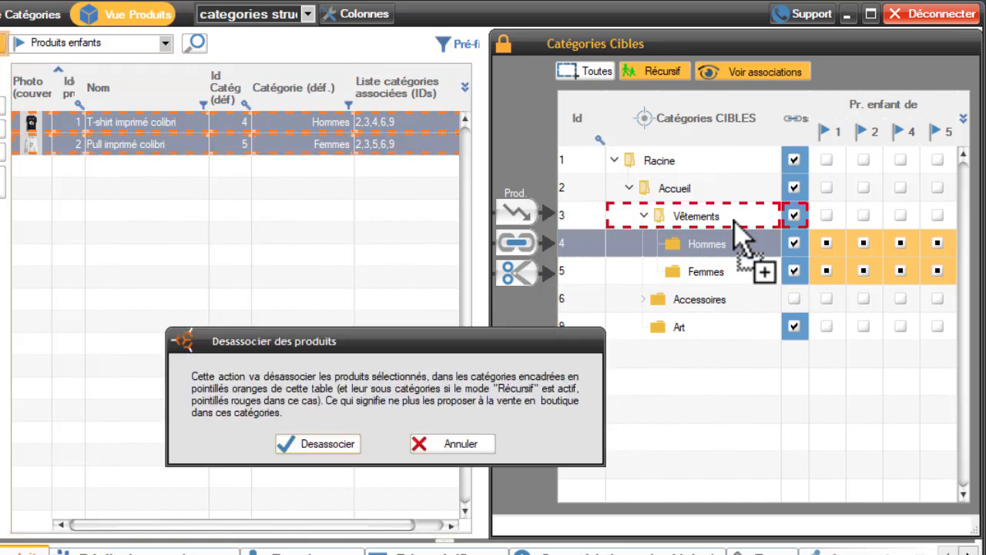
{"action": "left_click", "coordinate": [331, 445]}
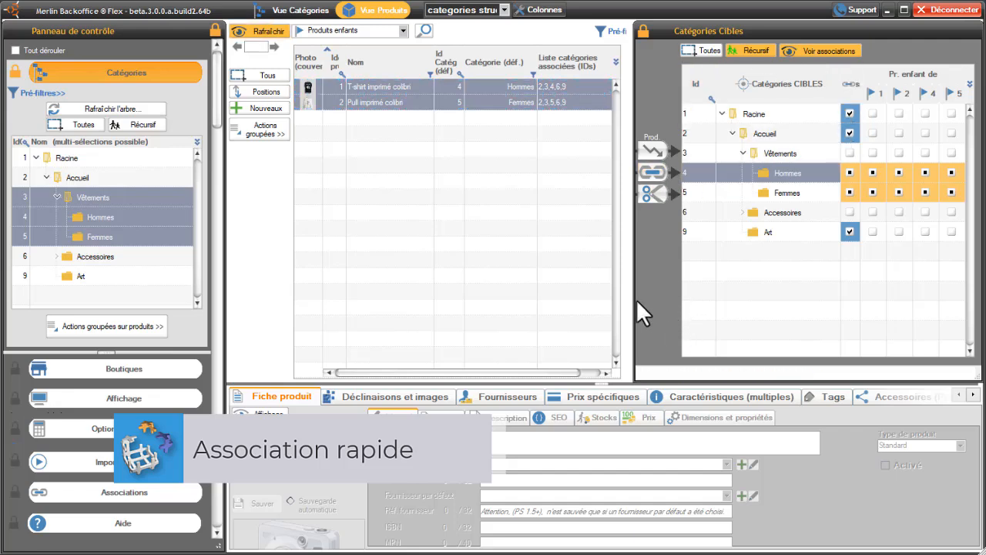
Step: Unlock the Catégories Cibles pane so that it hides and leaves more room for the product list
{"action": "left_click", "coordinate": [643, 31]}
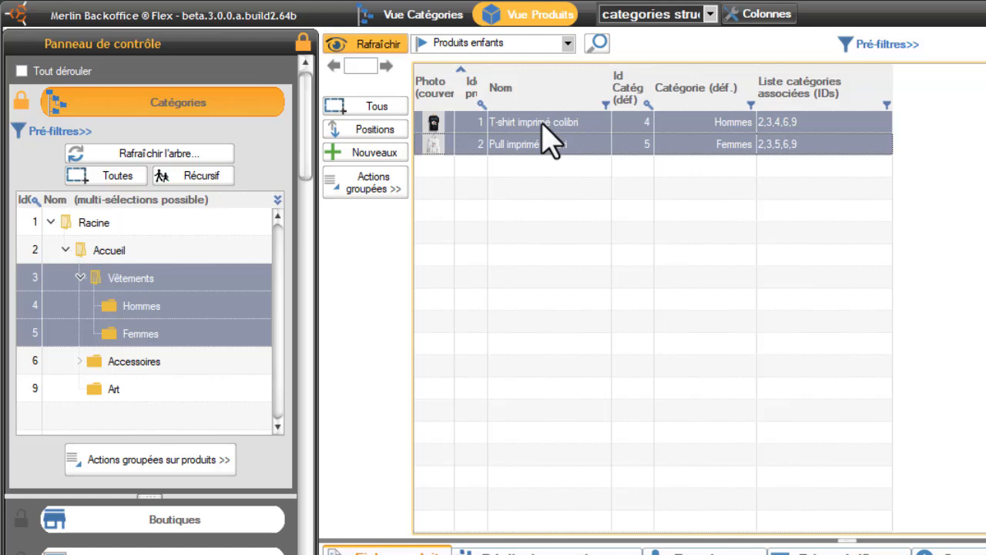
Step: Enable recursive mode for the main category tree in the control panel
{"action": "left_click_drag", "start_coordinate": [542, 124], "coordinate": [344, 250]}
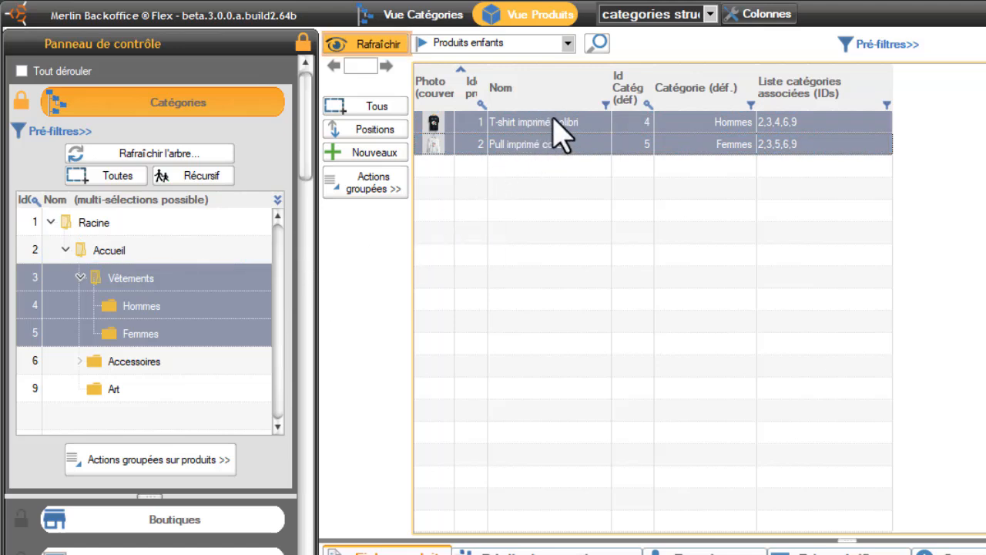
{"action": "left_click_drag", "start_coordinate": [565, 136], "coordinate": [355, 252]}
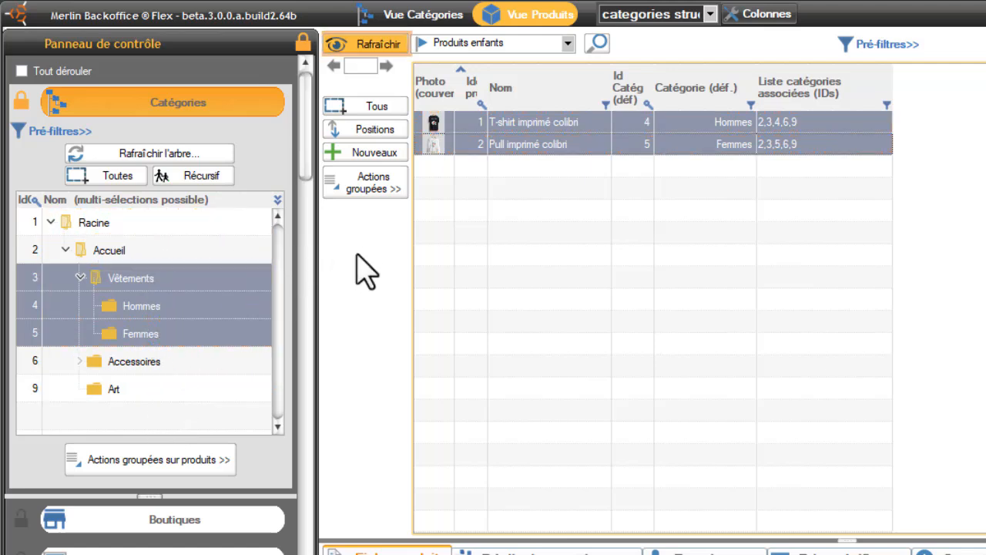
{"action": "left_click", "coordinate": [176, 178]}
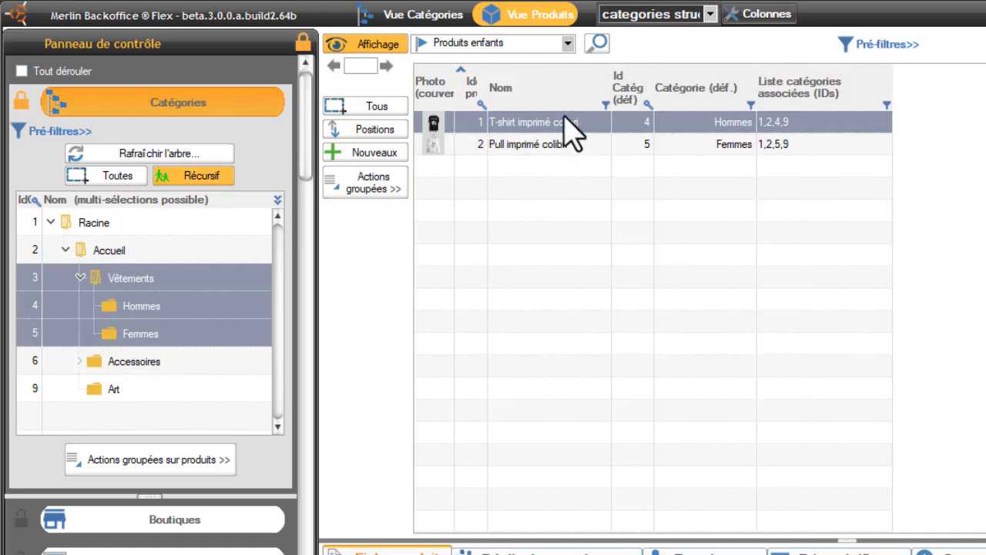
Step: Try to associate T-shirt imprimé colibri and Pull imprimé colibri together with Vêtements and its subcategories directly in the main category tree
{"action": "left_click_drag", "start_coordinate": [568, 127], "coordinate": [491, 176]}
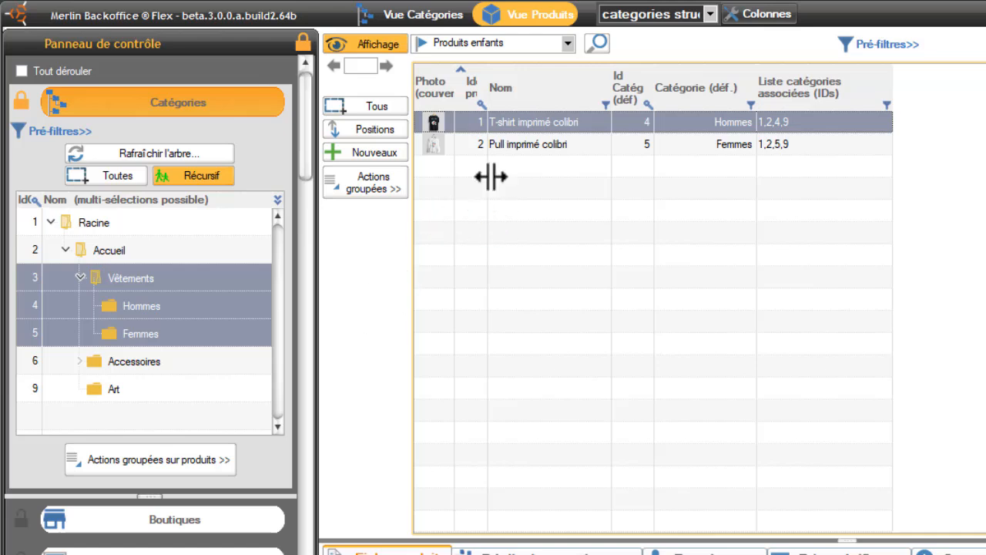
{"action": "left_click_drag", "start_coordinate": [524, 124], "coordinate": [174, 248]}
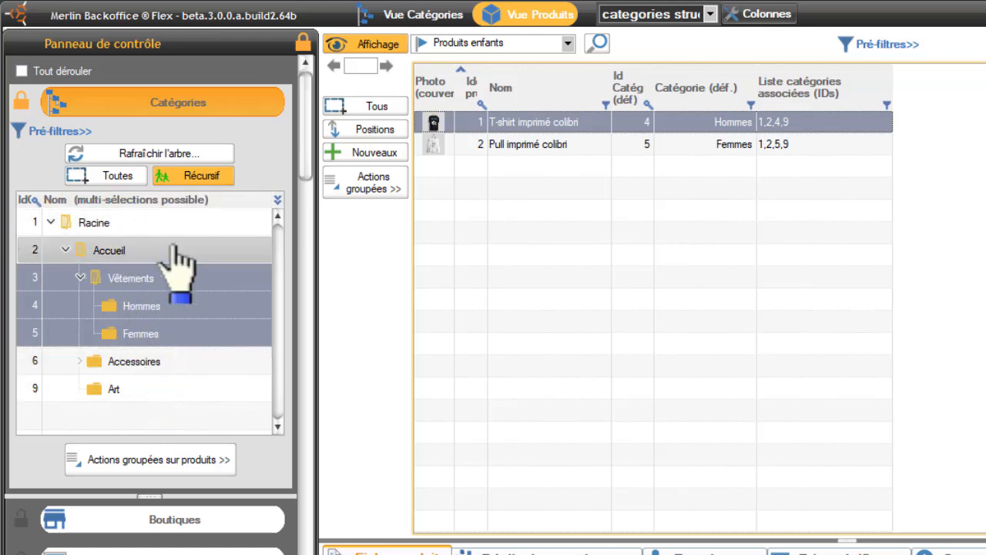
{"action": "left_click", "coordinate": [541, 144], "text": "ctrl"}
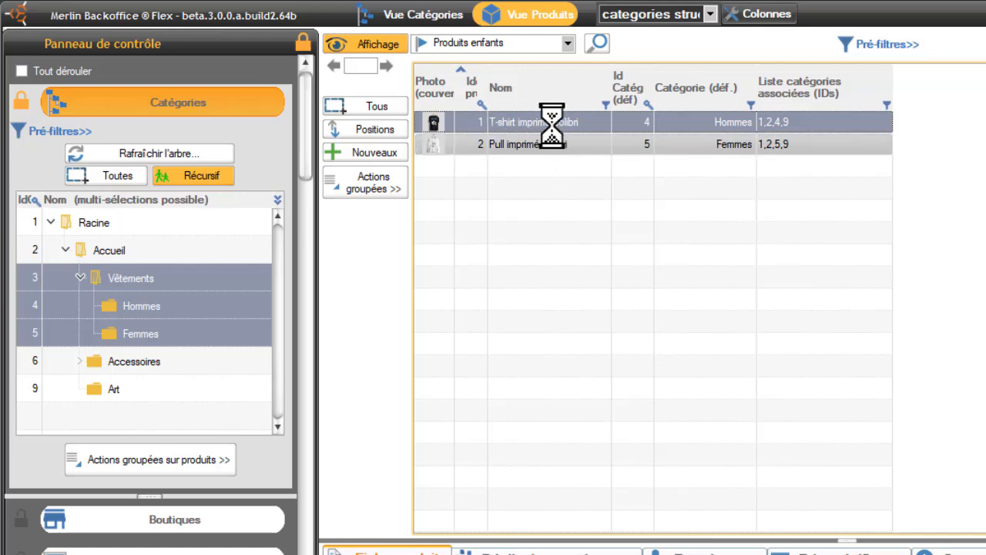
{"action": "left_click_drag", "start_coordinate": [554, 143], "coordinate": [168, 278]}
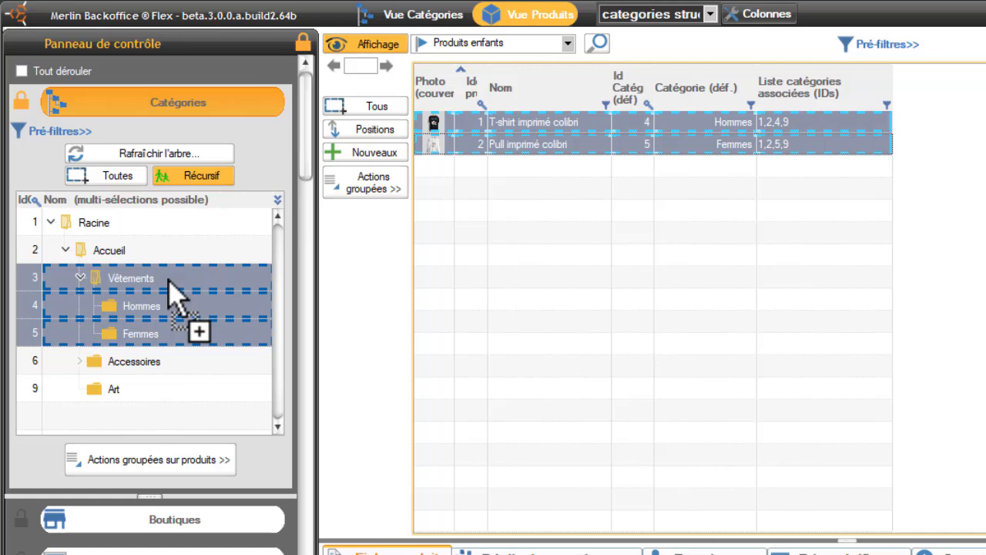
{"action": "left_click_drag", "start_coordinate": [168, 279], "coordinate": [212, 271]}
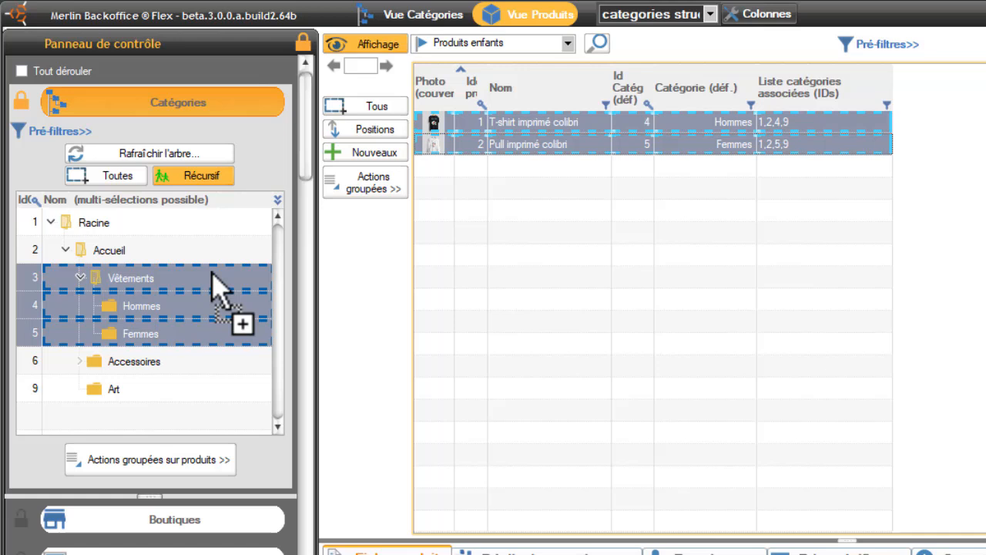
{"action": "left_click_drag", "start_coordinate": [213, 272], "coordinate": [239, 280]}
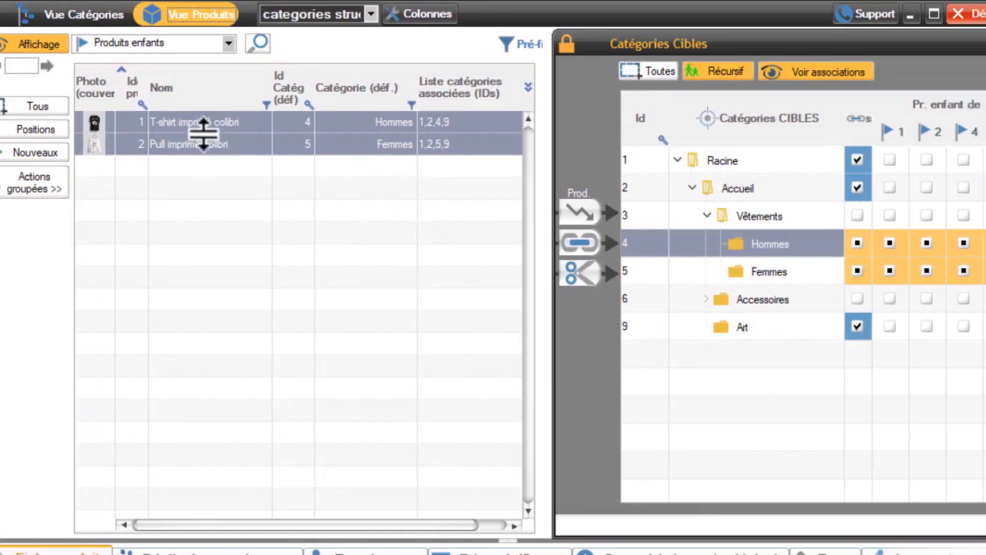
{"action": "left_click_drag", "start_coordinate": [157, 122], "coordinate": [523, 339]}
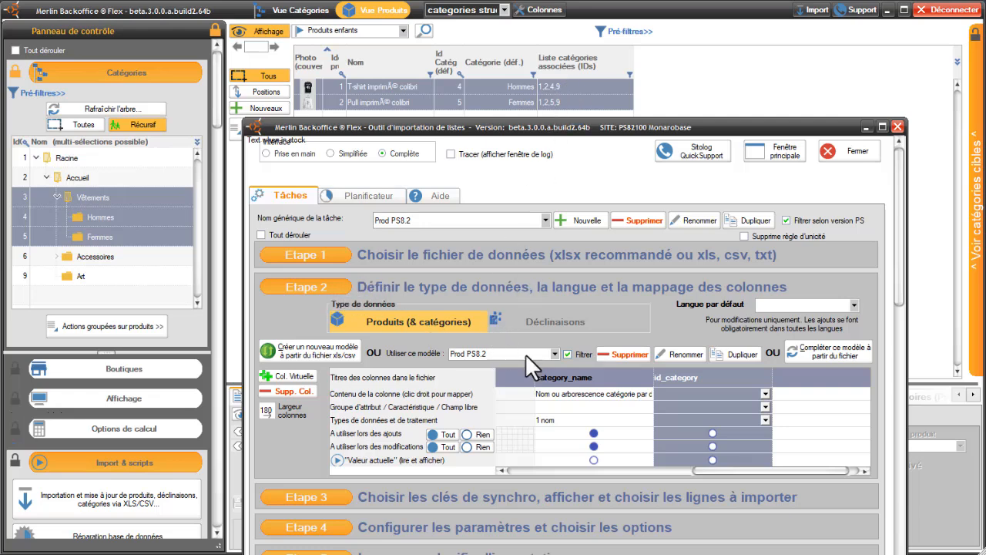
Step: Map the id_category file column to the list of PrestaShop identifiers of secondary associated categories
{"action": "mouse_move", "coordinate": [720, 470]}
{"action": "left_mouse_down"}
{"action": "mouse_move", "coordinate": [555, 453]}
{"action": "mouse_move", "coordinate": [703, 467]}
{"action": "left_mouse_up"}
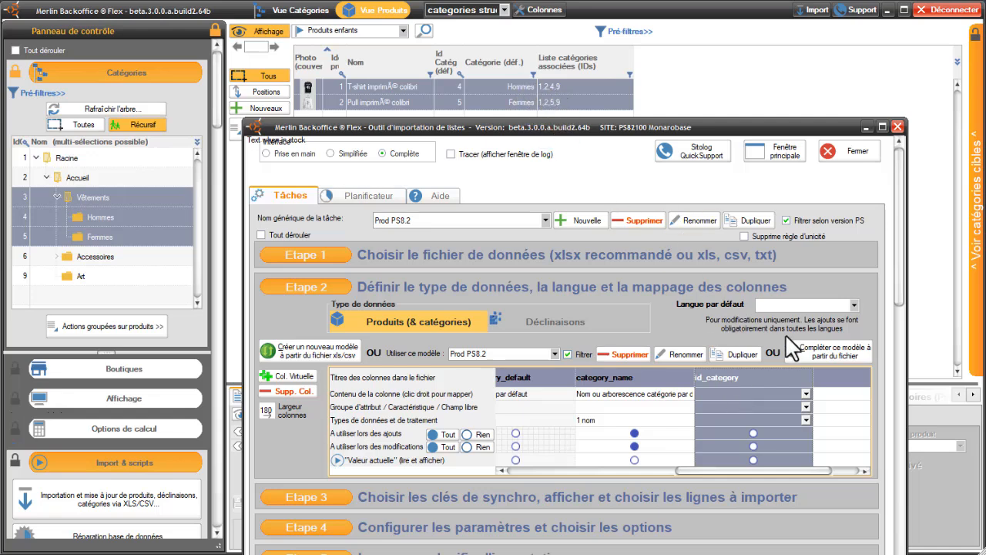
{"action": "left_click", "coordinate": [805, 394]}
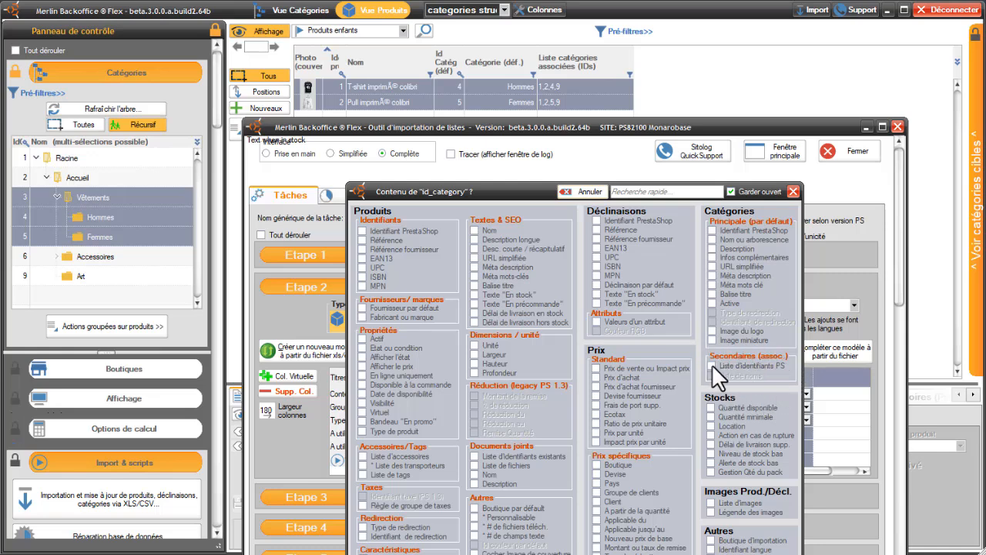
{"action": "left_click", "coordinate": [712, 363]}
{"action": "left_click", "coordinate": [793, 191]}
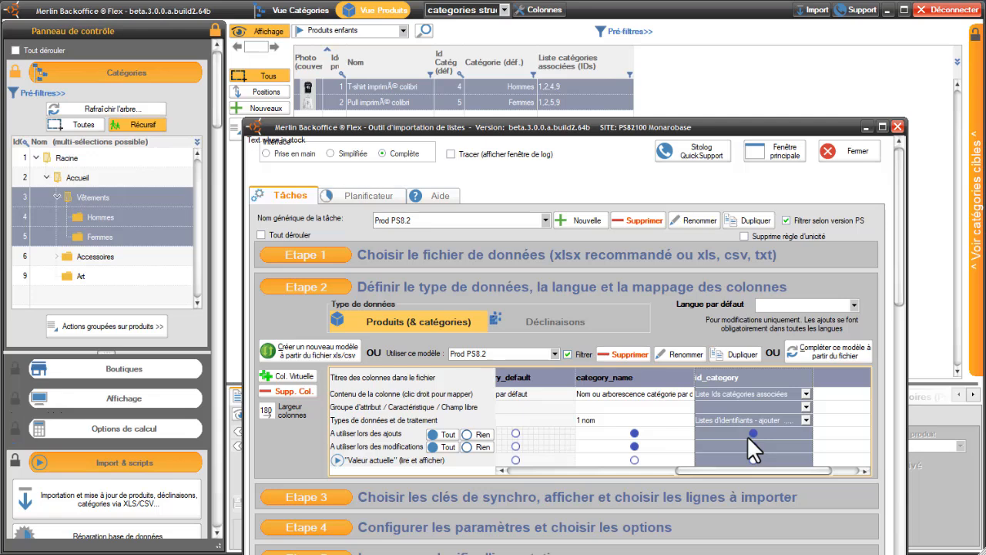
Step: Display the file's content in Etape 3 of the import task to check its product lines
{"action": "left_click", "coordinate": [324, 496]}
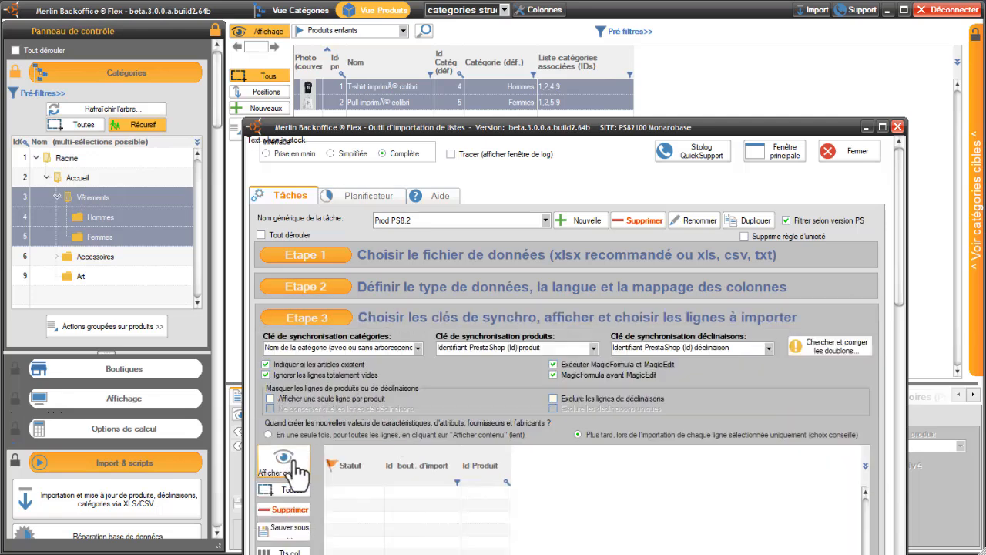
{"action": "left_click_drag", "start_coordinate": [630, 127], "coordinate": [627, 23]}
{"action": "left_click", "coordinate": [307, 351]}
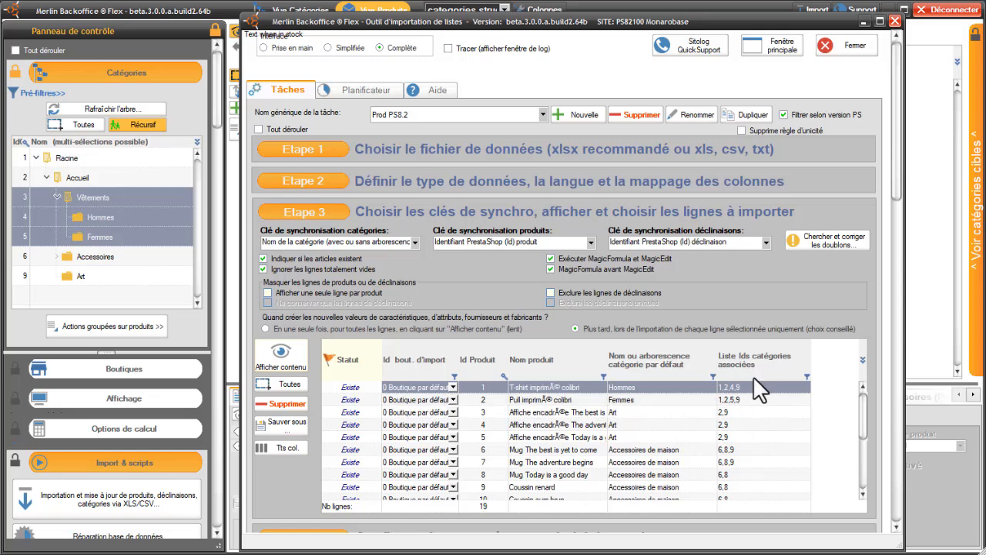
Step: Return to Etape 2 and examine the data type and processing choices for the id_category column
{"action": "left_click", "coordinate": [315, 178]}
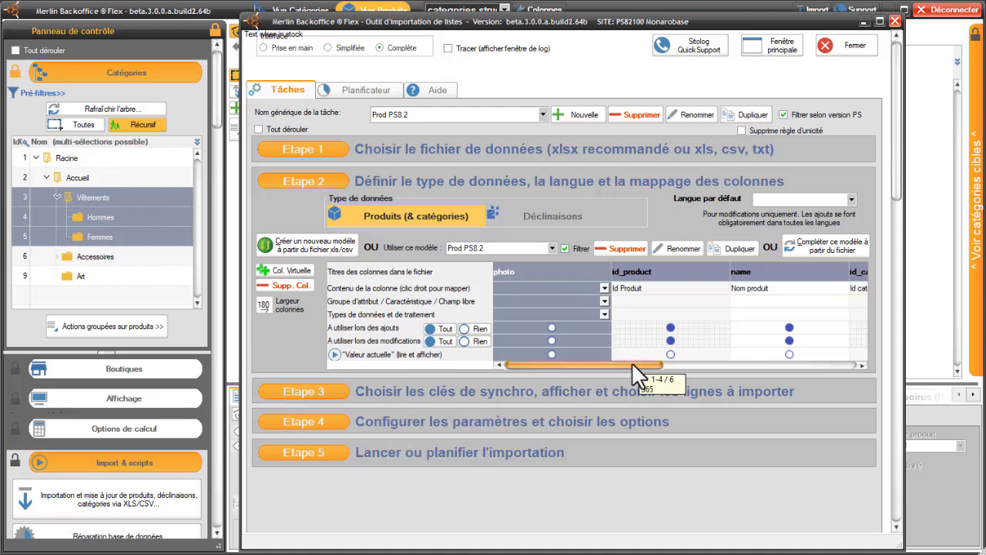
{"action": "left_click_drag", "start_coordinate": [632, 365], "coordinate": [827, 362]}
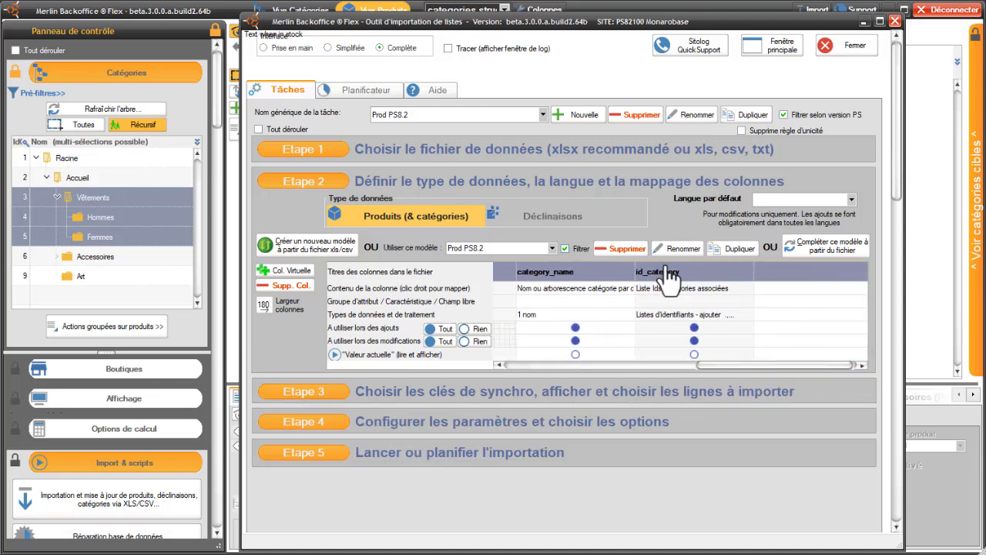
{"action": "left_click", "coordinate": [733, 314]}
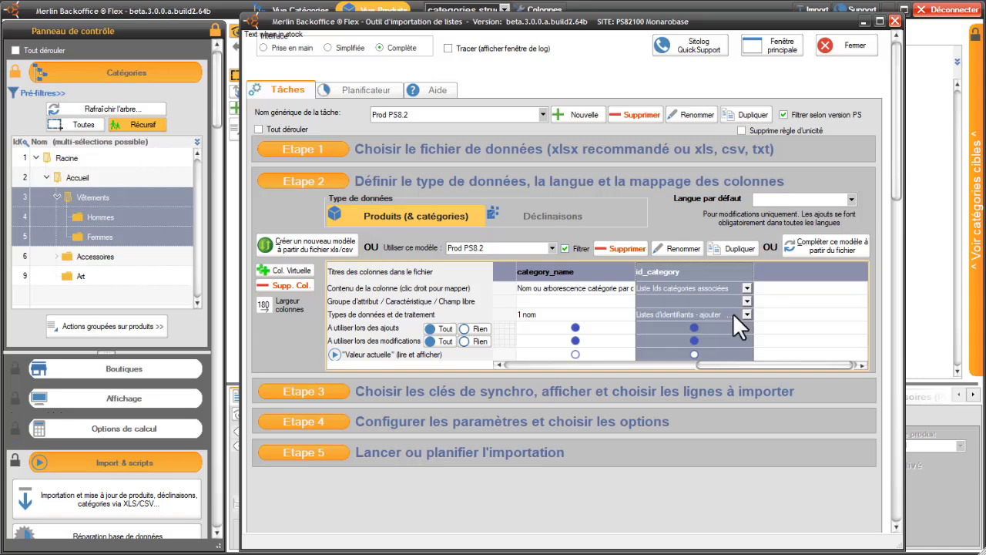
{"action": "left_click", "coordinate": [747, 313]}
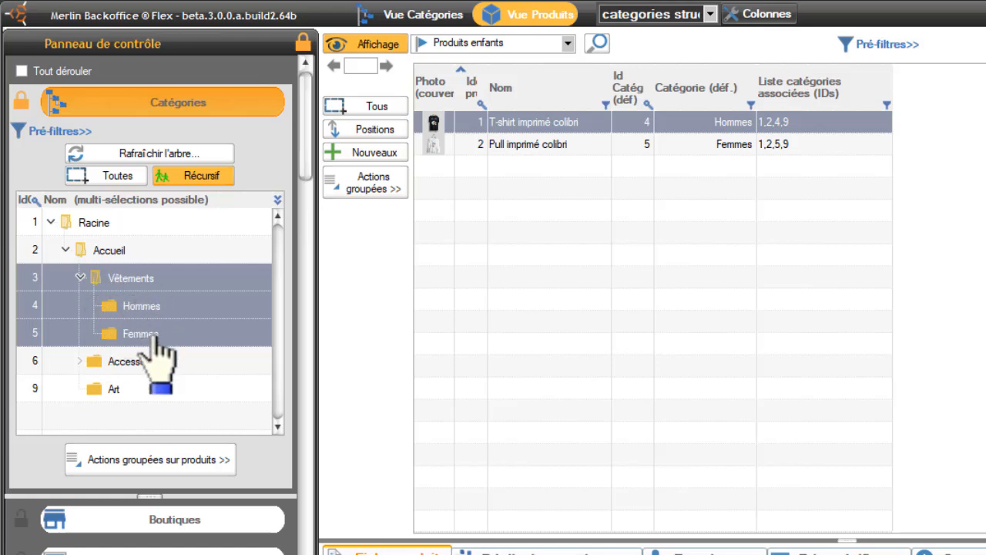
Step: Display only the products of the Femmes category and expand the Accessoires branch in the main category tree
{"action": "left_click", "coordinate": [146, 331]}
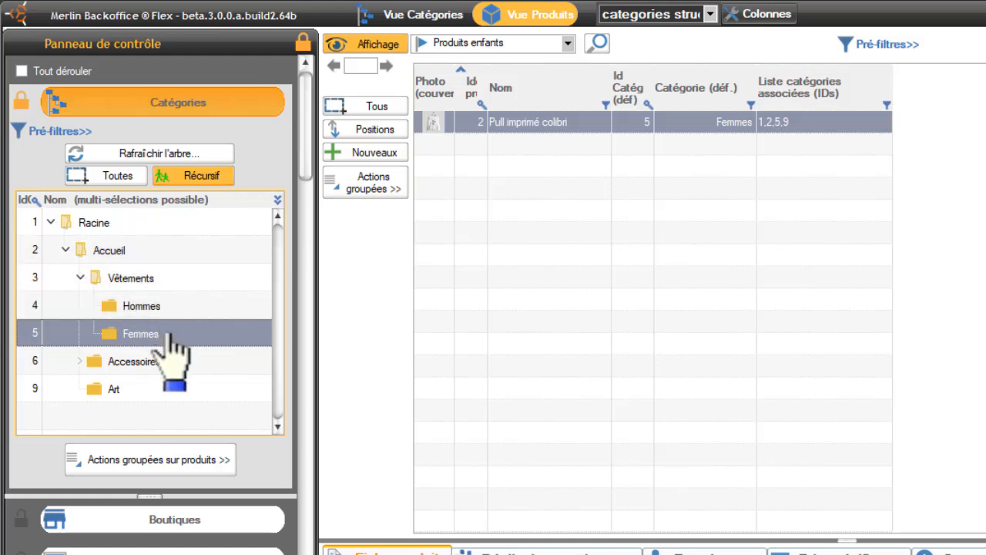
{"action": "left_click", "coordinate": [80, 360]}
{"action": "scroll", "coordinate": [276, 370], "scroll_direction": "down", "scroll_amount": 1}
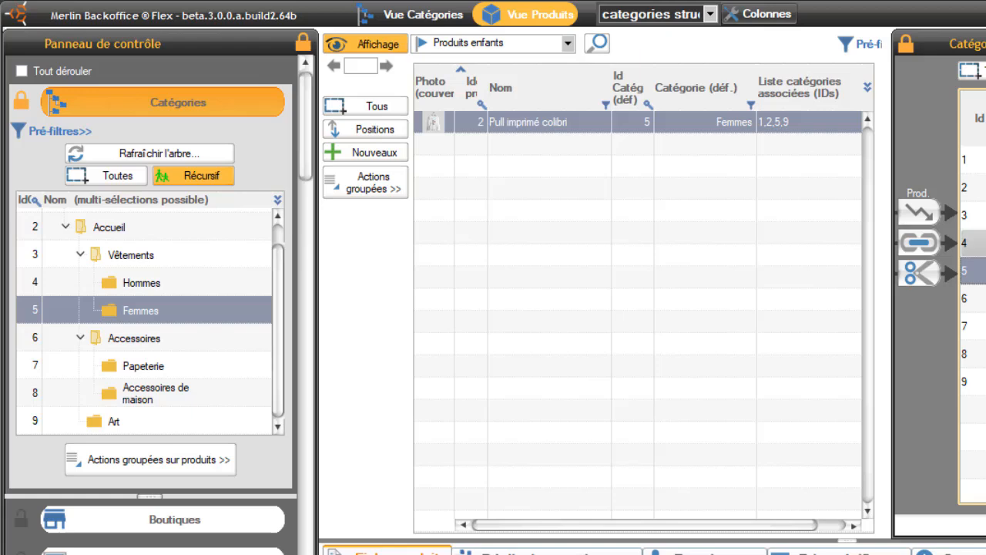
Step: Try to associate Pull imprimé colibri with the target category Hommes
{"action": "left_click", "coordinate": [973, 243]}
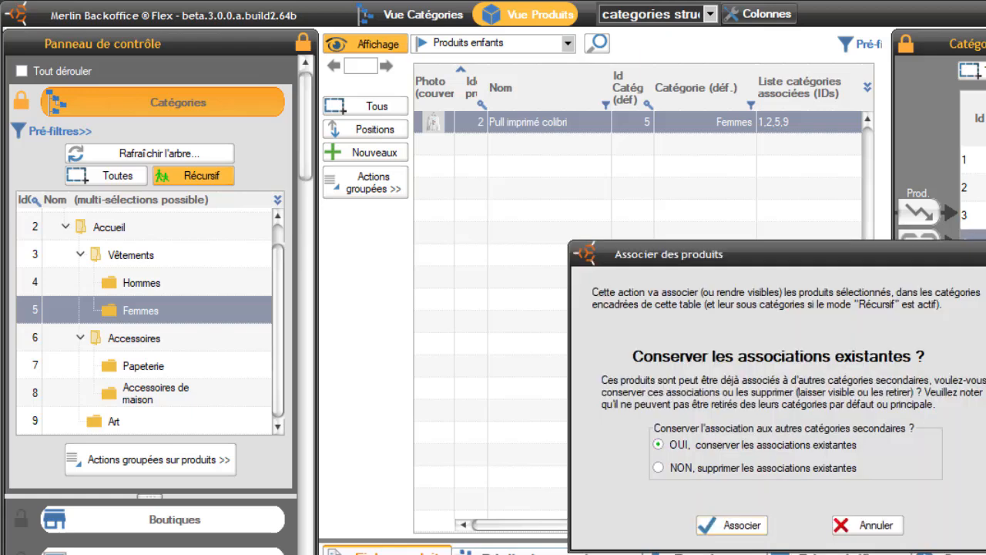
{"action": "left_click", "coordinate": [871, 525]}
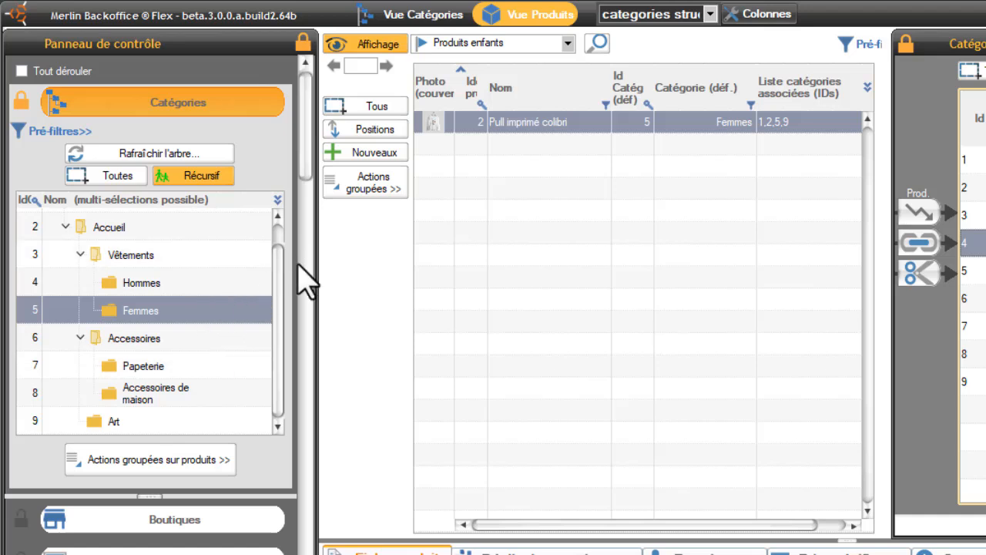
Step: List the products of Vêtements and Accessoires with all their subcategories, and unlock the Catégories Cibles pane so that it hides
{"action": "left_click_drag", "start_coordinate": [228, 308], "coordinate": [143, 261]}
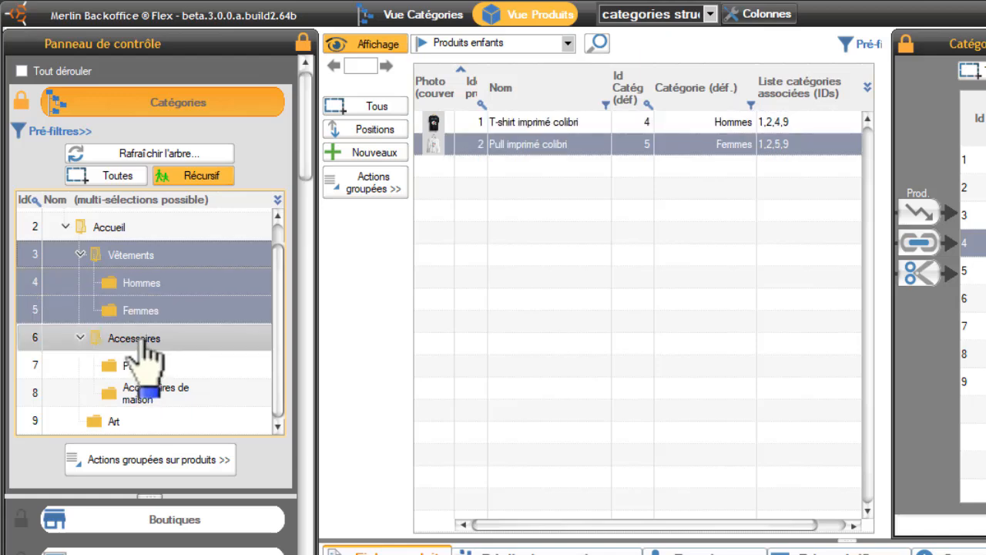
{"action": "left_click", "coordinate": [136, 339], "text": "ctrl"}
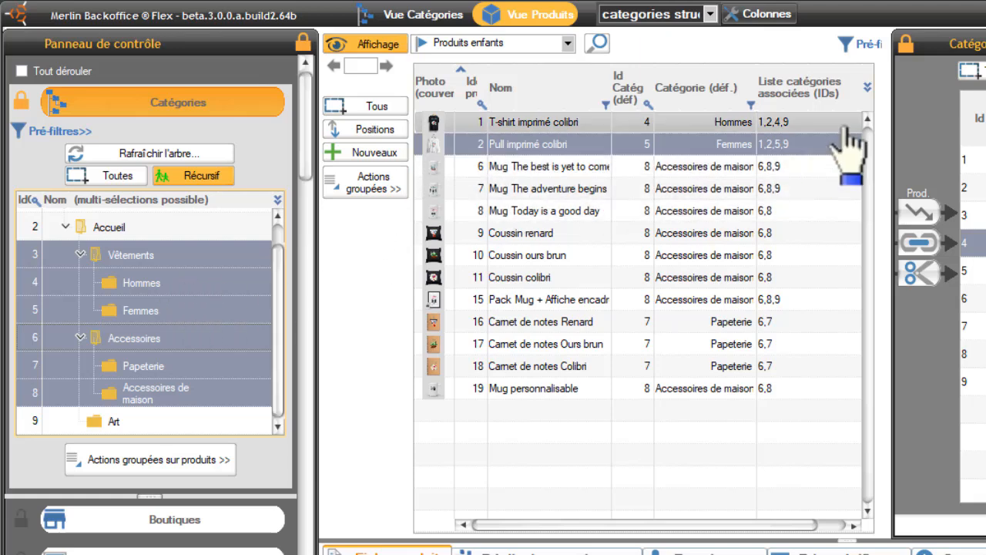
{"action": "left_click", "coordinate": [904, 48]}
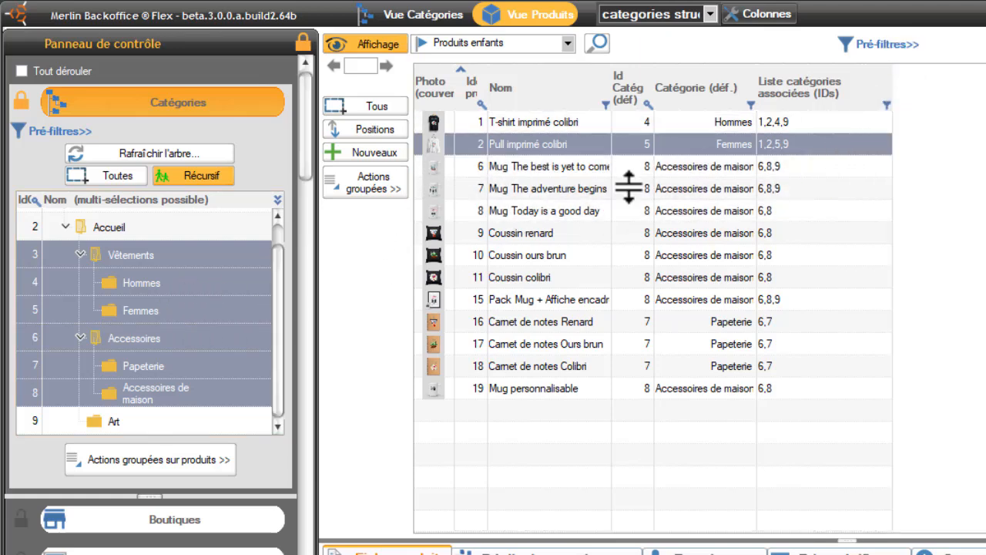
Step: Select the products from Pull imprimé colibri to Coussin ours brun and locate Associations remontantes among the product list's bulk actions
{"action": "left_click", "coordinate": [370, 190]}
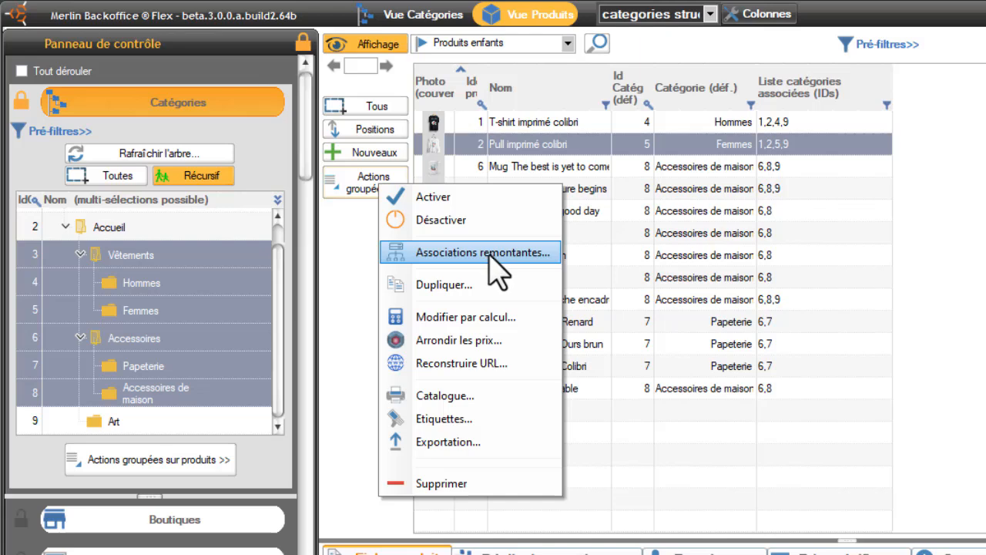
{"action": "left_click", "coordinate": [346, 275]}
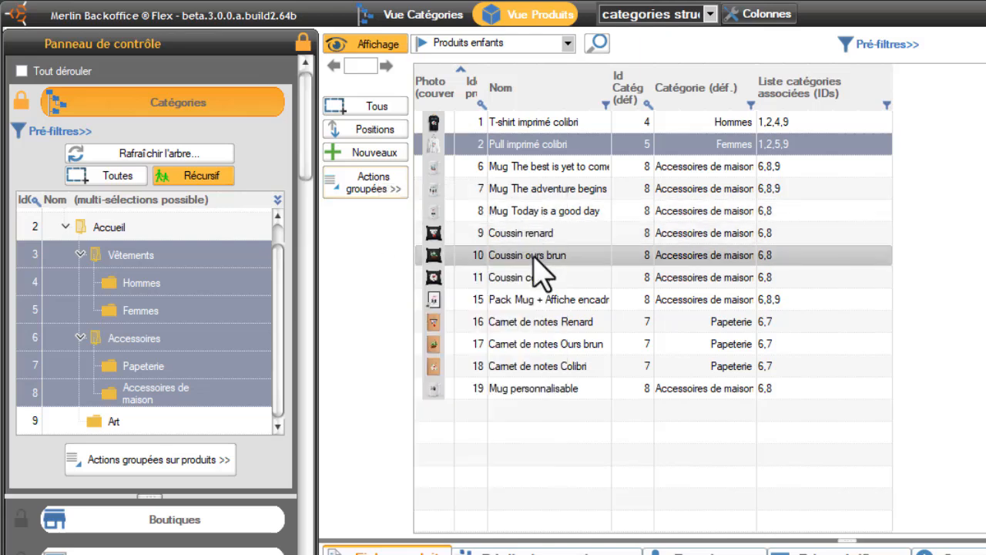
{"action": "left_click", "coordinate": [535, 257], "text": "shift"}
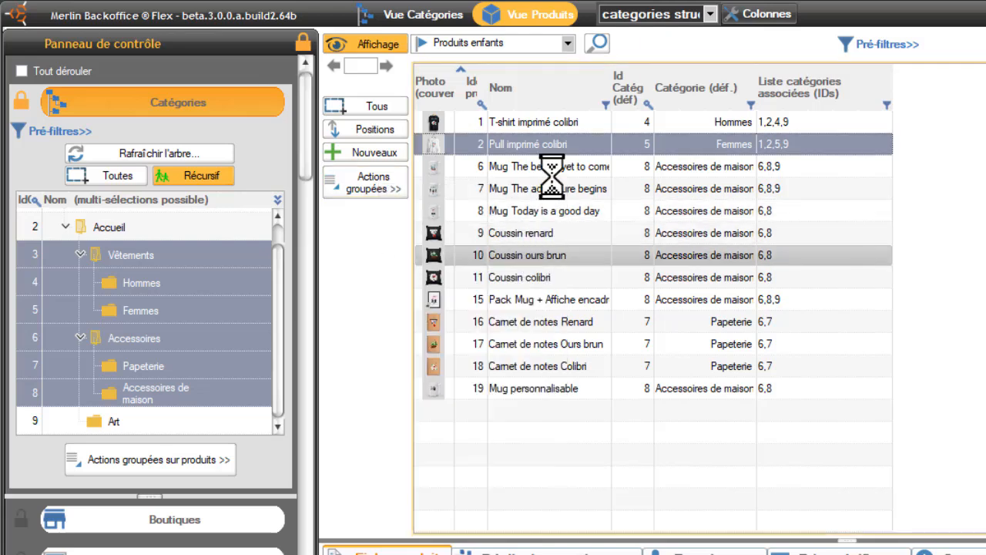
{"action": "left_click", "coordinate": [370, 185]}
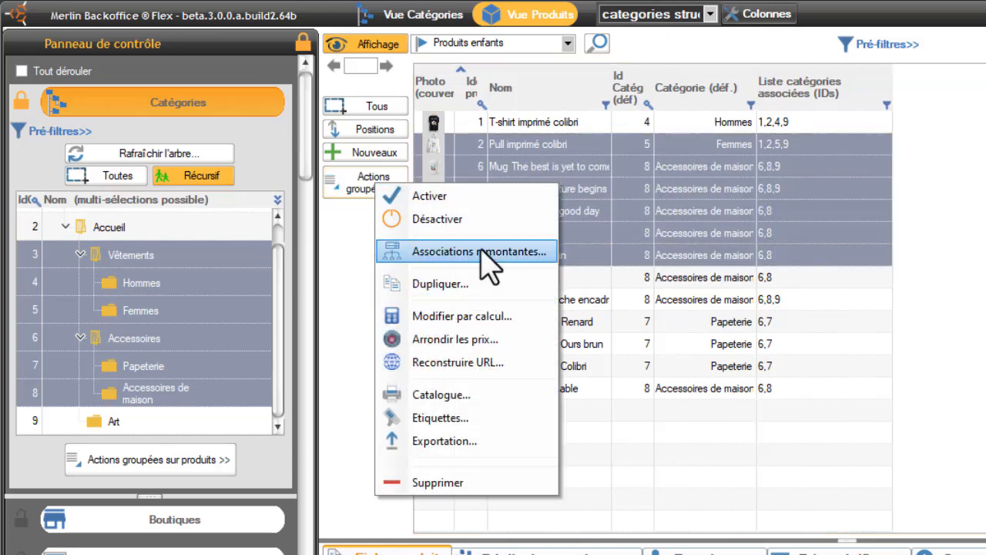
{"action": "left_click", "coordinate": [349, 265]}
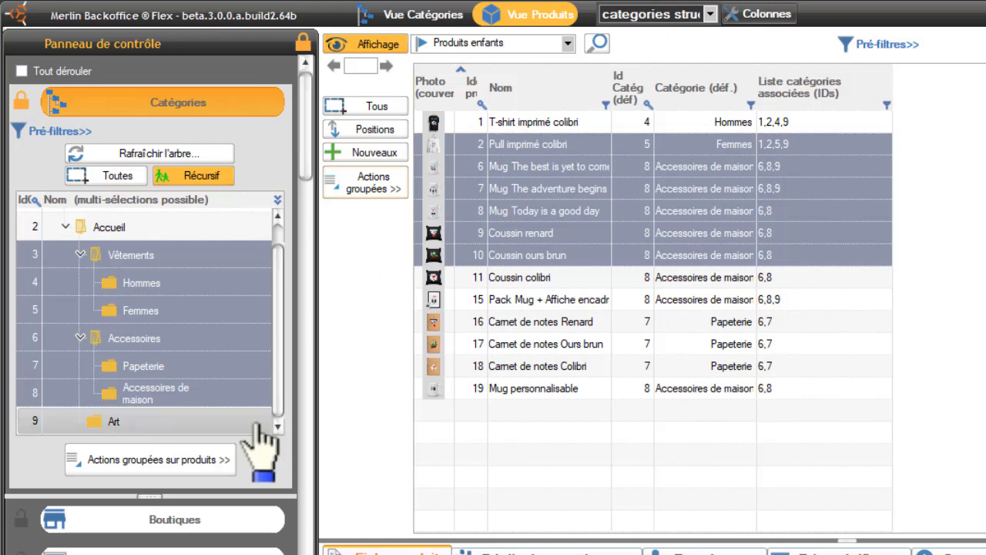
Step: Locate Associations remontantes among the selected categories' product bulk actions with the product display turned off, then turn the display back on
{"action": "left_click", "coordinate": [176, 465]}
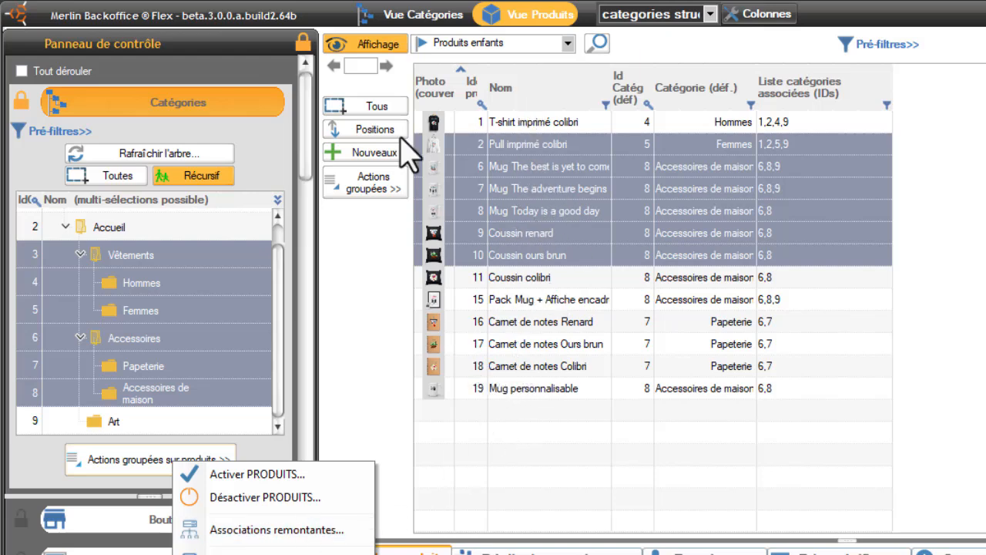
{"action": "left_click", "coordinate": [373, 44]}
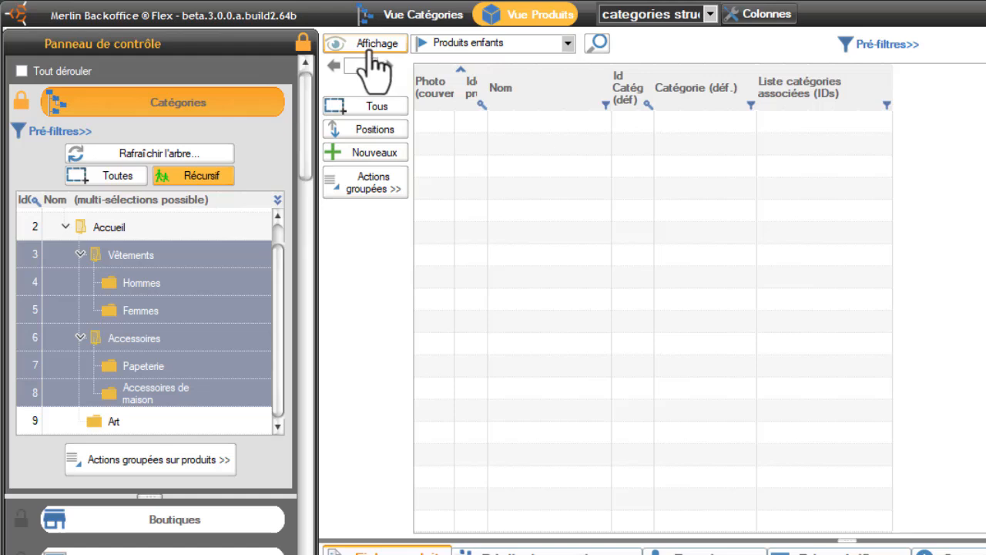
{"action": "left_click", "coordinate": [163, 462]}
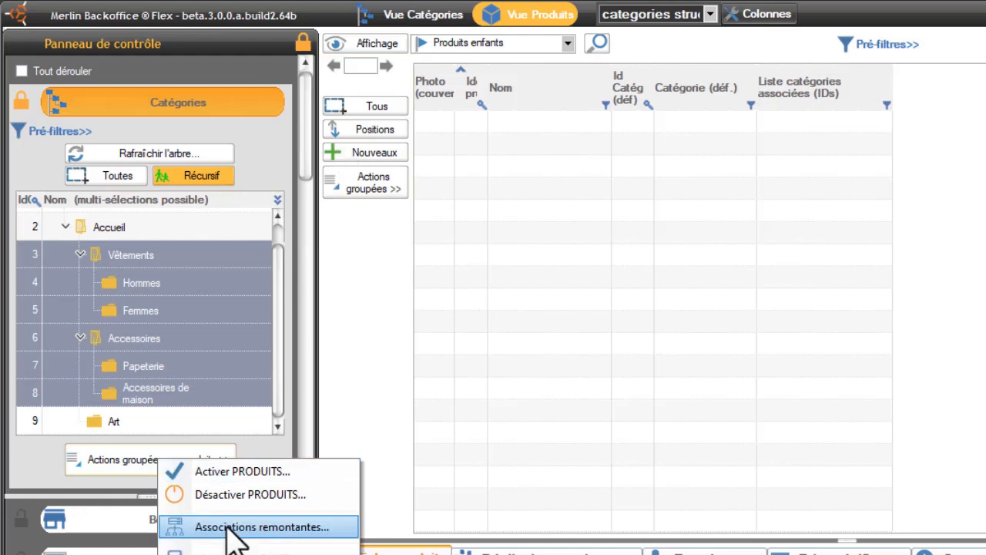
{"action": "left_click", "coordinate": [391, 44]}
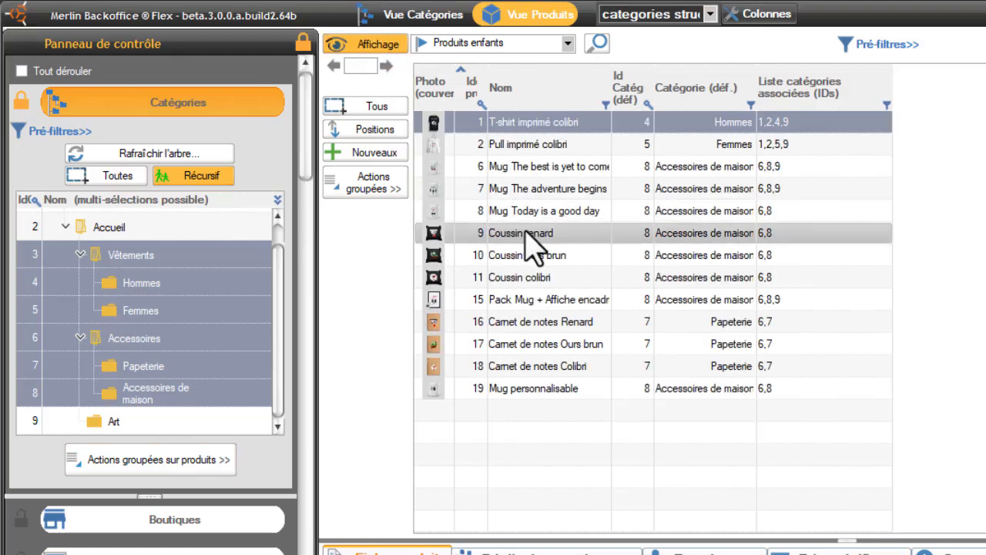
Step: Select the products from Mug The adventure begins to Carnet de notes Ours brun and start configuring Associations remontantes with the assistant
{"action": "left_click", "coordinate": [557, 192]}
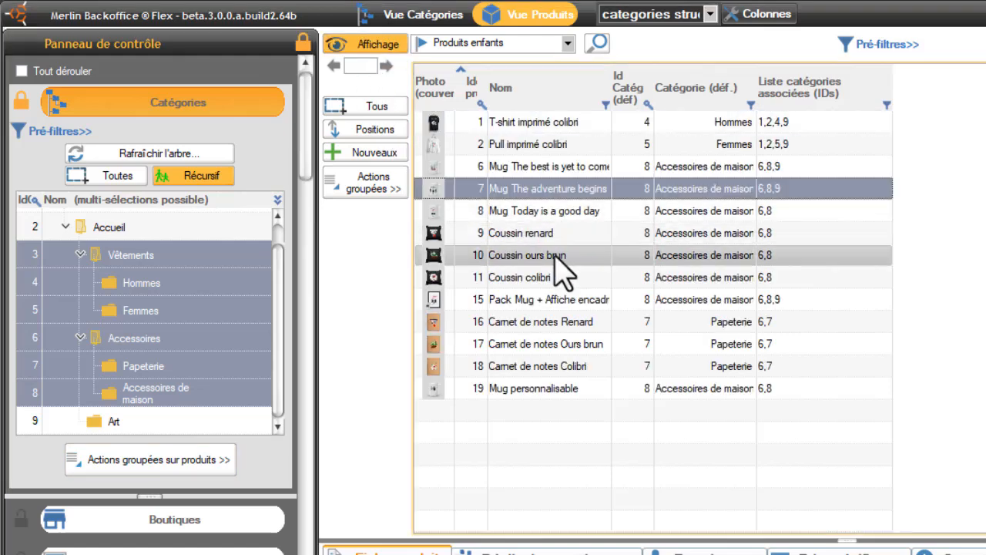
{"action": "left_click", "coordinate": [537, 339], "text": "shift"}
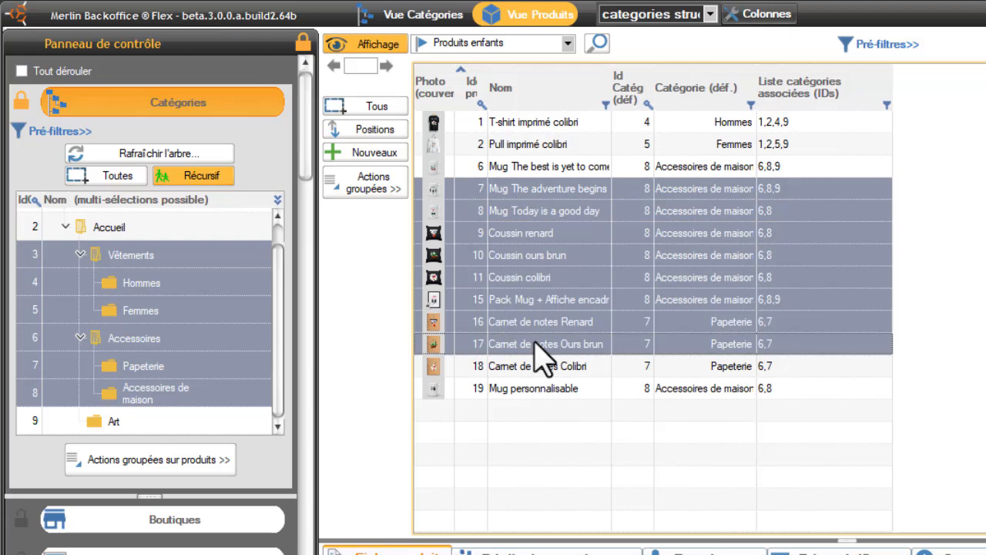
{"action": "left_click", "coordinate": [374, 187]}
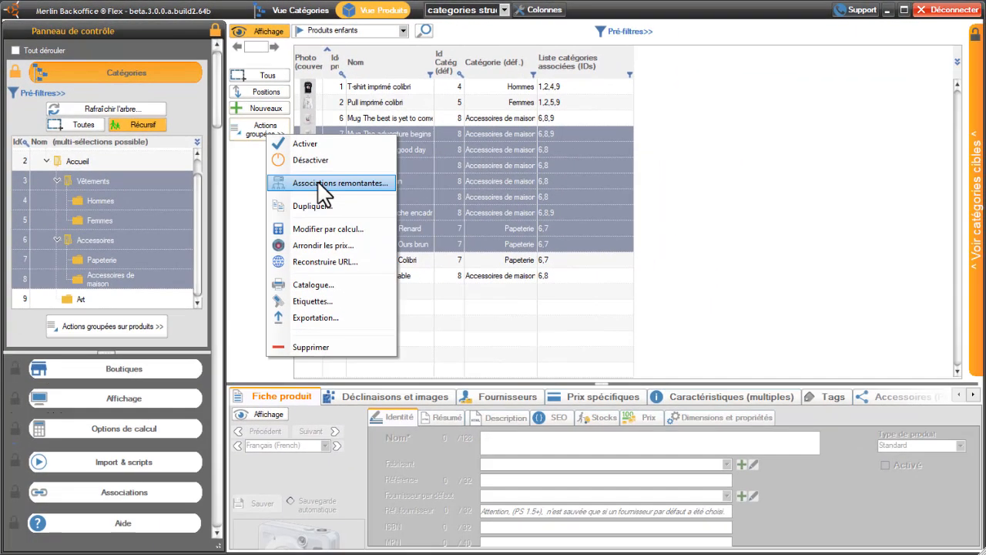
{"action": "left_click", "coordinate": [317, 183]}
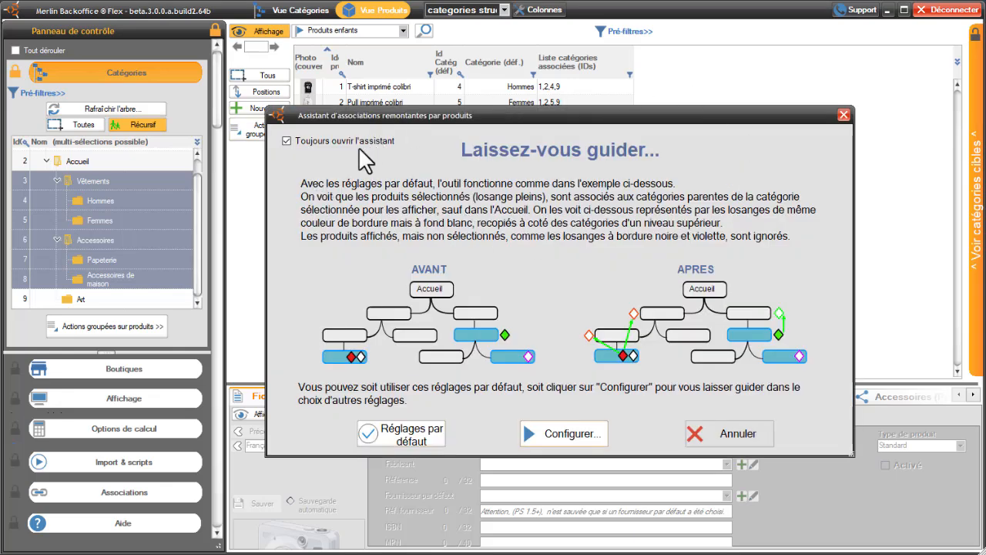
{"action": "left_click", "coordinate": [286, 140]}
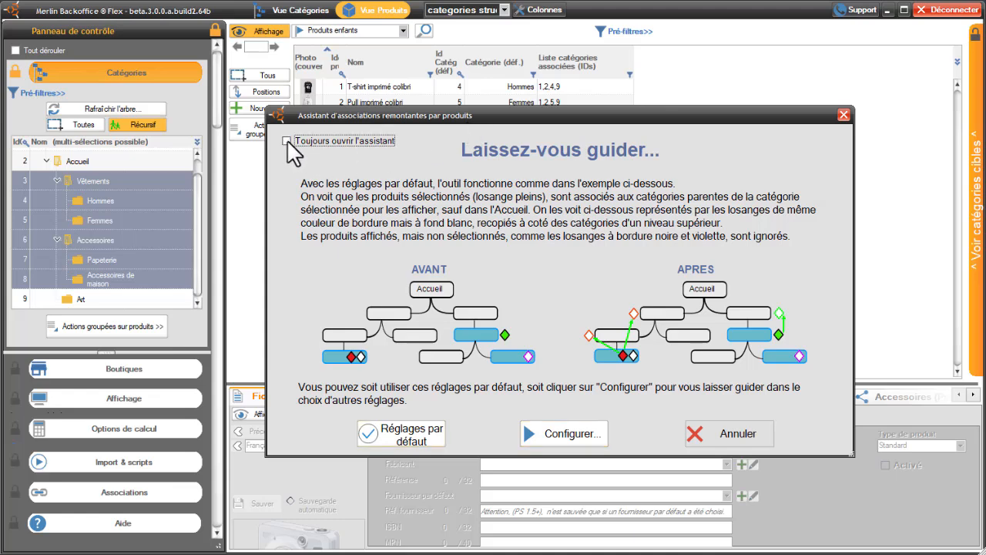
{"action": "left_click", "coordinate": [287, 141]}
{"action": "left_click", "coordinate": [570, 436]}
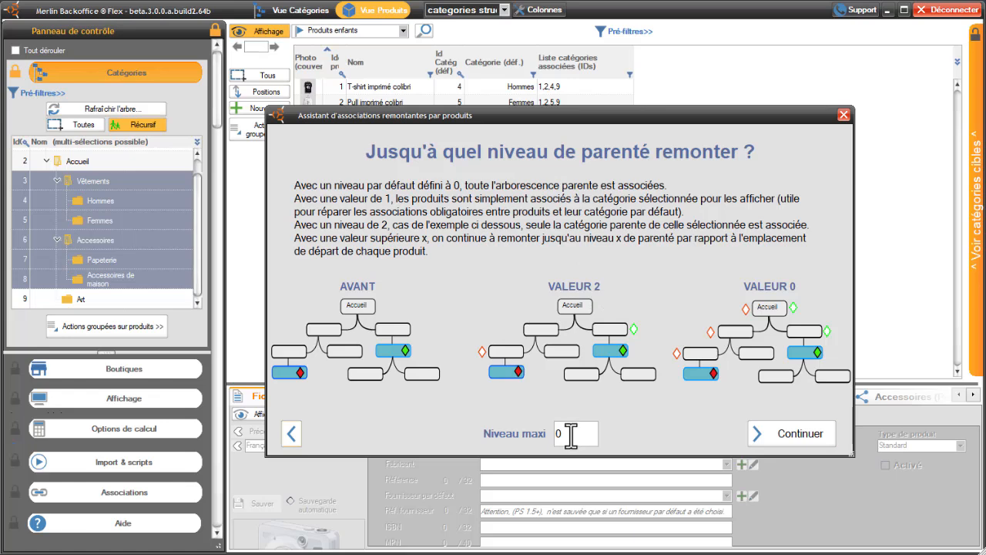
Step: Set the maximum parent level to 2, leave target category filtering off, choose to delete other associations, and finish the assistant
{"action": "left_click_drag", "start_coordinate": [555, 434], "coordinate": [571, 433]}
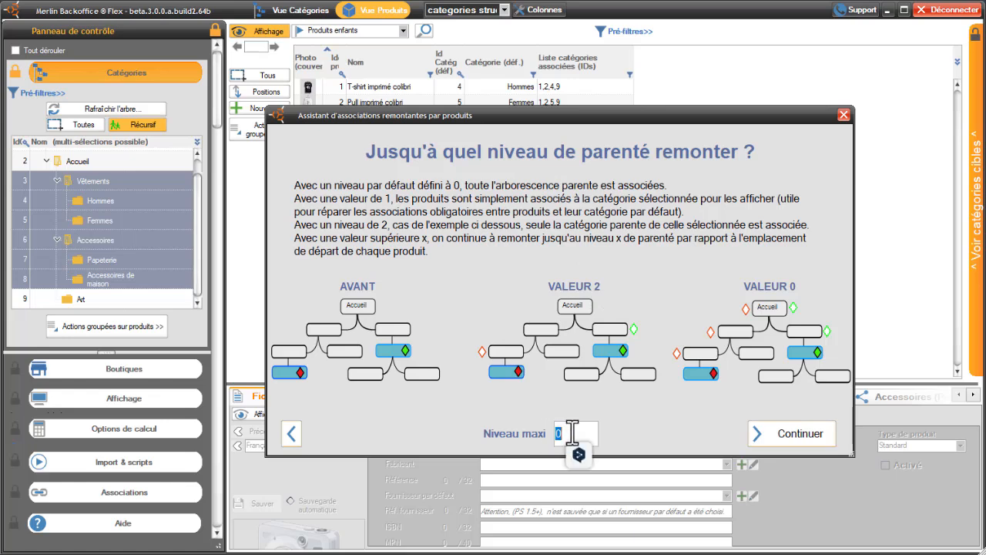
{"action": "type", "text": "2"}
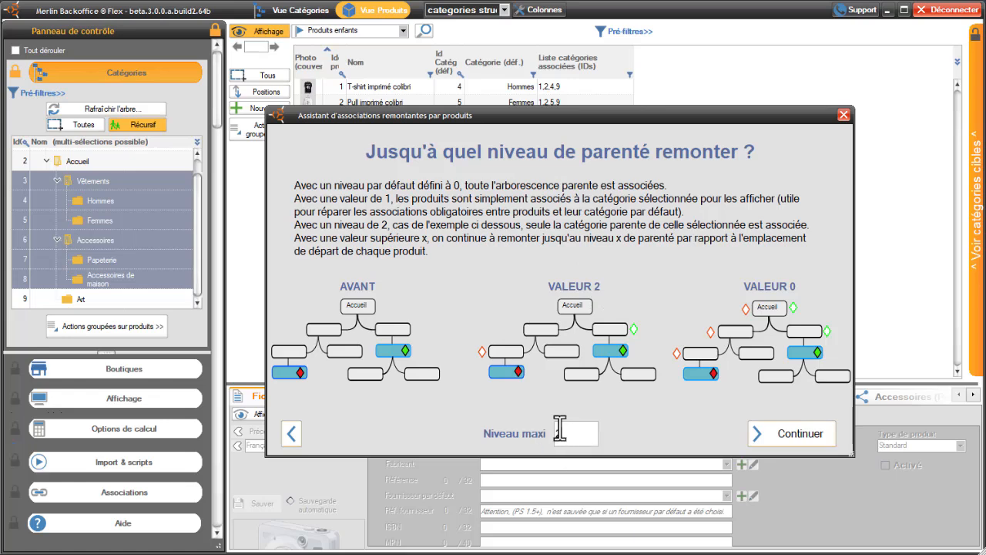
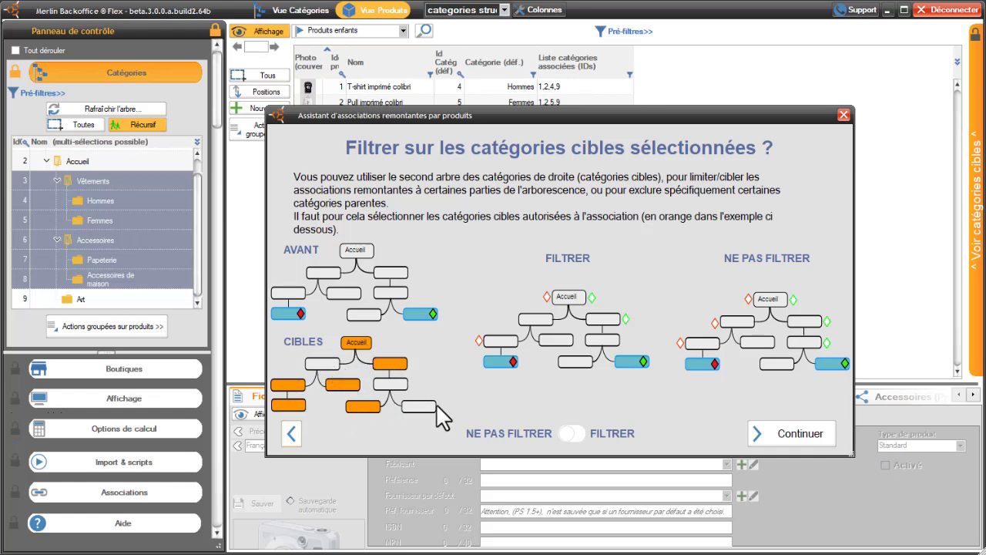
{"action": "left_click", "coordinate": [580, 435]}
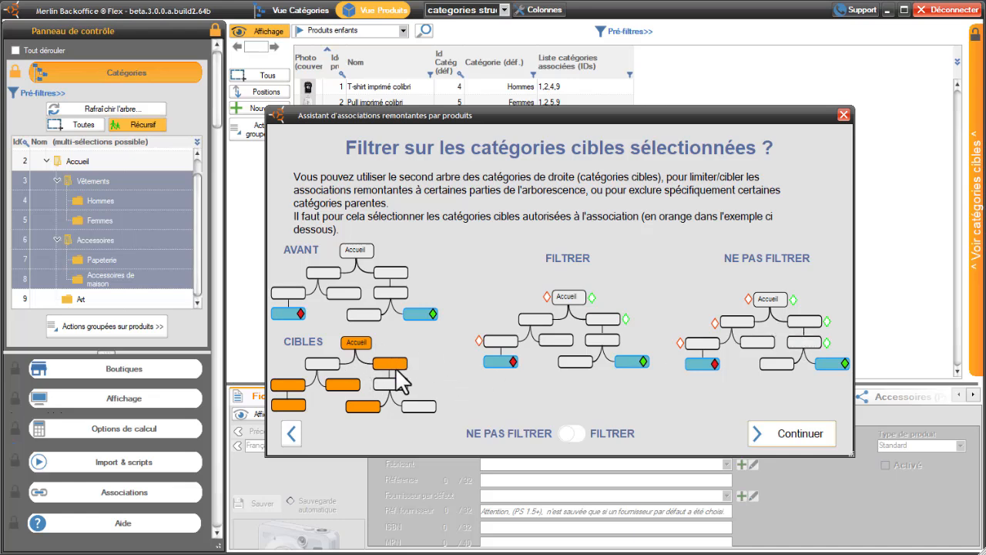
{"action": "left_click", "coordinate": [801, 436]}
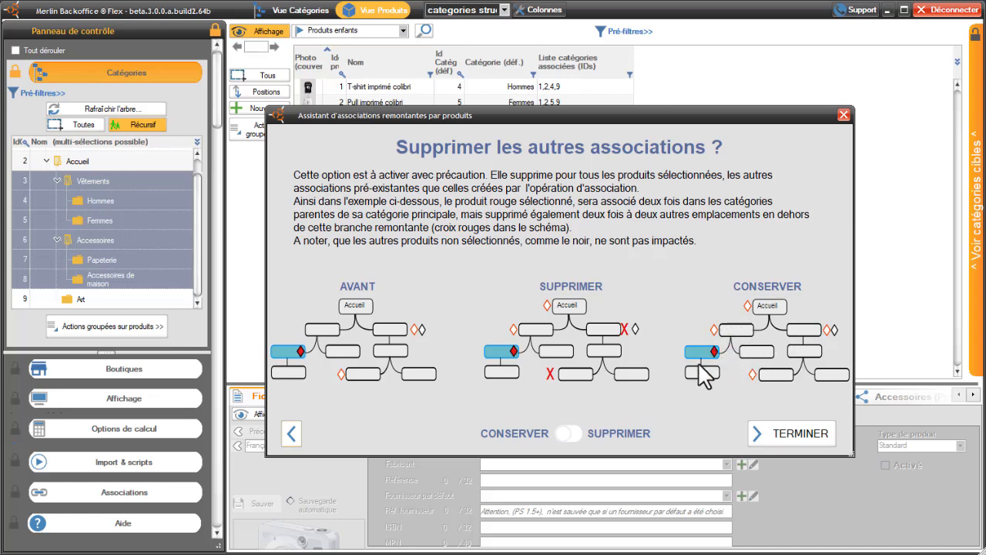
{"action": "left_click", "coordinate": [579, 433]}
{"action": "left_click", "coordinate": [801, 443]}
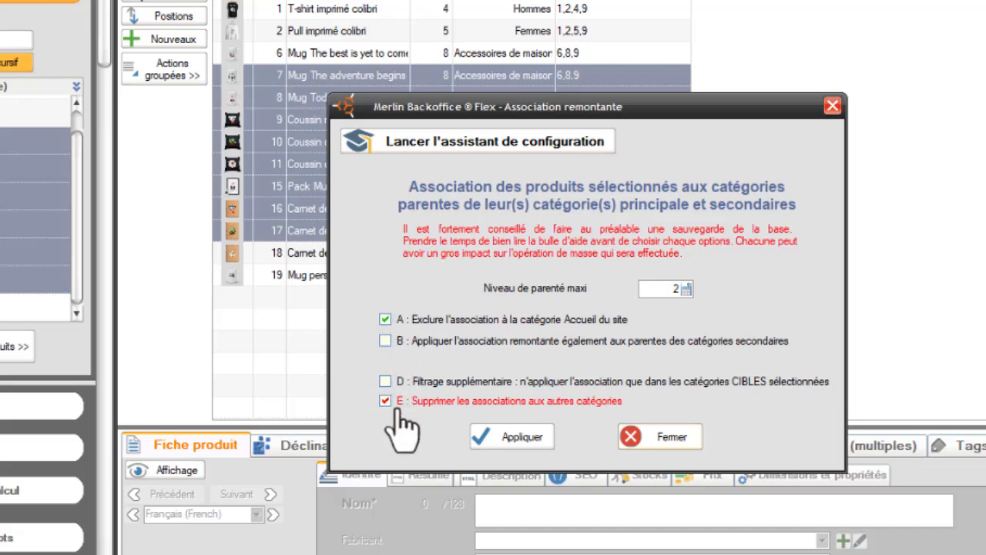
Step: Relaunch the configuration assistant and review all its pages through to the end, keeping the chosen settings
{"action": "left_click", "coordinate": [479, 146]}
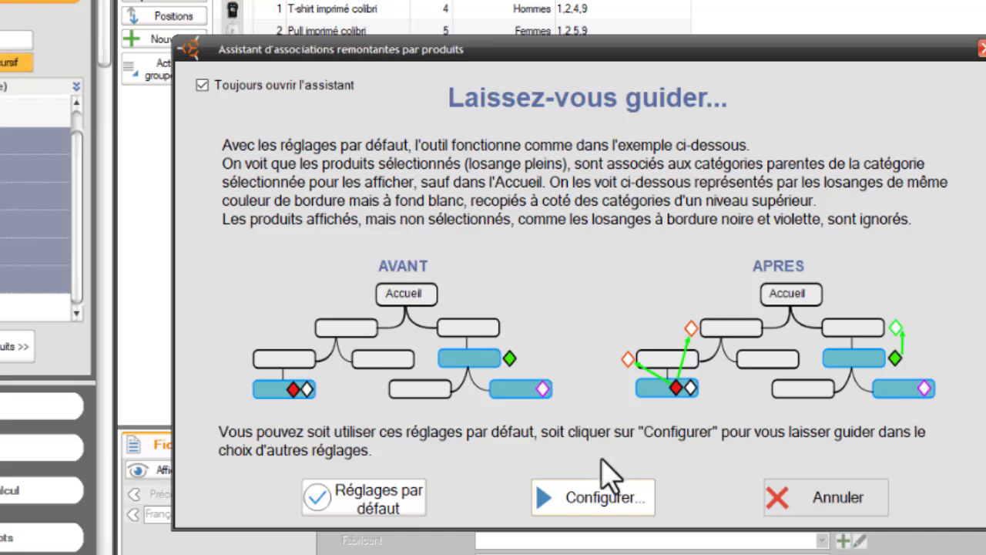
{"action": "left_click", "coordinate": [618, 489]}
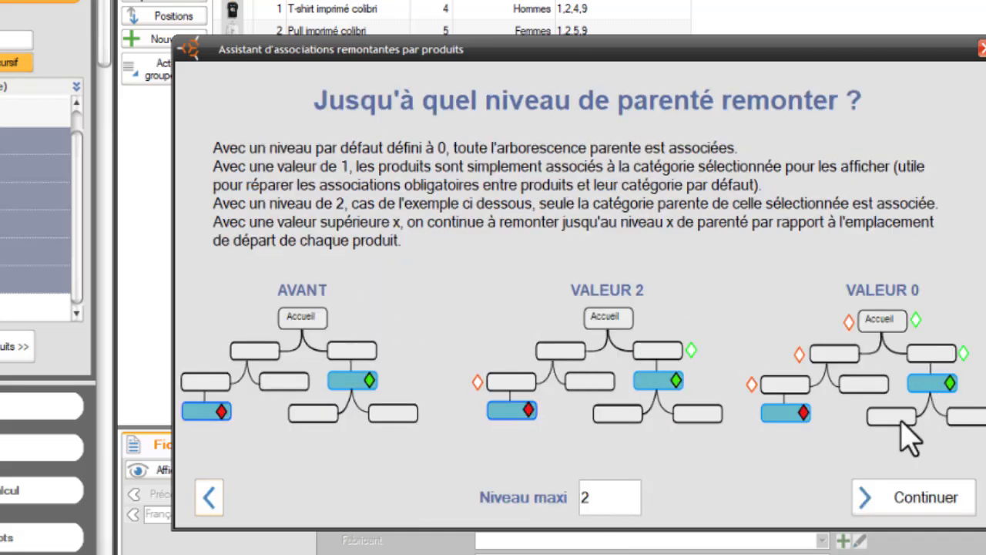
{"action": "left_click", "coordinate": [928, 500]}
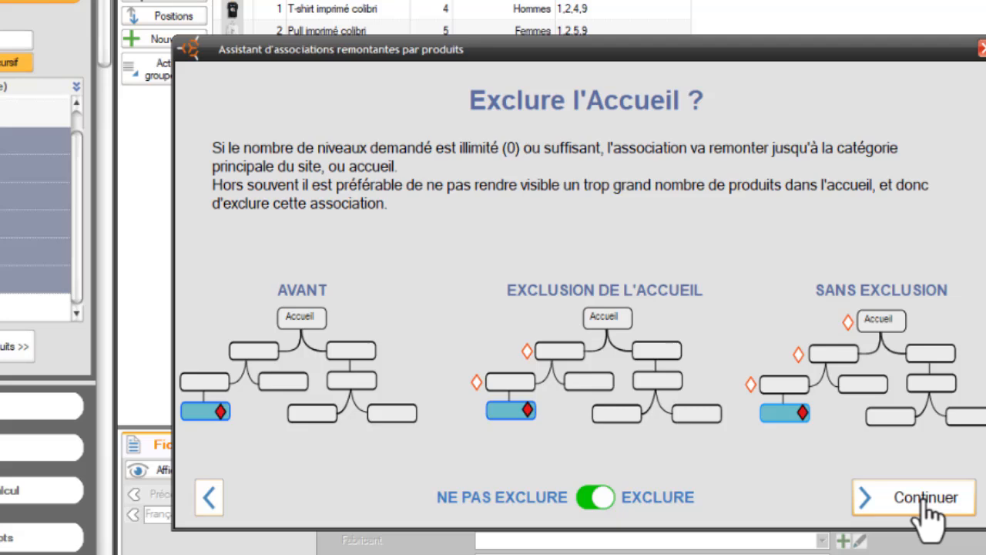
{"action": "left_click", "coordinate": [926, 499]}
{"action": "left_click", "coordinate": [926, 499]}
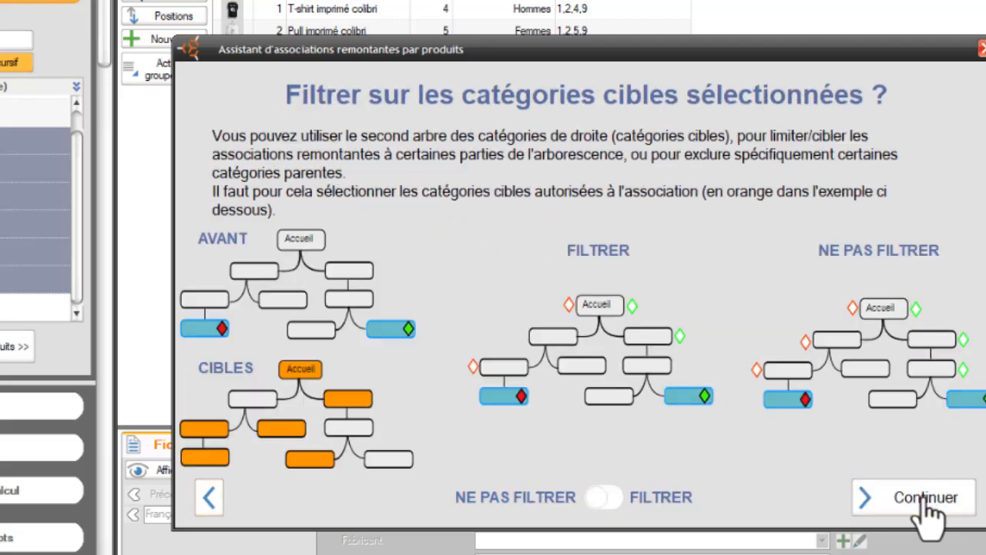
{"action": "left_click", "coordinate": [927, 500]}
{"action": "left_click", "coordinate": [928, 499]}
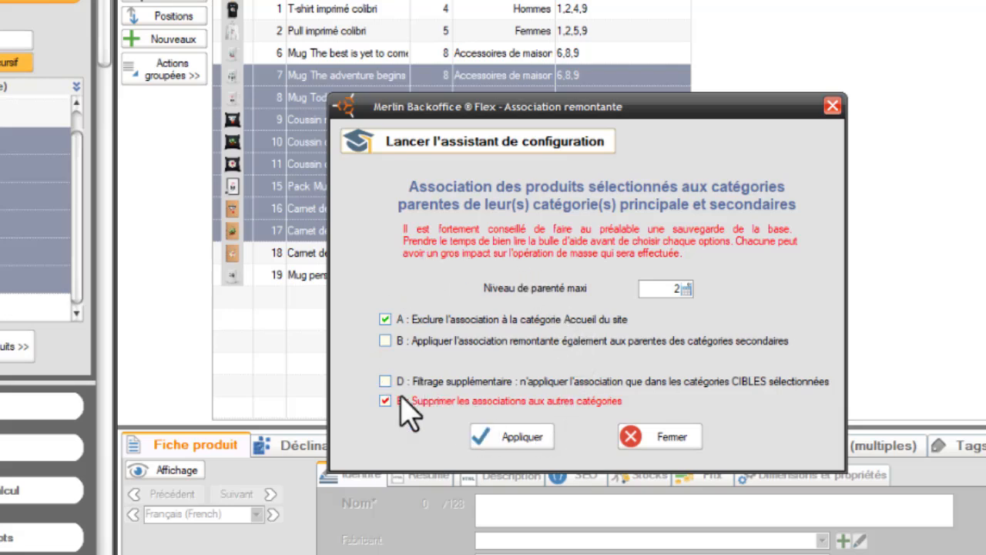
Step: Apply the upward association to the selected products, accept the removal of their other associations, and close the dialog
{"action": "left_click", "coordinate": [518, 442]}
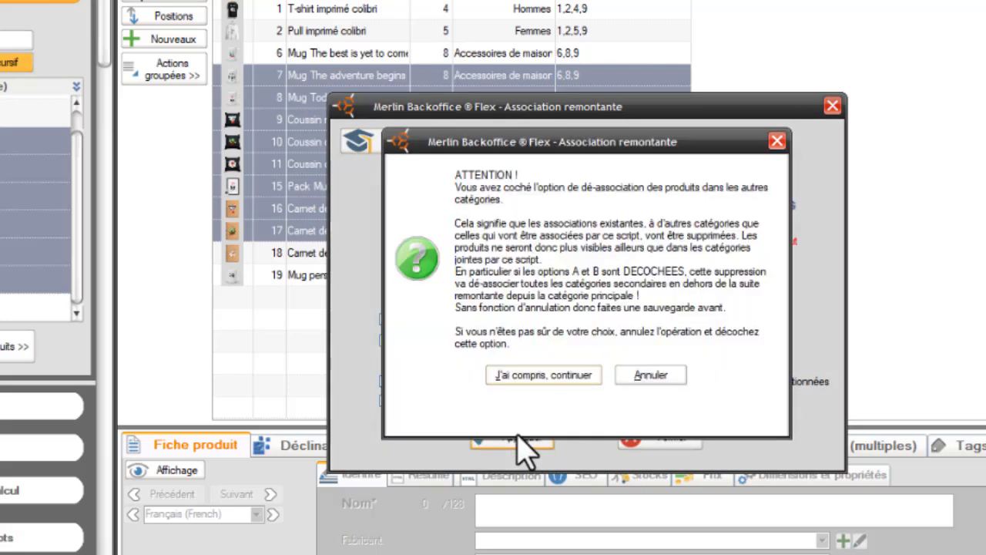
{"action": "left_click", "coordinate": [545, 376]}
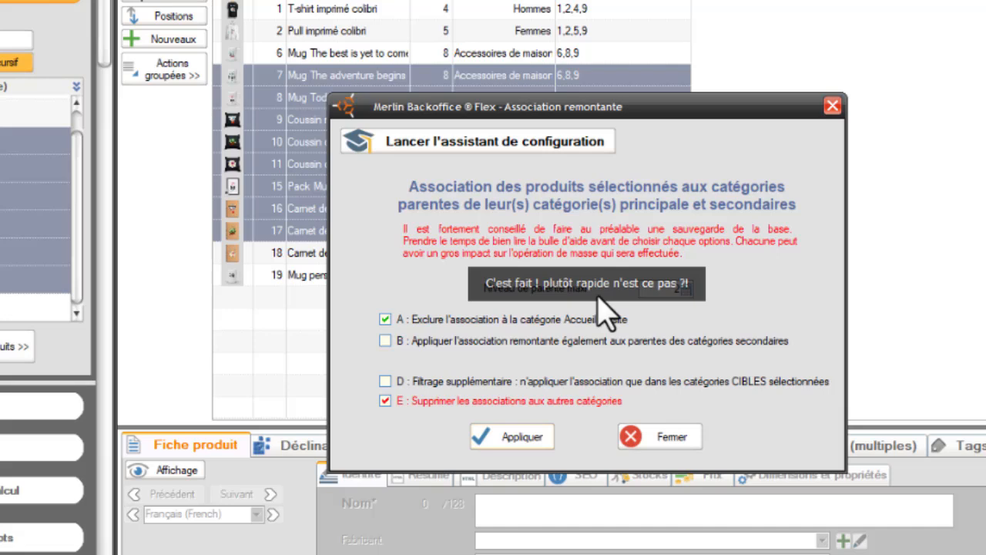
{"action": "left_click", "coordinate": [670, 439]}
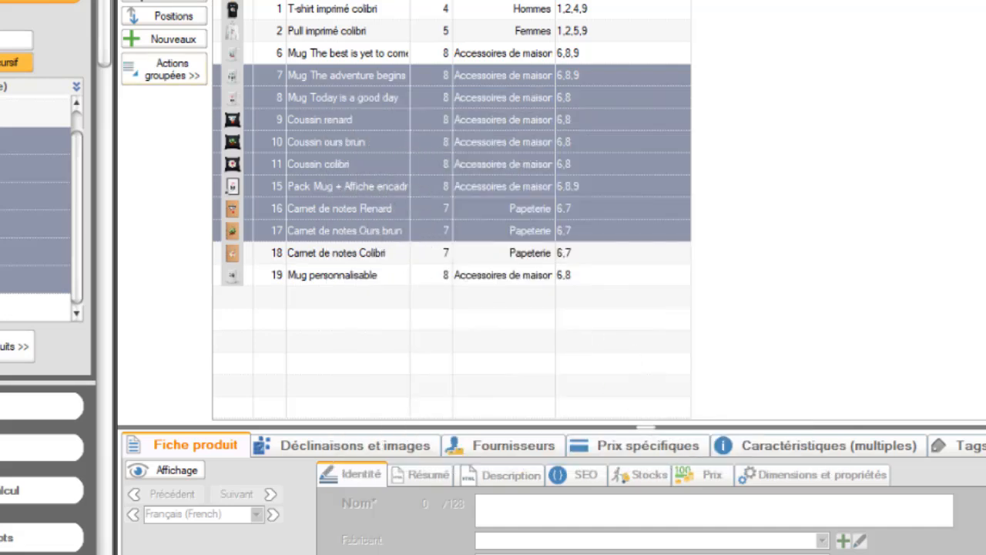
Step: Show the selected products' associations in the Catégories Cibles pane, then remove and restore their association with Accessoires
{"action": "left_click", "coordinate": [985, 165]}
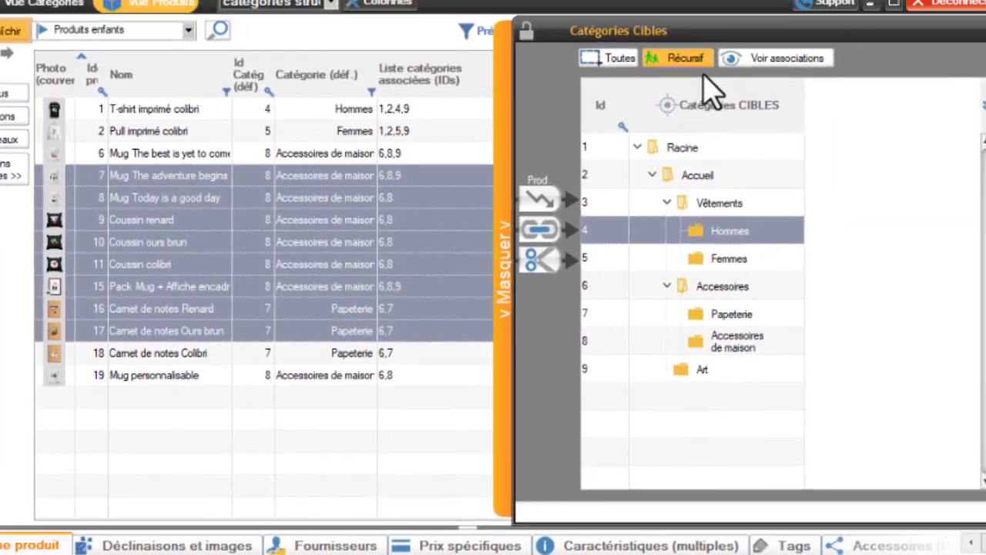
{"action": "left_click", "coordinate": [732, 58]}
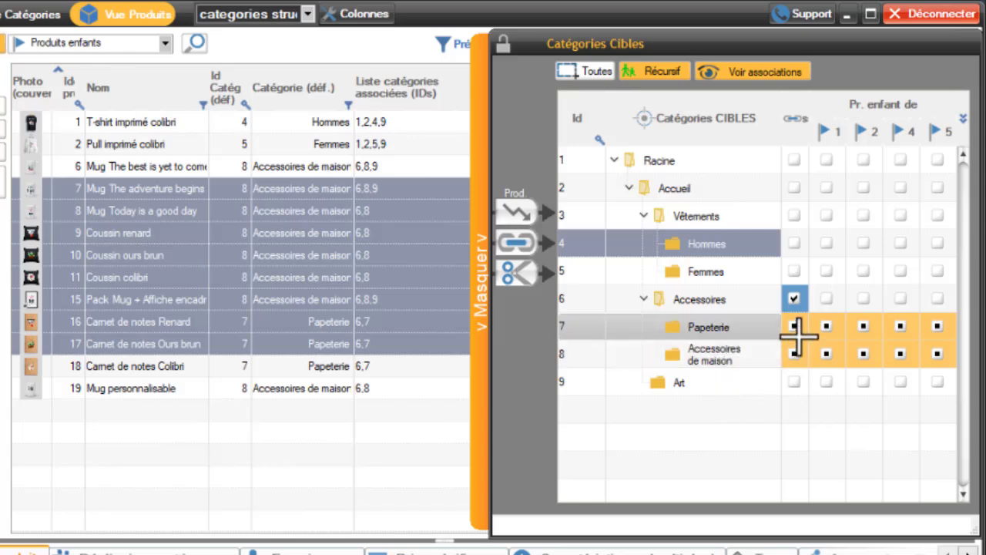
{"action": "left_click", "coordinate": [795, 300]}
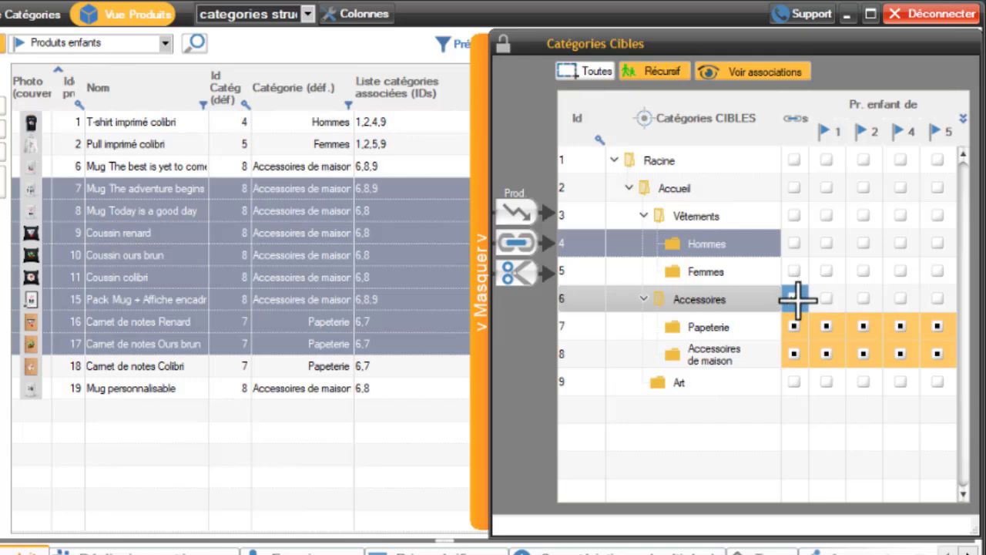
{"action": "left_click", "coordinate": [795, 300]}
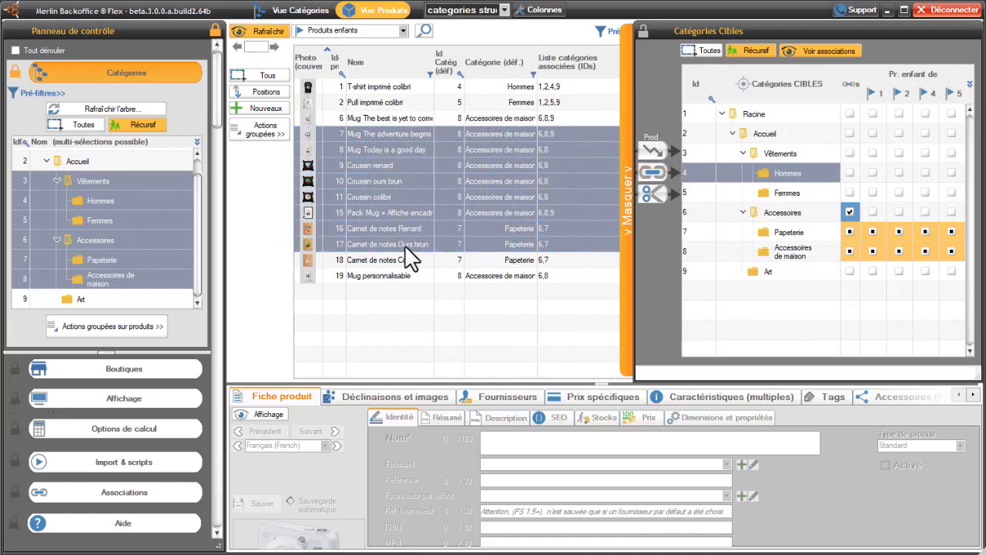
Step: Review the Associations remontantes assistant and options for the products of the selected categories, then close the dialog without applying
{"action": "left_click", "coordinate": [142, 326]}
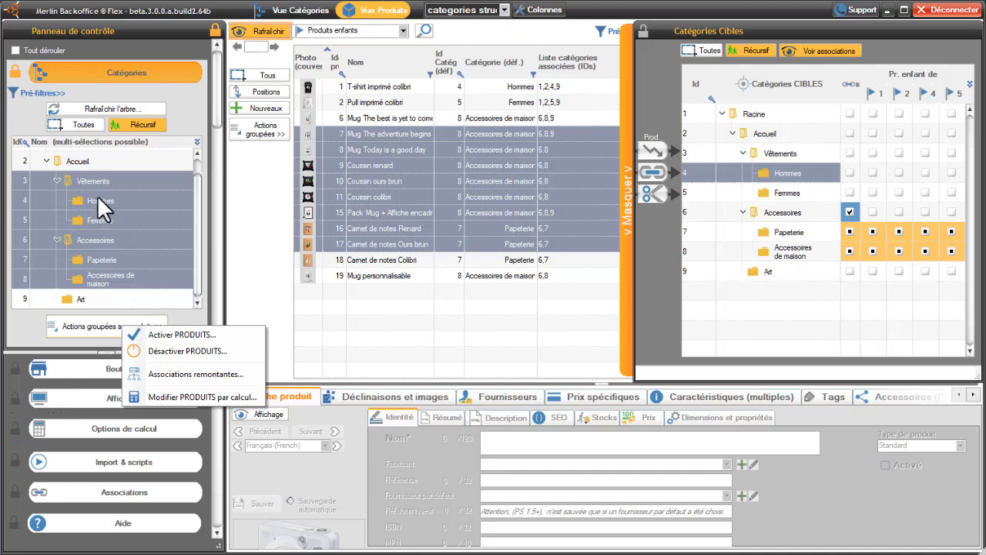
{"action": "left_click", "coordinate": [178, 376]}
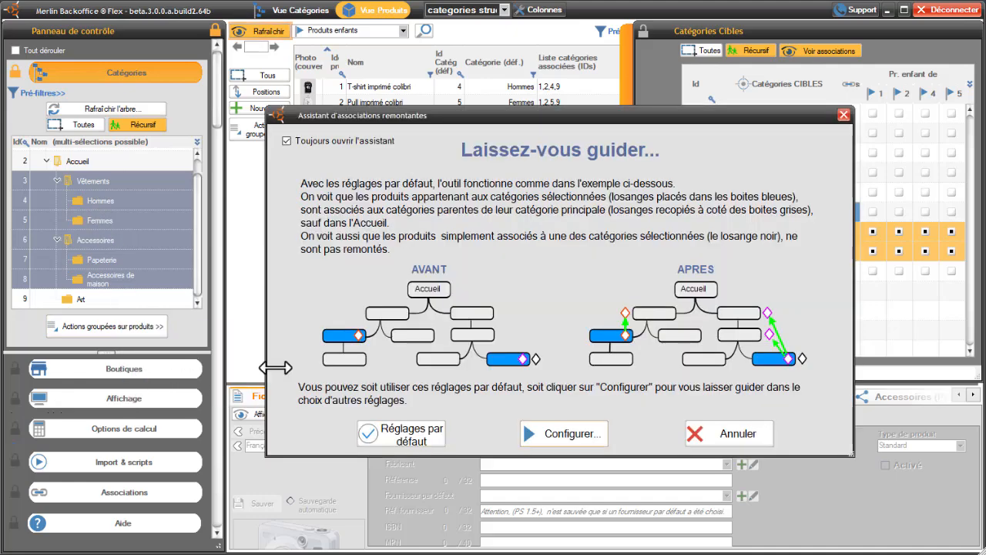
{"action": "left_click", "coordinate": [567, 435]}
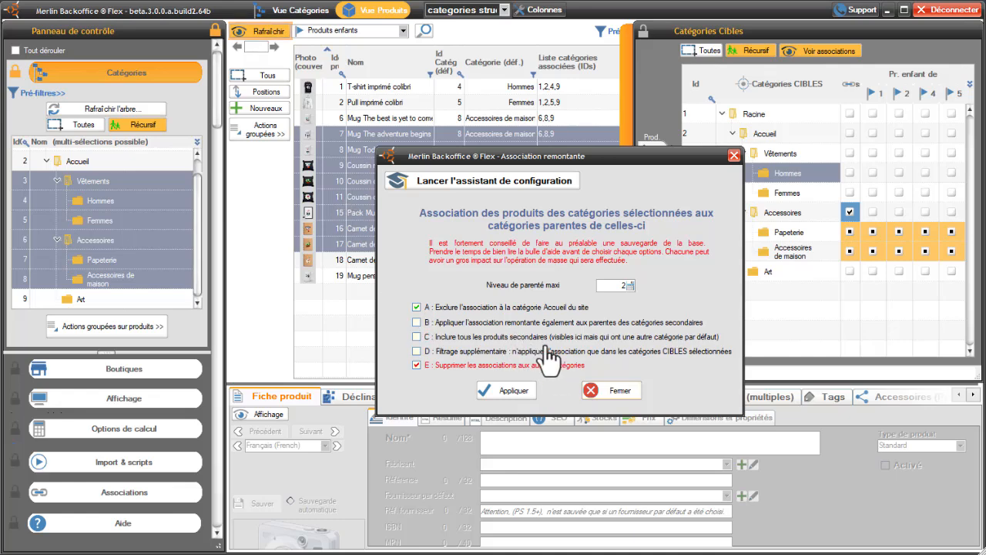
{"action": "left_click", "coordinate": [616, 390]}
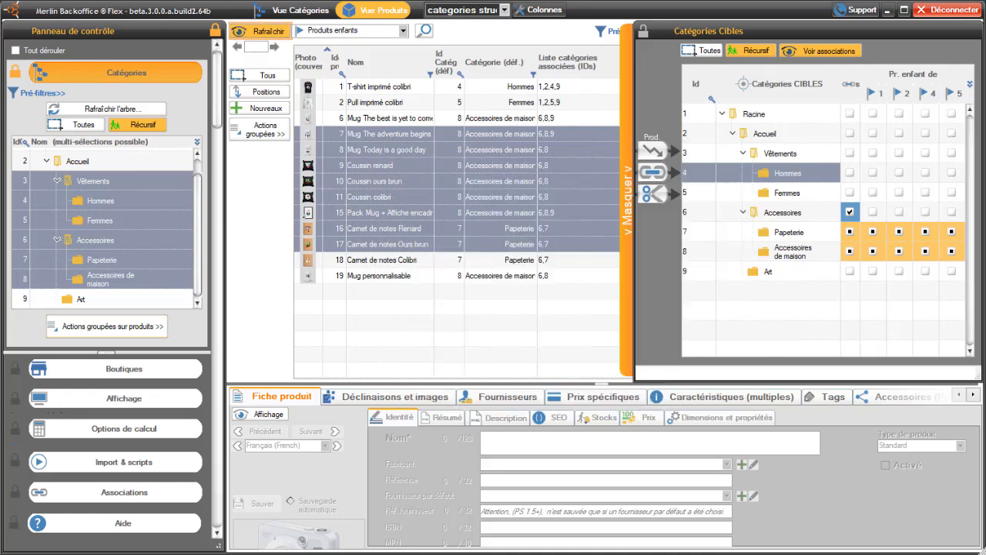
Step: In the import's step 4, enable association with the default category's parents, set the maximum parent level to 2, and toggle the Accueil exclusion
{"action": "left_click", "coordinate": [123, 462]}
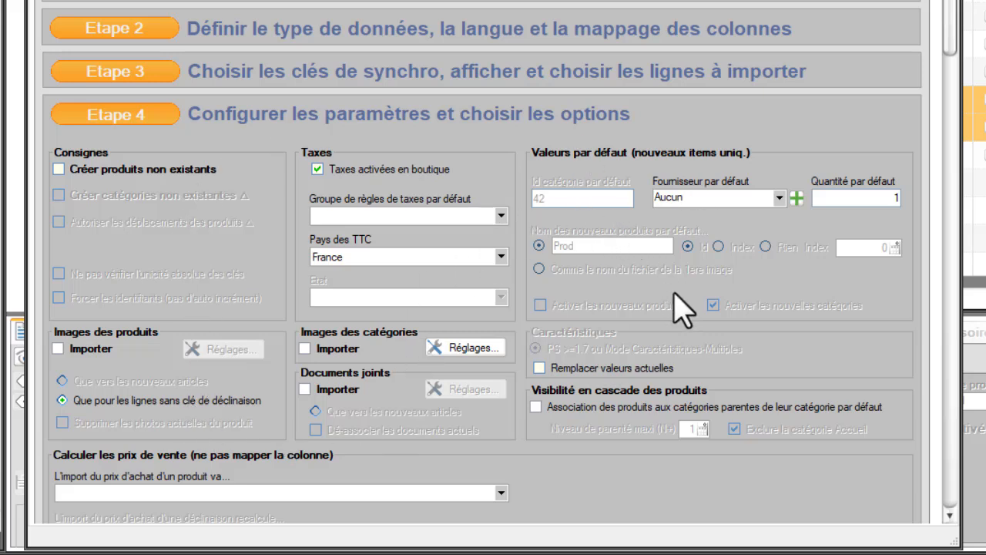
{"action": "left_click", "coordinate": [536, 408]}
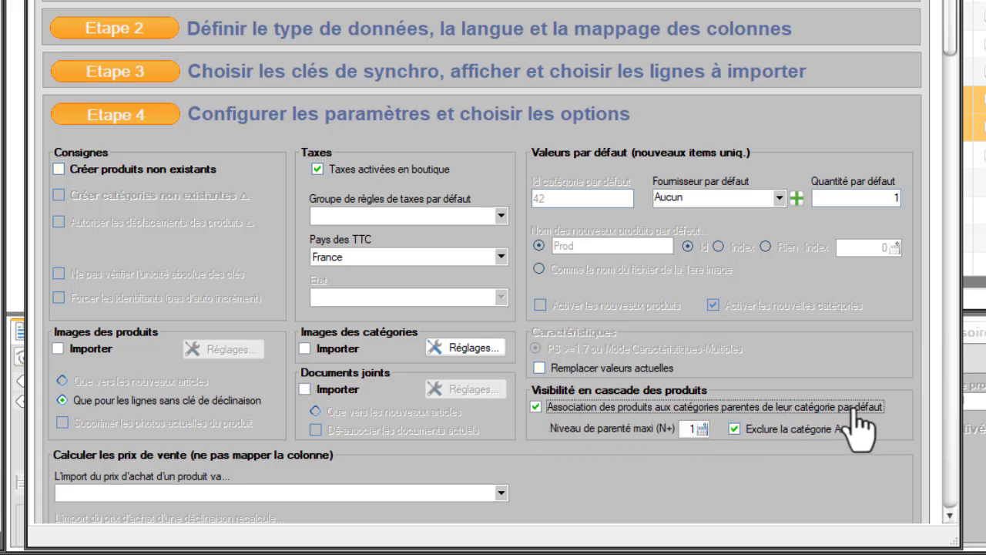
{"action": "left_click", "coordinate": [693, 430]}
{"action": "key", "text": "BackSpace"}
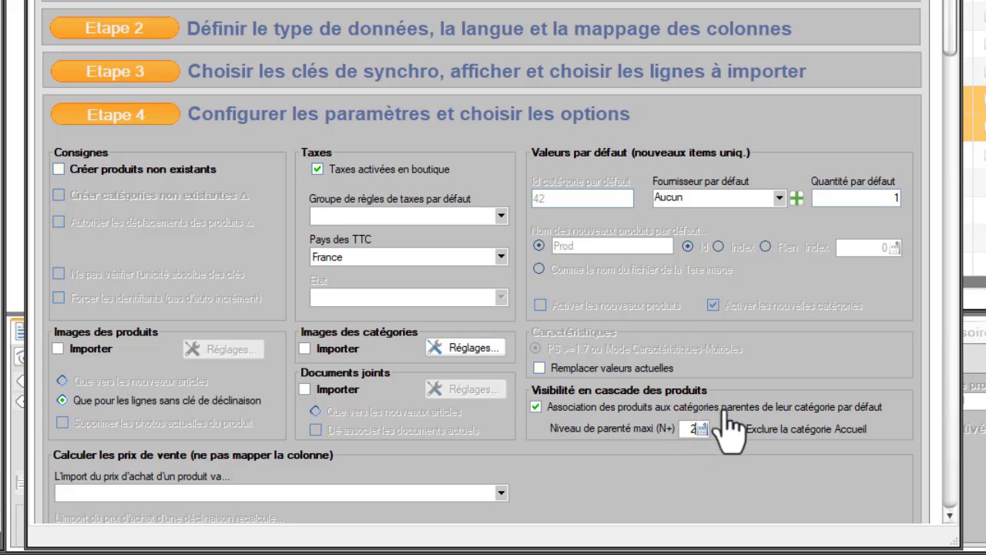
{"action": "left_click", "coordinate": [732, 425]}
{"action": "left_click", "coordinate": [702, 425]}
{"action": "left_click", "coordinate": [735, 430]}
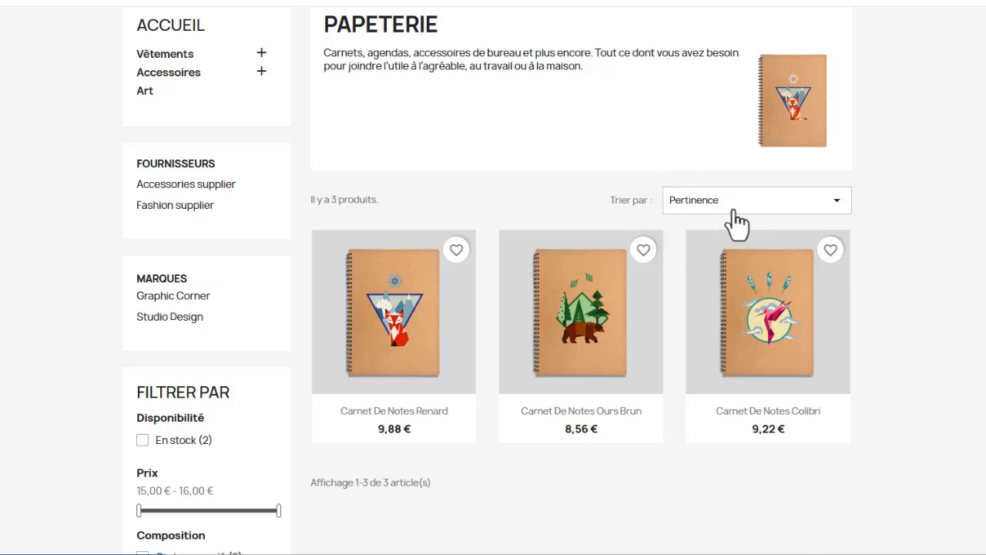
Step: Examine the sort orders offered on the shop's Papeterie page, then close the list
{"action": "left_click", "coordinate": [839, 213]}
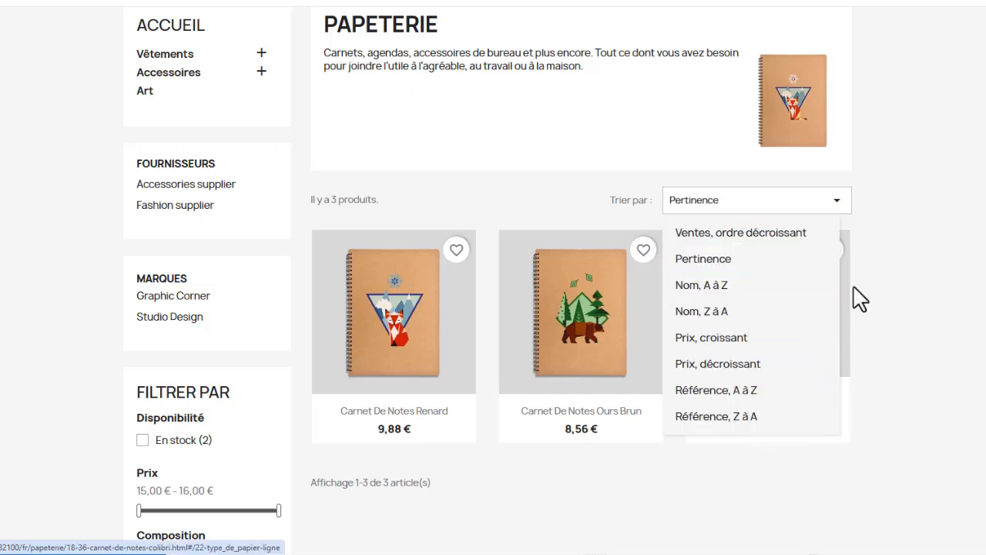
{"action": "left_click", "coordinate": [925, 223]}
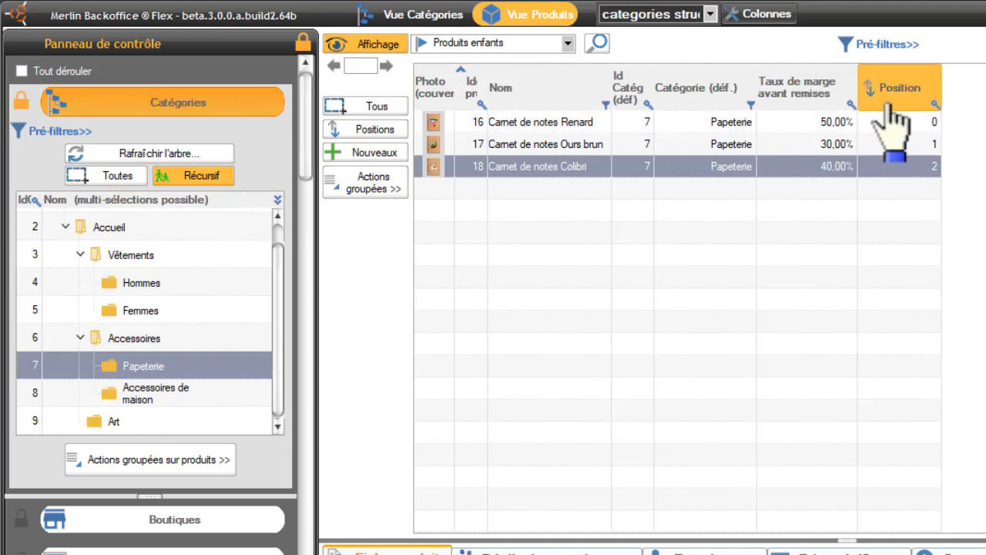
Step: In the column configuration, remove the Position column from the product table layout, then add it back from the Catégories group
{"action": "left_click", "coordinate": [763, 18]}
{"action": "left_click_drag", "start_coordinate": [916, 216], "coordinate": [819, 97]}
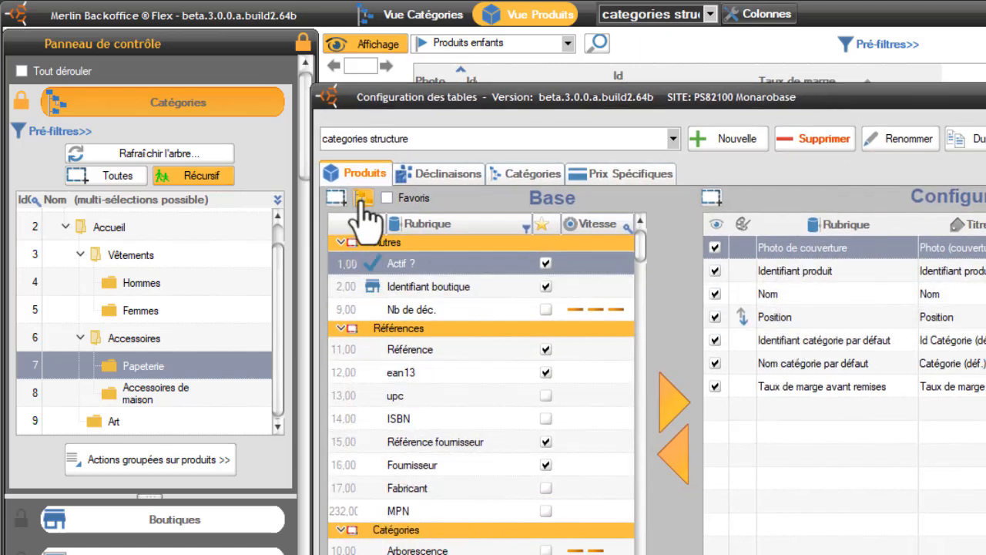
{"action": "left_click", "coordinate": [361, 202]}
{"action": "left_click", "coordinate": [343, 275]}
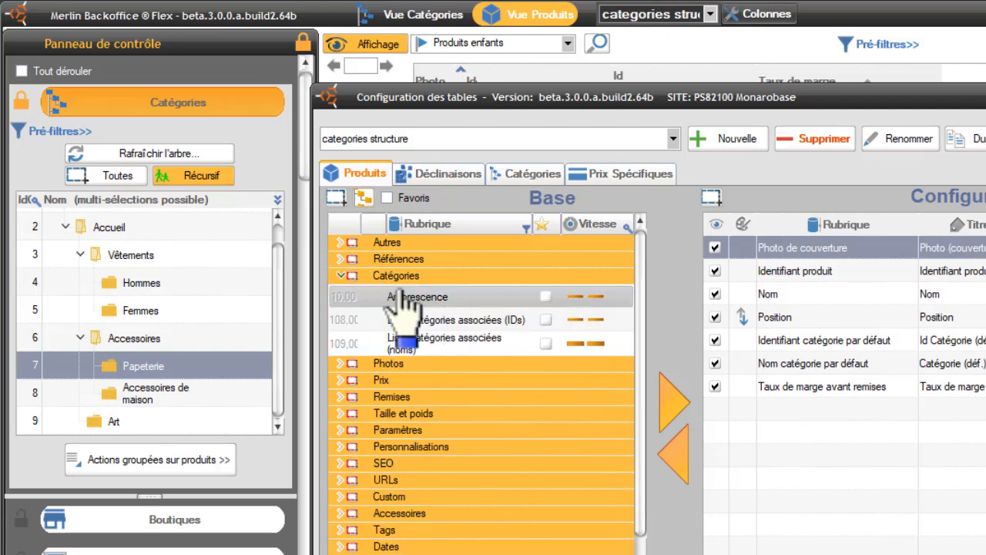
{"action": "left_click_drag", "start_coordinate": [778, 320], "coordinate": [515, 330]}
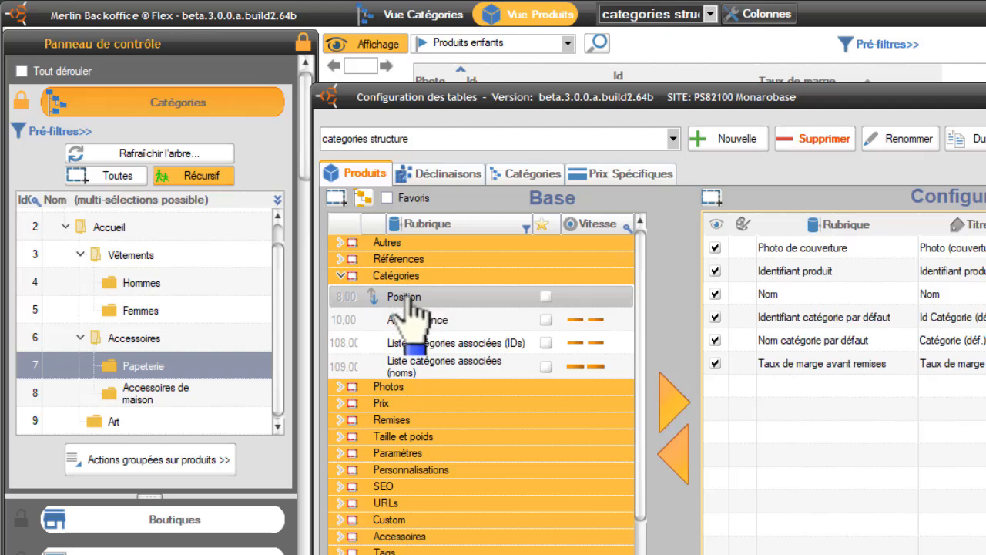
{"action": "left_click_drag", "start_coordinate": [404, 300], "coordinate": [813, 312]}
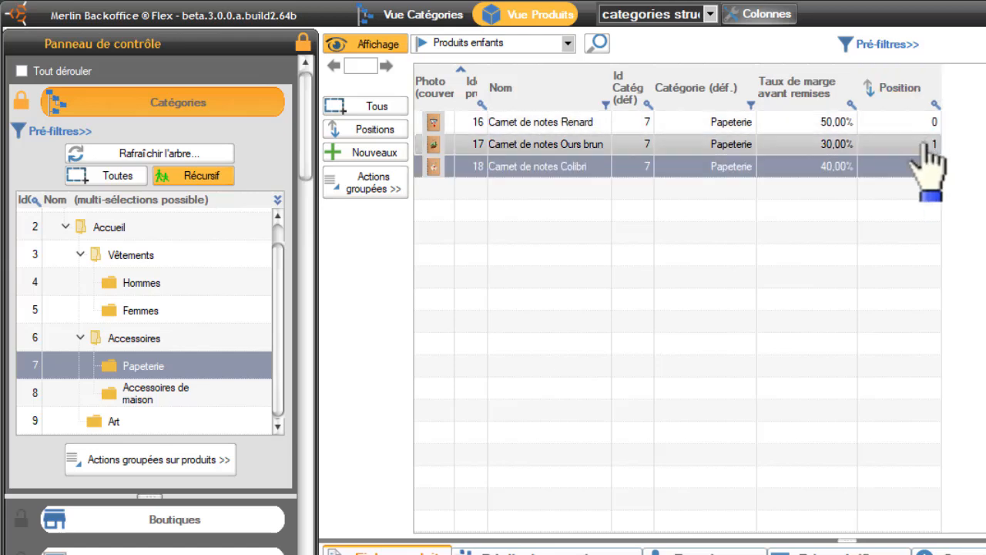
Step: List the associated products (Produits associés) of Papeterie and Accessoires de maison together, then those of Papeterie alone
{"action": "left_click", "coordinate": [924, 145]}
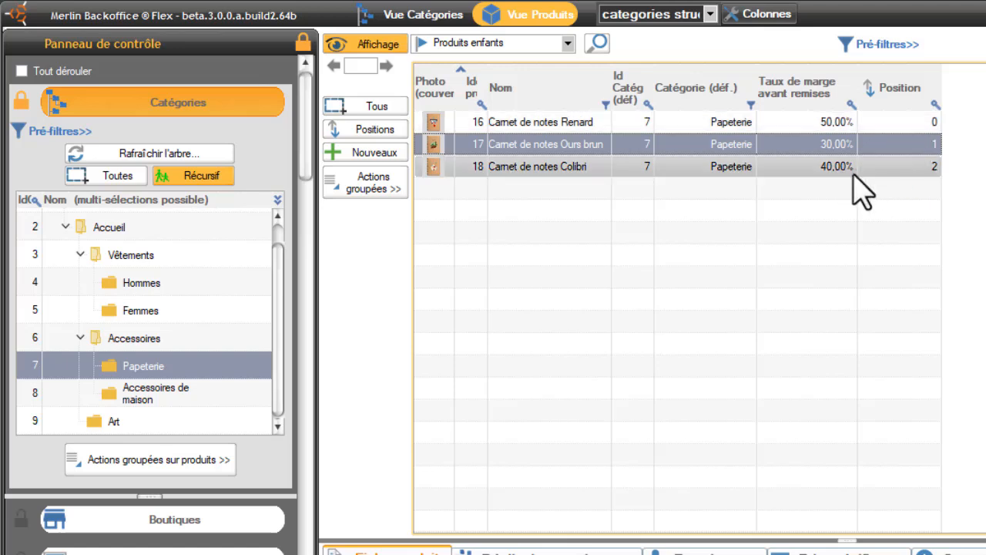
{"action": "left_click", "coordinate": [568, 44]}
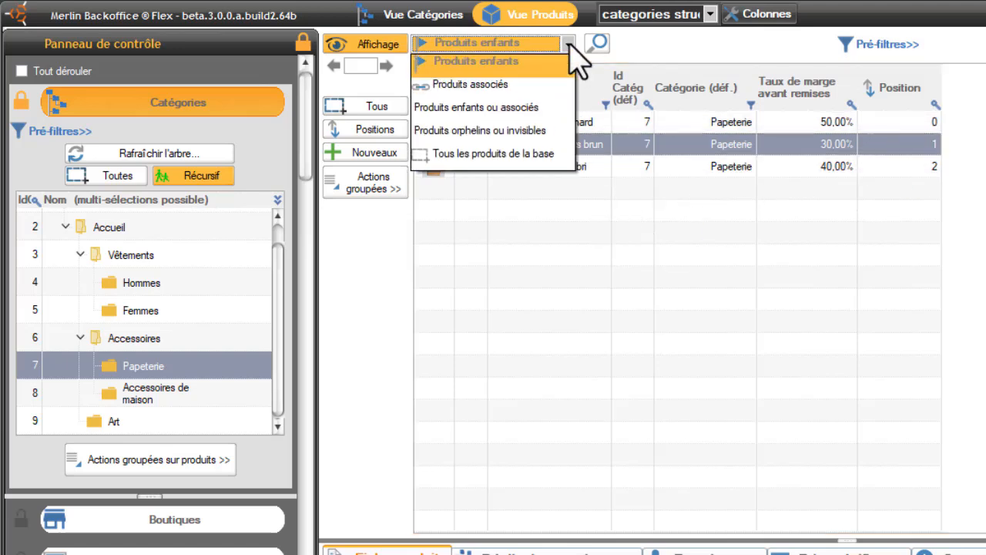
{"action": "left_click", "coordinate": [496, 88]}
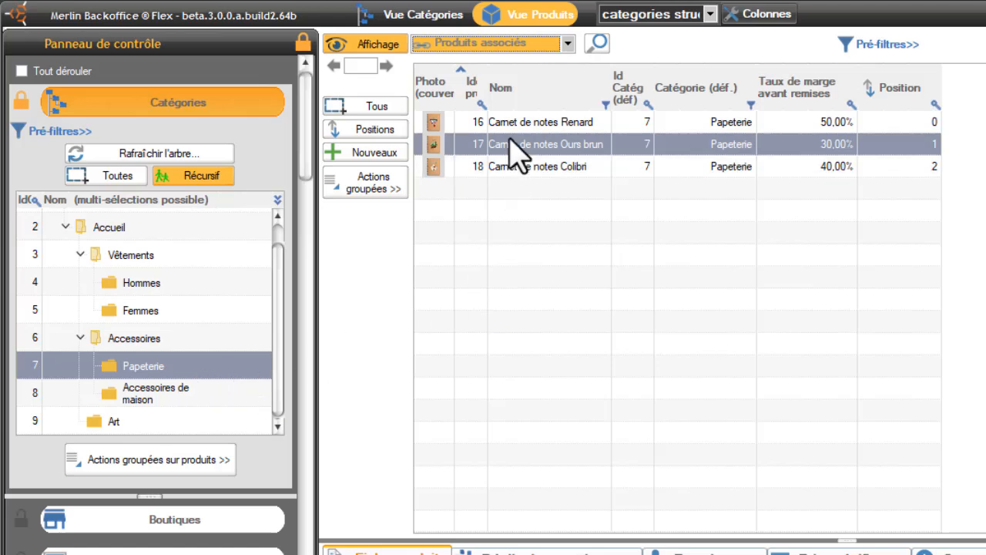
{"action": "left_click", "coordinate": [202, 385]}
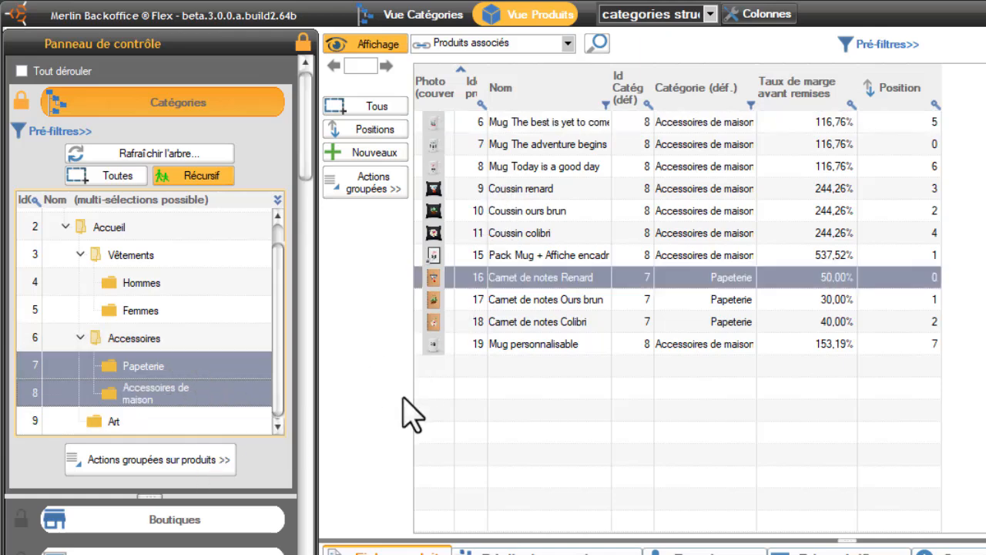
{"action": "left_click", "coordinate": [173, 368]}
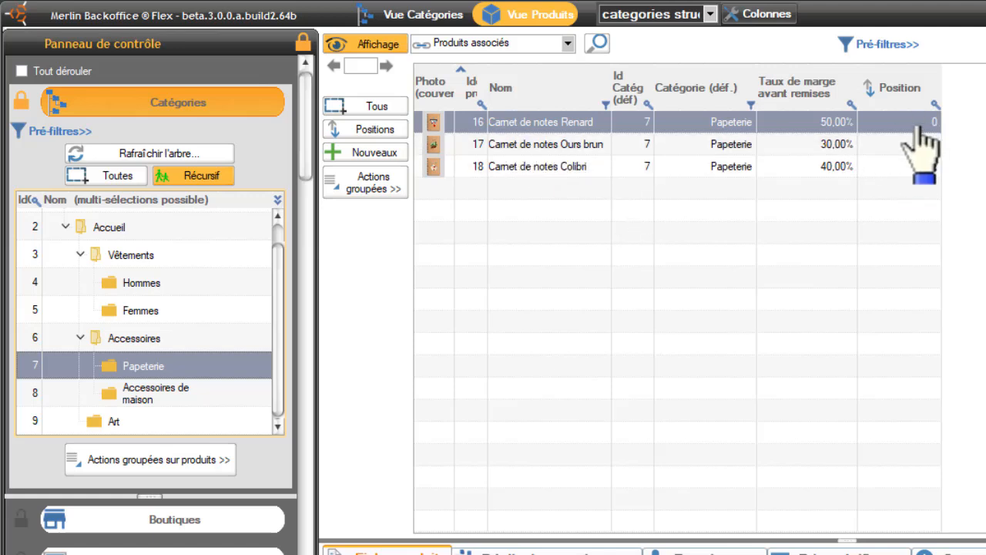
Step: Start ordering Papeterie's product positions with the interface configured automatically, and move the assistant window clear of the product table
{"action": "left_click", "coordinate": [369, 142]}
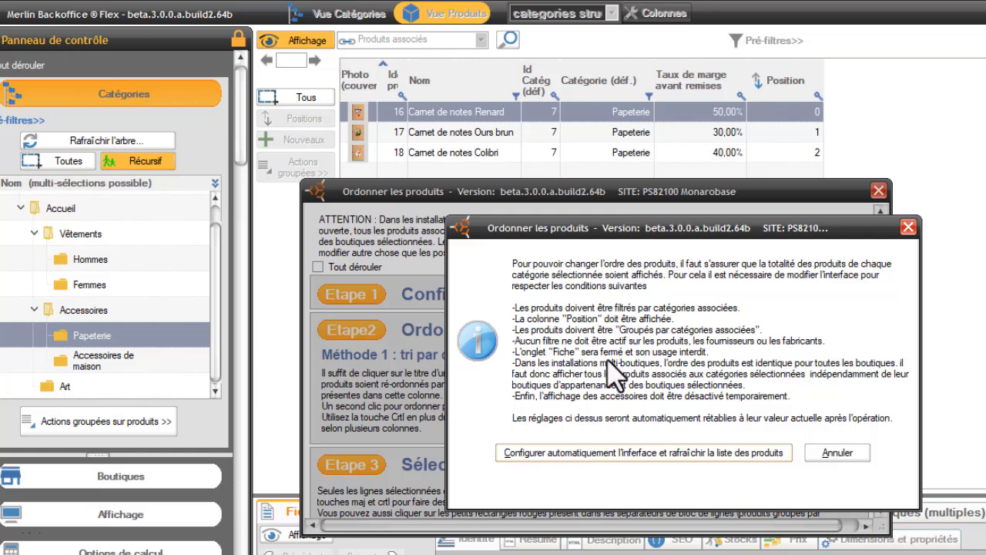
{"action": "left_click", "coordinate": [630, 452]}
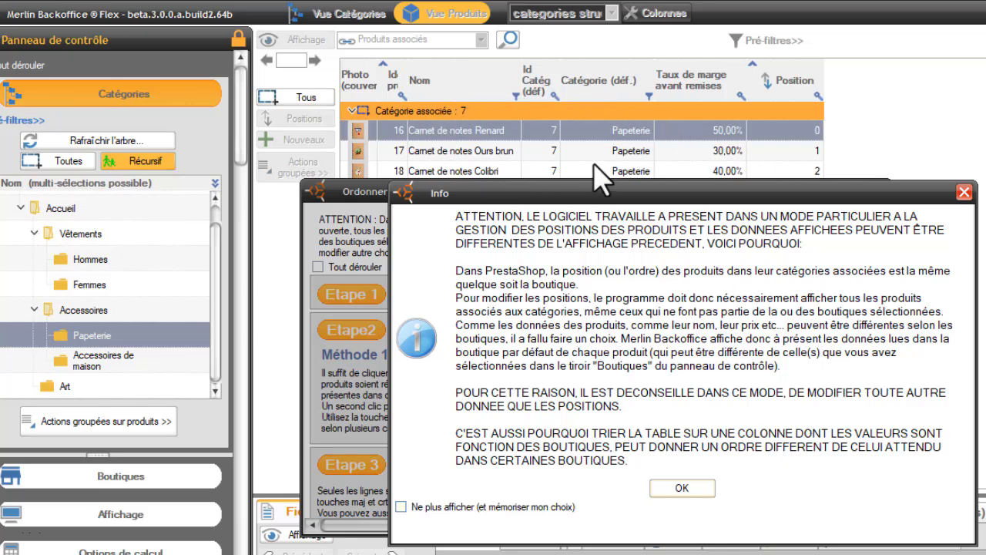
{"action": "left_click", "coordinate": [682, 488]}
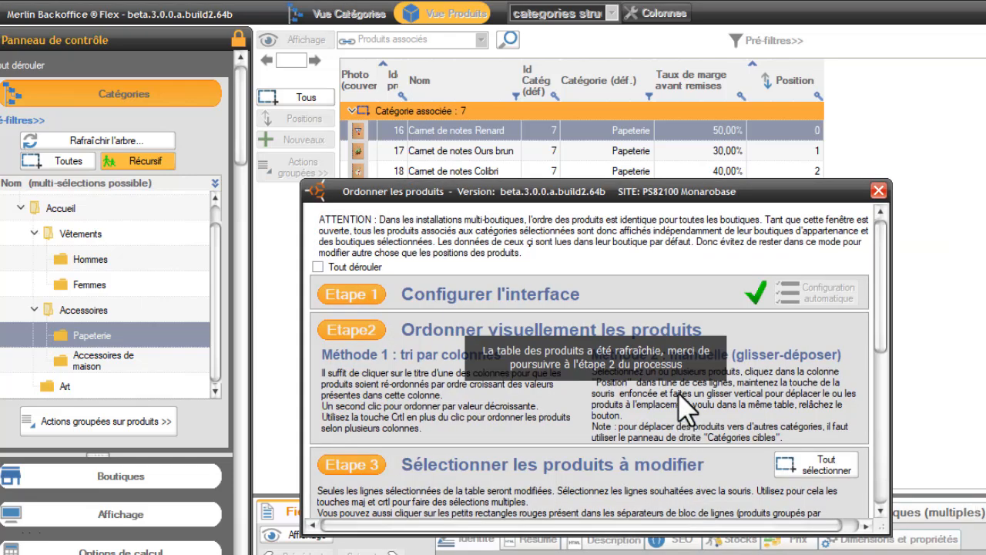
{"action": "left_click_drag", "start_coordinate": [711, 193], "coordinate": [710, 328]}
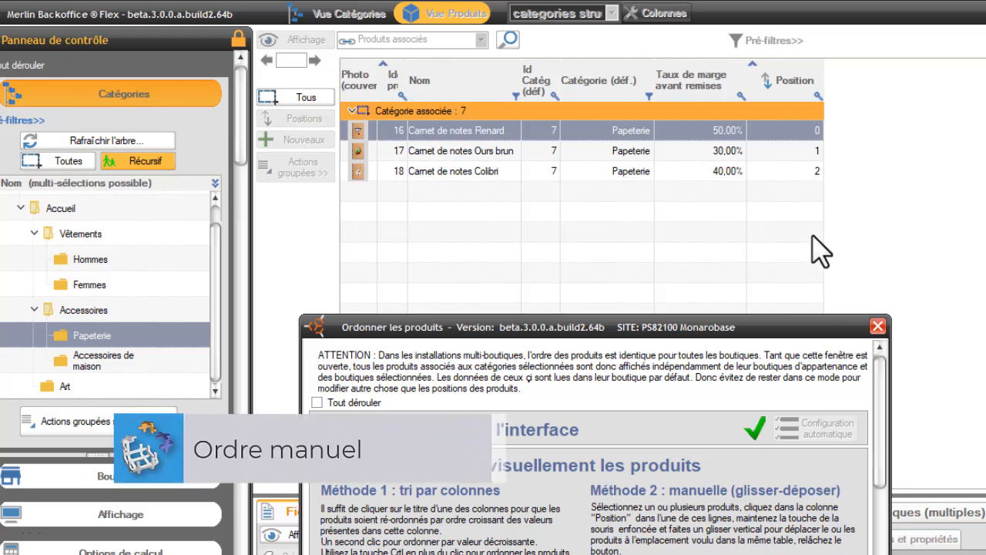
Step: Manually move Carnet de notes Colibri above Carnet de notes Ours brun, then return it to the end of the list
{"action": "left_click_drag", "start_coordinate": [809, 158], "coordinate": [809, 180]}
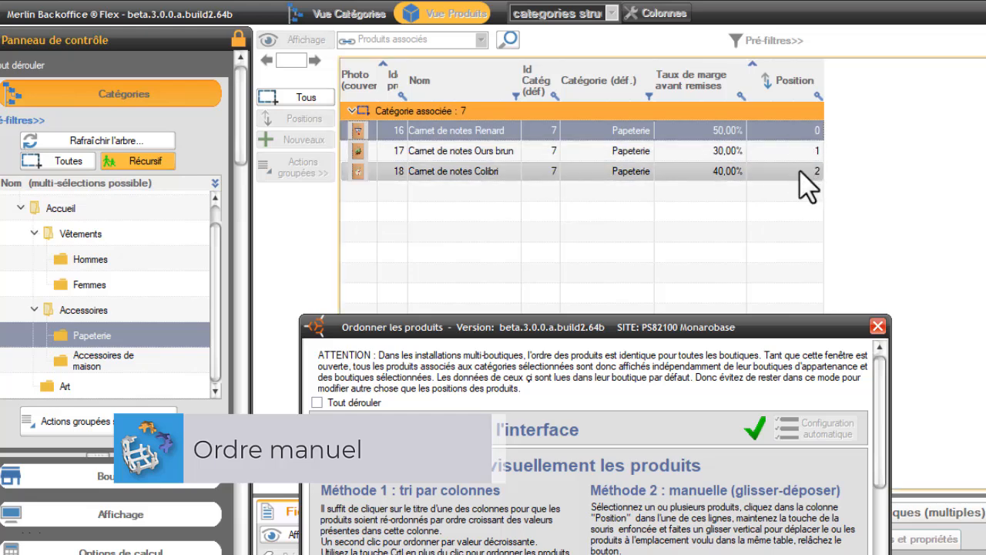
{"action": "left_click_drag", "start_coordinate": [816, 171], "coordinate": [813, 145]}
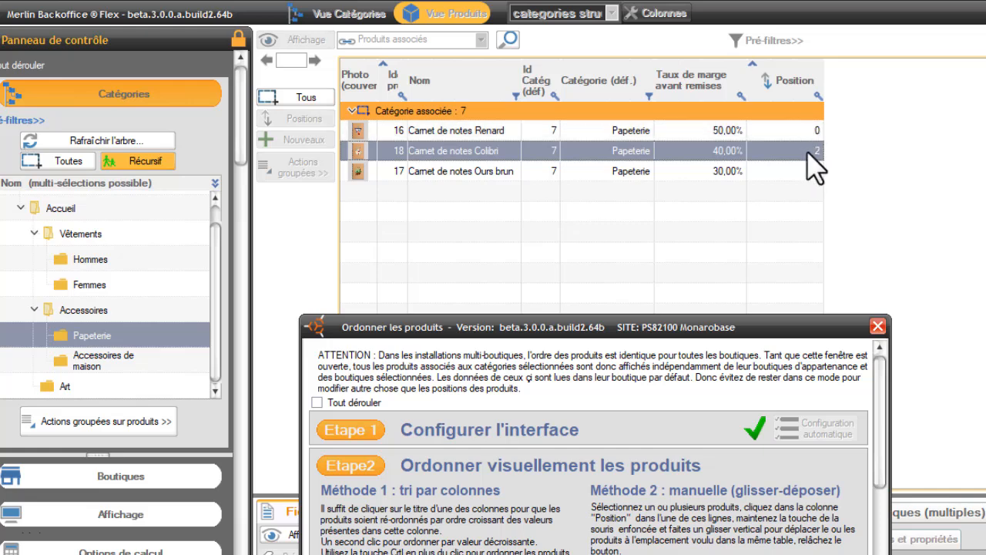
{"action": "left_click_drag", "start_coordinate": [810, 152], "coordinate": [814, 184]}
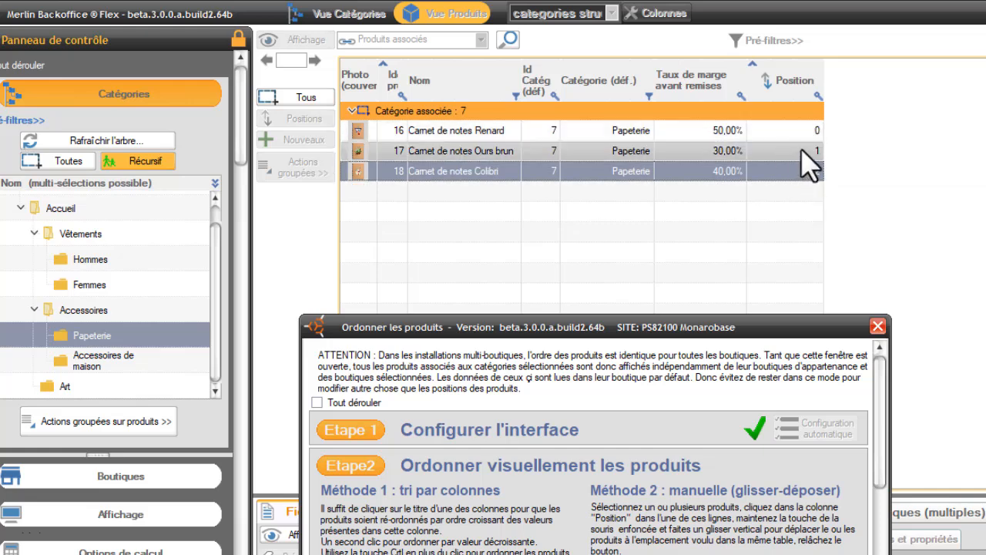
Step: Move Renard to the end, bring Colibri and Renard together above Ours brun, then place Colibri between Renard and Ours brun
{"action": "left_click_drag", "start_coordinate": [805, 132], "coordinate": [813, 188]}
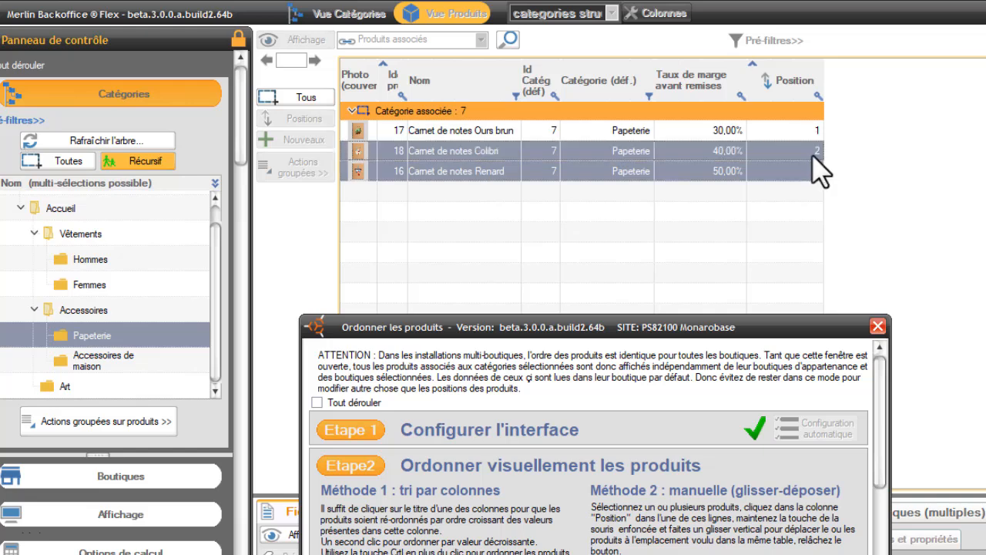
{"action": "left_click_drag", "start_coordinate": [813, 154], "coordinate": [812, 123]}
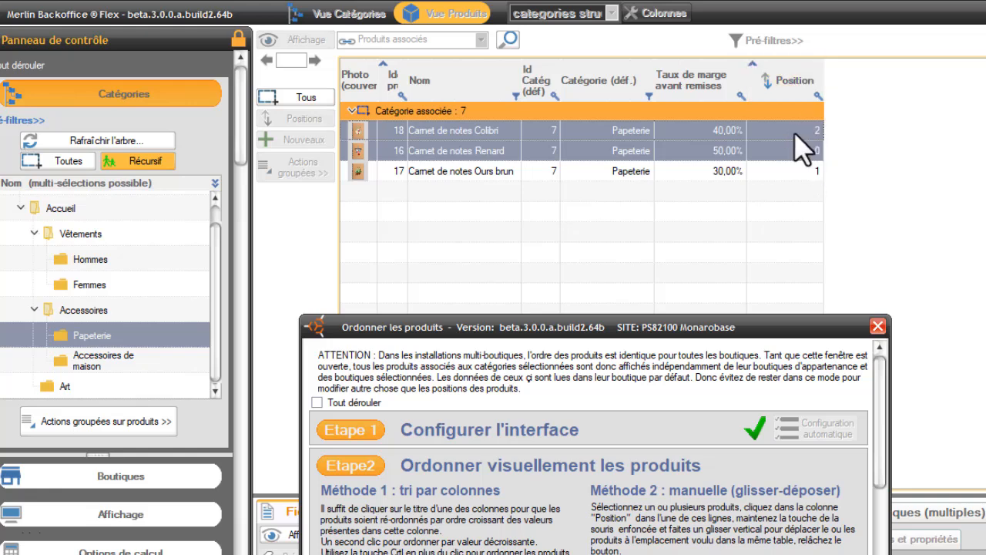
{"action": "left_click", "coordinate": [798, 132]}
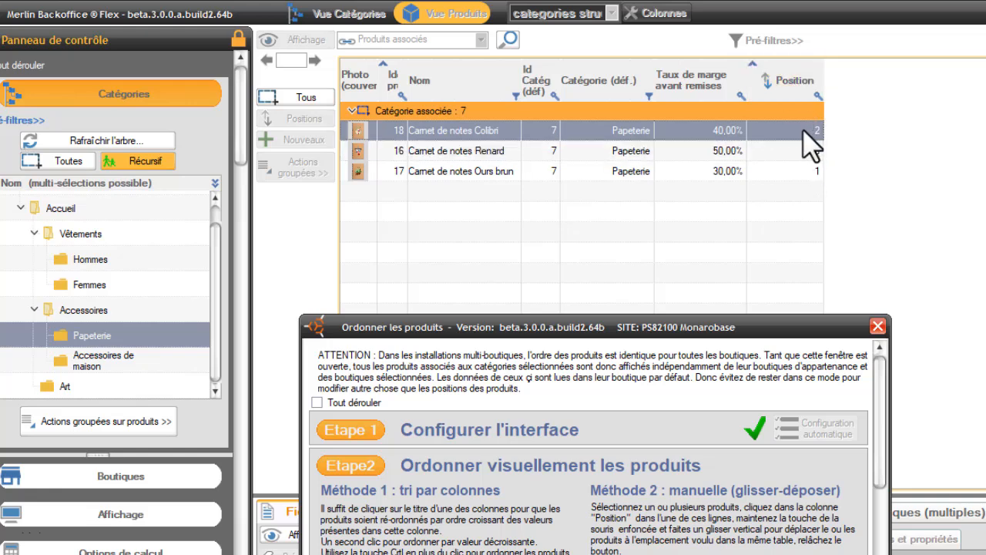
{"action": "left_click_drag", "start_coordinate": [804, 129], "coordinate": [797, 170]}
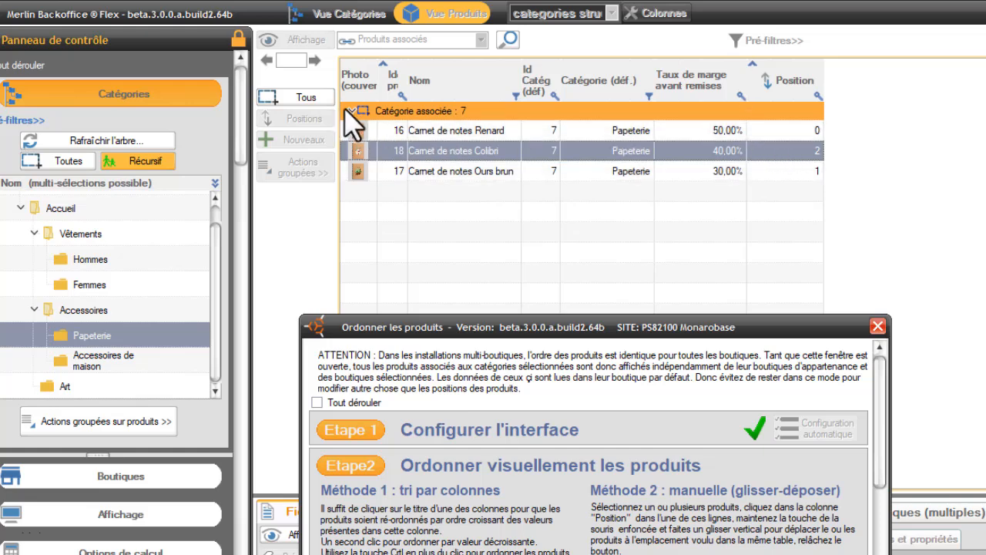
Step: Select all Papeterie products, set the first selected product's position to 0, and apply the new order
{"action": "left_click", "coordinate": [308, 100]}
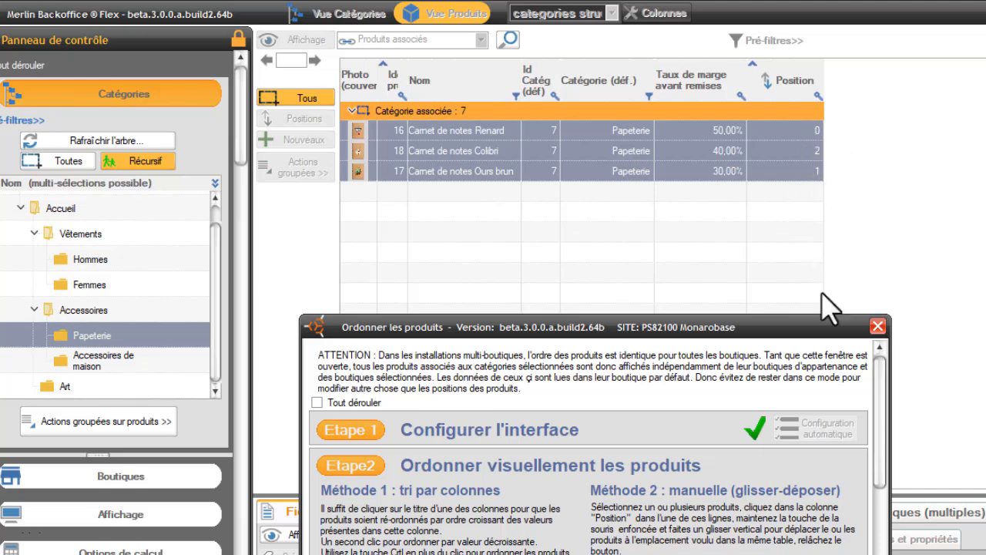
{"action": "left_click_drag", "start_coordinate": [809, 330], "coordinate": [792, 210]}
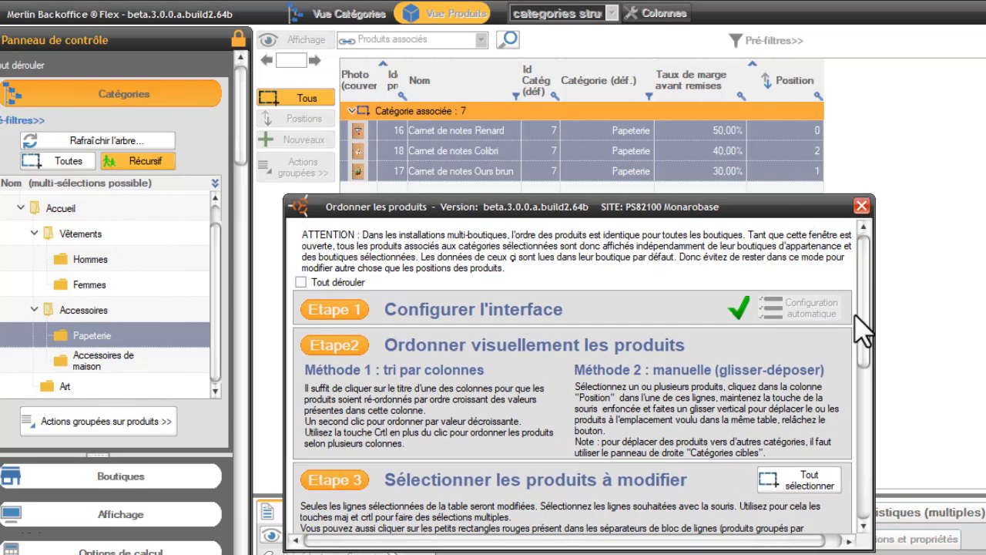
{"action": "scroll", "coordinate": [866, 308], "scroll_direction": "down", "scroll_amount": 3}
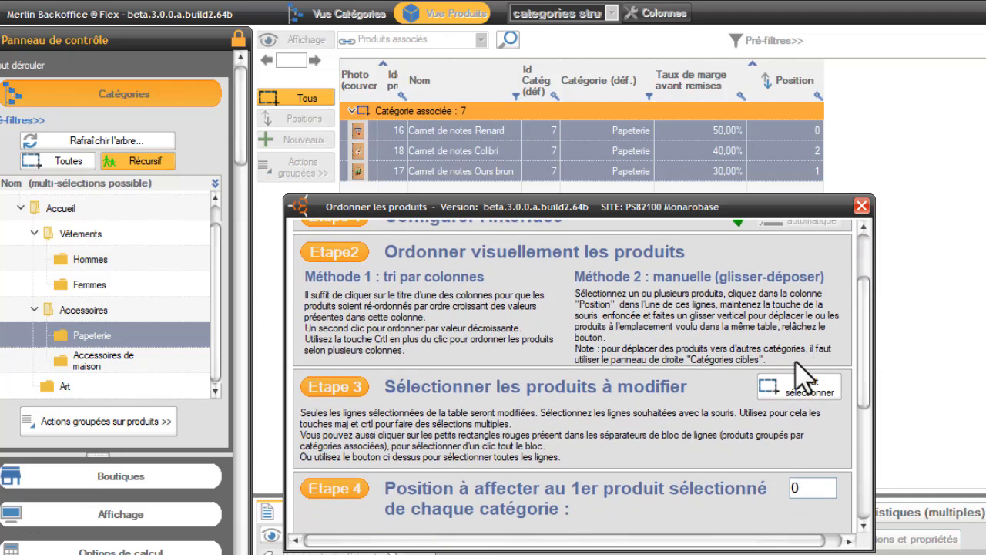
{"action": "scroll", "coordinate": [865, 370], "scroll_direction": "down", "scroll_amount": 3}
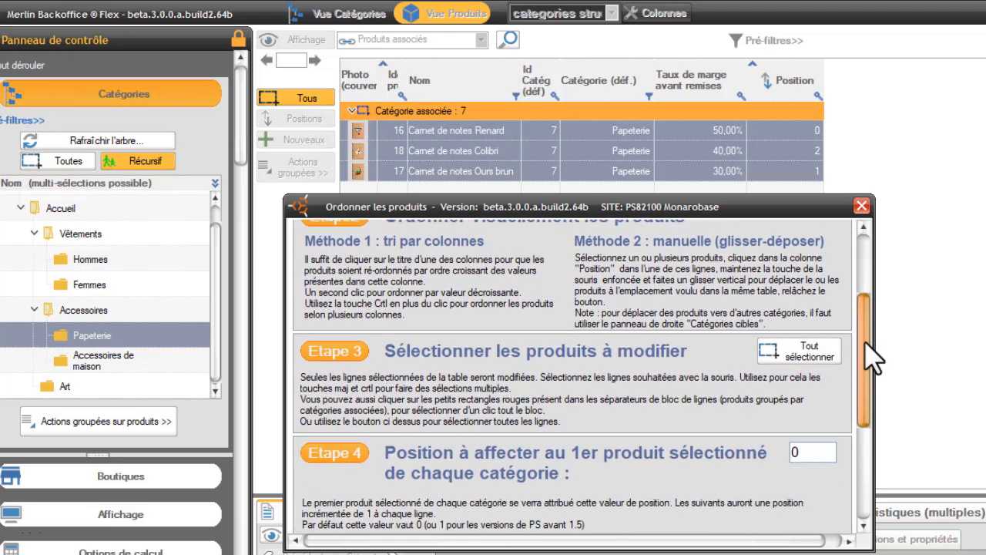
{"action": "scroll", "coordinate": [864, 381], "scroll_direction": "down", "scroll_amount": 1}
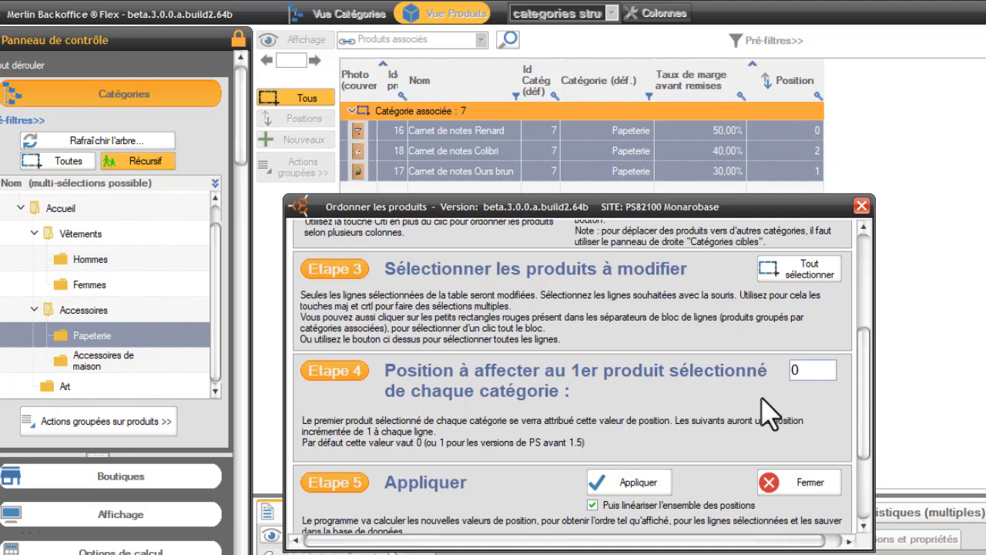
{"action": "left_click", "coordinate": [795, 370]}
{"action": "type", "text": "0"}
{"action": "left_click", "coordinate": [637, 483]}
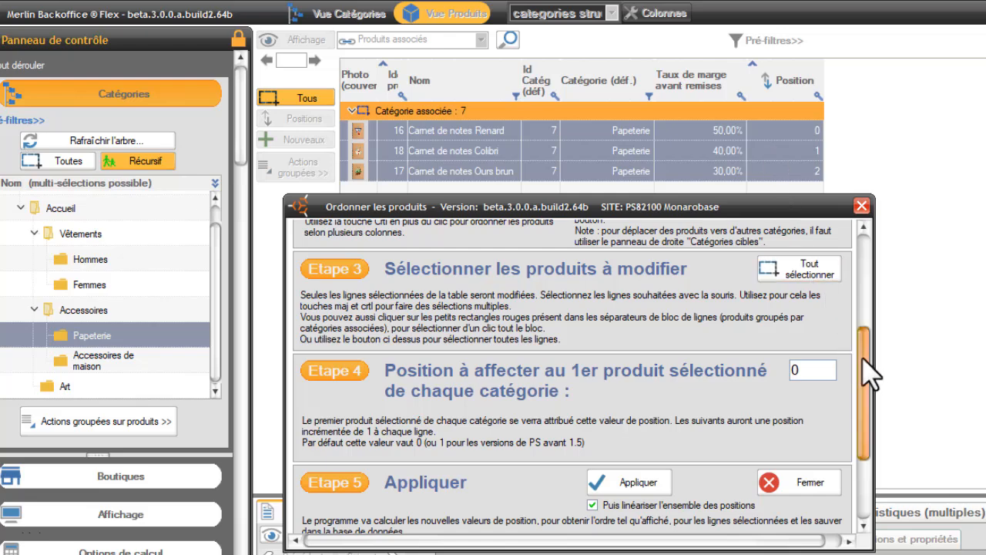
Step: Reselect all the listed products in step 3, set the first selected product's position to 3, and apply the positions
{"action": "left_click_drag", "start_coordinate": [864, 356], "coordinate": [874, 254]}
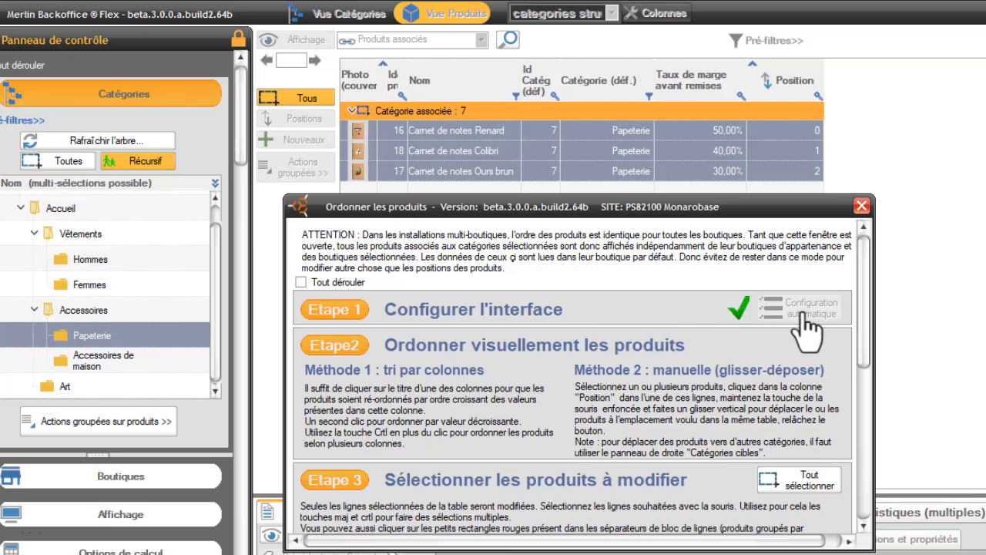
{"action": "left_click_drag", "start_coordinate": [874, 300], "coordinate": [873, 321]}
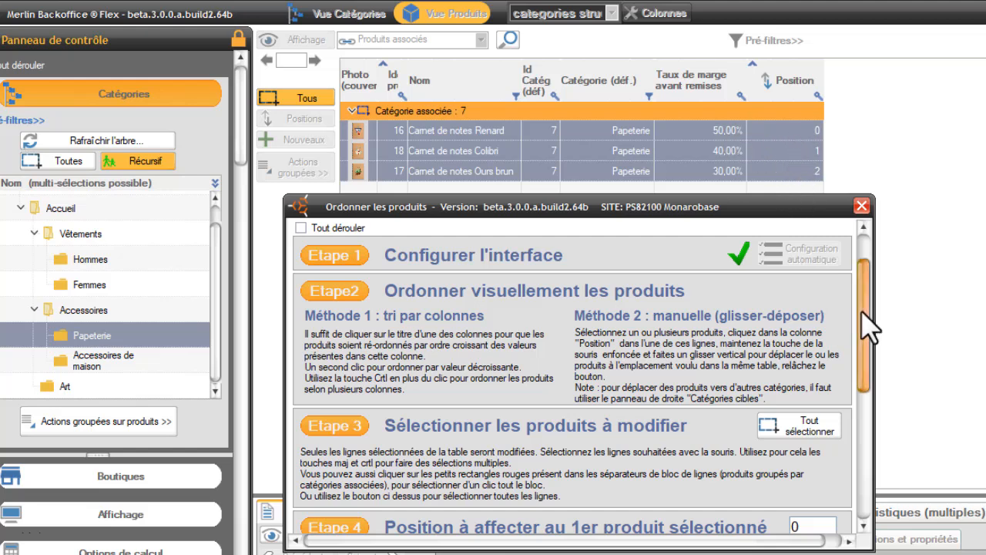
{"action": "scroll", "coordinate": [863, 331], "scroll_direction": "down", "scroll_amount": 2}
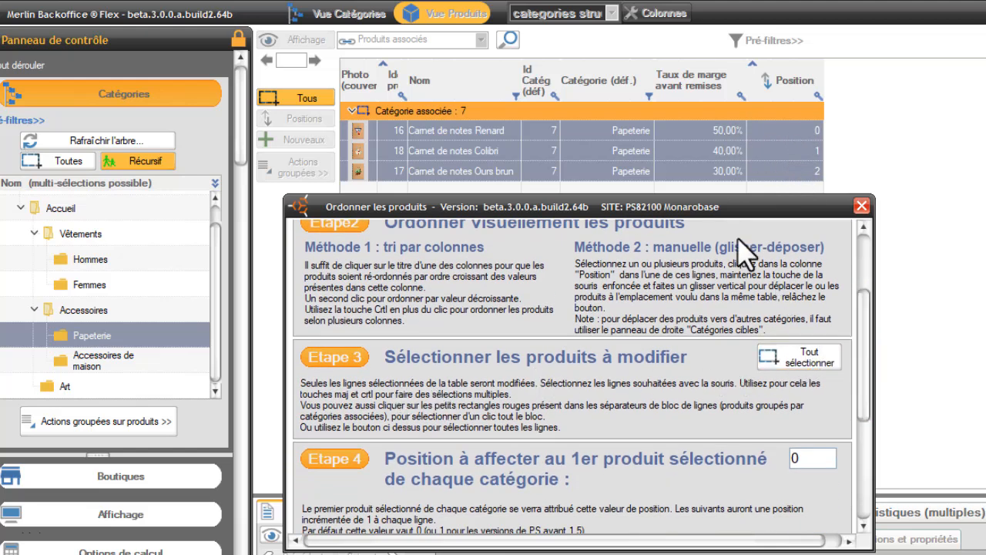
{"action": "left_click", "coordinate": [707, 153]}
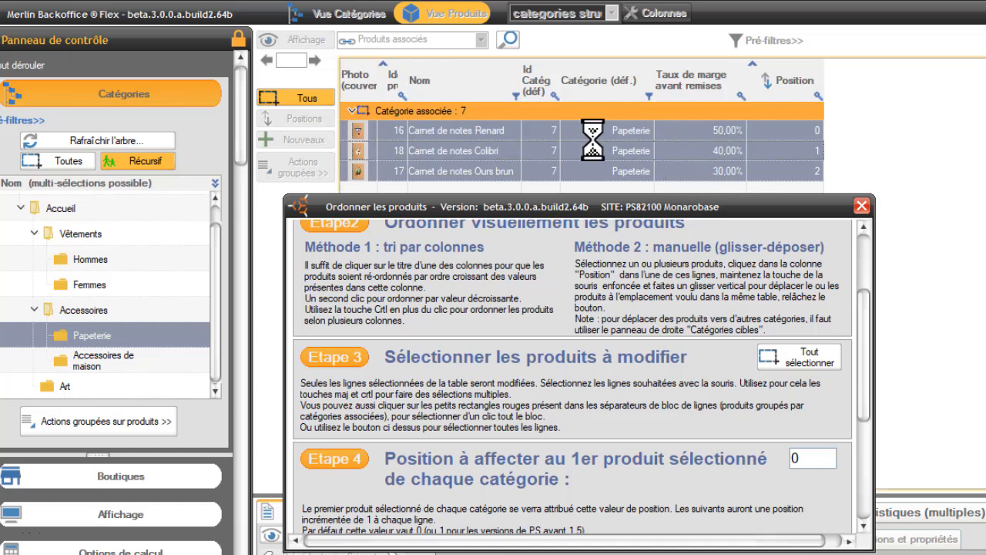
{"action": "left_click", "coordinate": [804, 360]}
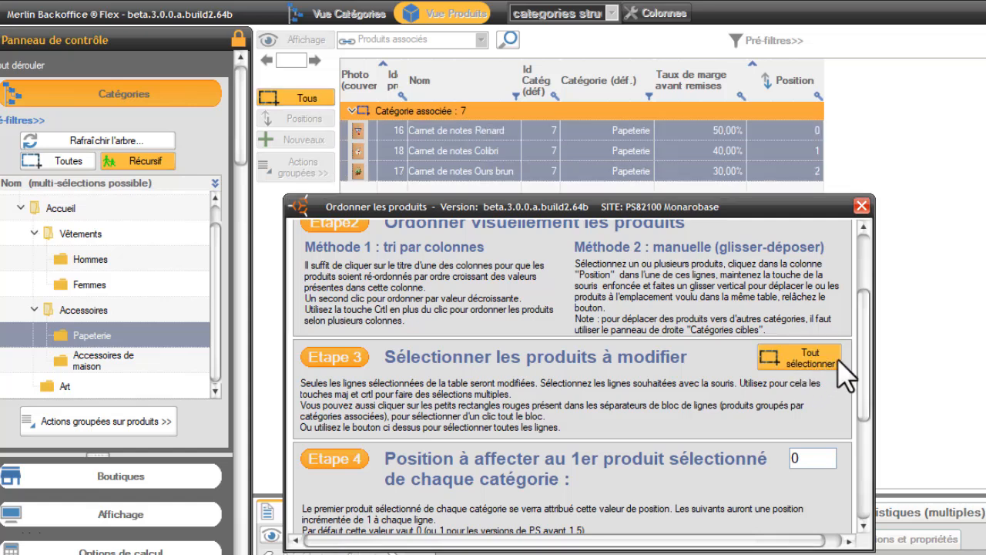
{"action": "left_click_drag", "start_coordinate": [876, 341], "coordinate": [867, 392]}
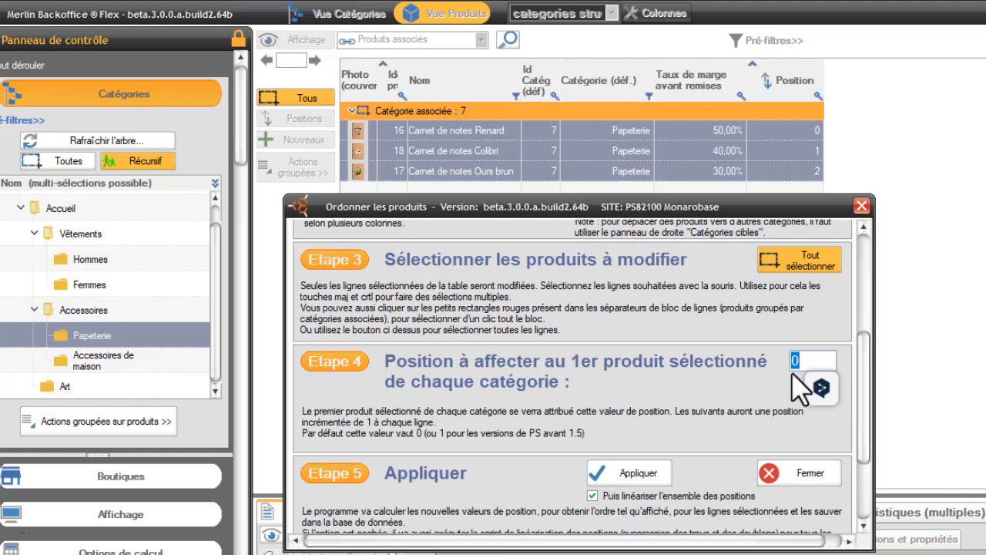
{"action": "type", "text": "3"}
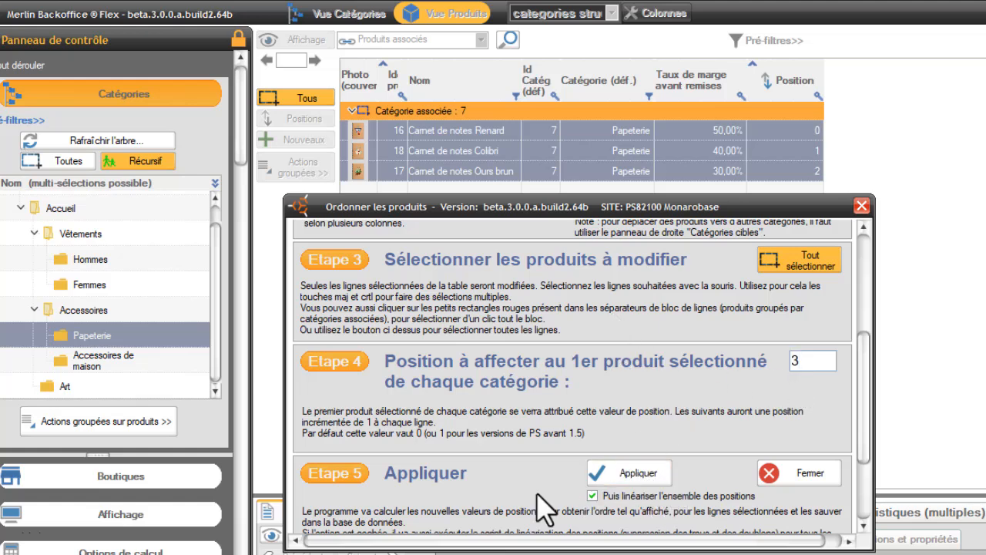
{"action": "left_click", "coordinate": [641, 475]}
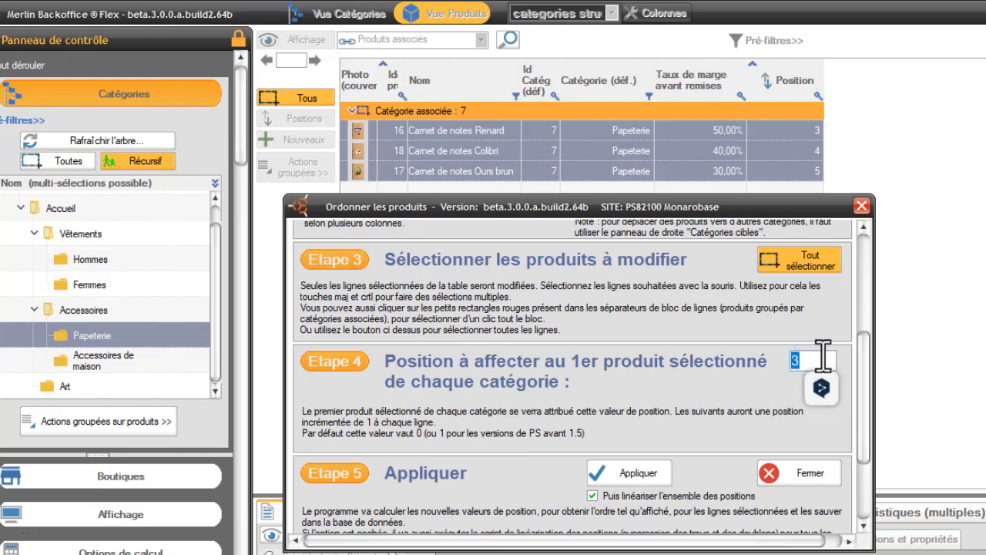
Step: Set the first selected product's position to 0 and apply it to all the selected Papeterie notebooks
{"action": "type", "text": "0"}
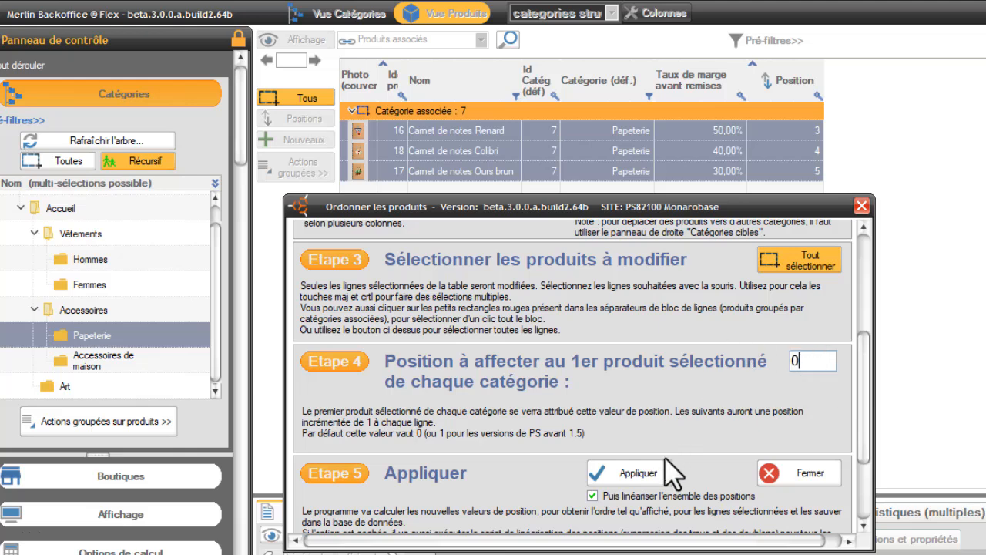
{"action": "left_click", "coordinate": [647, 476]}
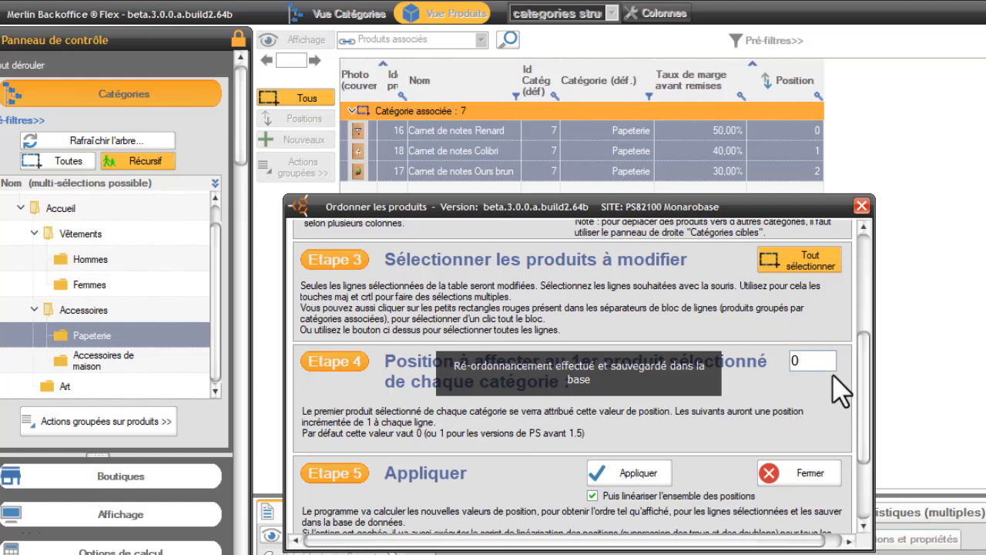
Step: Select only Carnet de notes Colibri and Carnet de notes Ours brun, set the first selected product's position to 3, and apply
{"action": "left_click", "coordinate": [795, 150]}
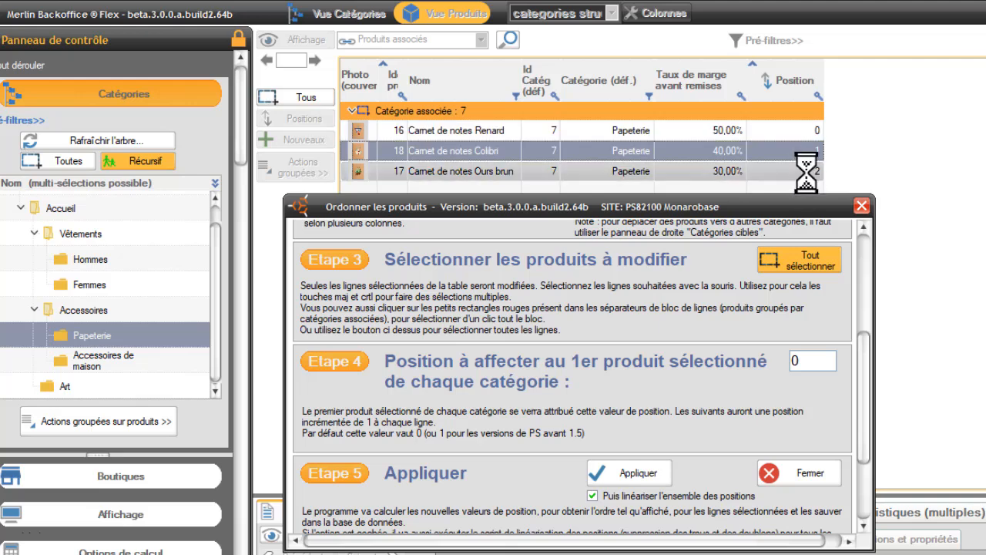
{"action": "left_click", "coordinate": [801, 360]}
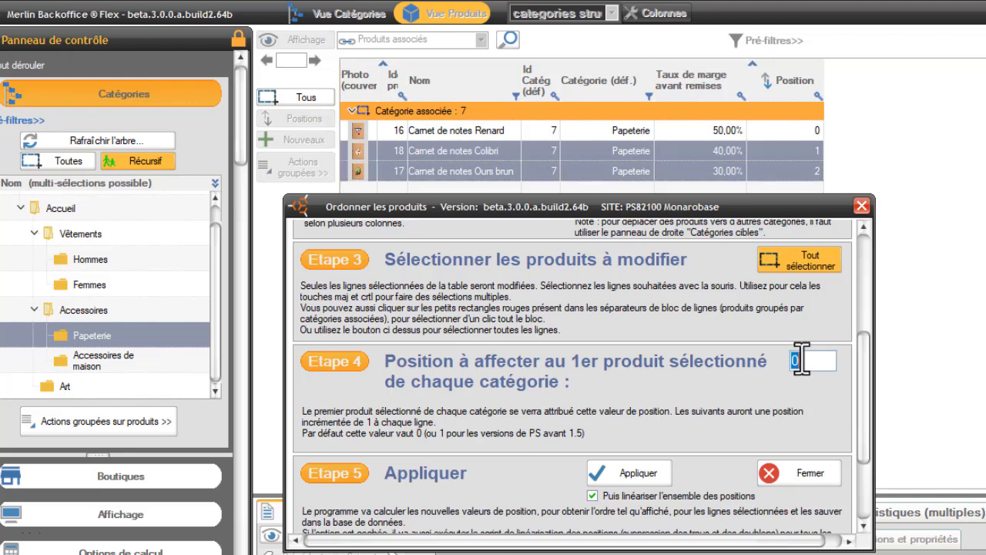
{"action": "type", "text": "3"}
{"action": "left_click", "coordinate": [640, 472]}
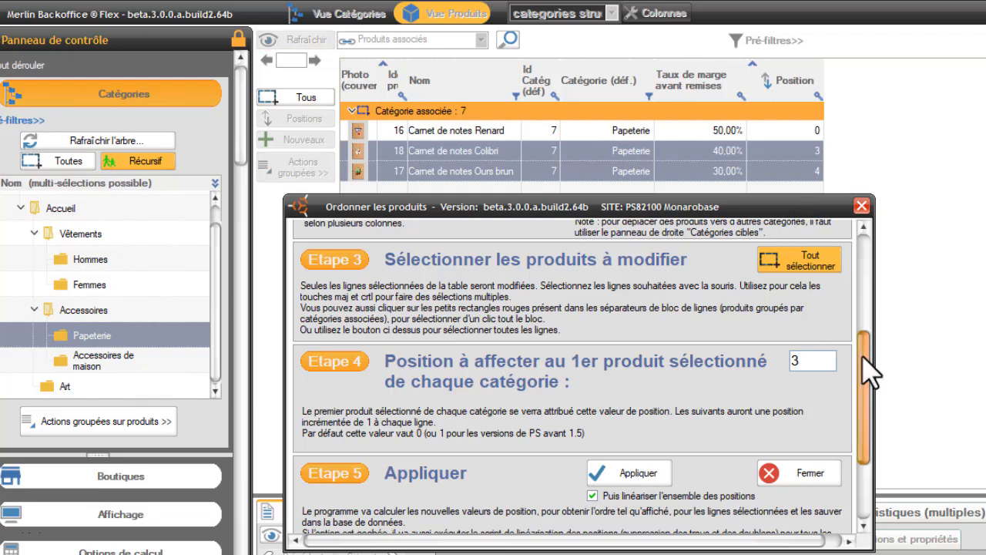
Step: Sort the Papeterie products by Taux de marge avant remises in descending order
{"action": "left_click_drag", "start_coordinate": [870, 376], "coordinate": [874, 270]}
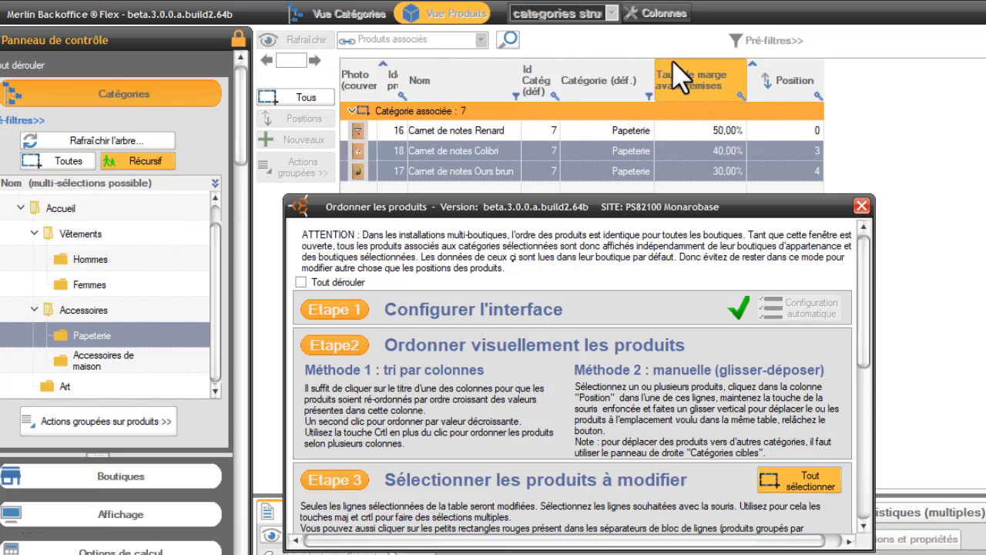
{"action": "left_click", "coordinate": [728, 89]}
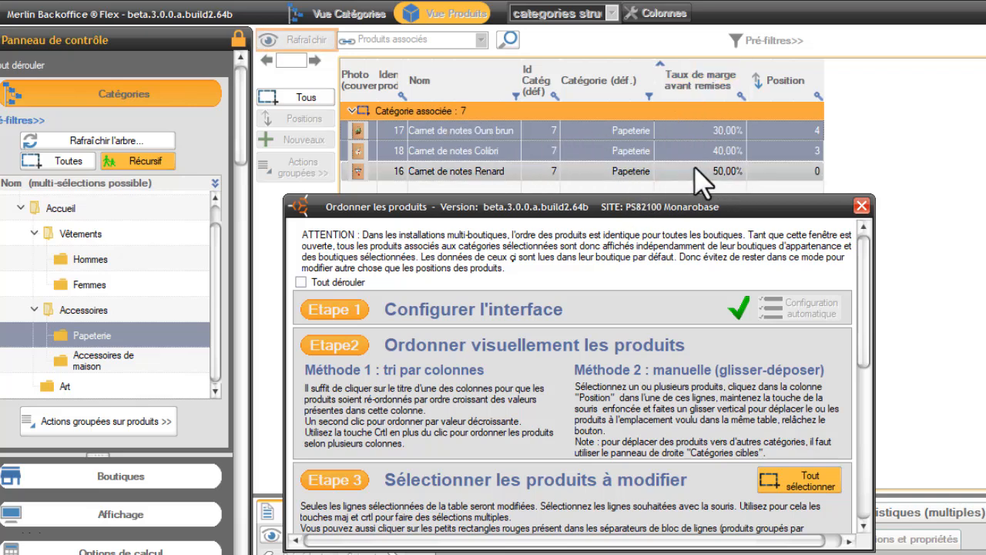
{"action": "left_click", "coordinate": [714, 97]}
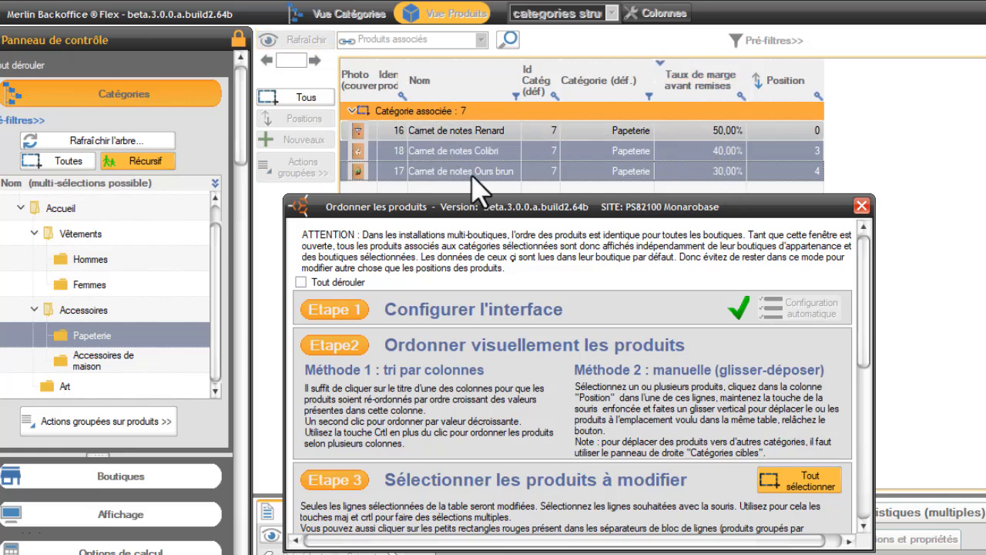
Step: Select all the listed Papeterie products, set the first selected product's position to 0, and apply the new order
{"action": "scroll", "coordinate": [869, 341], "scroll_direction": "down", "scroll_amount": 2}
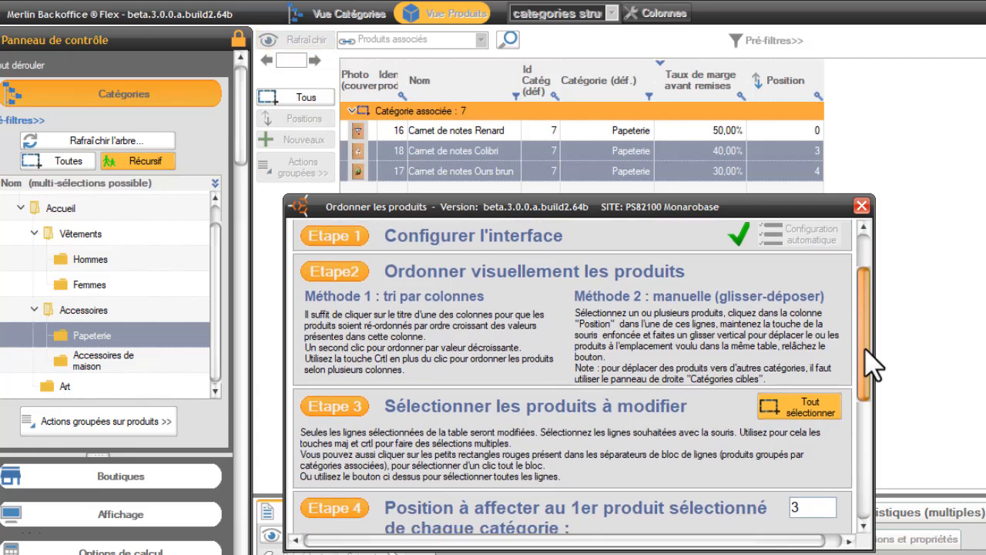
{"action": "left_click", "coordinate": [808, 409]}
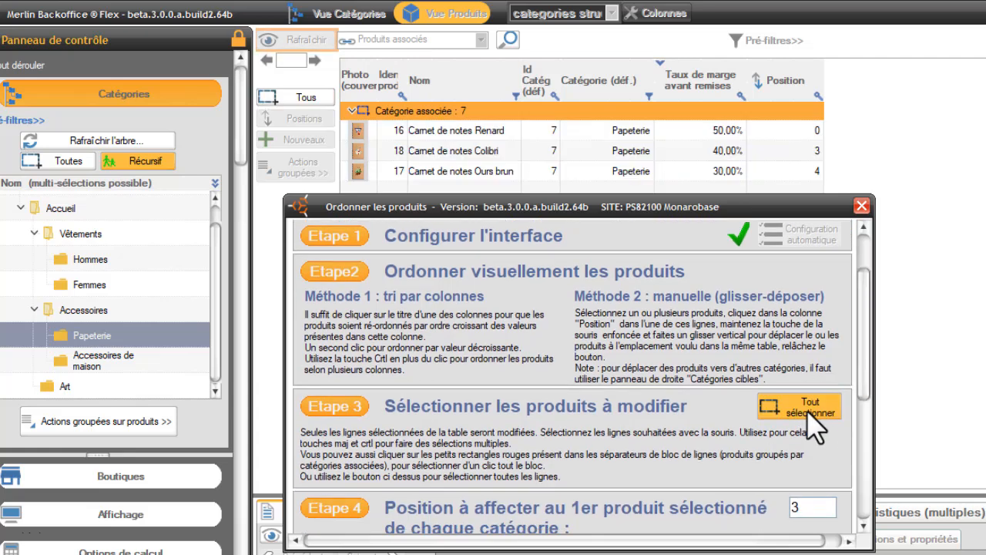
{"action": "left_click", "coordinate": [807, 416]}
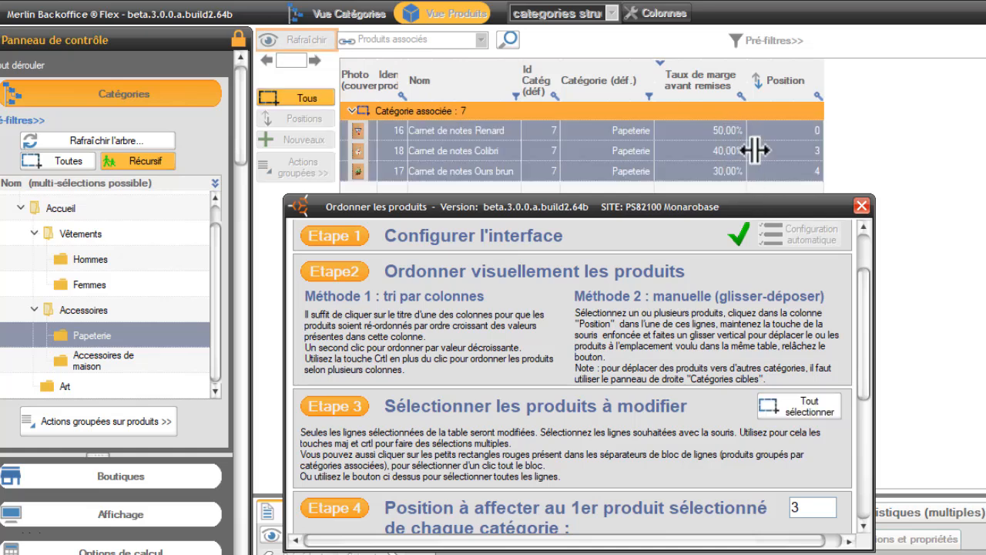
{"action": "left_click_drag", "start_coordinate": [862, 339], "coordinate": [862, 369]}
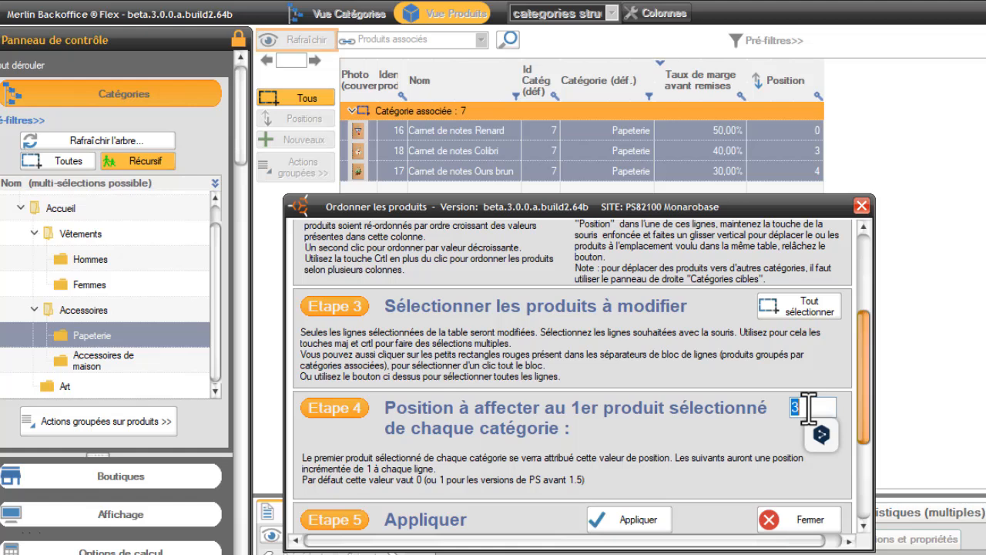
{"action": "type", "text": "0"}
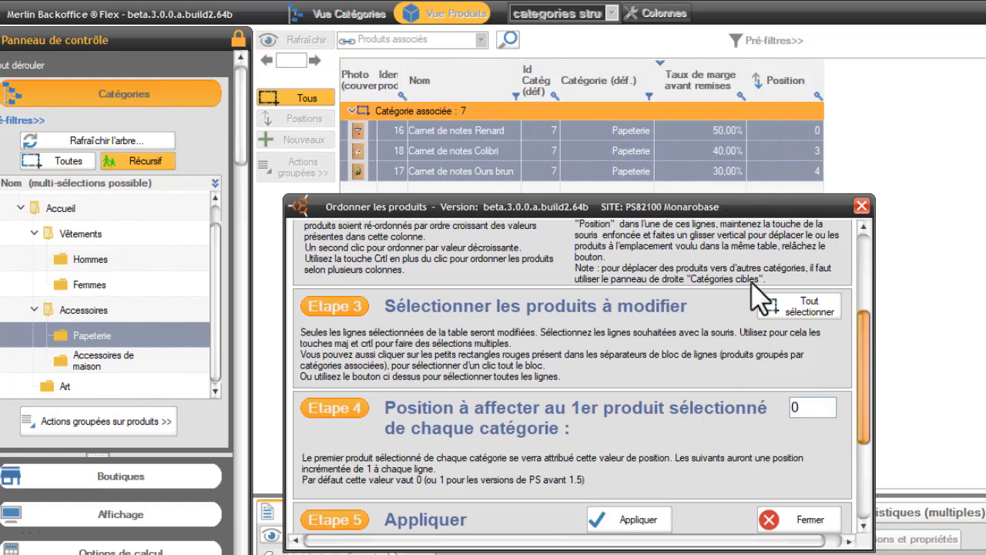
{"action": "left_click", "coordinate": [628, 520]}
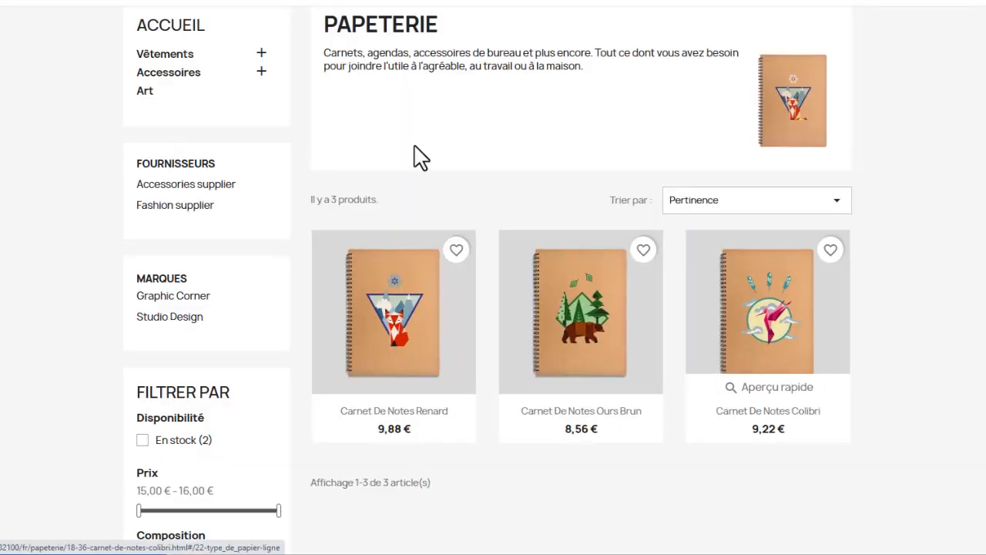
Step: Reload the Papeterie page in the online shop, then return to Merlin Backoffice and close the Ordonner les produits assistant
{"action": "key", "text": "F5"}
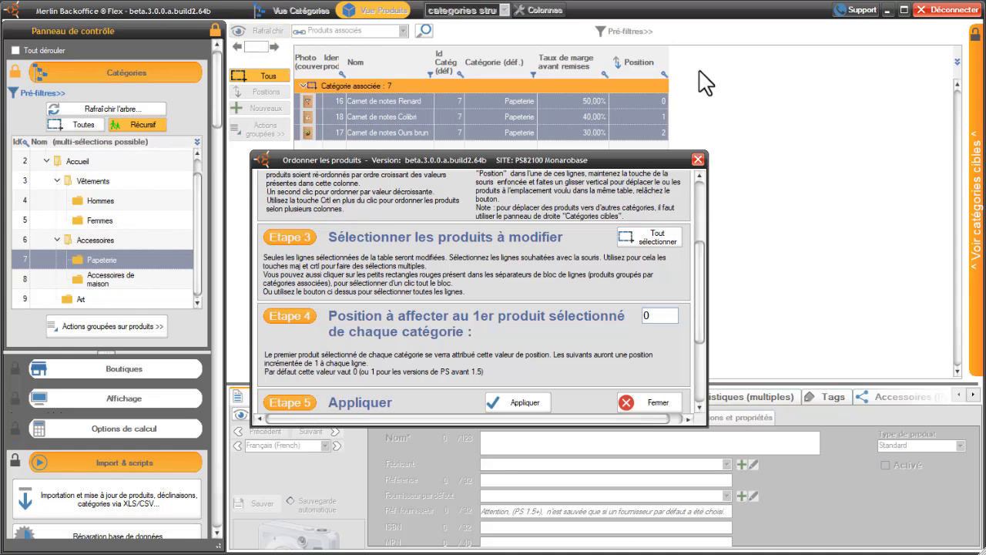
{"action": "left_click", "coordinate": [656, 406]}
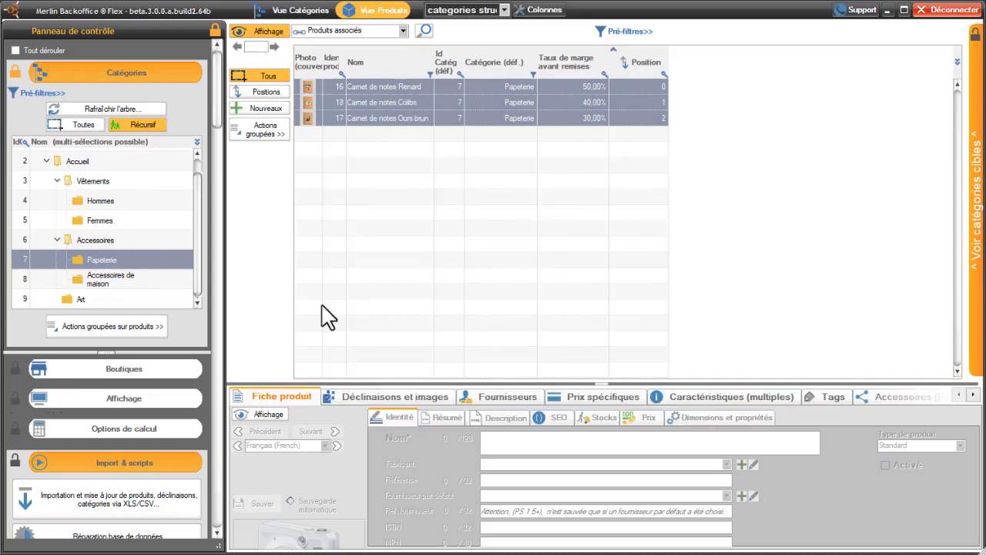
Step: Add Accessoires de maison to the Papeterie category selection and reopen the product ordering assistant with automatic interface configuration
{"action": "left_click", "coordinate": [115, 279], "text": "ctrl"}
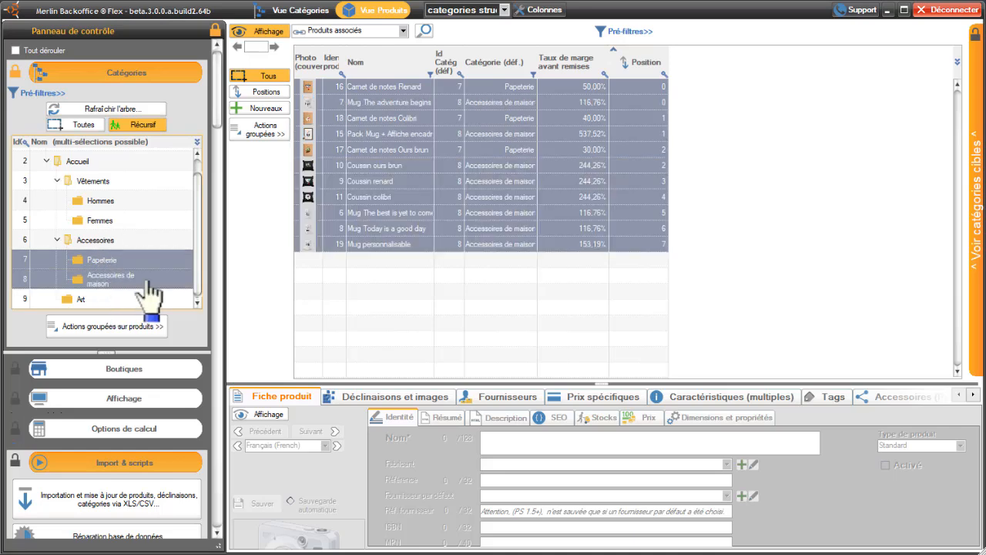
{"action": "left_click", "coordinate": [269, 96]}
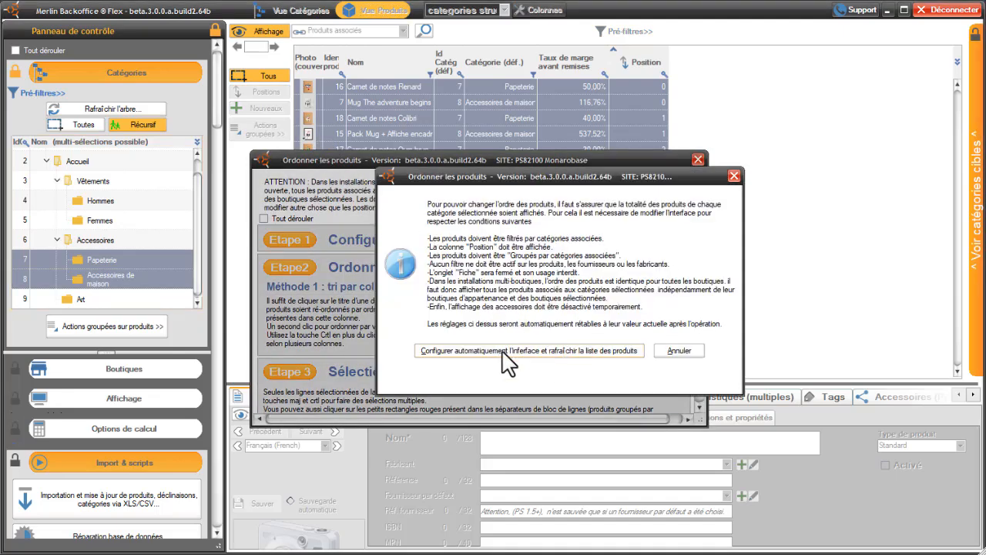
{"action": "left_click", "coordinate": [510, 352]}
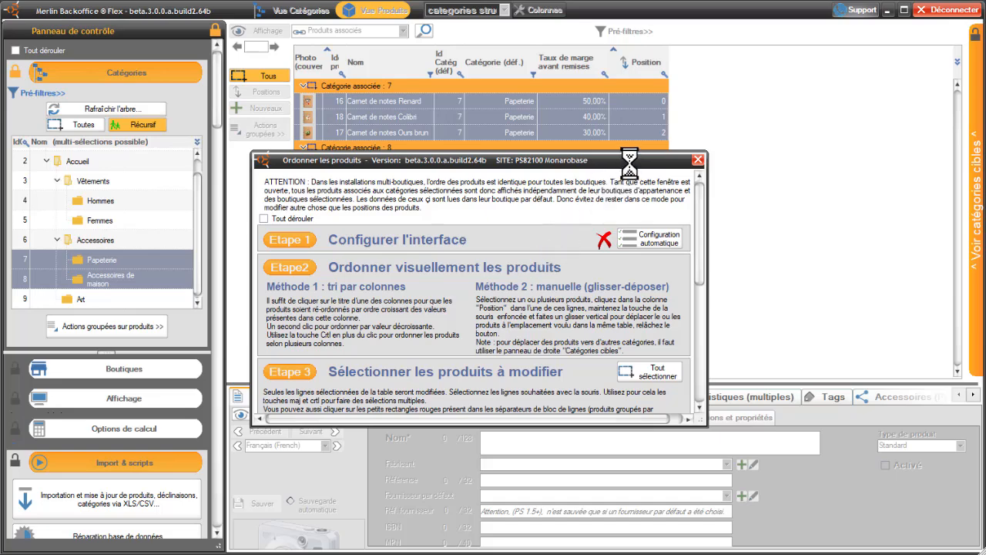
{"action": "left_click", "coordinate": [559, 377]}
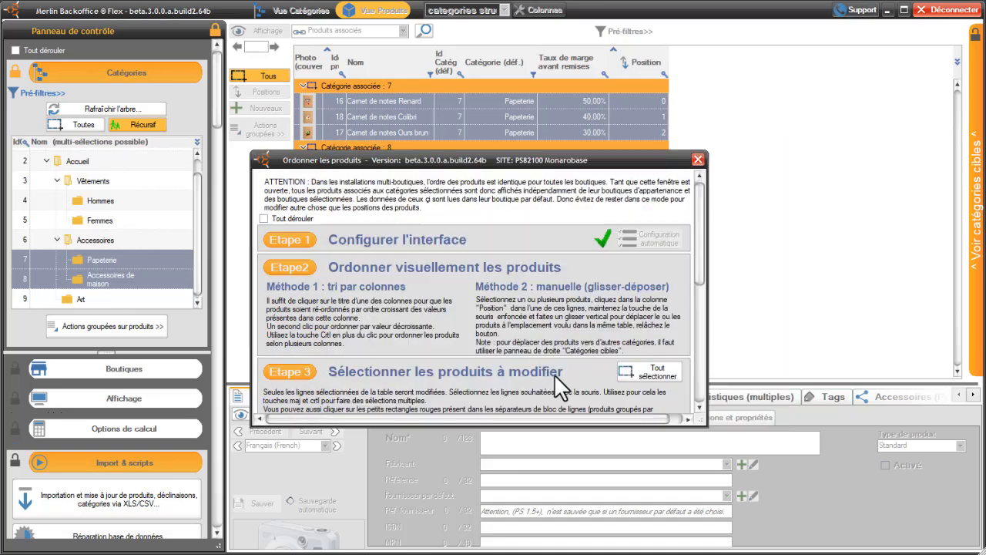
Step: Uncover the product table and sort both categories' products by Taux de marge avant remises in descending order
{"action": "left_click_drag", "start_coordinate": [614, 158], "coordinate": [613, 310]}
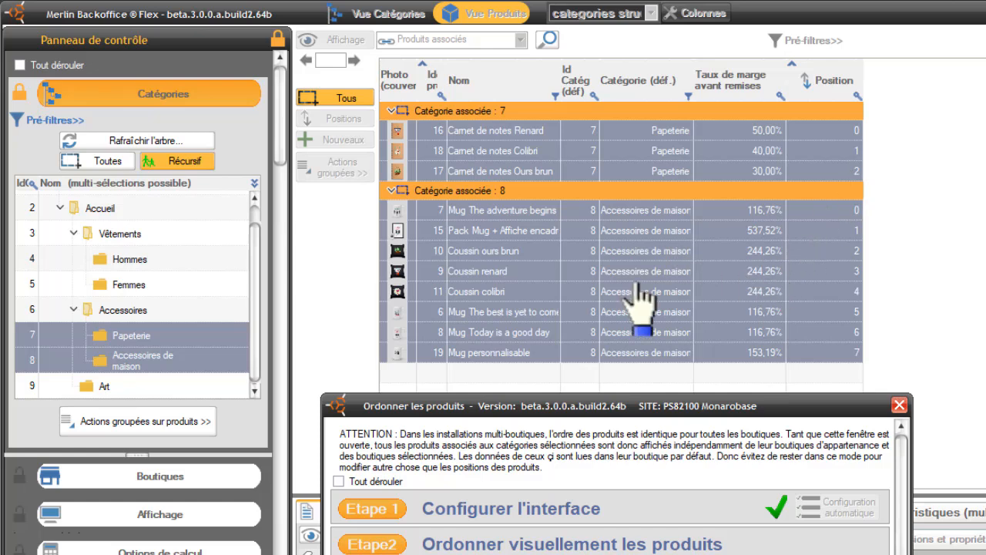
{"action": "left_click", "coordinate": [743, 97]}
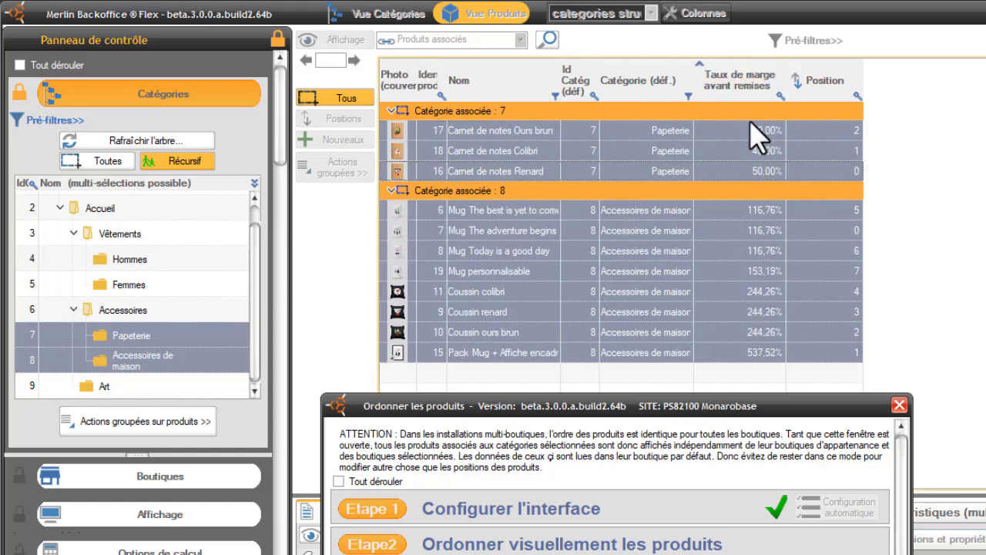
{"action": "left_click", "coordinate": [748, 88]}
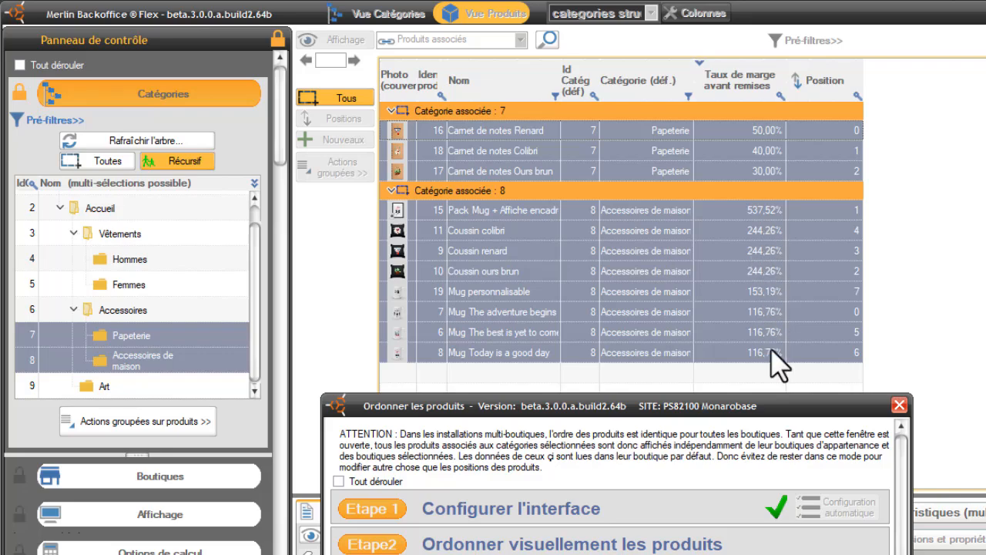
Step: Apply the displayed order to all selected products in both categories, keeping 0 as each category's first position
{"action": "left_click_drag", "start_coordinate": [800, 406], "coordinate": [638, 242]}
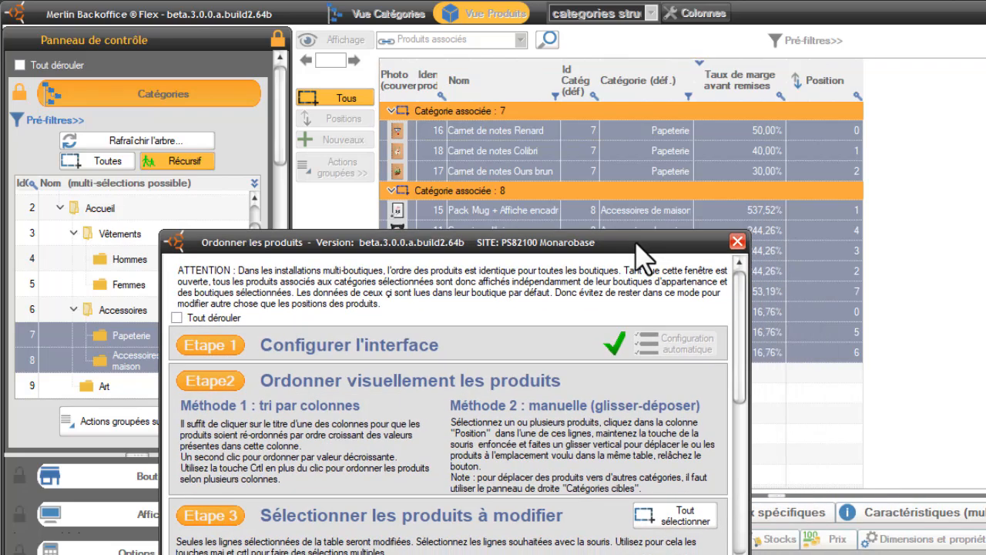
{"action": "scroll", "coordinate": [744, 404], "scroll_direction": "down", "scroll_amount": 3}
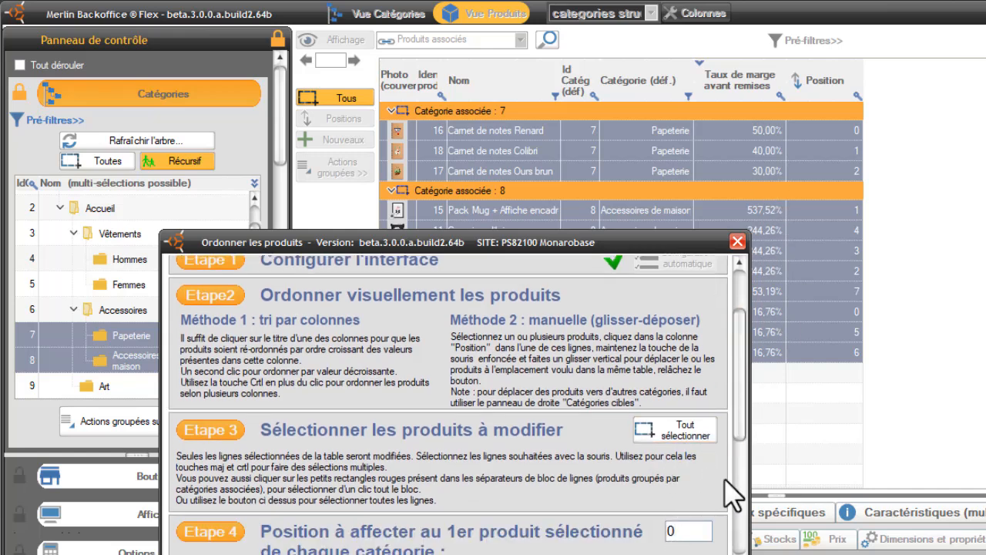
{"action": "scroll", "coordinate": [744, 402], "scroll_direction": "down", "scroll_amount": 5}
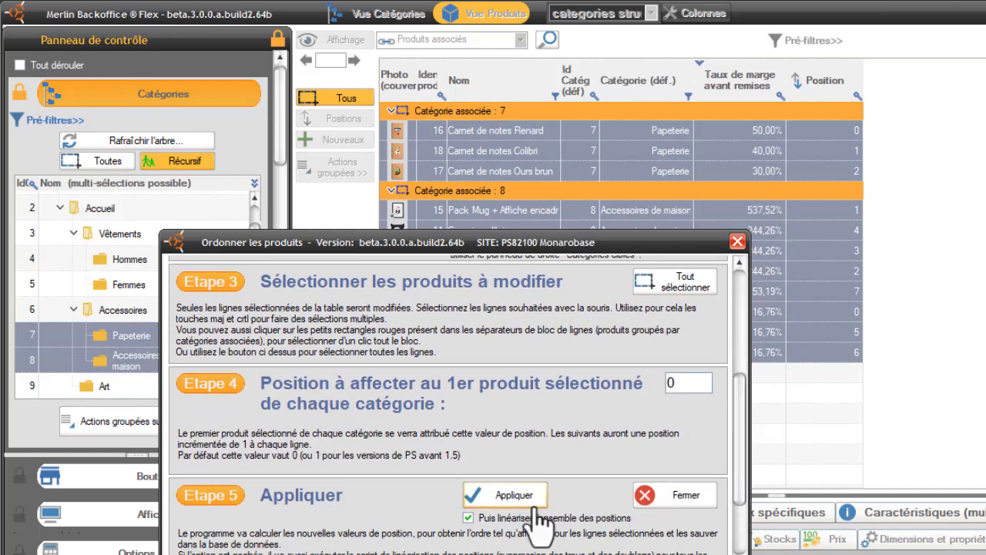
{"action": "left_click", "coordinate": [508, 502]}
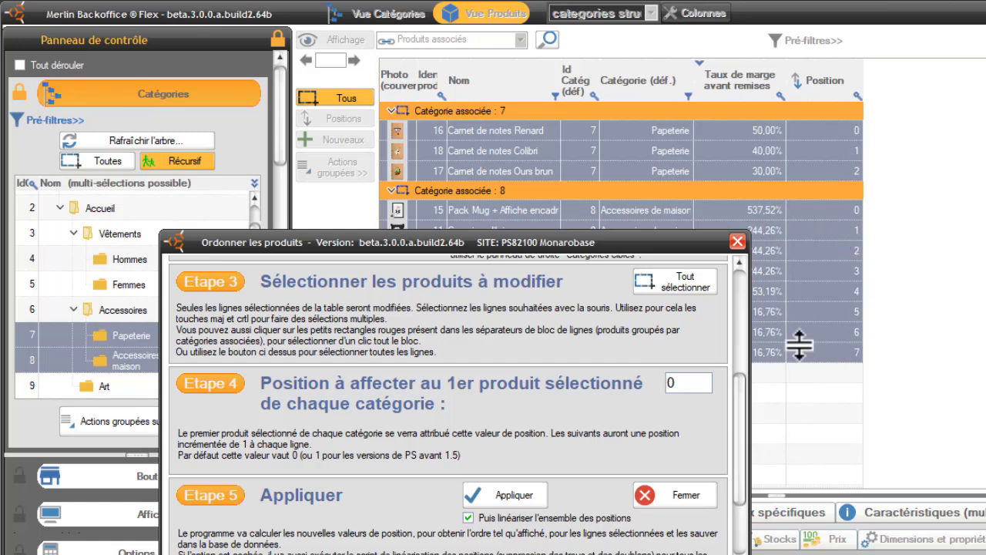
Step: Sort the products by descending Taux de marge avant remises again, adding Nom in ascending order as a second sort criterion
{"action": "left_click_drag", "start_coordinate": [533, 248], "coordinate": [704, 282]}
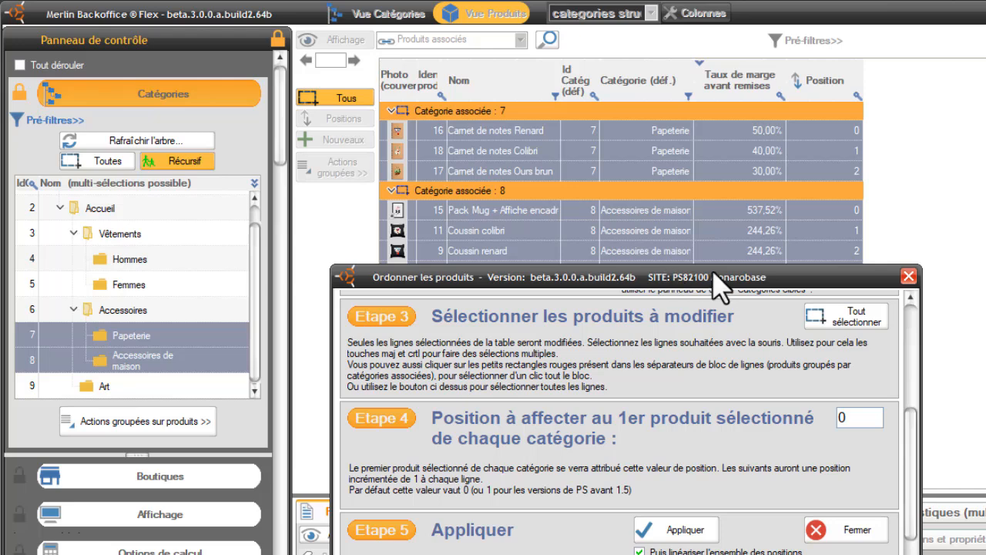
{"action": "left_click_drag", "start_coordinate": [782, 280], "coordinate": [525, 302]}
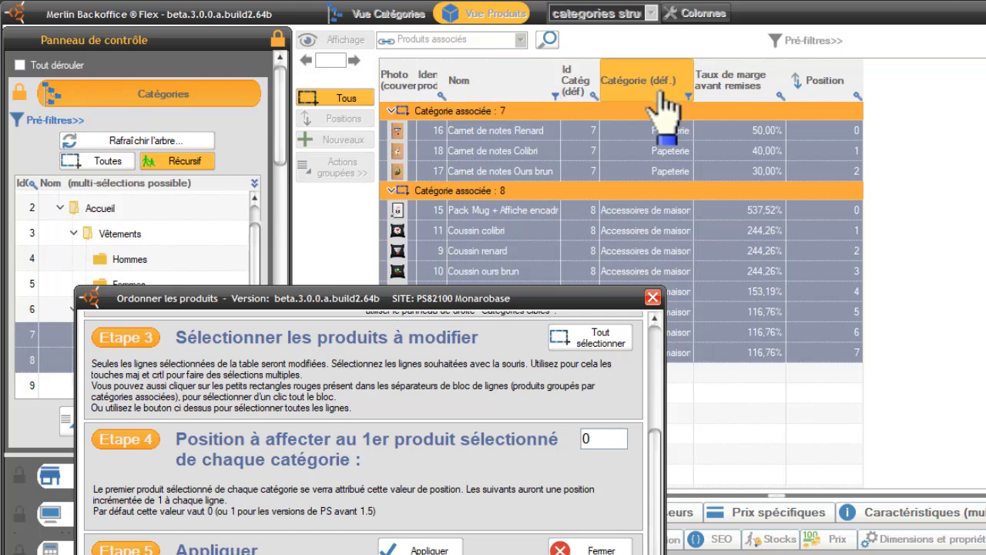
{"action": "left_click", "coordinate": [739, 93]}
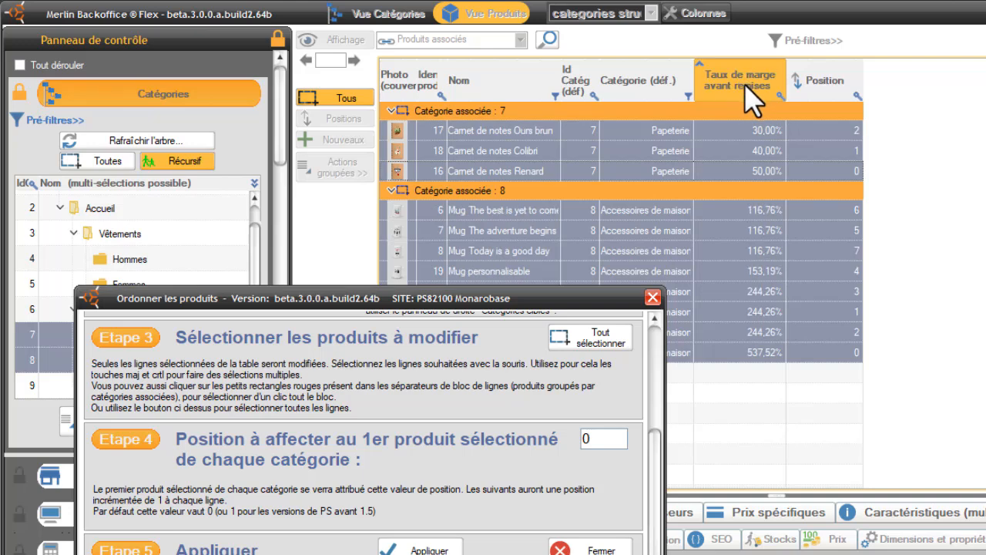
{"action": "left_click", "coordinate": [744, 100]}
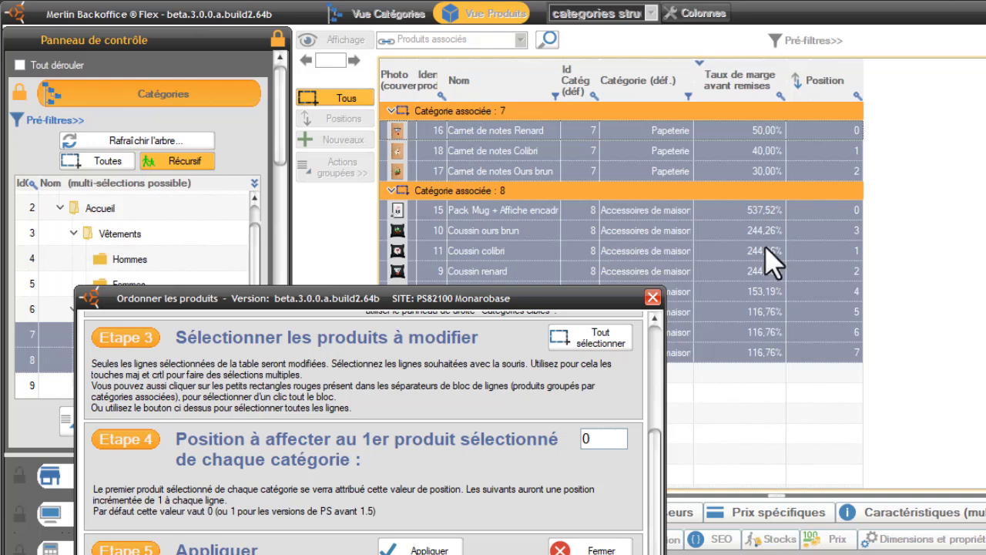
{"action": "left_click", "coordinate": [501, 83]}
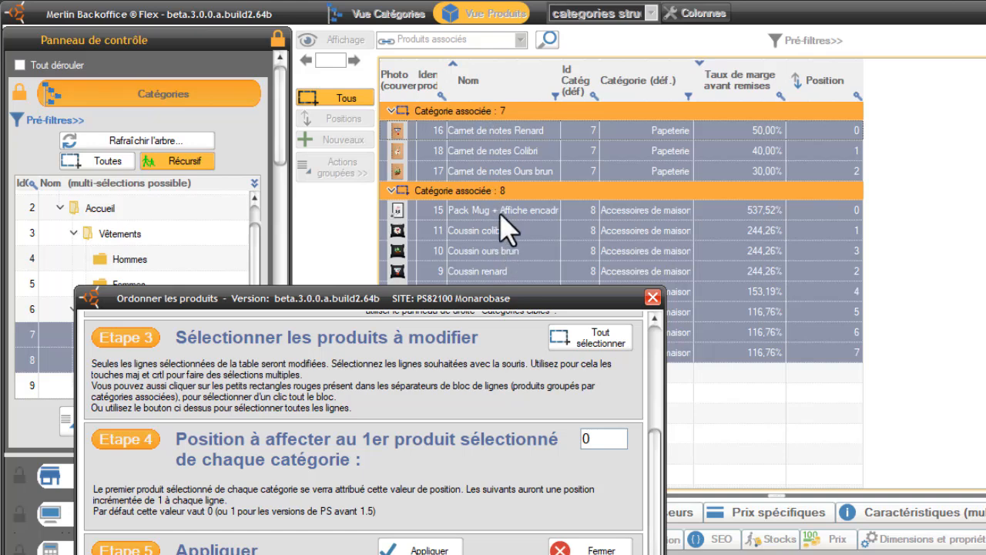
Step: Review the sort options available for the Nom column, then close the Ordonner les produits assistant
{"action": "left_click", "coordinate": [496, 131]}
{"action": "right_click", "coordinate": [496, 130]}
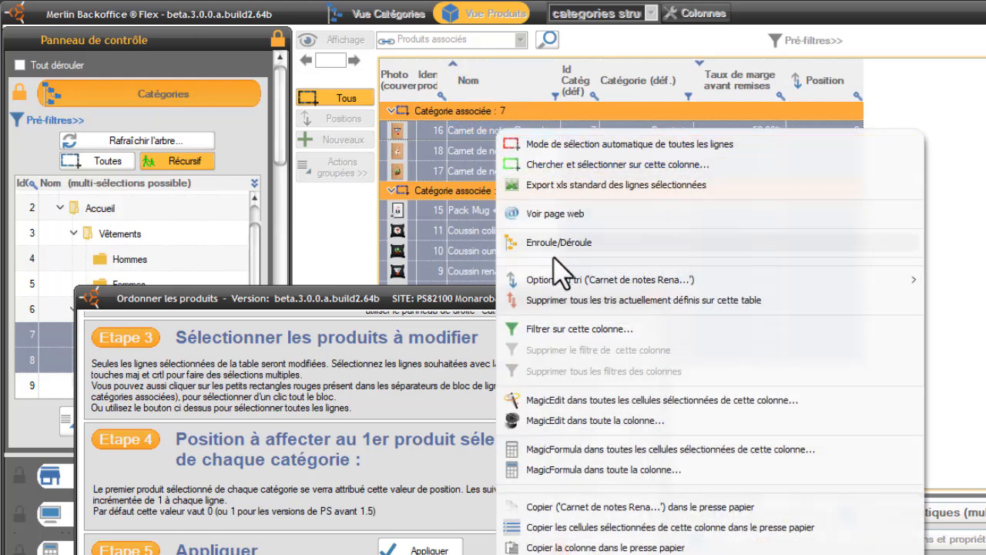
{"action": "mouse_move", "coordinate": [568, 287]}
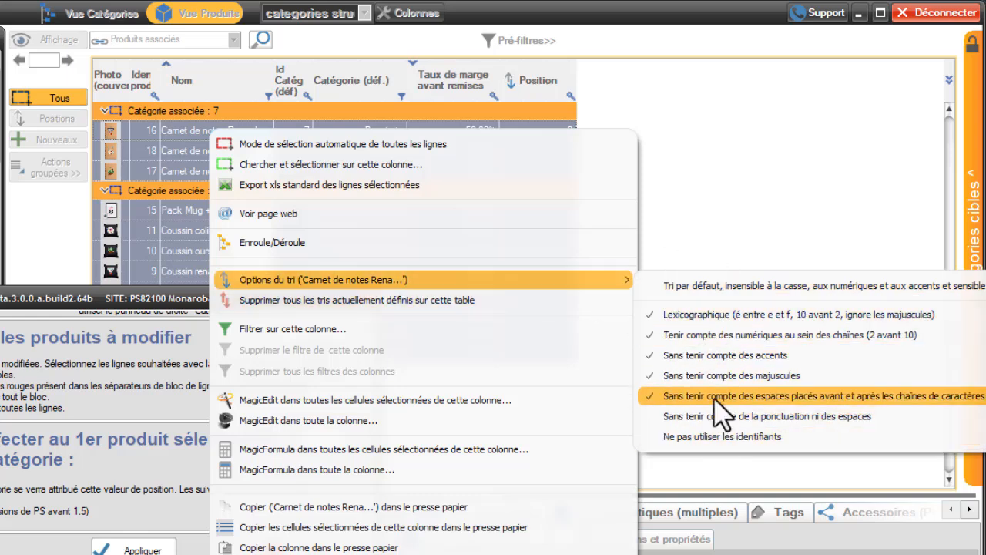
{"action": "left_click", "coordinate": [392, 66]}
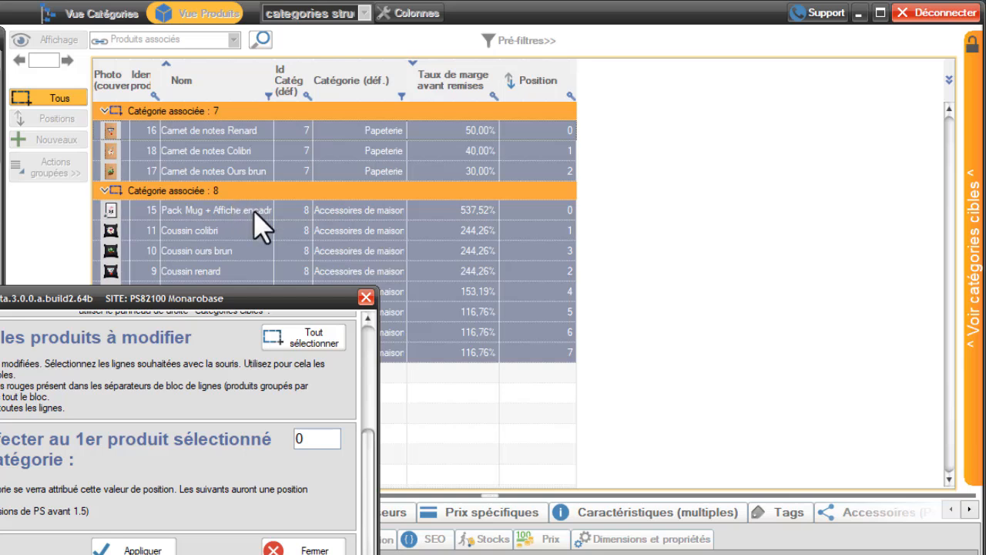
{"action": "left_click", "coordinate": [318, 550]}
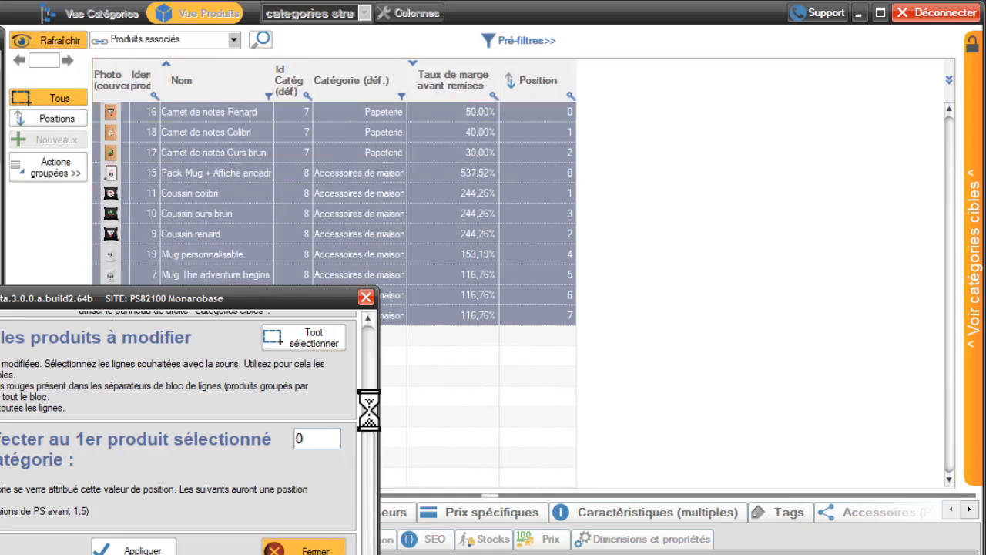